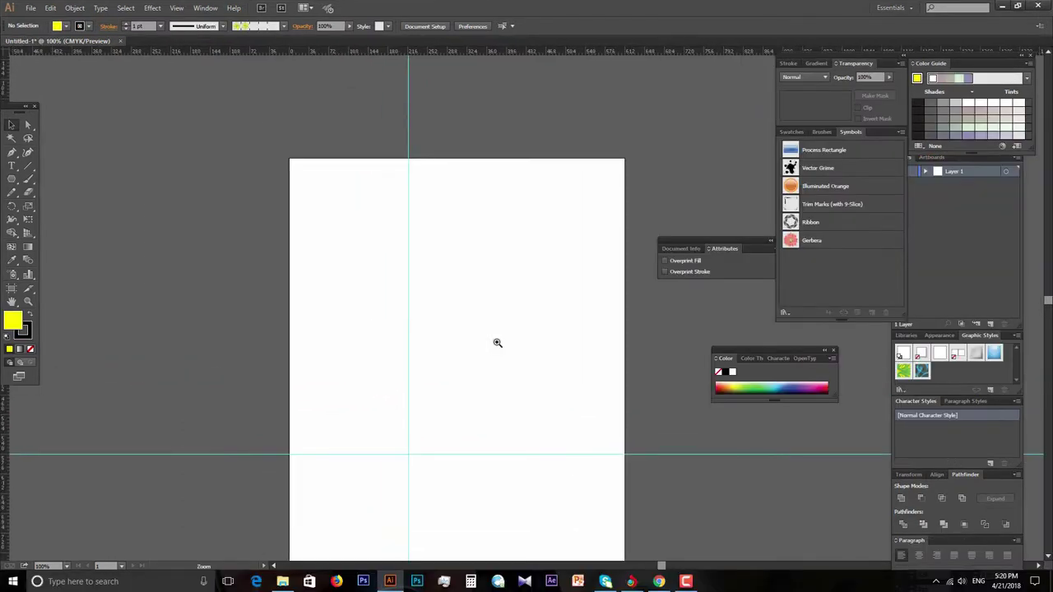
Zoom into the blank Untitled-1 artboard and pick the Ellipse tool from the shape flyout
key(ctrl+plus)
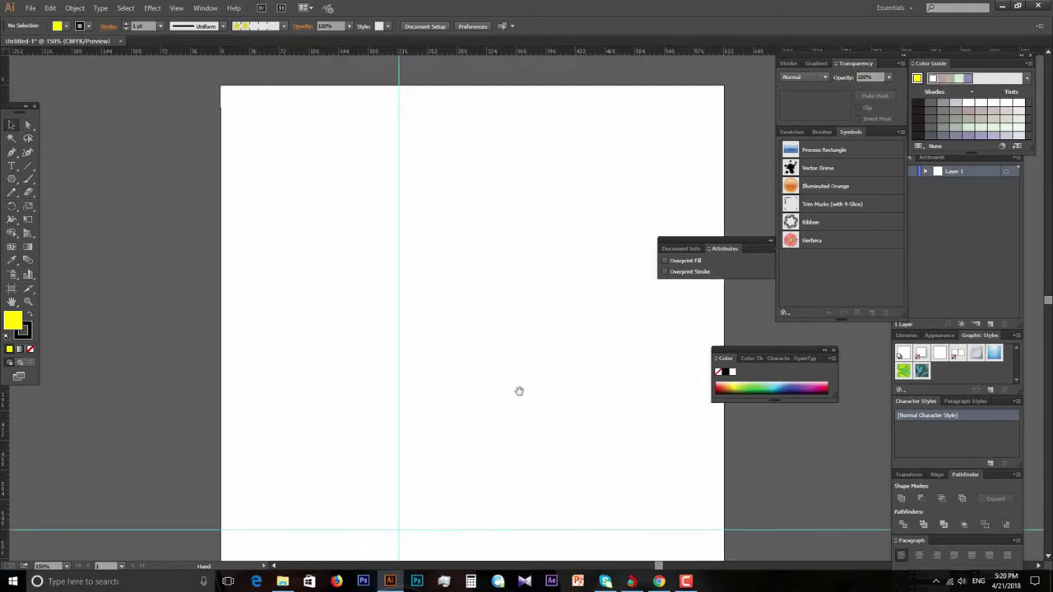
drag(519, 390, 498, 342)
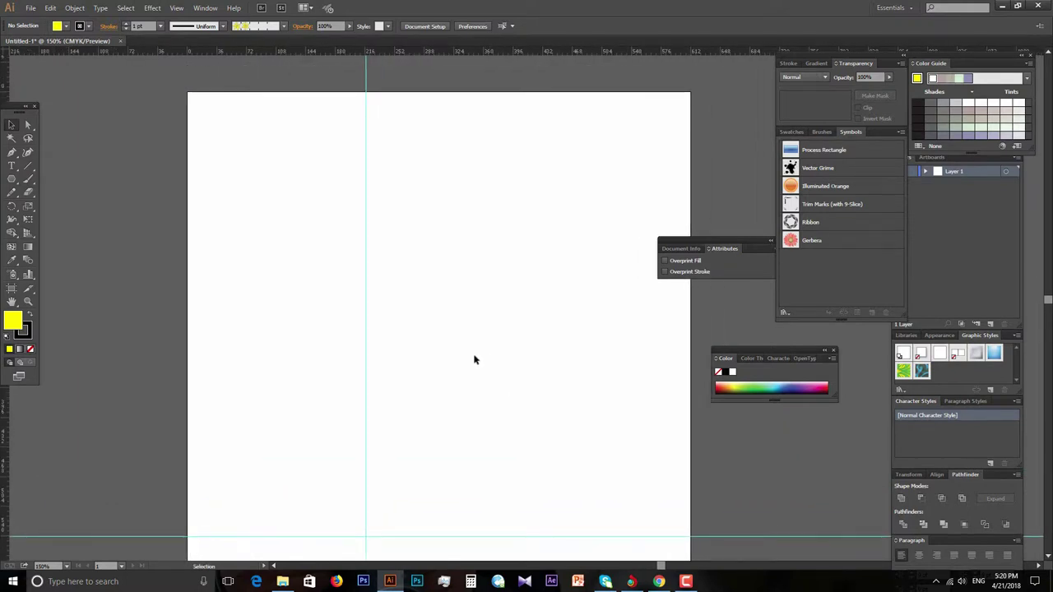
click(10, 179)
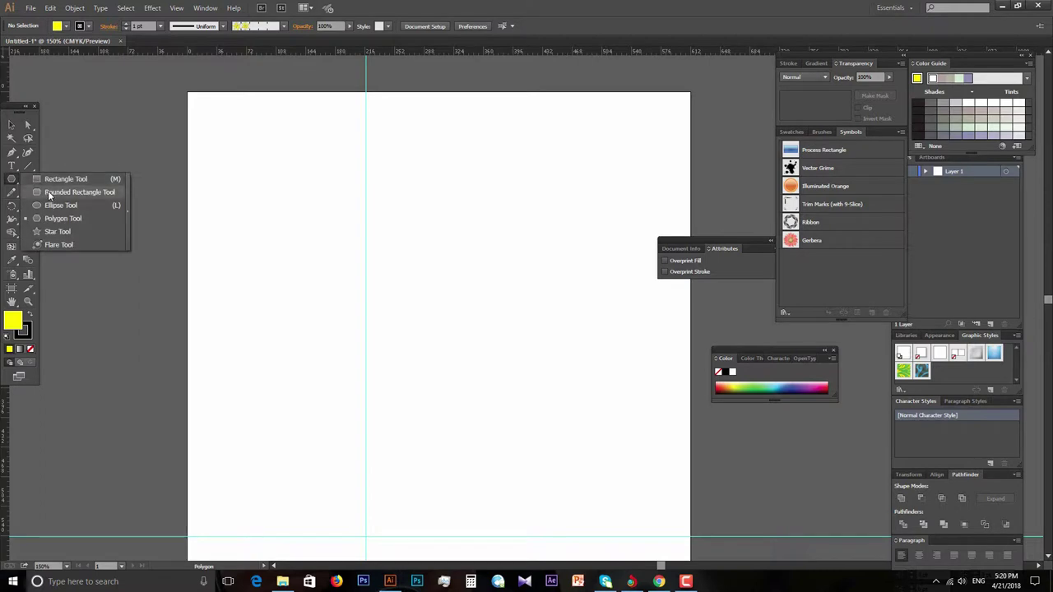
click(51, 205)
Draw a thin vertical ellipse on the artboard and select it
drag(426, 173, 434, 253)
click(12, 126)
click(477, 258)
key(ctrl+plus)
key(ctrl+plus)
drag(475, 226, 427, 179)
click(401, 172)
Fill the ellipse red with no outline, then zoom out to view it
click(66, 26)
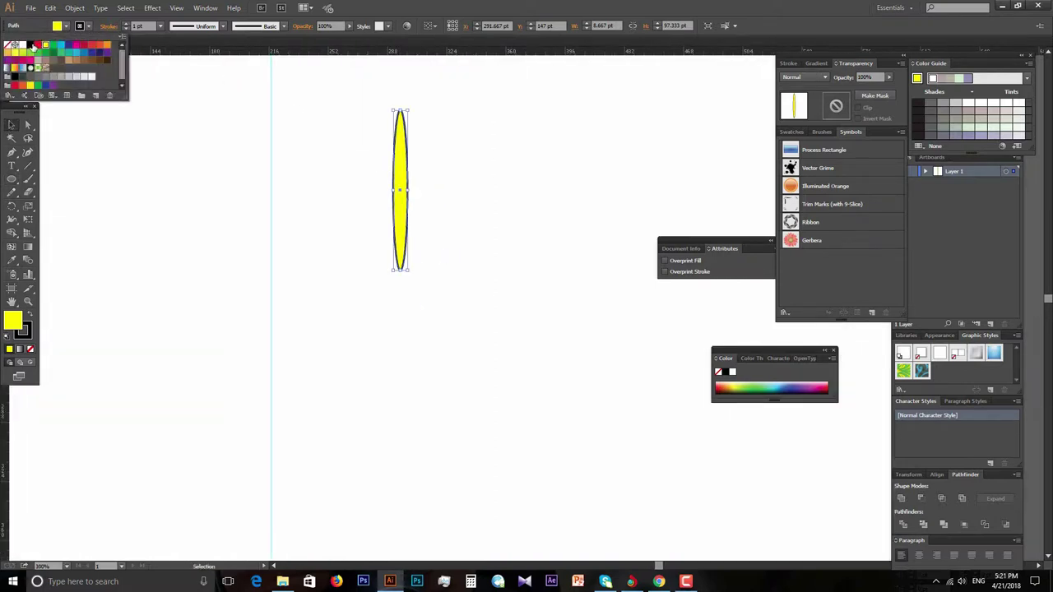
click(38, 45)
click(94, 27)
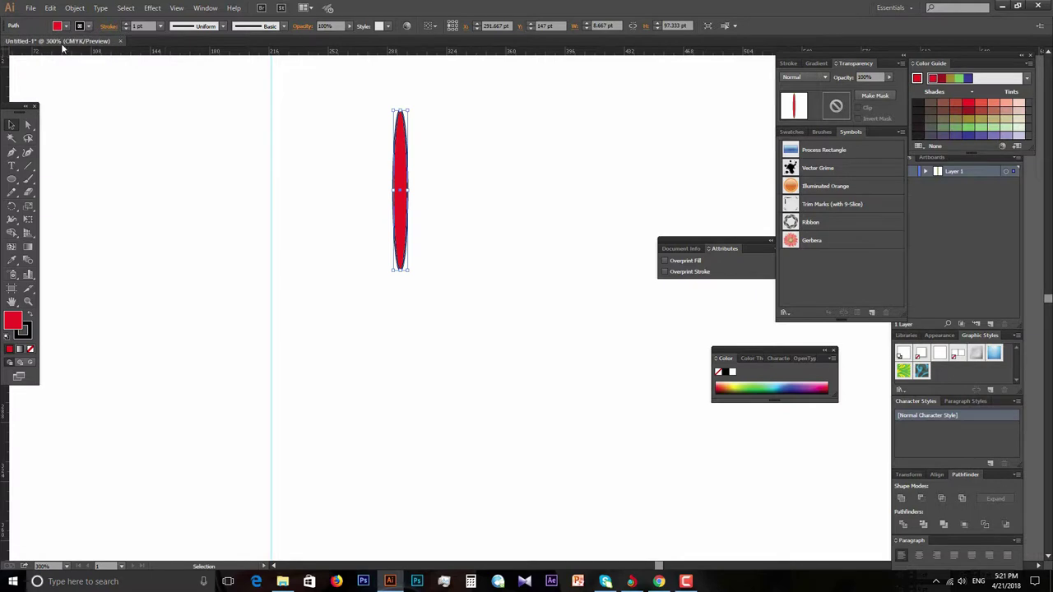
click(88, 26)
click(8, 45)
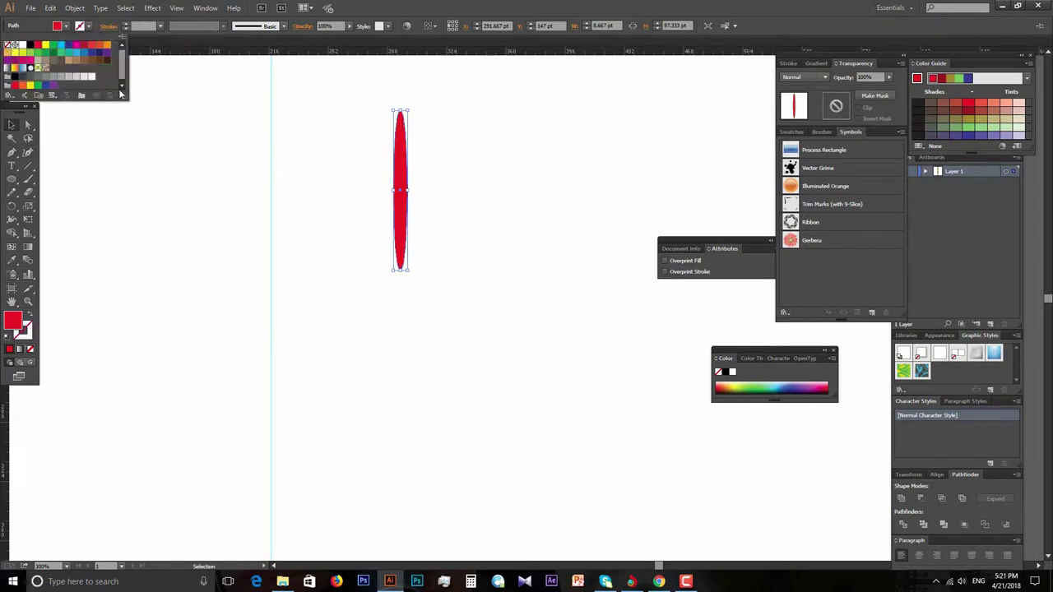
key(Escape)
key(z)
alt+click(536, 324)
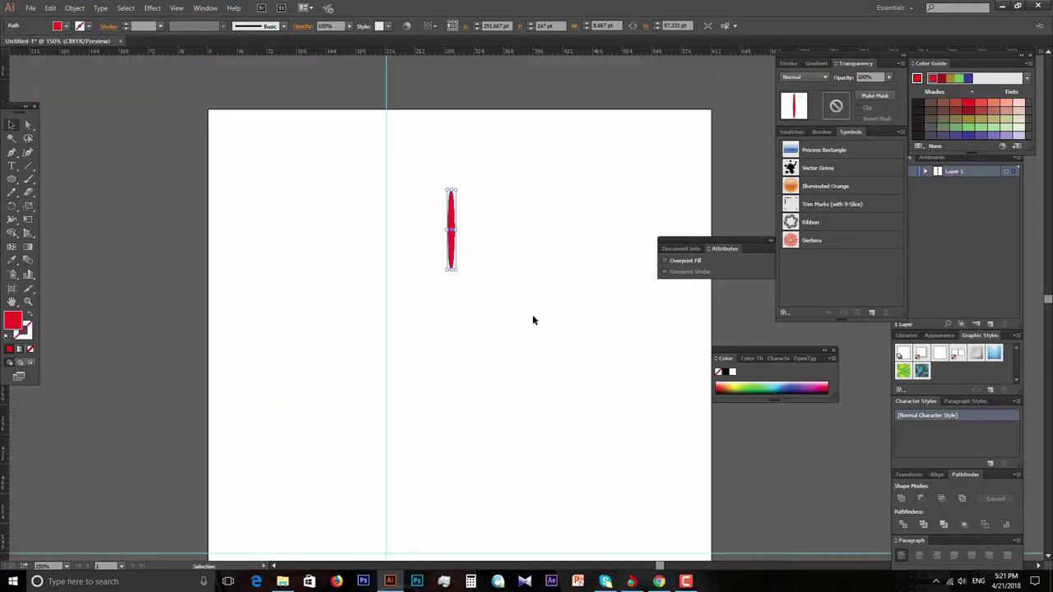
key(ctrl+shift+a)
drag(502, 214, 461, 216)
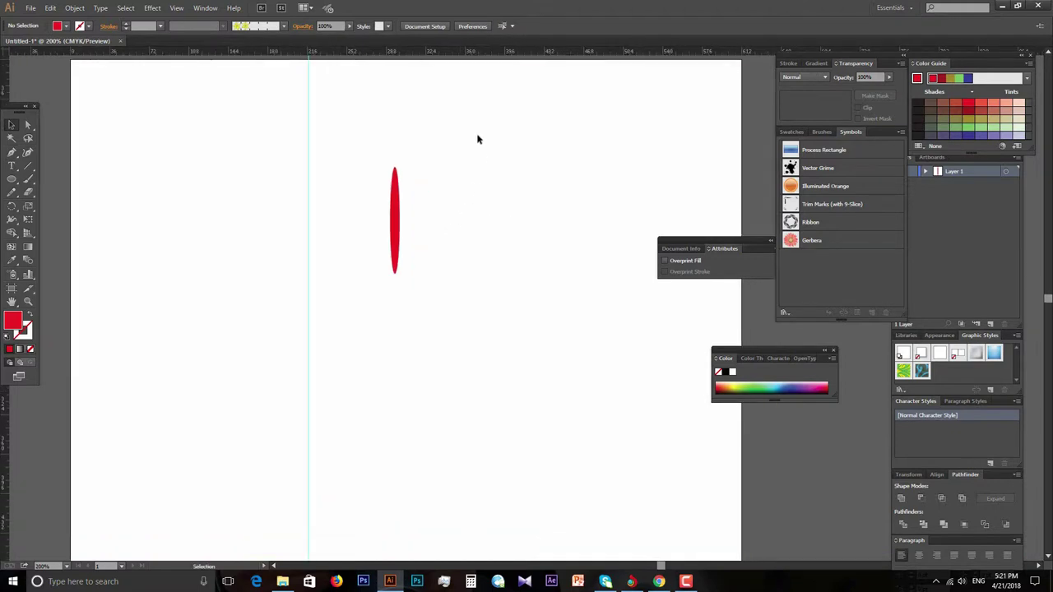
Draw a large circle over the red ellipse, shift it up-left, and fill it light grey
drag(12, 178, 41, 204)
drag(329, 146, 546, 363)
click(12, 124)
drag(437, 251, 372, 222)
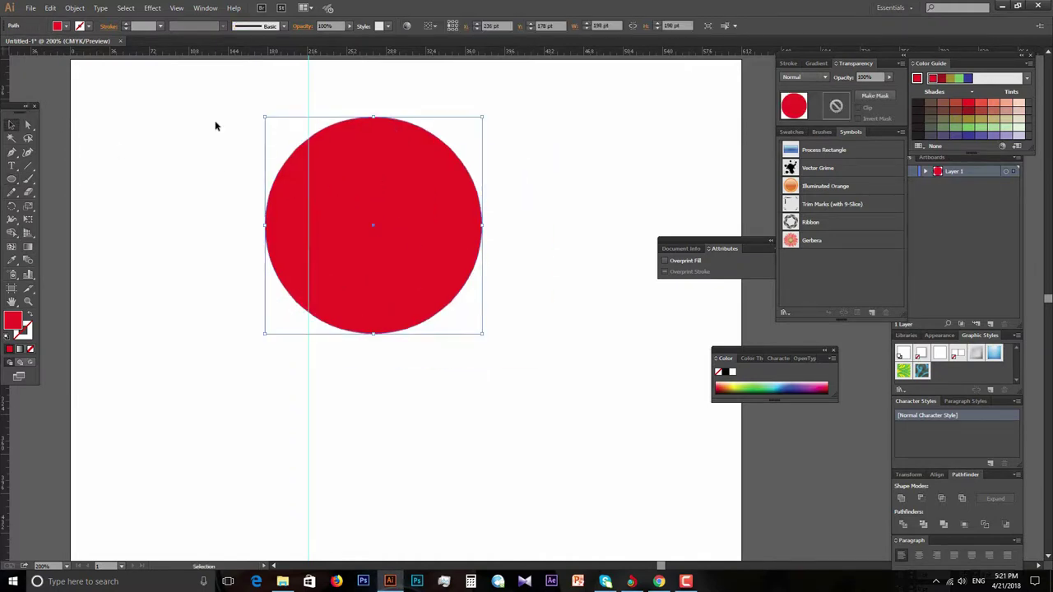
click(68, 27)
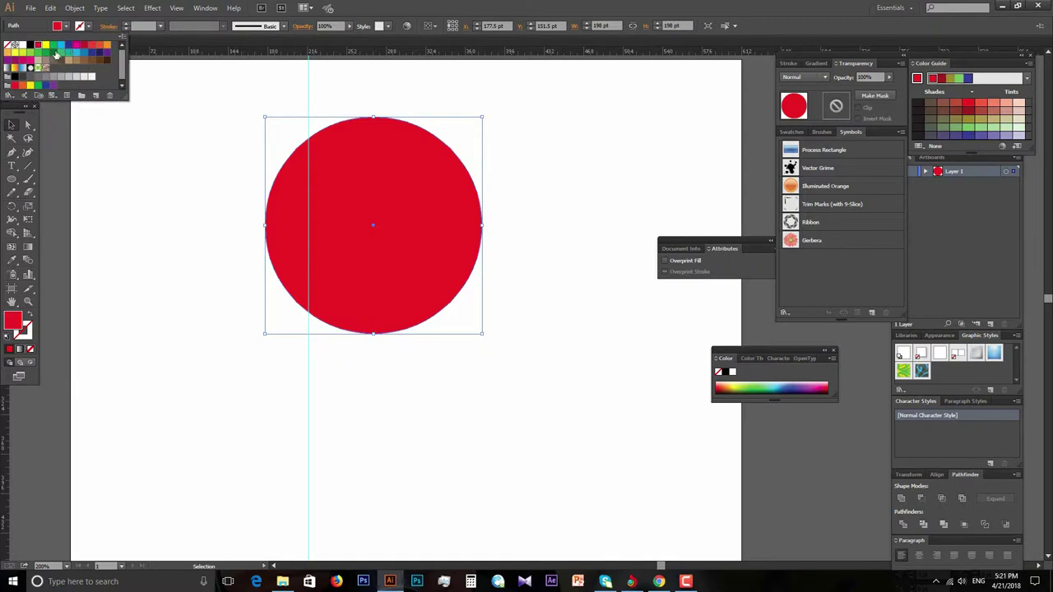
click(74, 76)
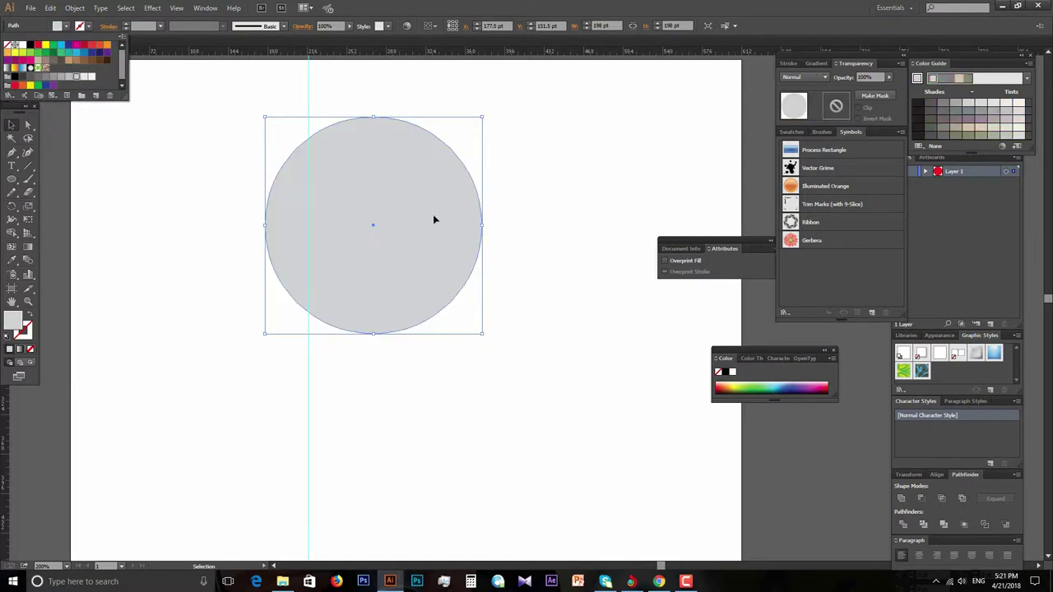
Send the grey circle behind the red ellipse
right_click(345, 248)
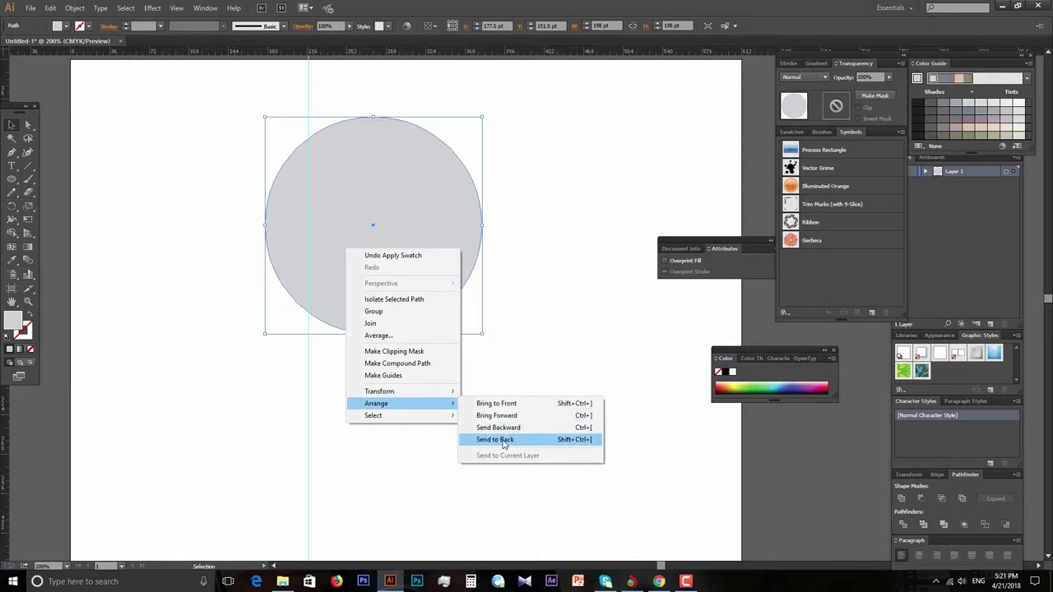
click(500, 440)
click(337, 133)
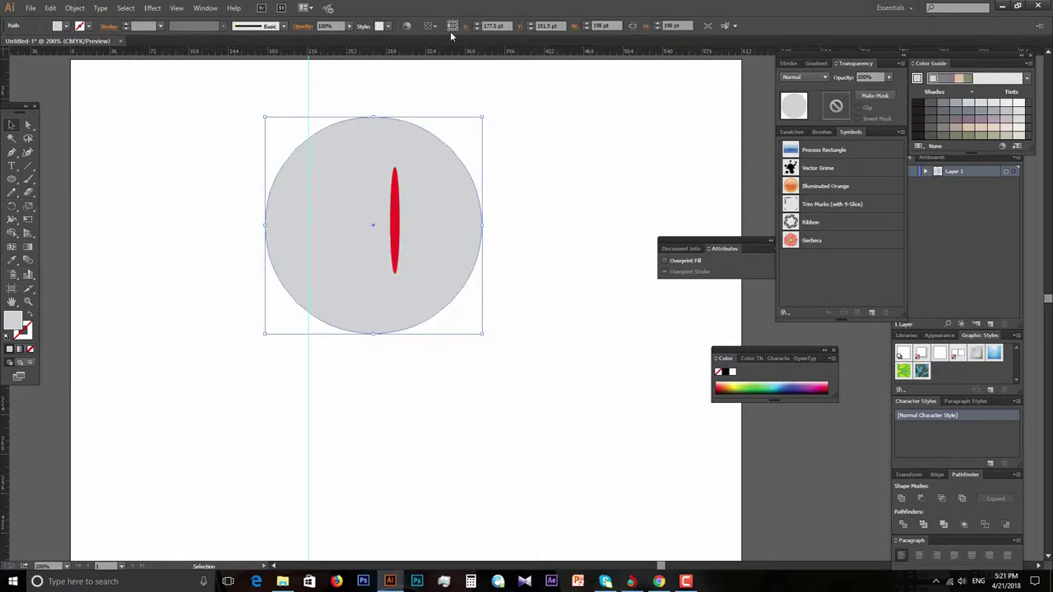
Centre the circle and ellipse horizontally, then nudge the ellipse upward
drag(275, 99, 599, 403)
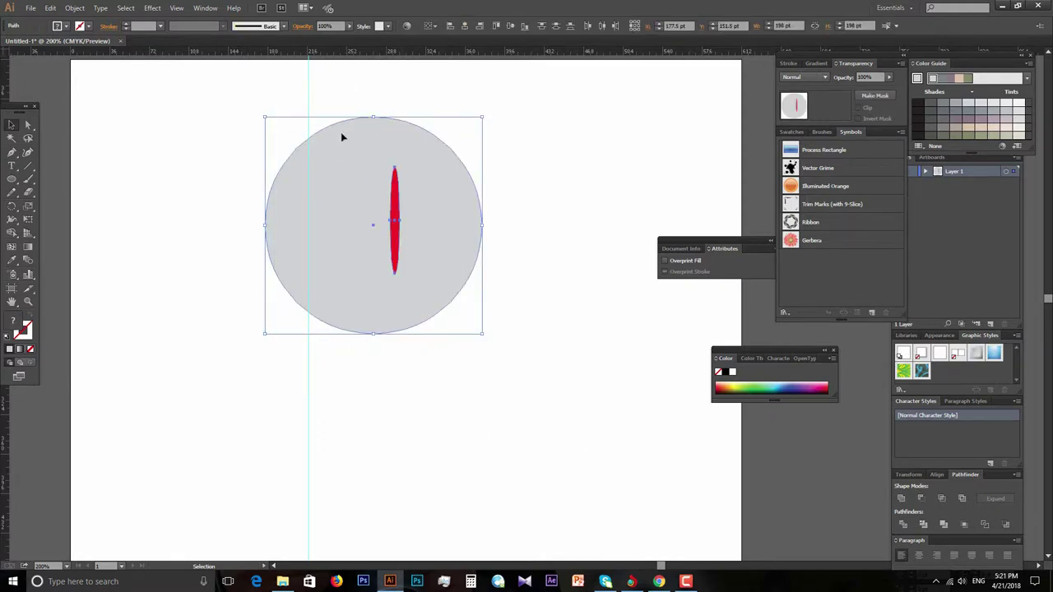
click(429, 26)
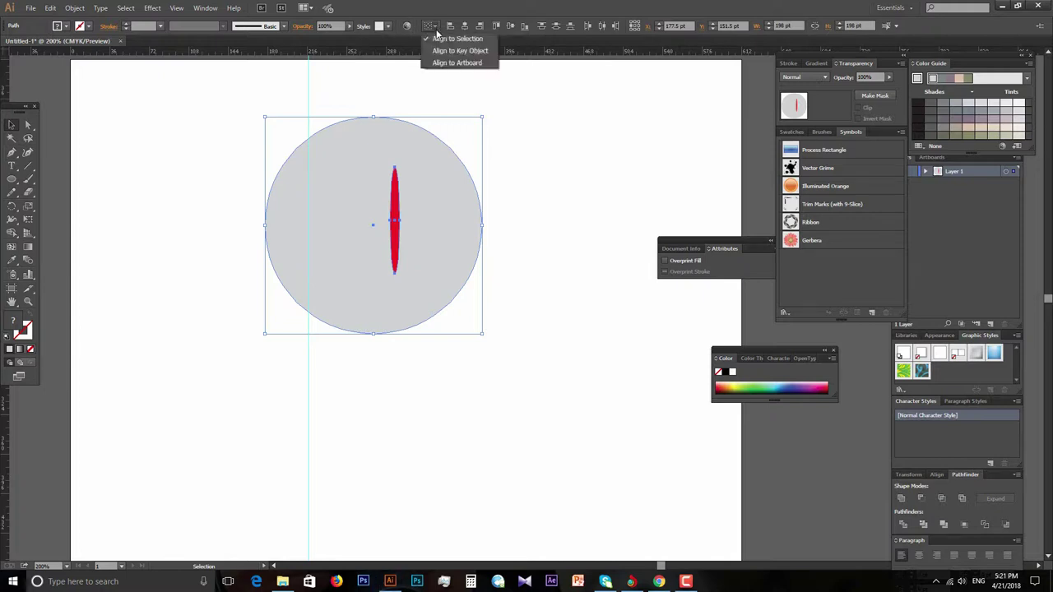
click(456, 62)
click(465, 25)
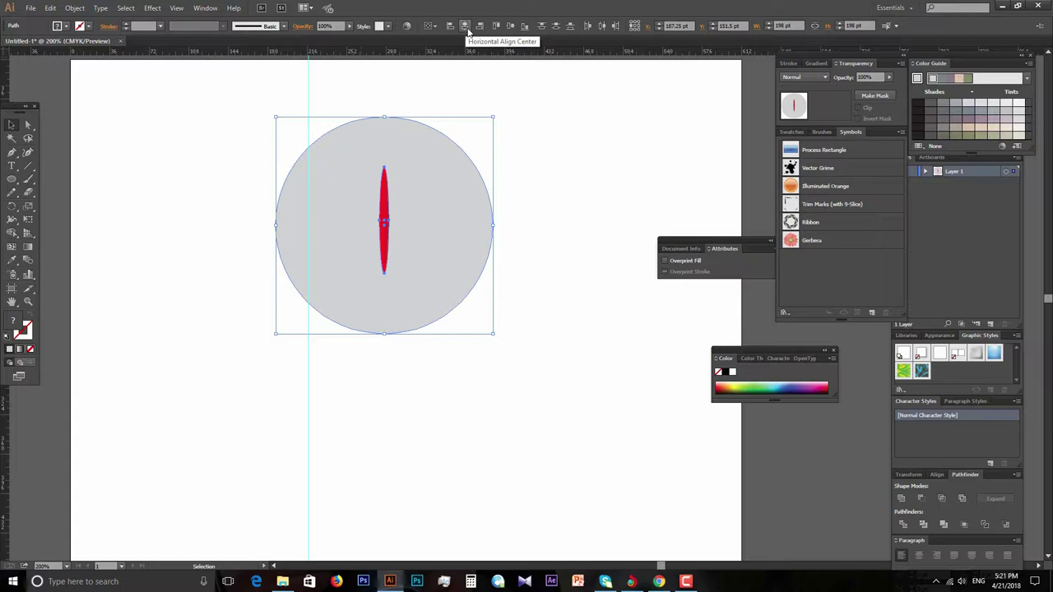
click(519, 77)
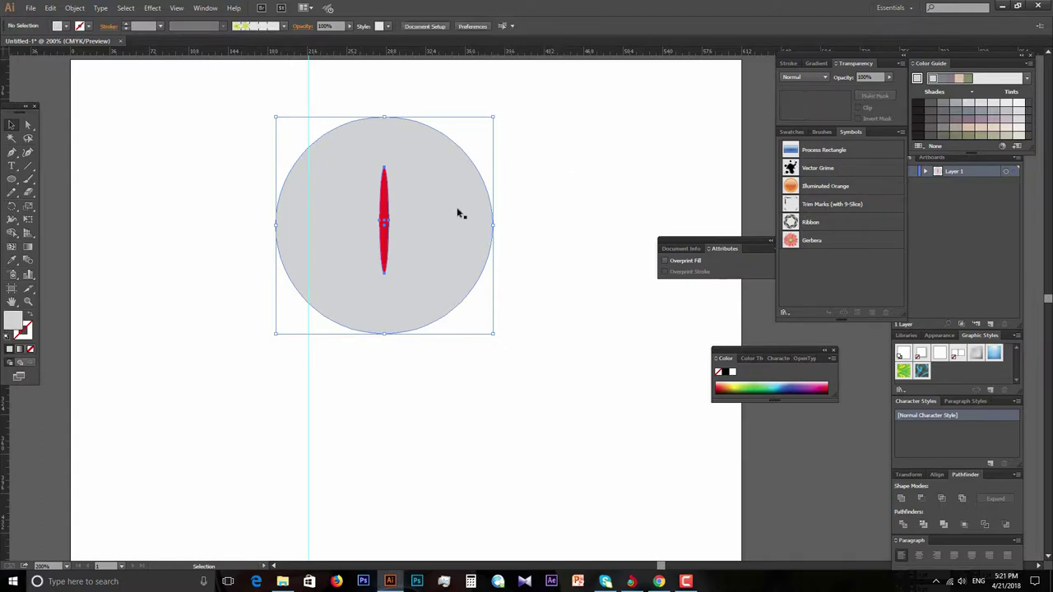
click(386, 199)
key(Up)
key(Up)
key(Up)
key(Up)
key(Up)
key(Up)
key(Up)
key(Up)
key(Up)
key(Up)
key(Up)
key(Up)
key(Up)
key(Up)
key(Up)
key(Up)
key(Up)
key(Up)
key(Up)
key(Up)
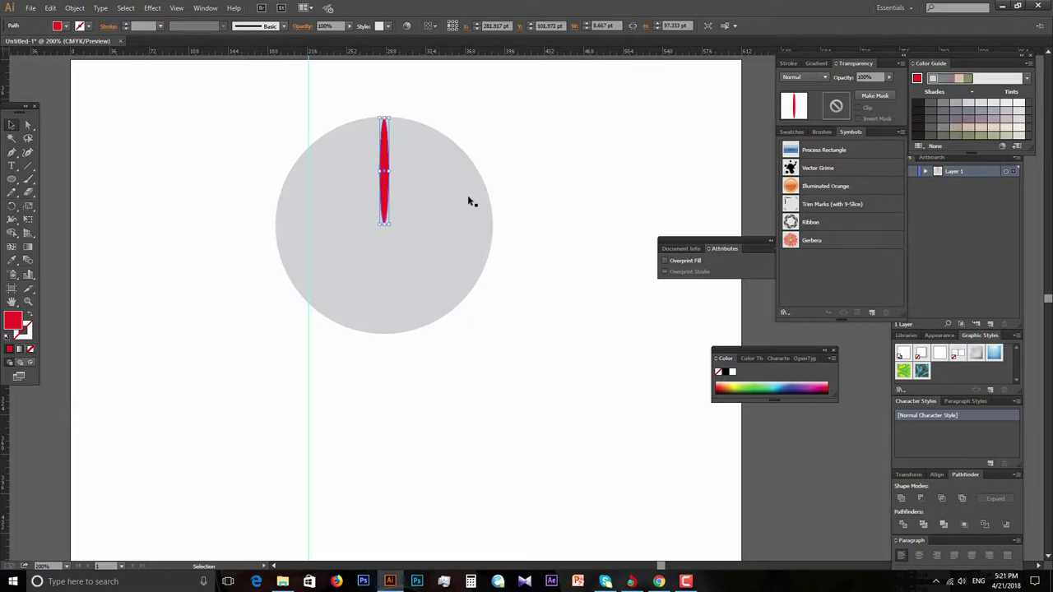
Zoom in on the shapes and select the red ellipse
click(527, 362)
key(z)
click(493, 247)
click(378, 259)
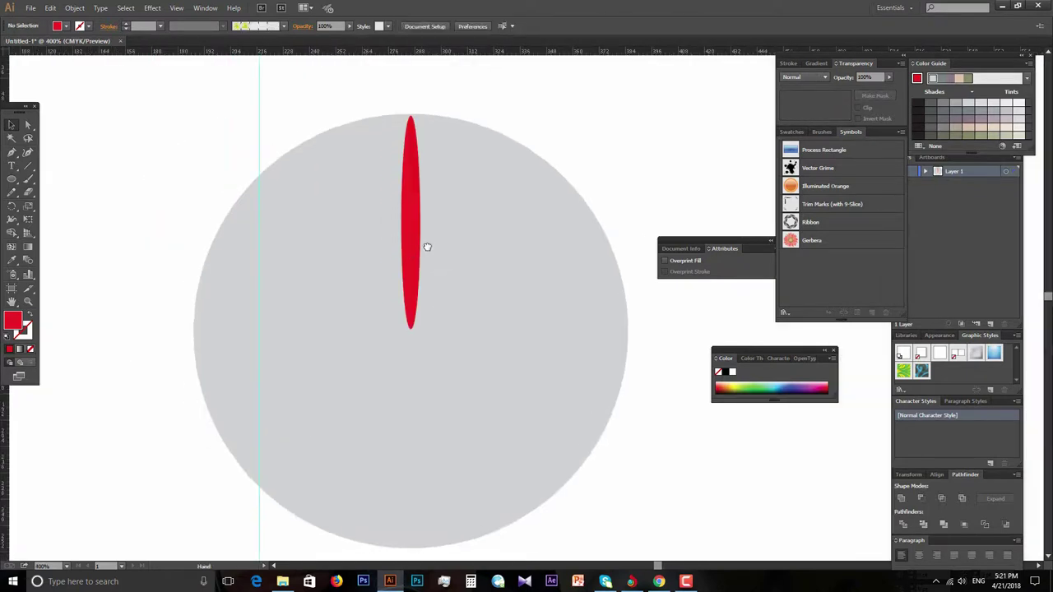
key(v)
click(458, 352)
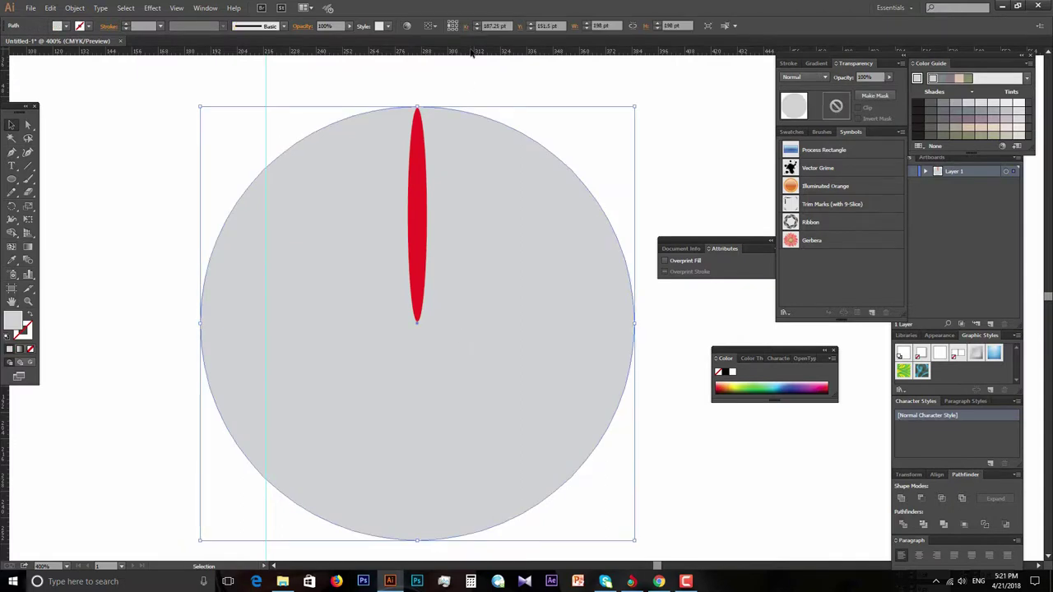
click(414, 150)
key(ctrl+plus)
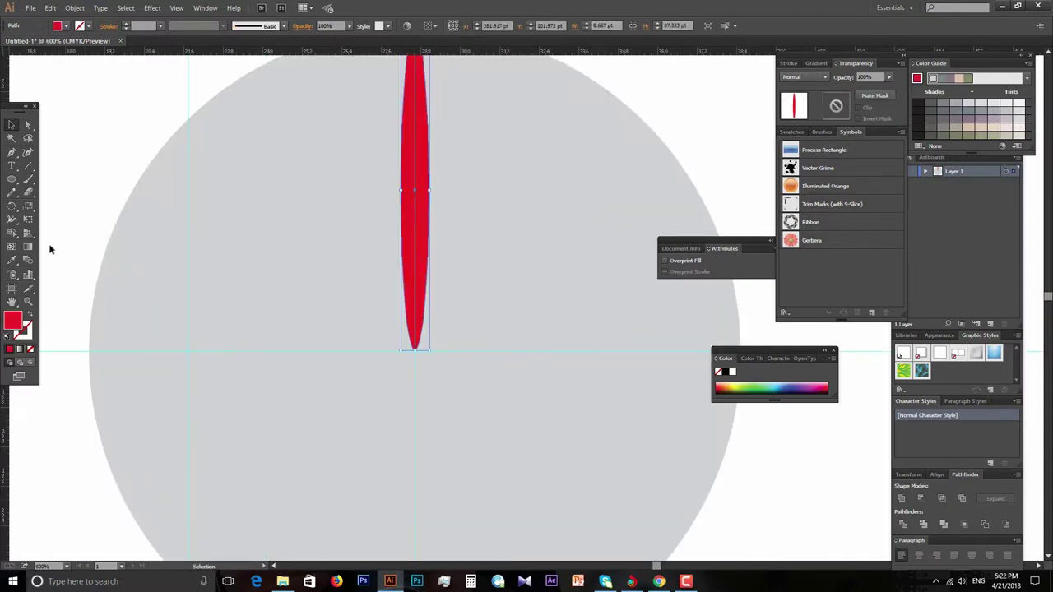
Copy the leaf rotated 20° around its bottom tip, repeating with Ctrl+D into a burst
click(12, 205)
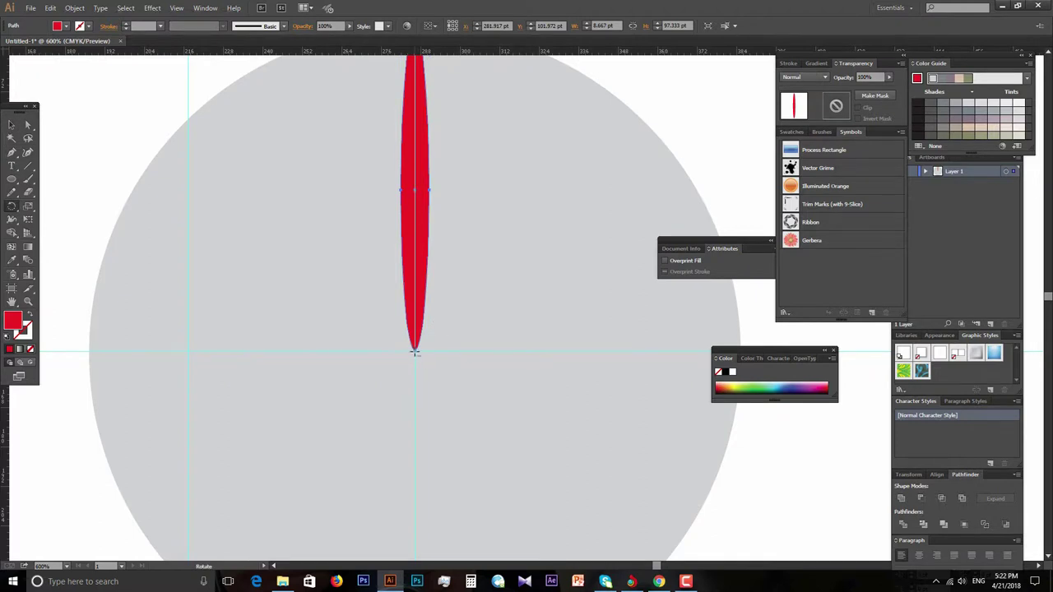
alt+click(415, 352)
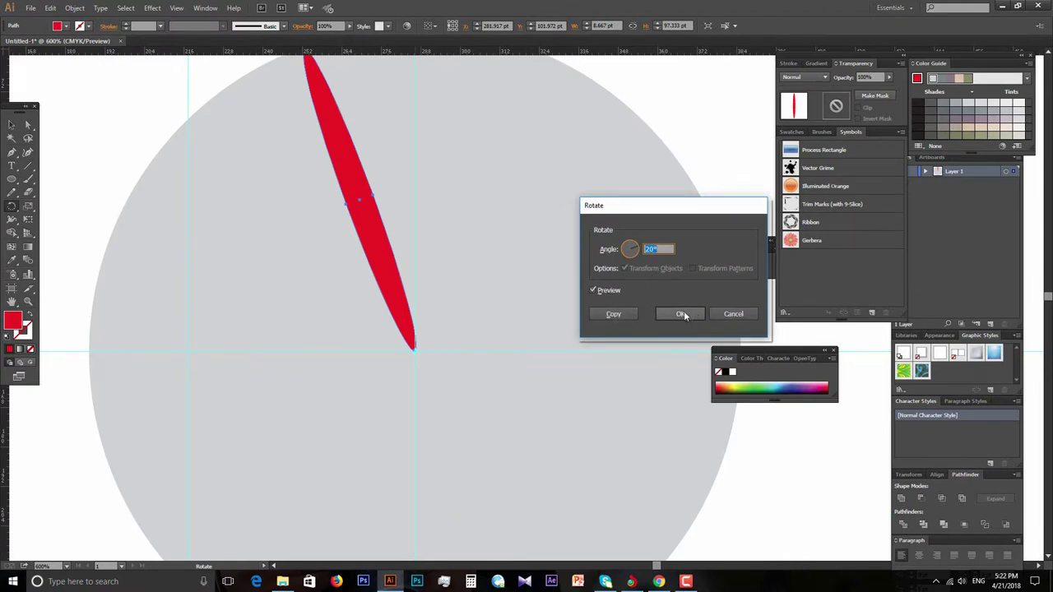
click(613, 314)
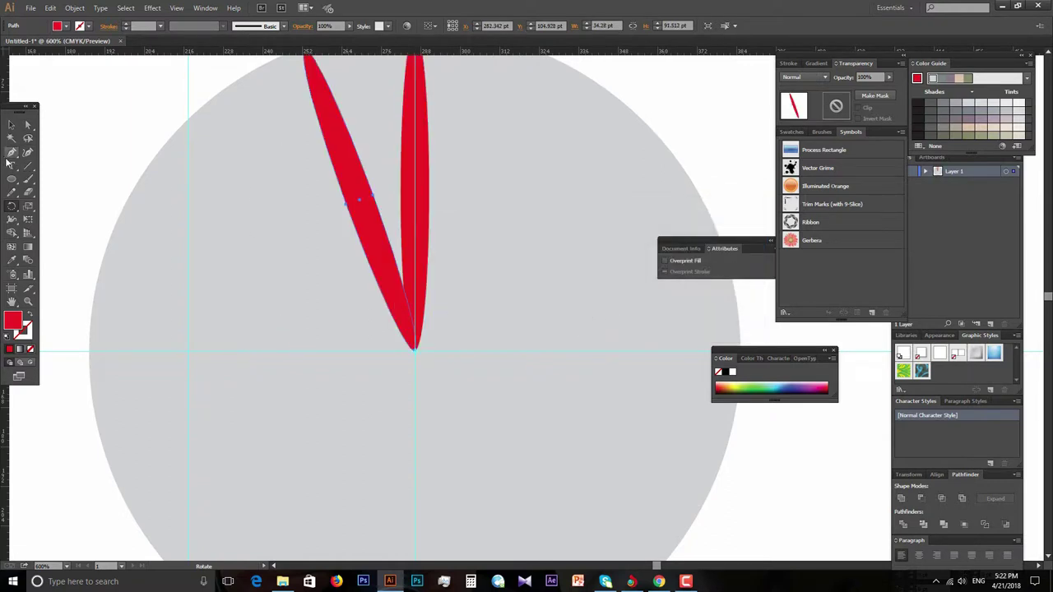
key(ctrl+d)
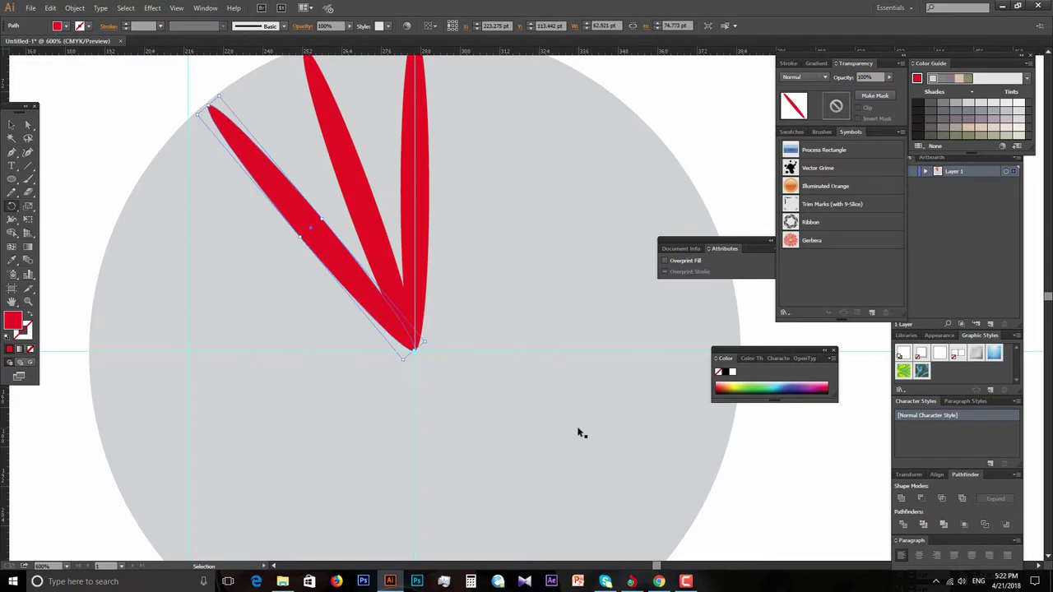
key(ctrl+d)
key(ctrl+d)
key(ctrl+d)
key(ctrl+d)
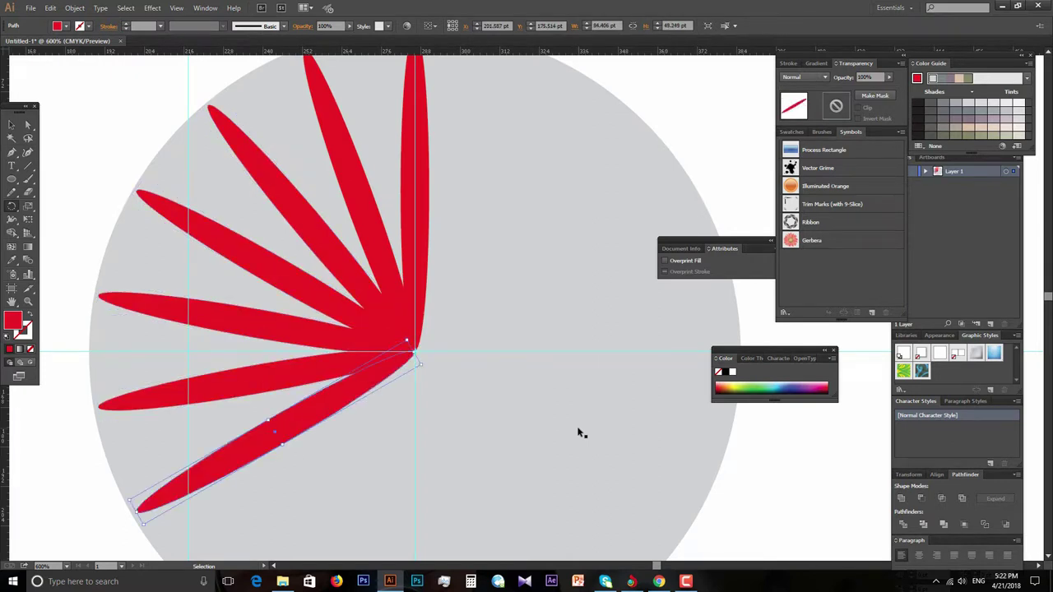
key(ctrl+d)
key(ctrl+d)
key(ctrl+d)
key(ctrl+d)
key(ctrl+d)
key(ctrl+d)
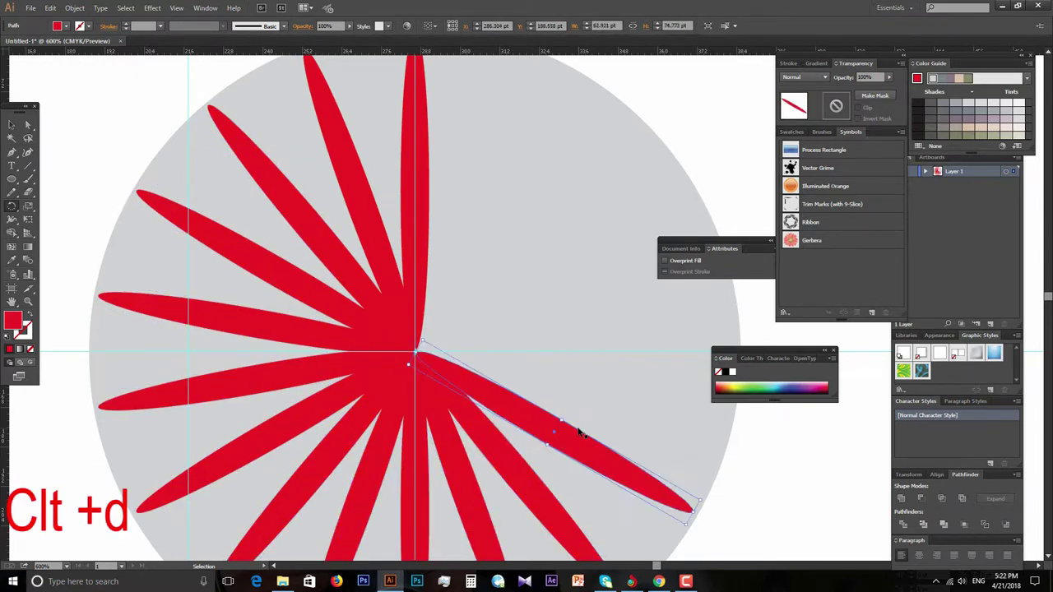
key(ctrl+d)
key(ctrl+d)
key(ctrl+d)
key(ctrl+d)
key(ctrl+d)
key(ctrl+d)
click(83, 165)
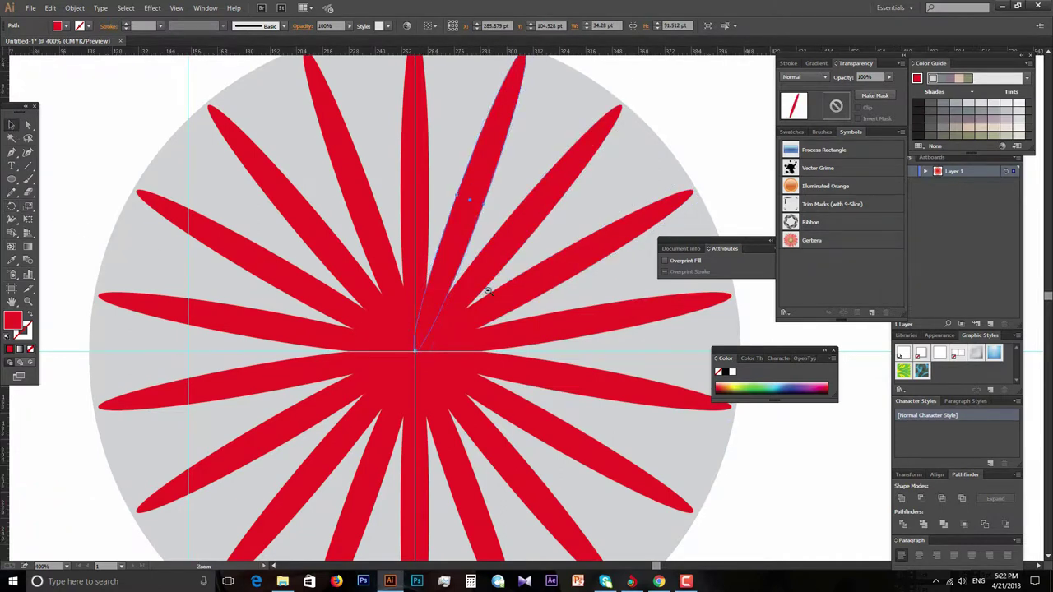
key(ctrl+minus)
key(ctrl+minus)
click(649, 438)
click(610, 376)
click(421, 207)
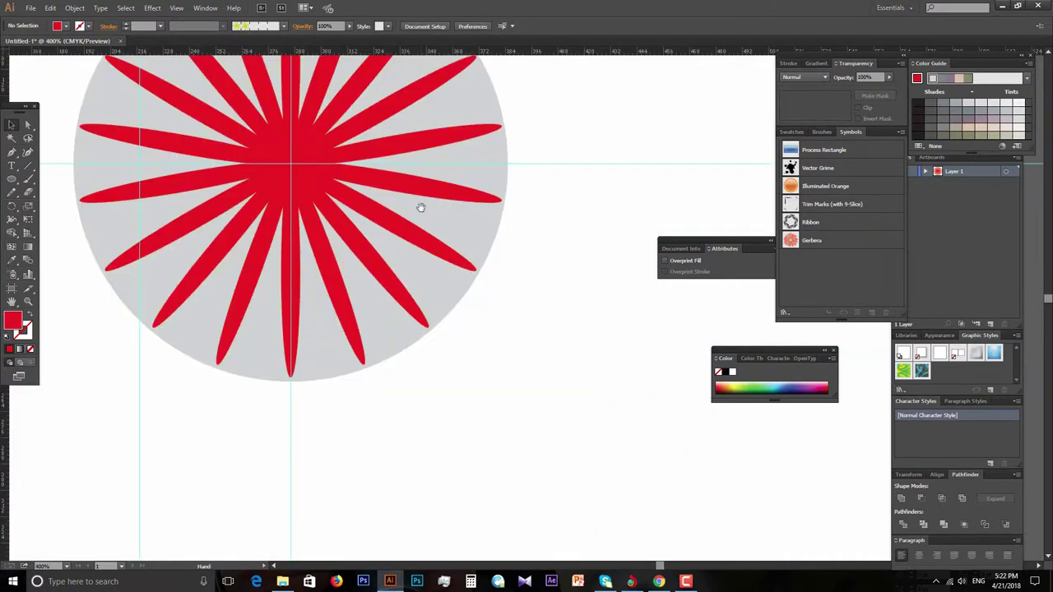
Zoom and scroll down to show the empty artboard space below the starburst
click(493, 277)
click(437, 255)
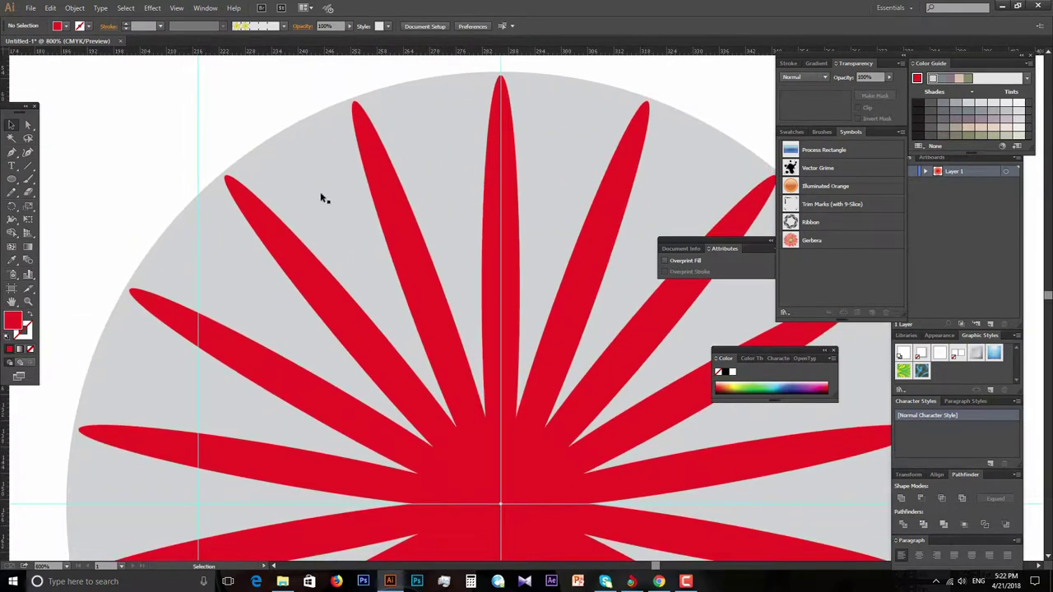
scroll(307, 270, down, 3)
scroll(236, 323, left, 1)
scroll(518, 370, down, 2)
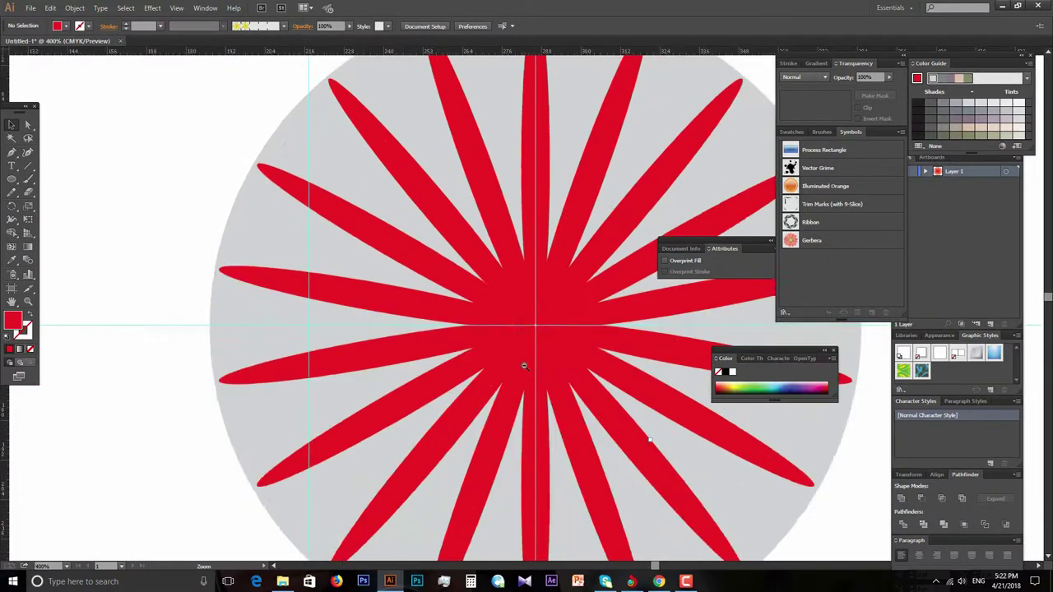
scroll(517, 369, down, 2)
scroll(469, 239, down, 2)
scroll(482, 227, down, 1)
scroll(409, 256, down, 1)
scroll(446, 290, down, 1)
scroll(447, 290, right, 1)
Draw a large circle below the starburst and fill it light grey
click(12, 178)
mouse_move(301, 245)
mouse_down()
mouse_move(563, 490)
mouse_move(564, 507)
mouse_up()
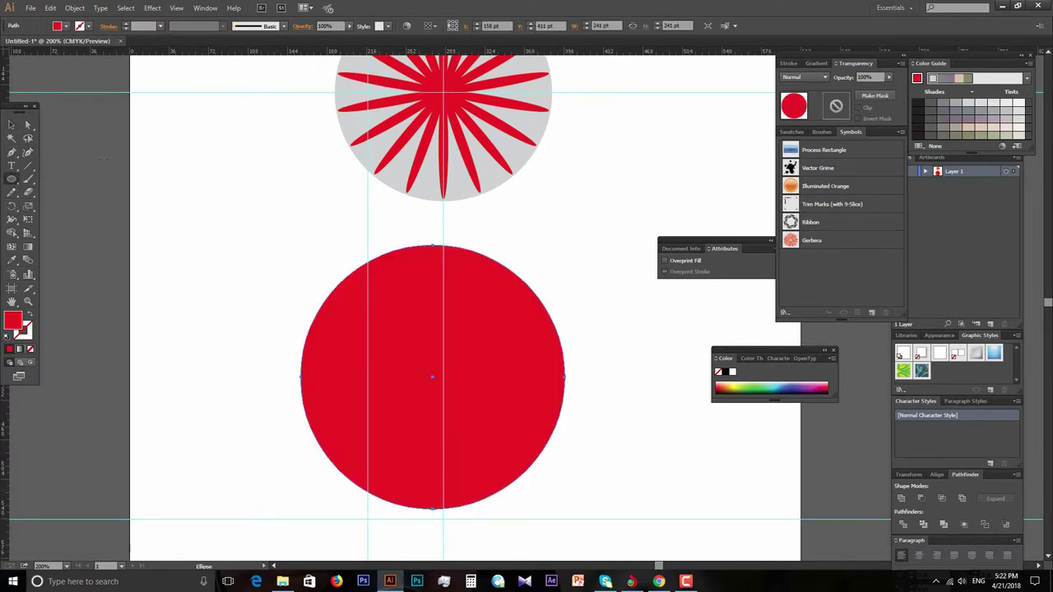
click(12, 124)
click(65, 27)
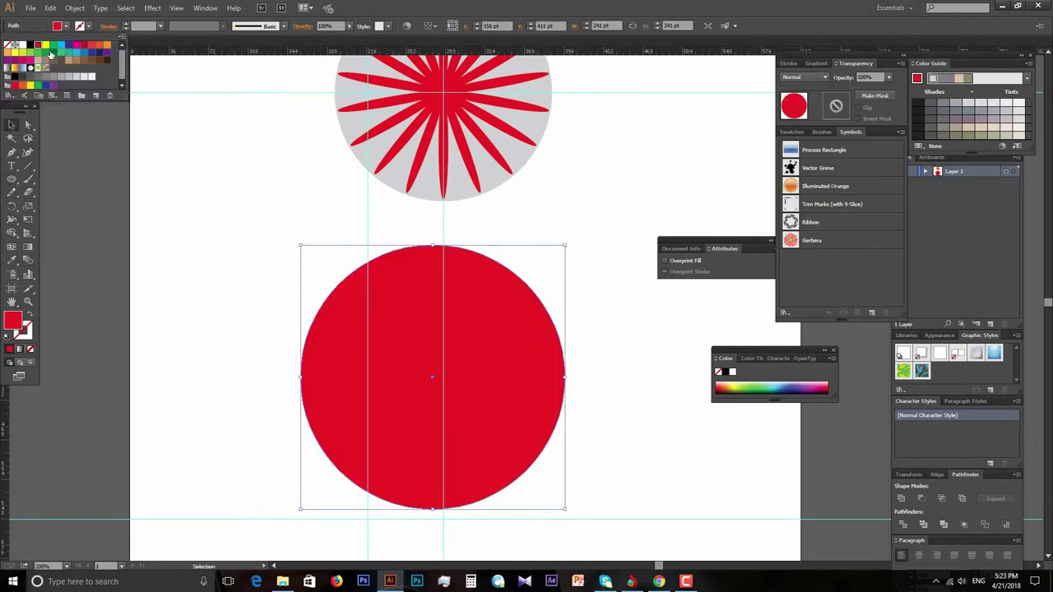
click(79, 78)
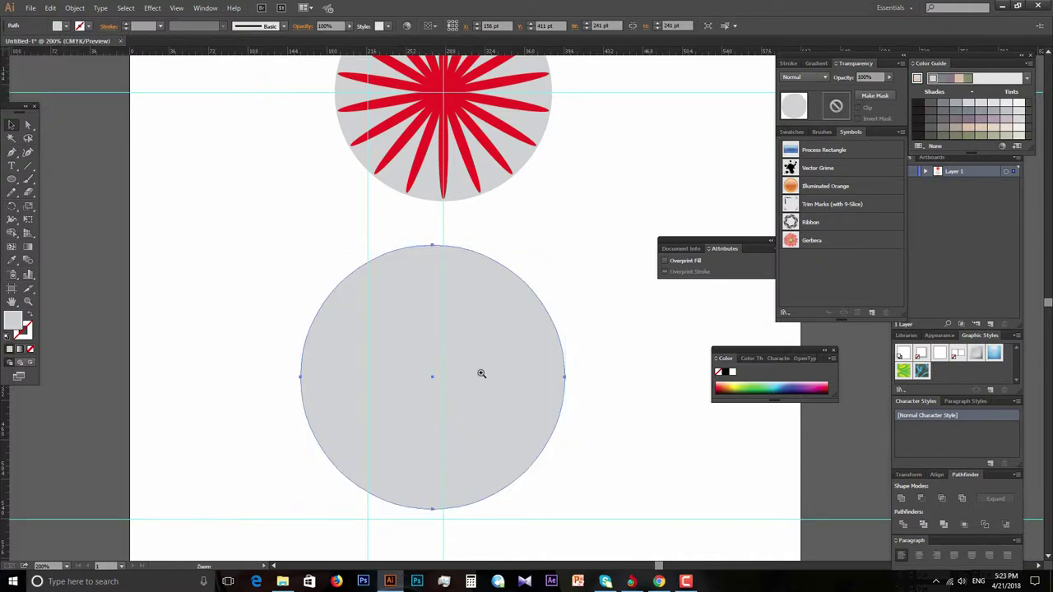
key(ctrl+plus)
click(587, 486)
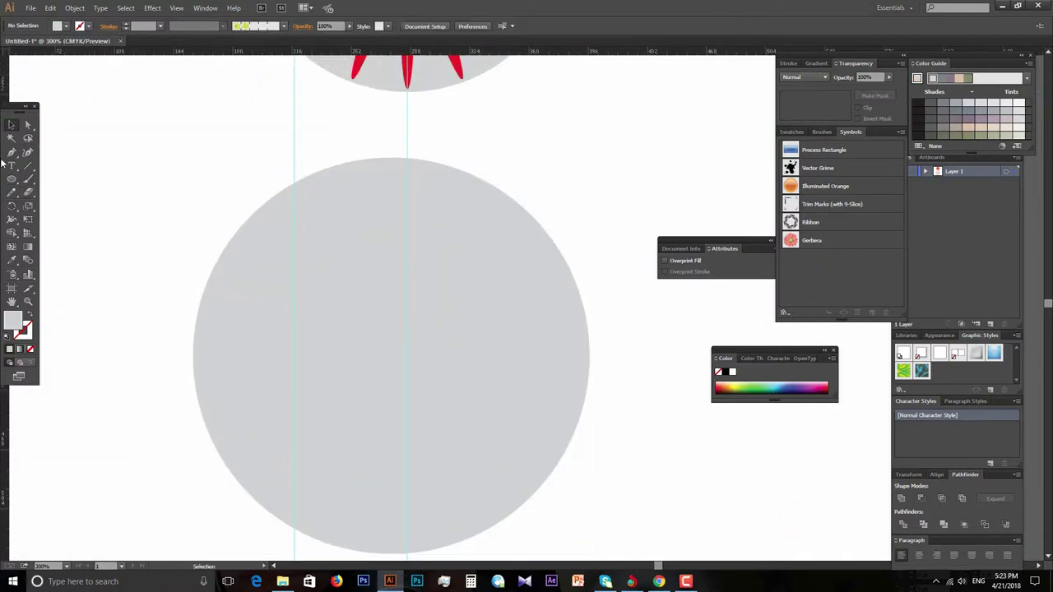
Draw a small red star and move it onto the circle's top
click(11, 179)
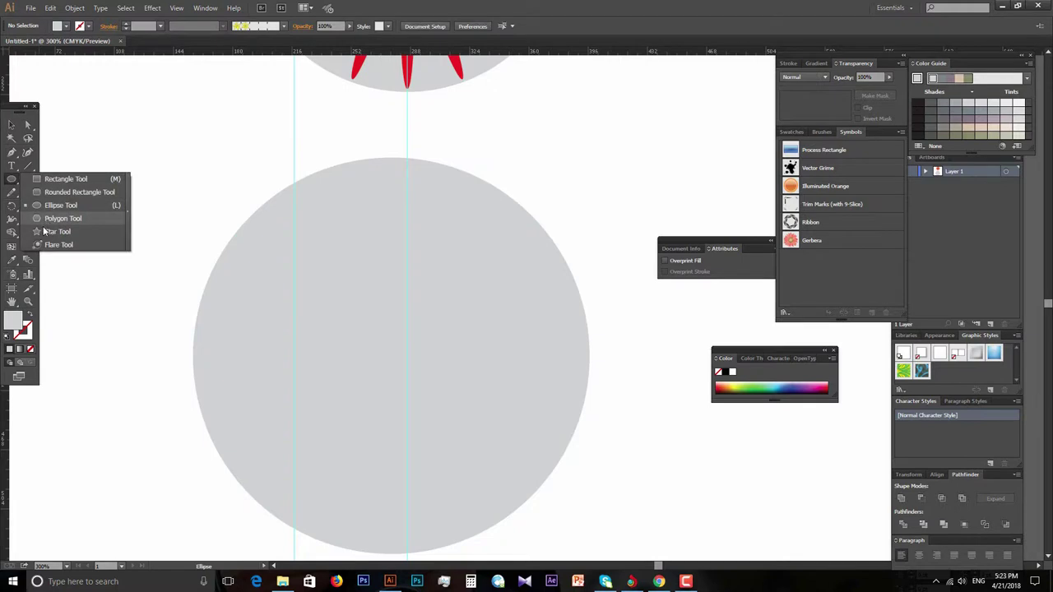
drag(11, 179, 91, 231)
drag(370, 169, 392, 189)
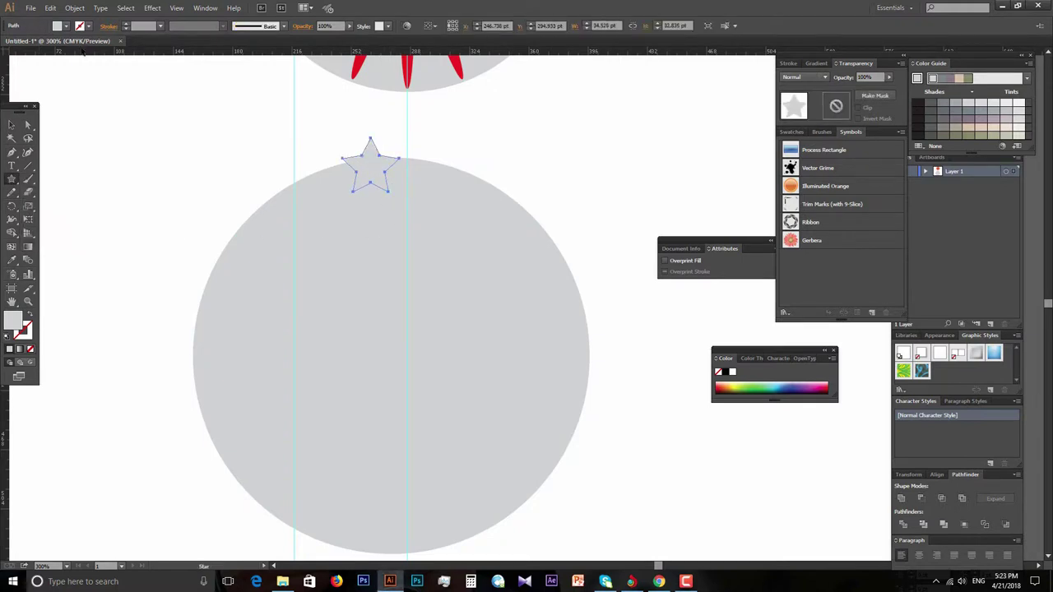
click(66, 27)
click(37, 45)
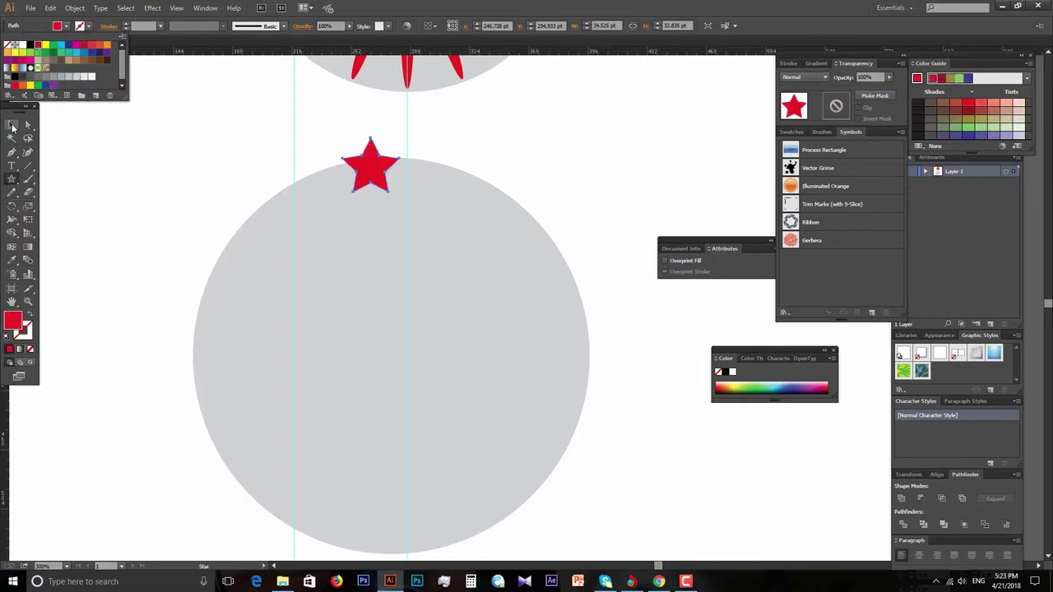
key(v)
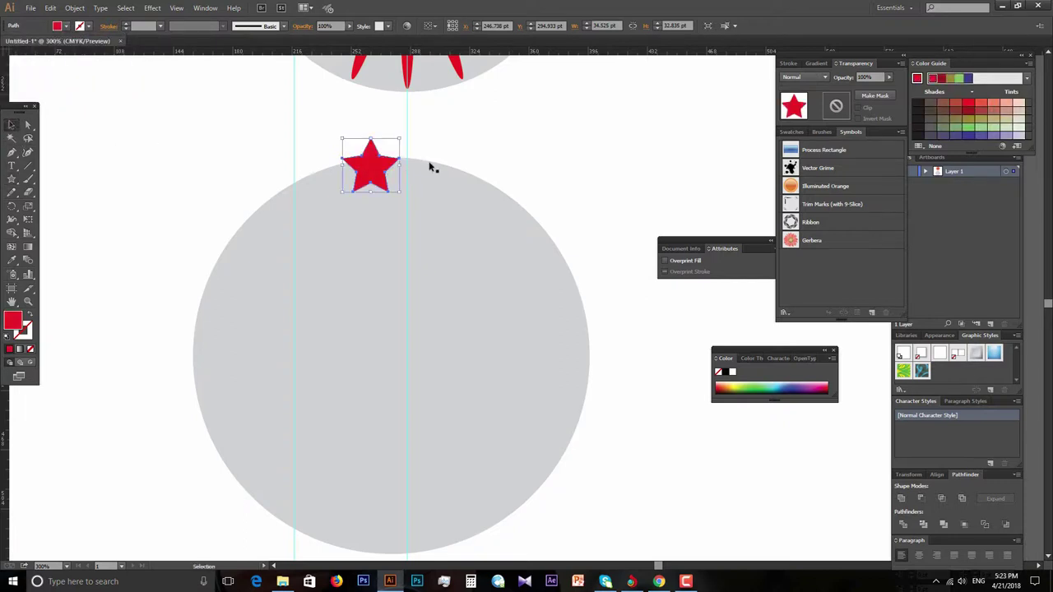
drag(378, 186, 397, 218)
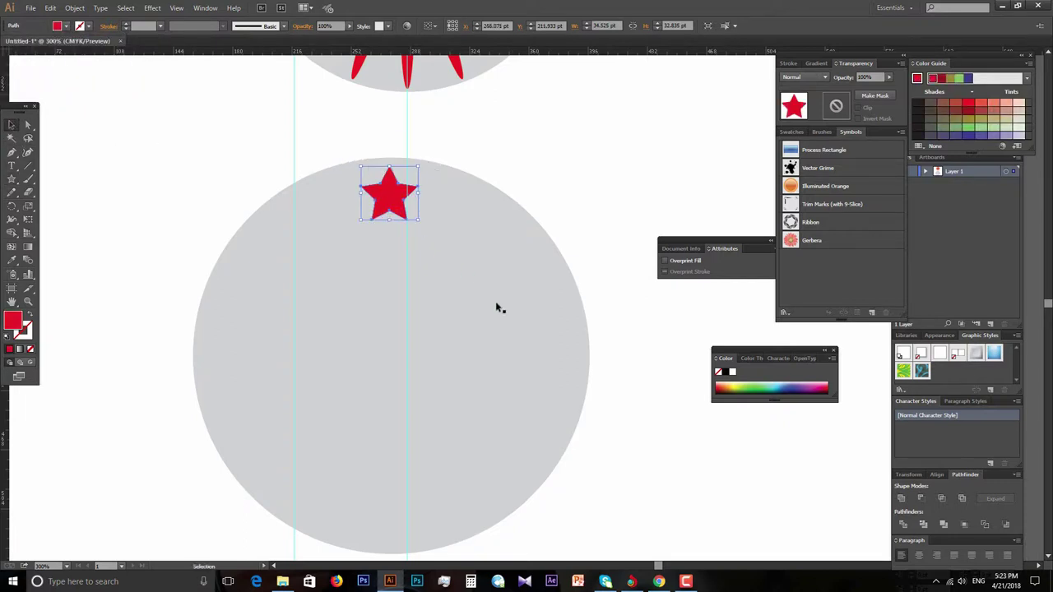
Centre the star horizontally on the grey circle
click(495, 301)
shift+click(389, 198)
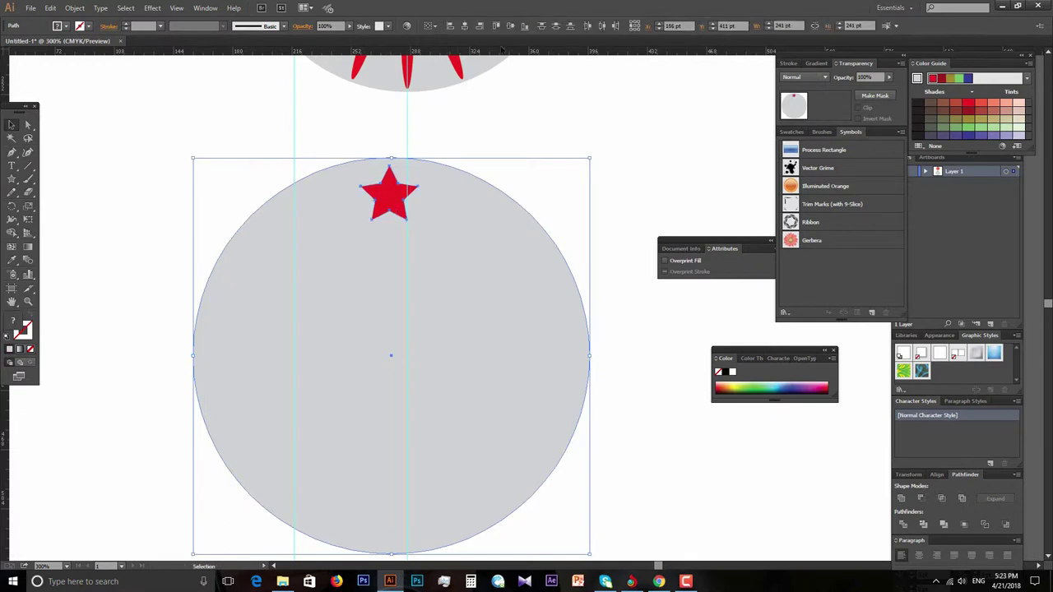
click(466, 27)
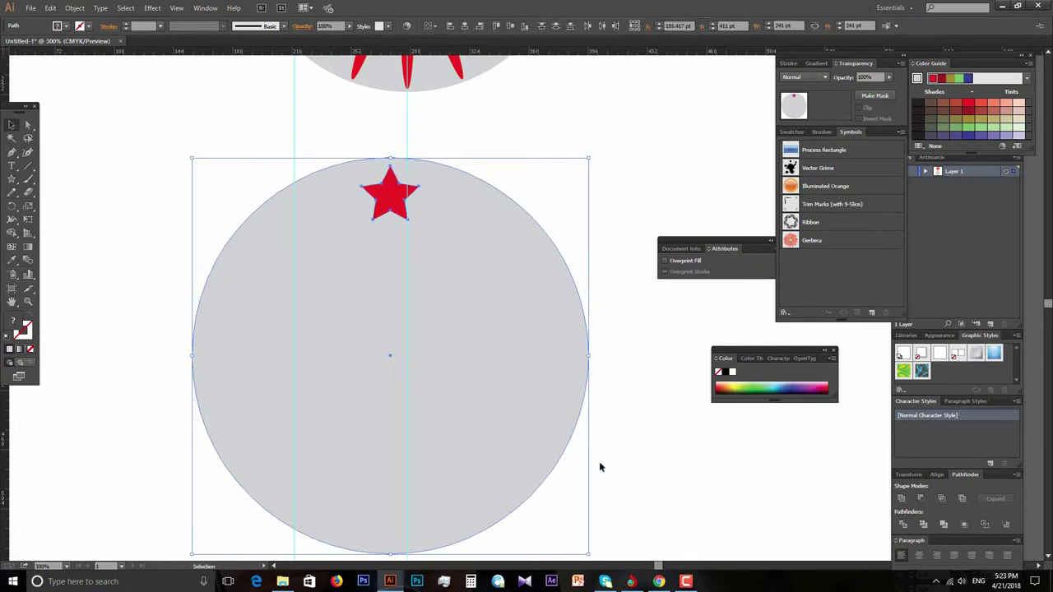
Drag horizontal and vertical guides through the grey circle's centre
click(692, 482)
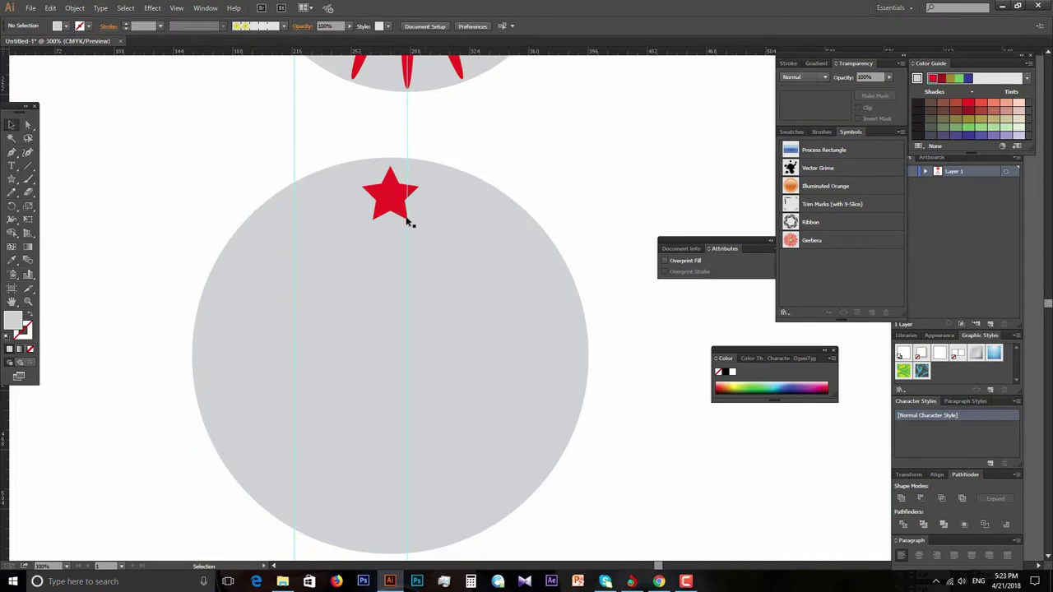
click(451, 249)
drag(415, 52, 432, 359)
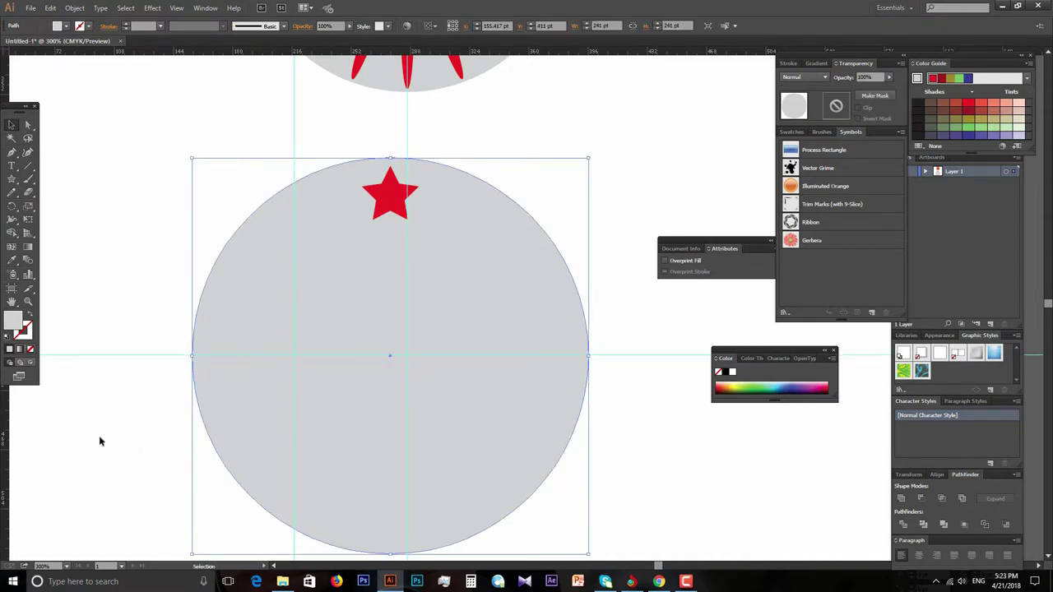
drag(7, 436, 65, 436)
drag(372, 429, 390, 420)
key(ctrl+plus)
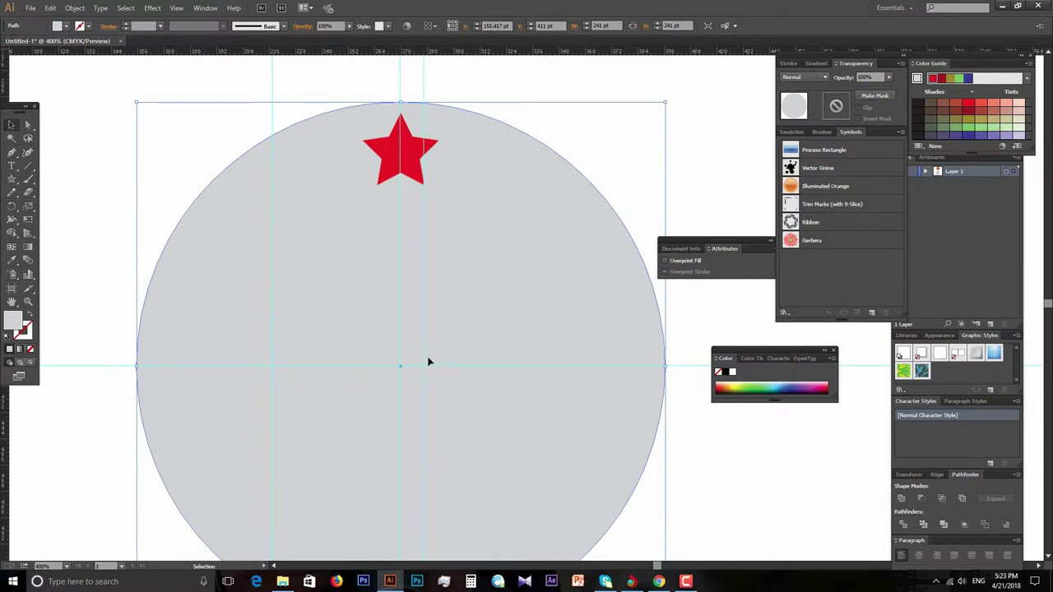
key(ctrl+shift+a)
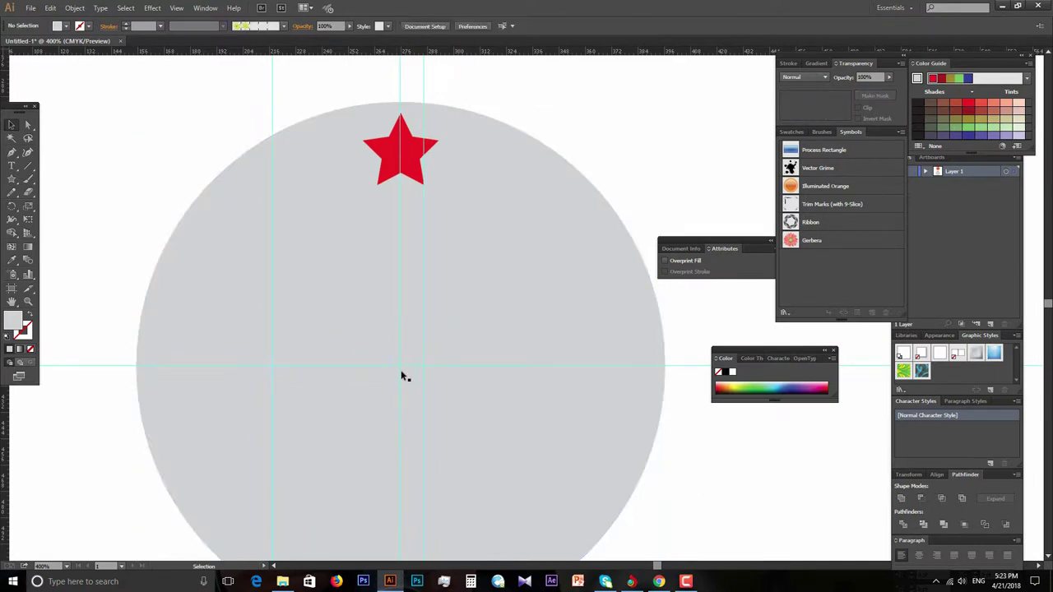
Make a rotated star copy around the circle's centre, then undo the misplaced copy
click(400, 177)
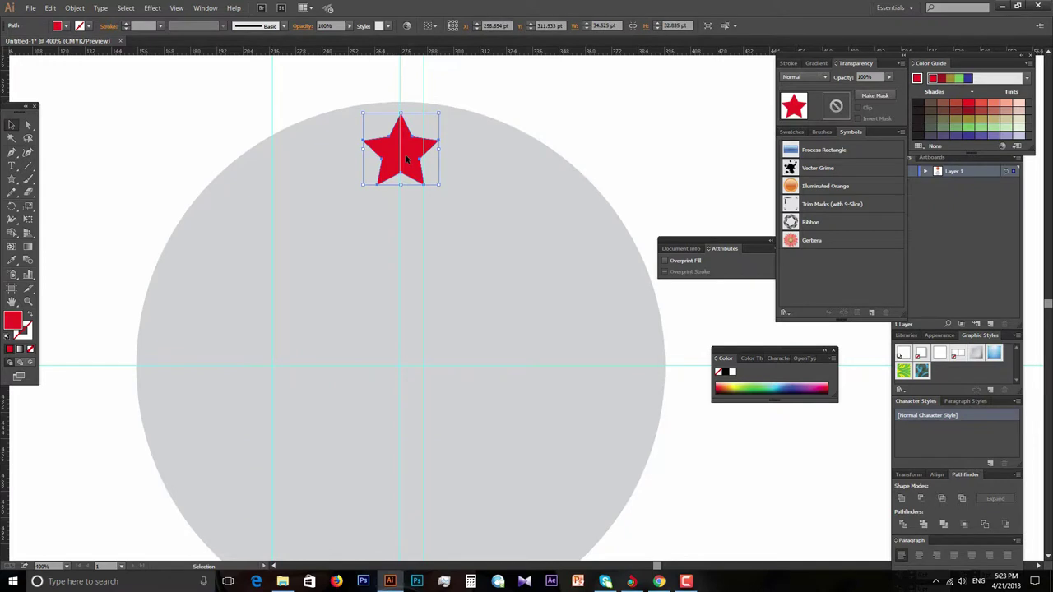
click(11, 206)
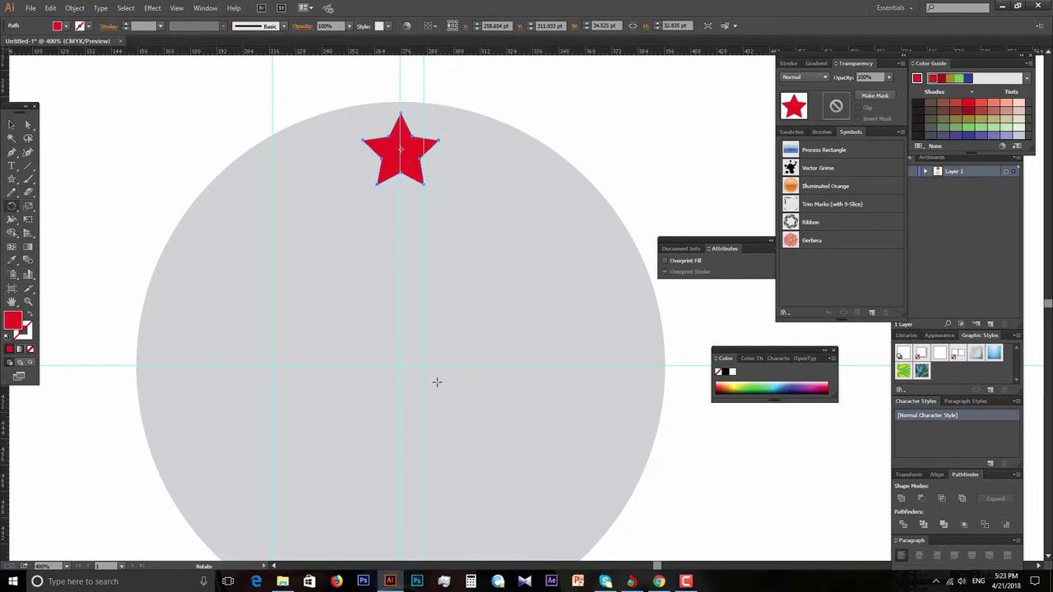
alt+click(400, 365)
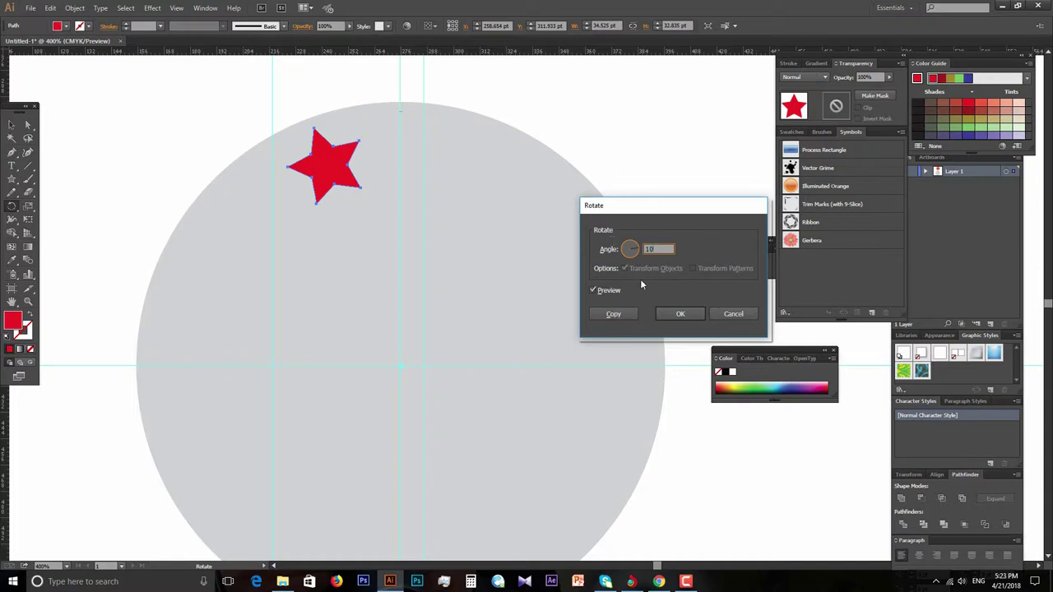
click(613, 314)
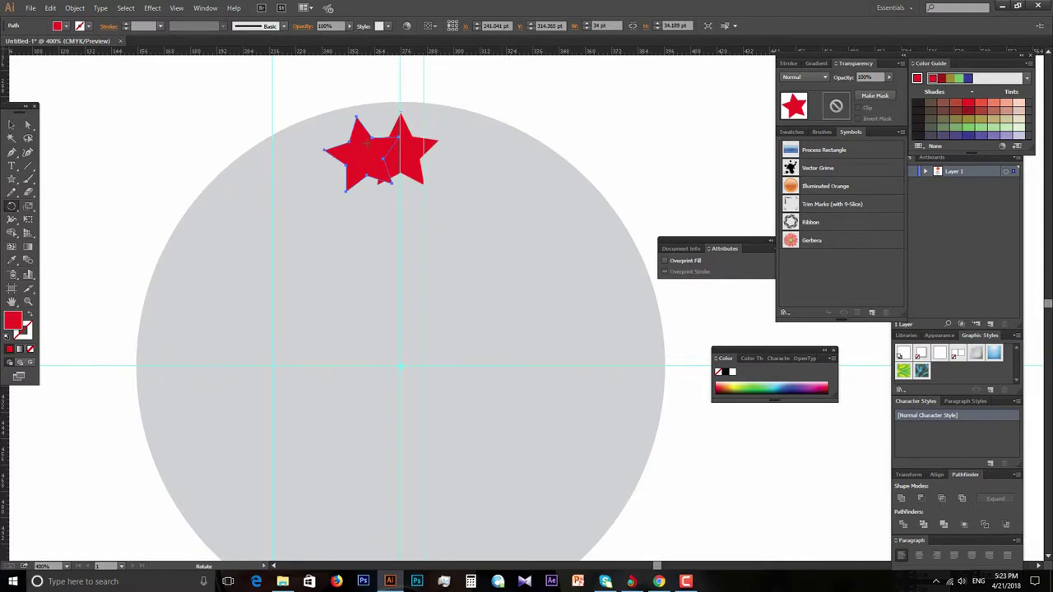
key(v)
key(ctrl+z)
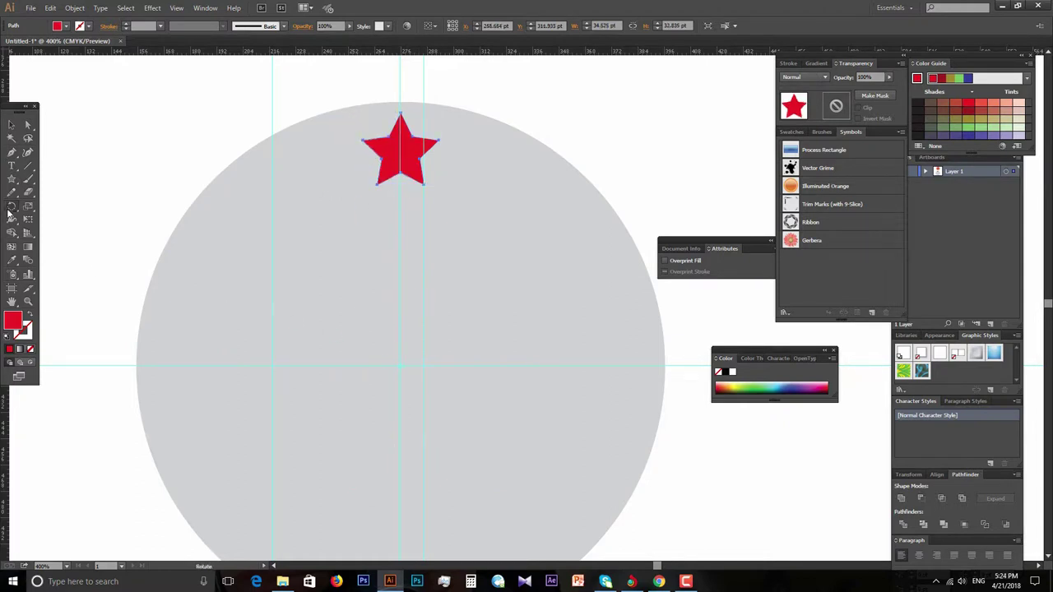
Copy the star rotated 40° around the circle's centre and repeat with Ctrl+D
alt+click(402, 365)
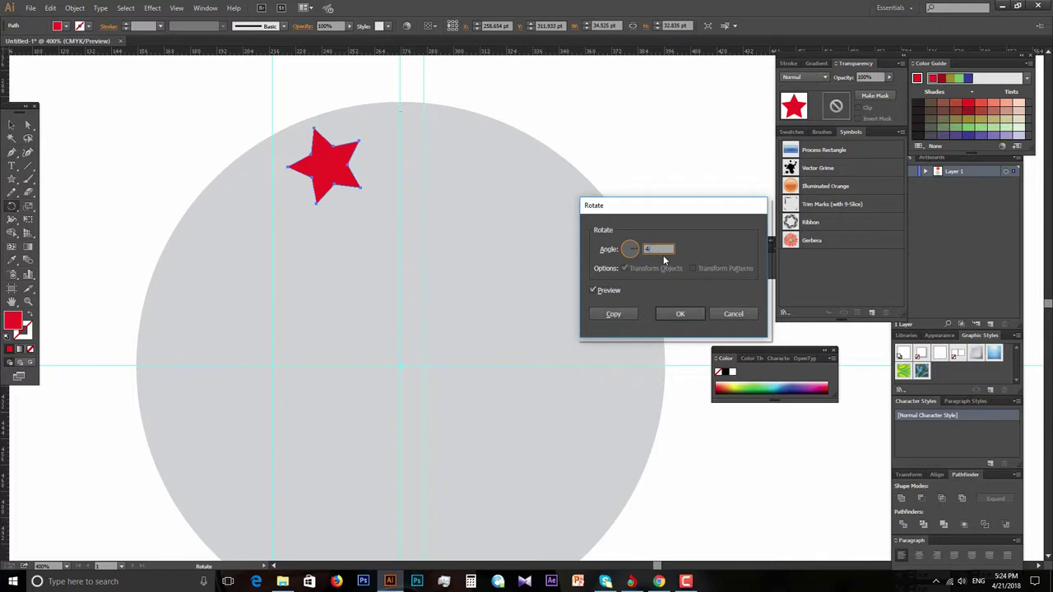
click(614, 313)
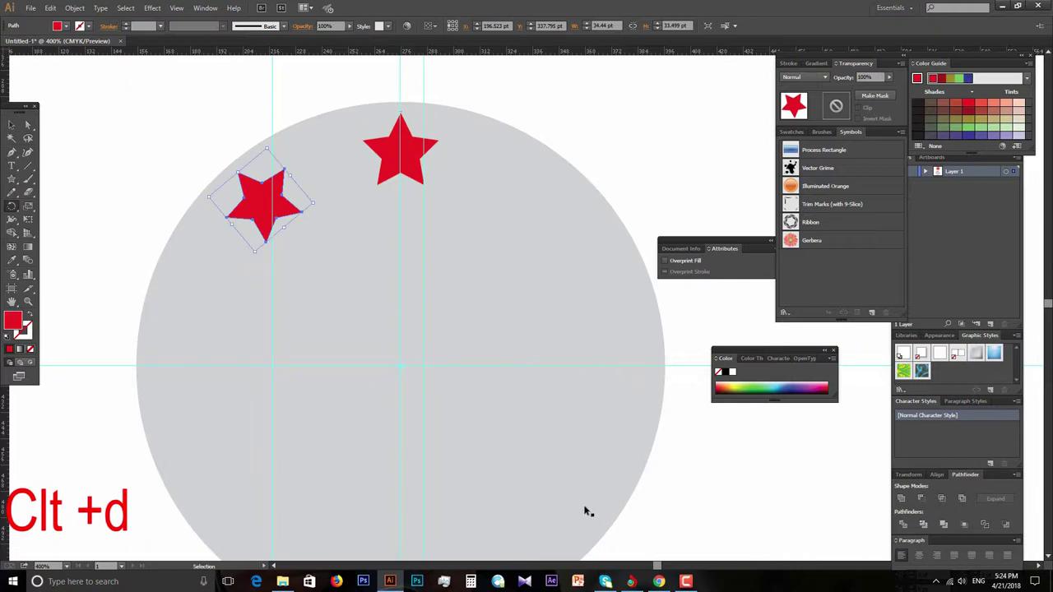
key(ctrl+d)
key(ctrl+d)
key(ctrl+d)
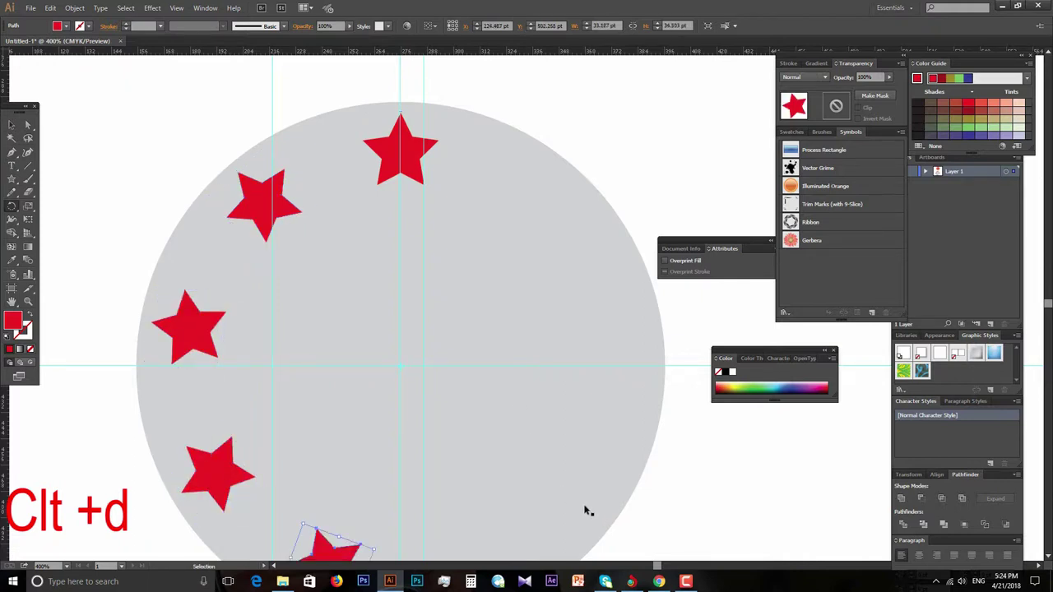
key(ctrl+d)
key(ctrl+d)
key(ctrl+d)
key(ctrl+d)
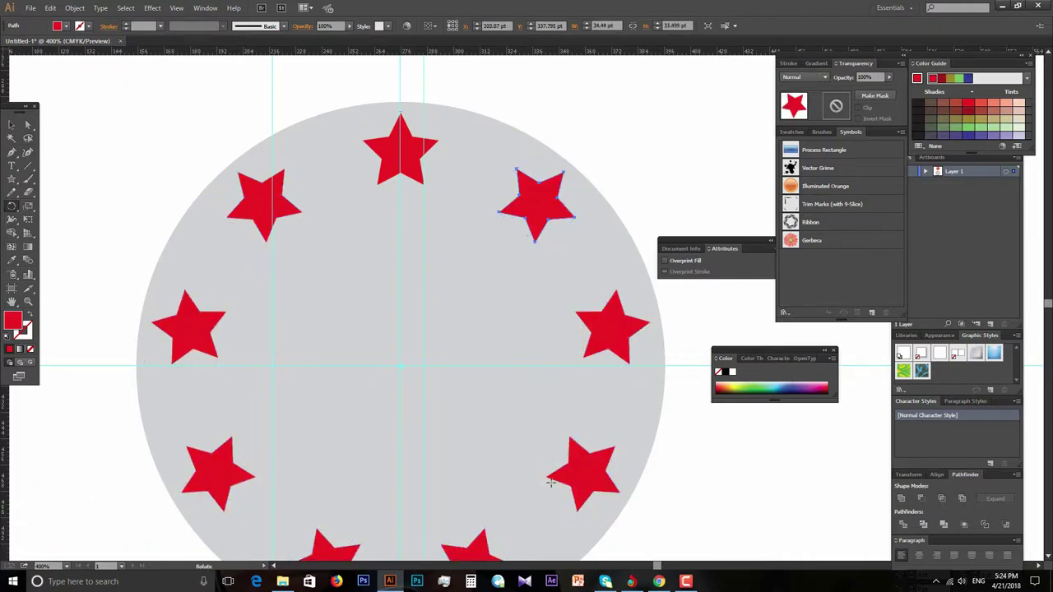
key(v)
click(793, 481)
key(z)
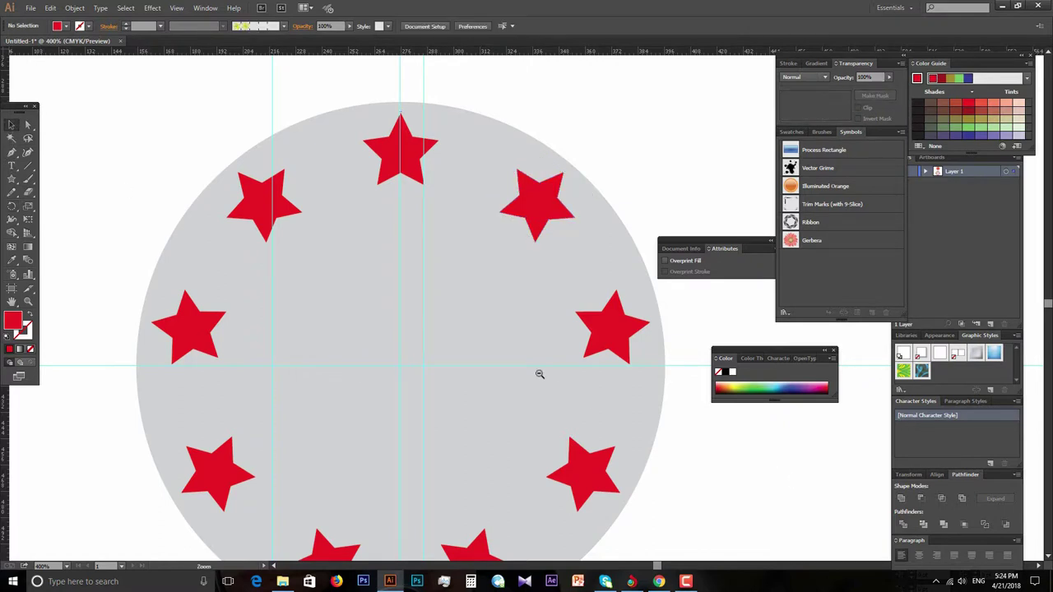
alt+click(548, 371)
alt+click(519, 307)
Zoom out to show both circles and draw a spiral beside them
click(495, 234)
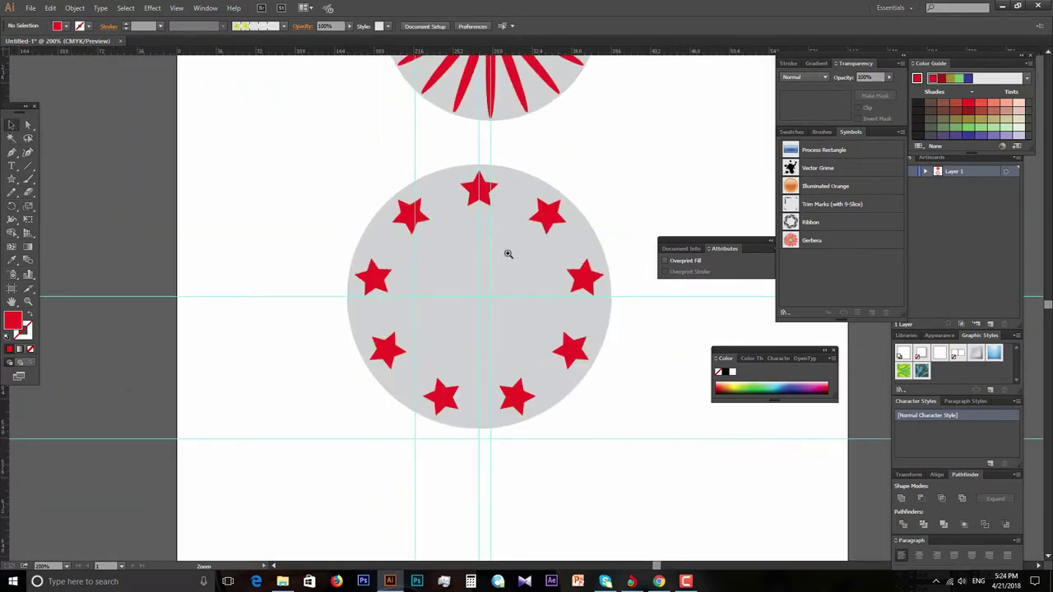
click(516, 280)
alt+click(506, 316)
alt+click(514, 329)
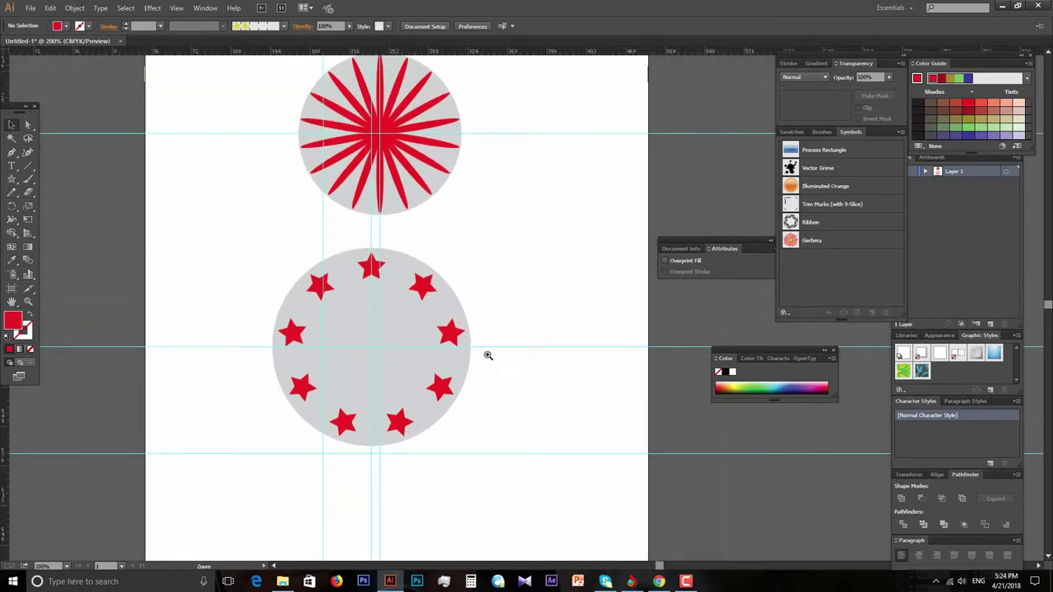
click(487, 354)
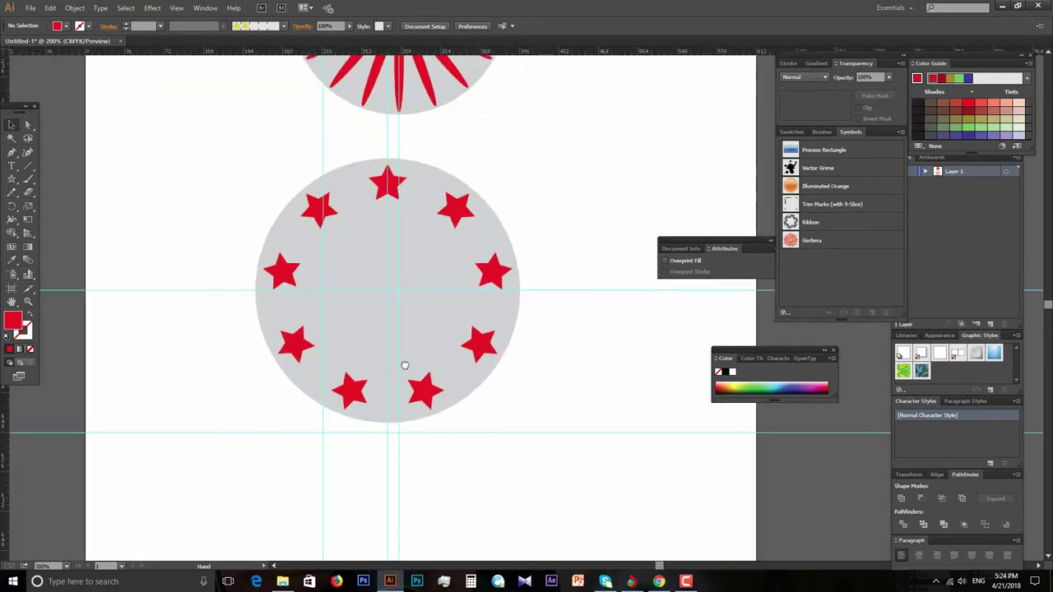
click(458, 329)
alt+click(532, 336)
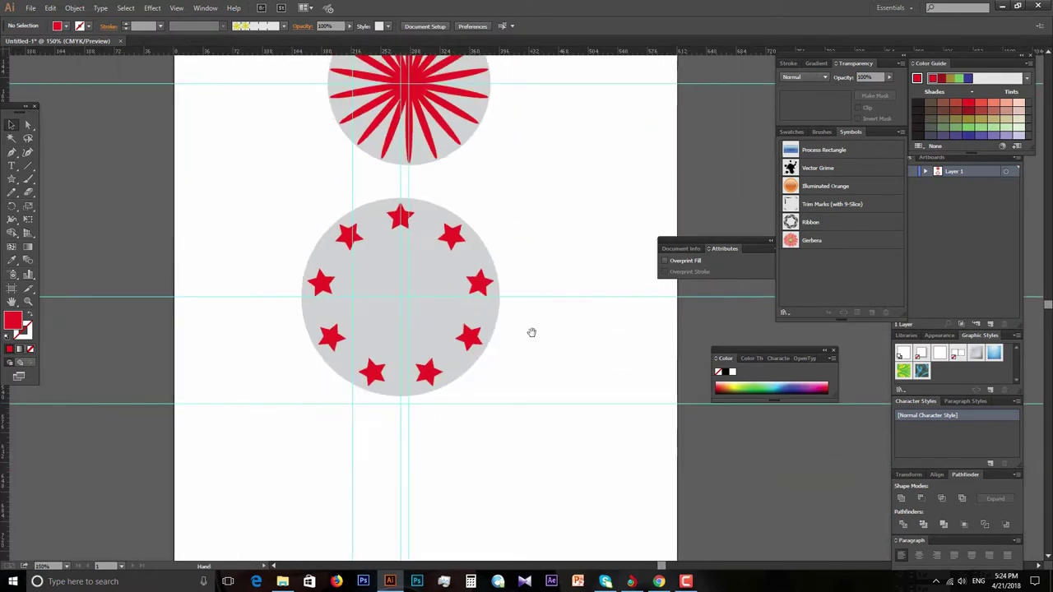
drag(531, 334, 406, 340)
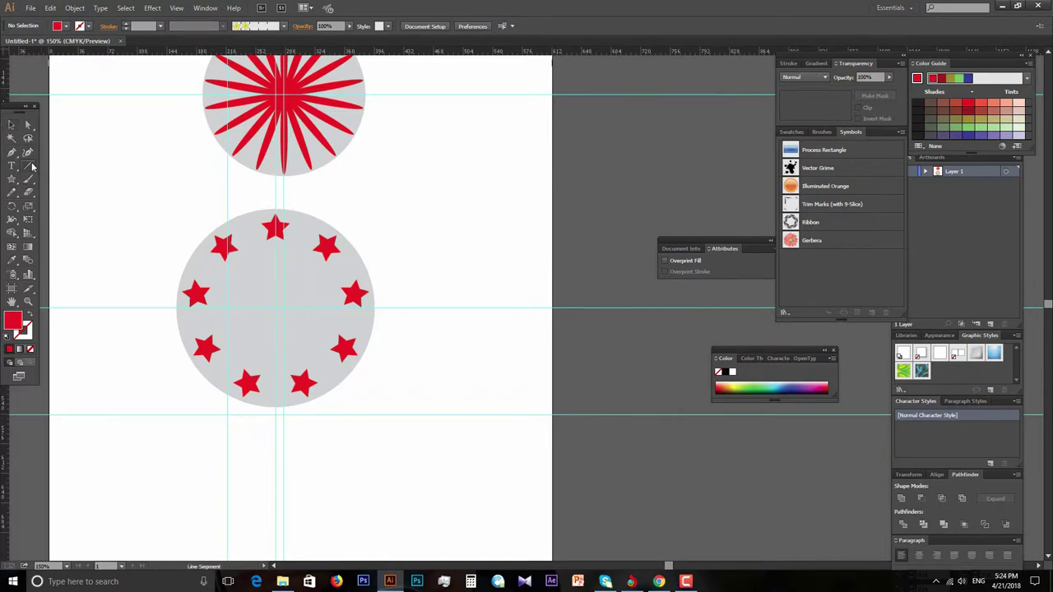
drag(27, 166, 62, 186)
drag(422, 170, 468, 209)
click(12, 125)
drag(433, 169, 464, 218)
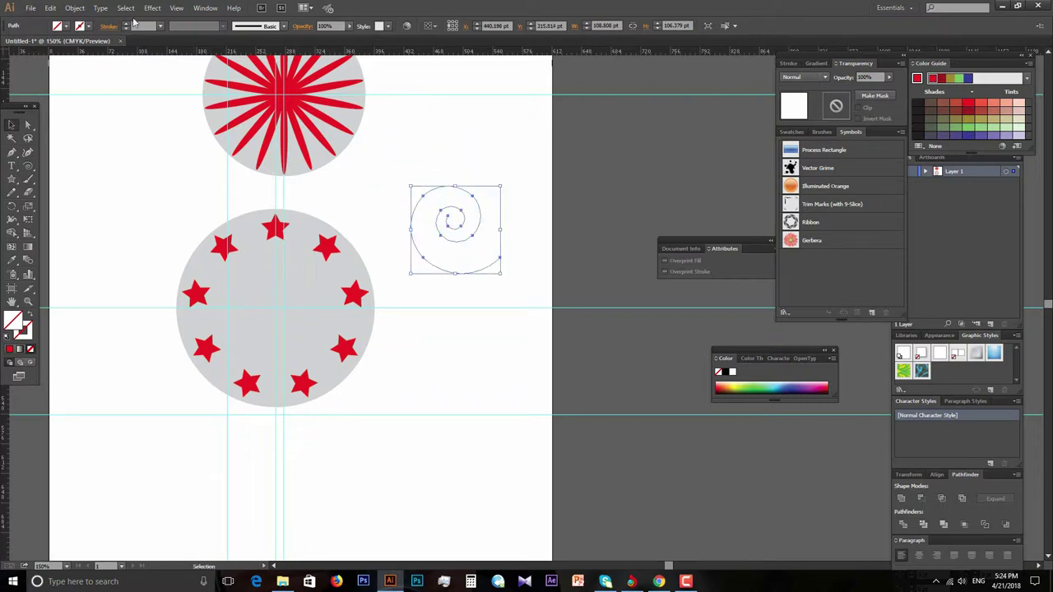
Give the spiral a black 8 pt outline
click(79, 26)
click(34, 47)
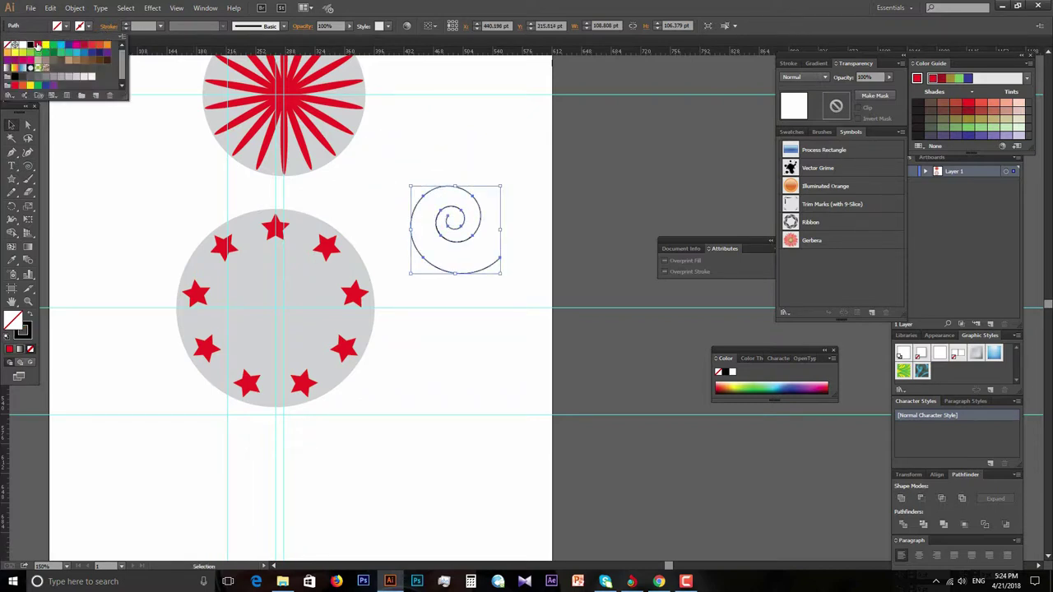
click(161, 26)
click(160, 26)
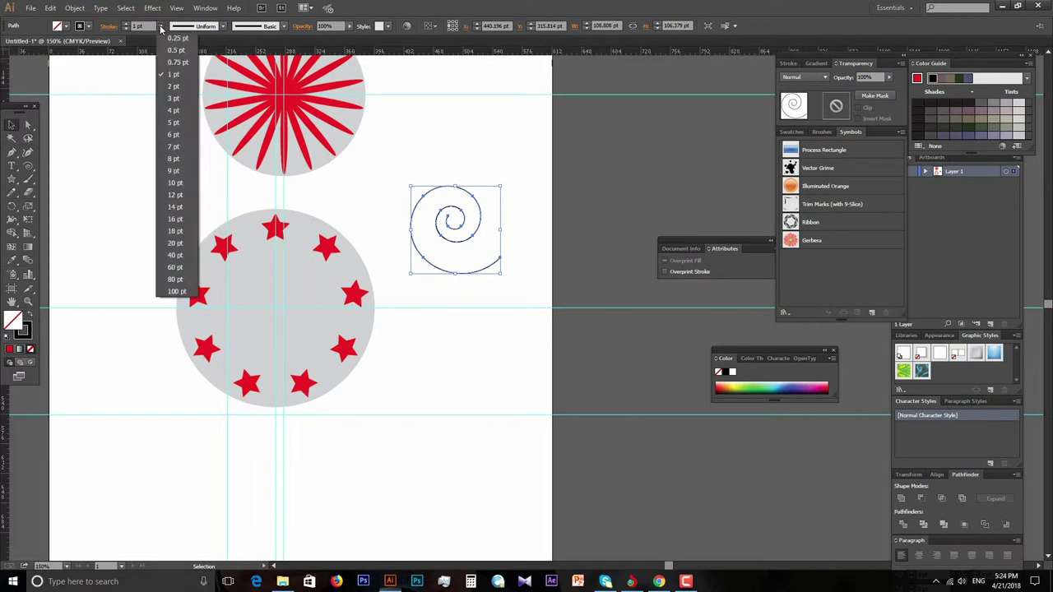
click(174, 159)
Move the spiral left and scale it down to a smaller size
click(519, 280)
mouse_move(454, 246)
mouse_down()
mouse_move(454, 387)
mouse_move(413, 464)
mouse_move(503, 265)
mouse_up()
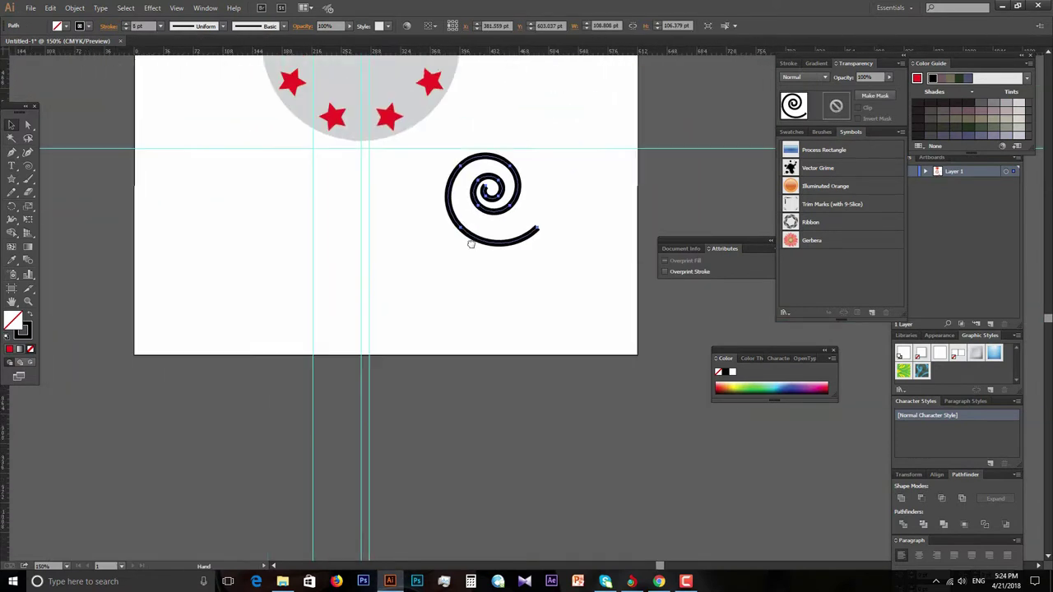
mouse_move(502, 266)
mouse_down()
mouse_move(405, 291)
mouse_move(293, 261)
mouse_up()
key(ctrl+equal)
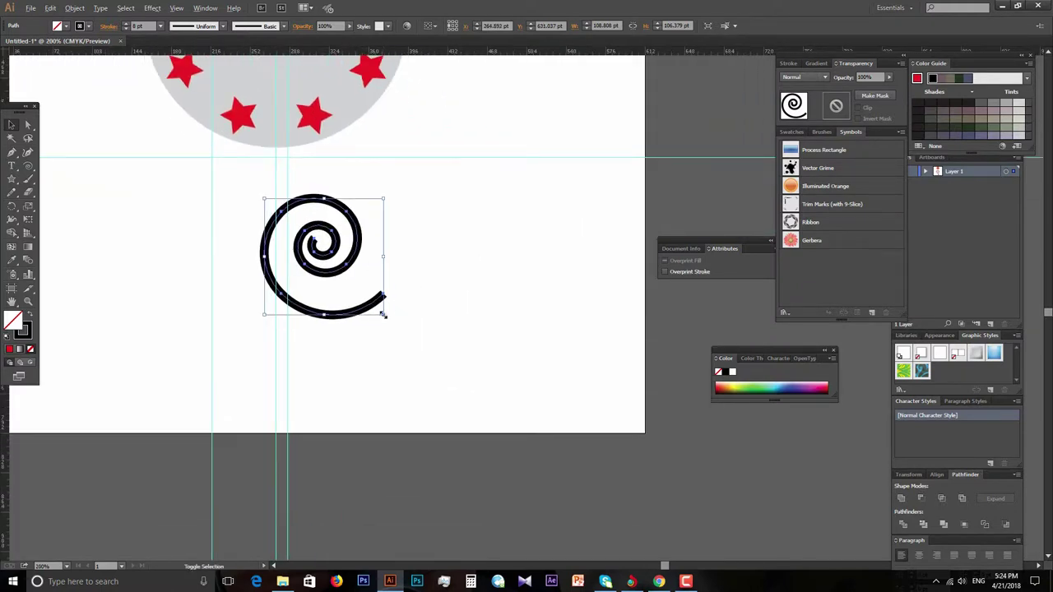
drag(382, 313, 353, 283)
click(375, 289)
key(ctrl+equal)
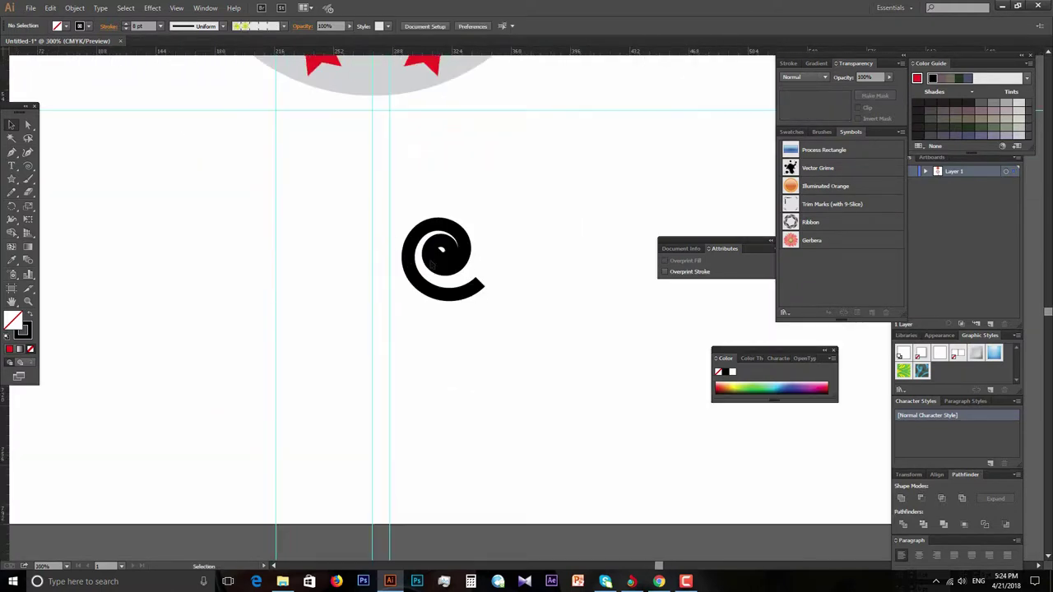
click(477, 296)
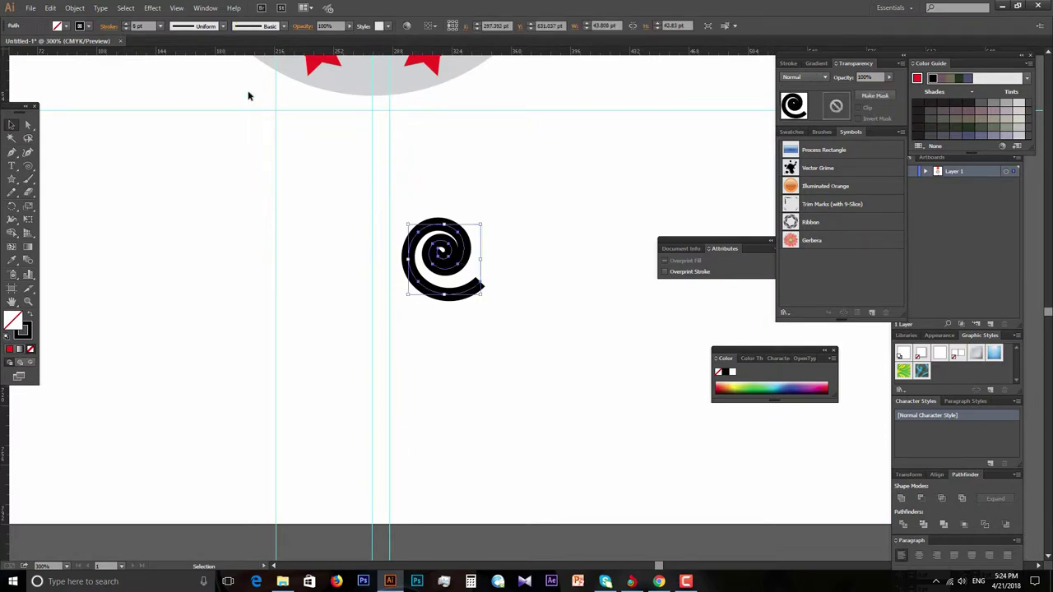
Change the spiral's outline weight to 4 pt
click(159, 26)
click(169, 64)
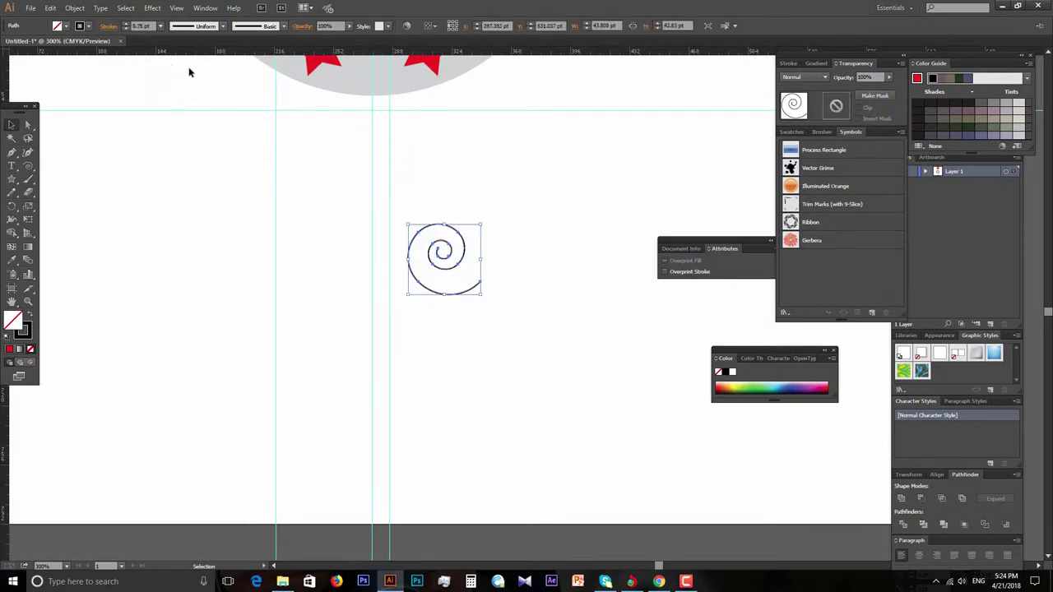
click(162, 26)
click(172, 110)
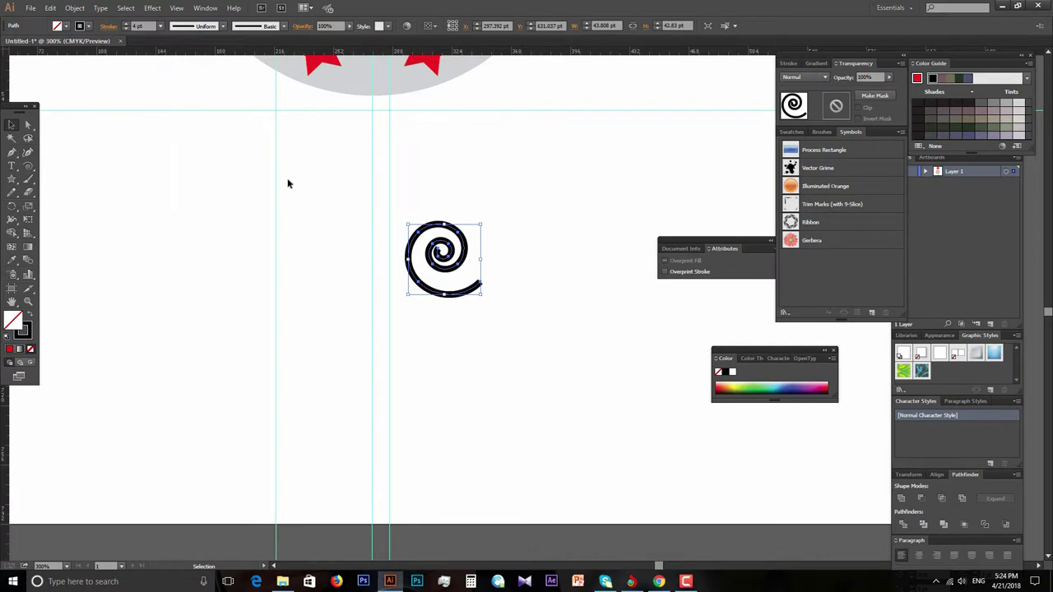
click(464, 261)
click(467, 280)
scroll(493, 333, right, 3)
scroll(403, 345, up, 1)
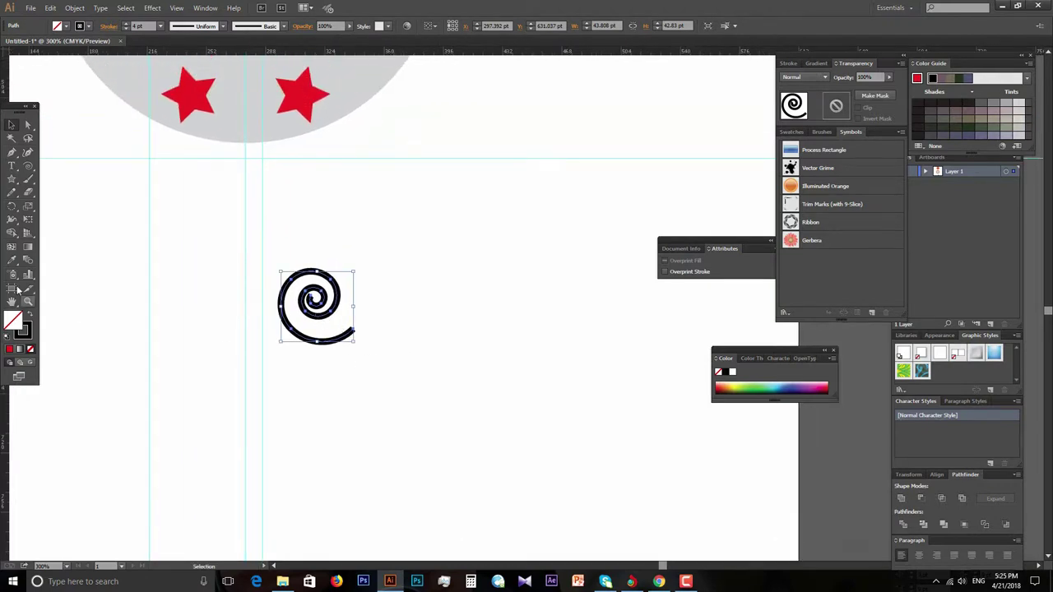
Make a copy of the spiral rotated 10° around a custom centre, then repeat it
click(12, 206)
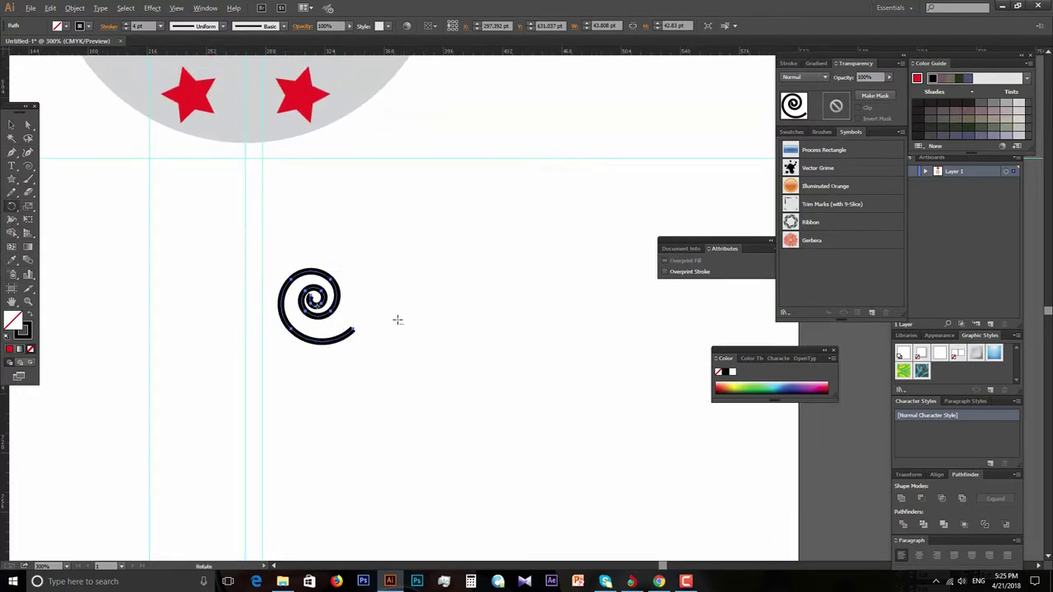
alt+click(396, 316)
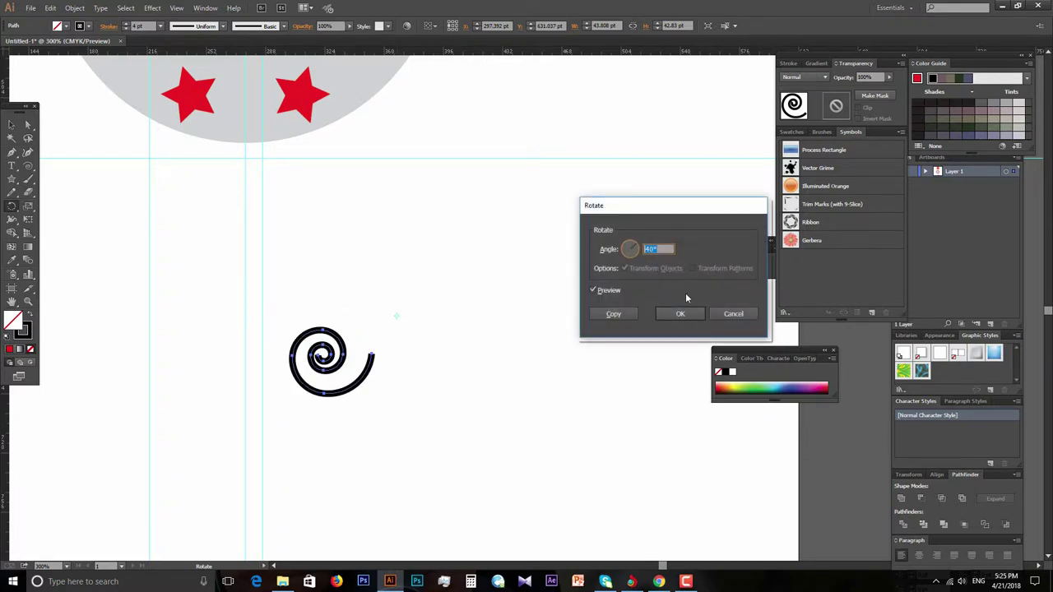
text(10)
click(614, 314)
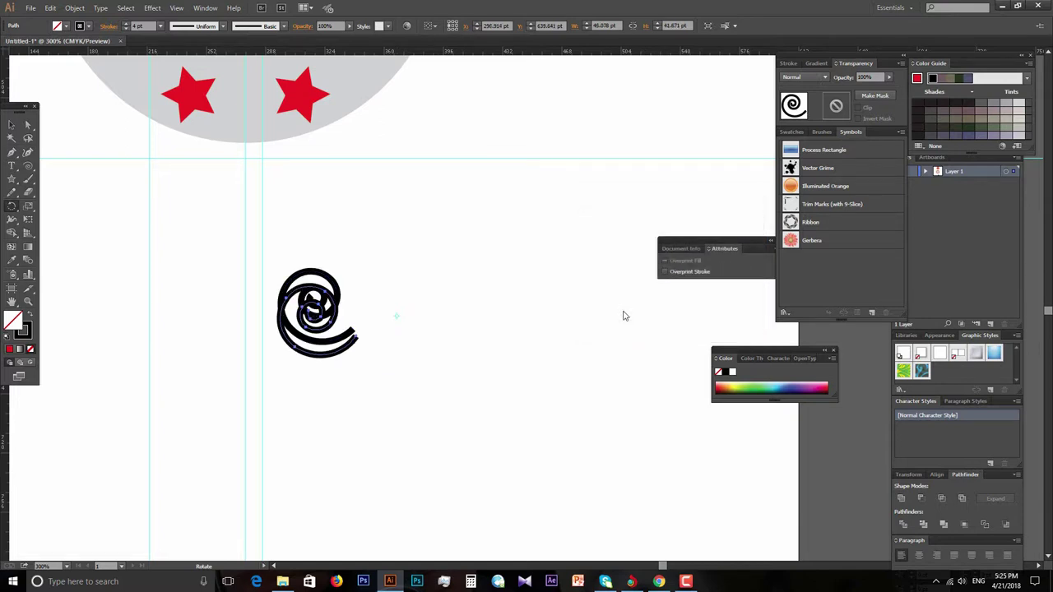
key(ctrl+d)
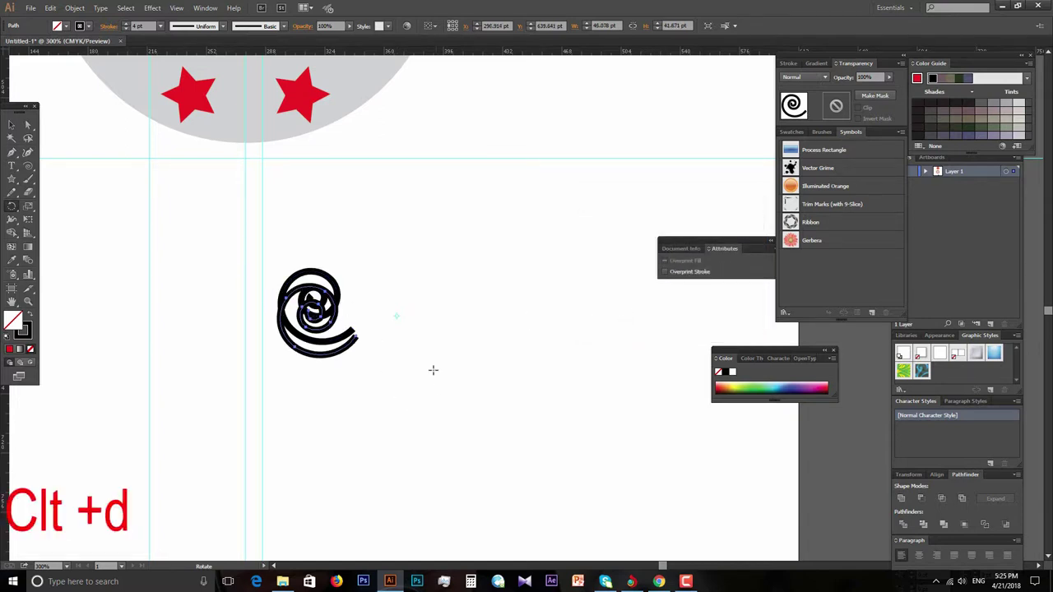
Keep repeating the 10° rotated copy until the spiral ring closes, then deselect and zoom out
key(v)
key(ctrl+d)
key(ctrl+d)
key(ctrl+d)
key(ctrl+d)
key(ctrl+d)
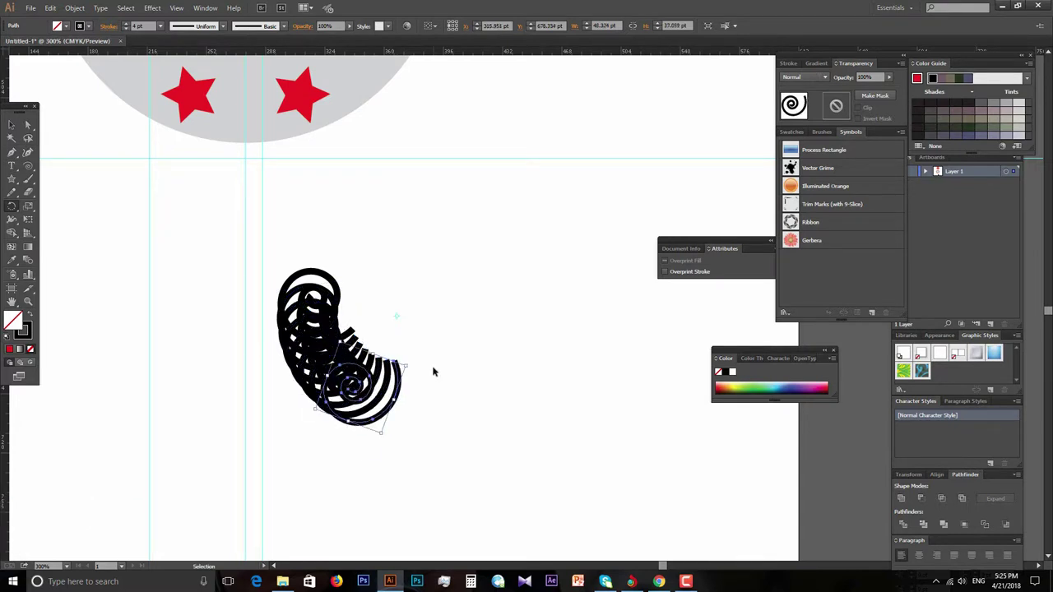
key(ctrl+d)
key(ctrl+d)
key(ctrl+d)
key(ctrl+d)
key(ctrl+d)
key(ctrl+d)
key(ctrl+d)
key(ctrl+d)
key(ctrl+d)
key(ctrl+d)
key(ctrl+d)
key(ctrl+d)
key(ctrl+d)
key(ctrl+d)
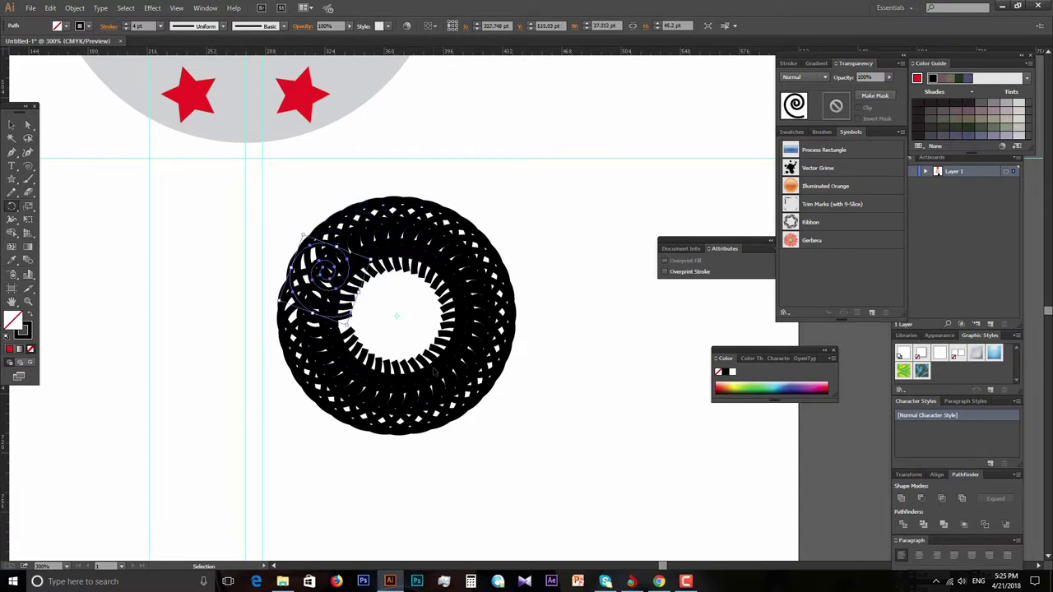
click(11, 124)
key(ctrl+d)
click(629, 463)
key(ctrl+minus)
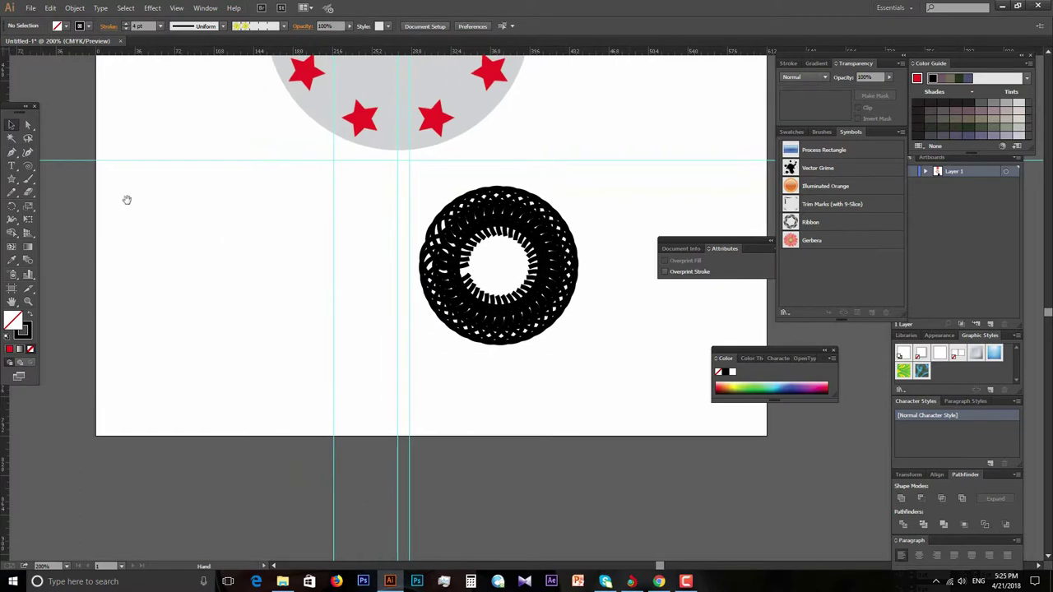
click(28, 167)
Draw a new spiral left of the ring and make rotated copies around a centre to its right
drag(214, 227, 257, 260)
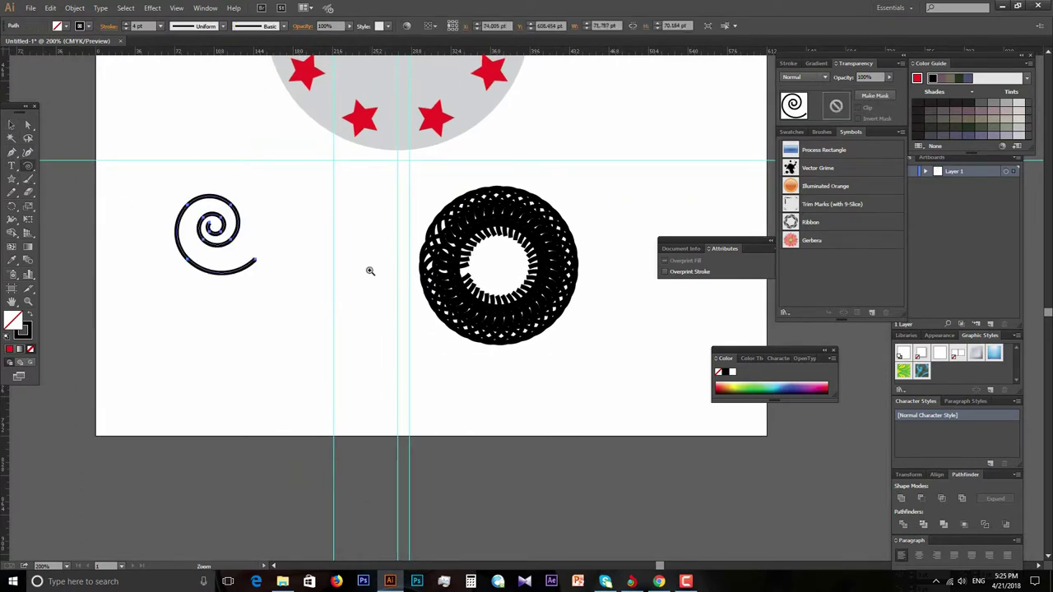
key(ctrl+plus)
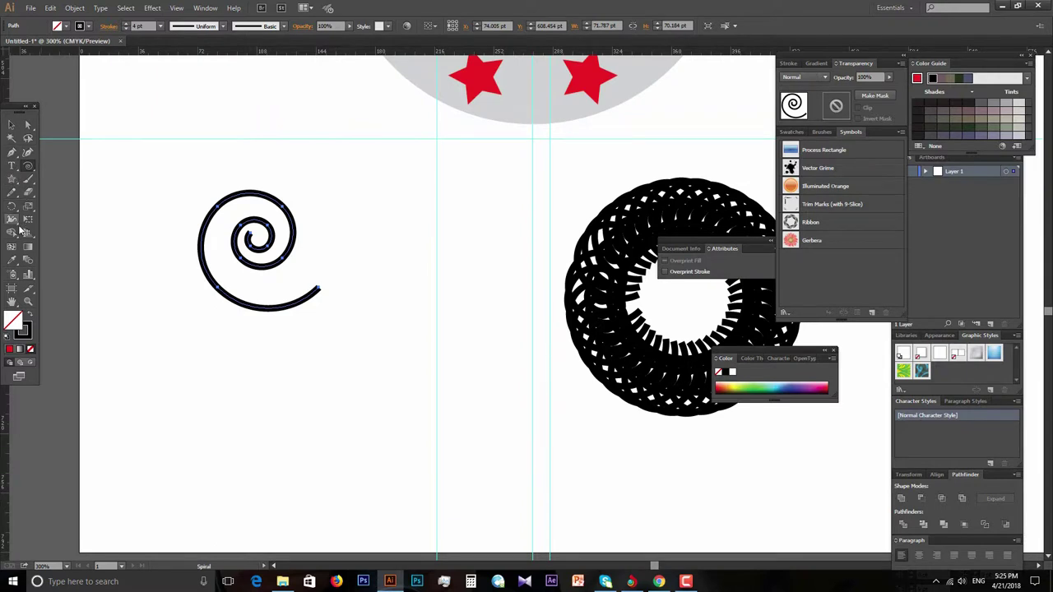
click(11, 205)
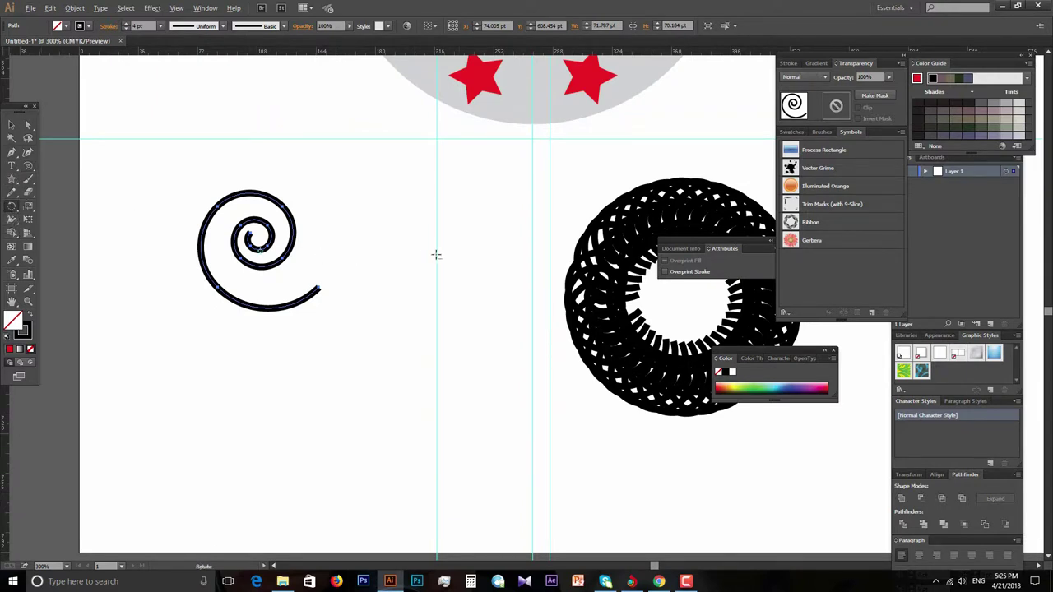
alt+click(429, 258)
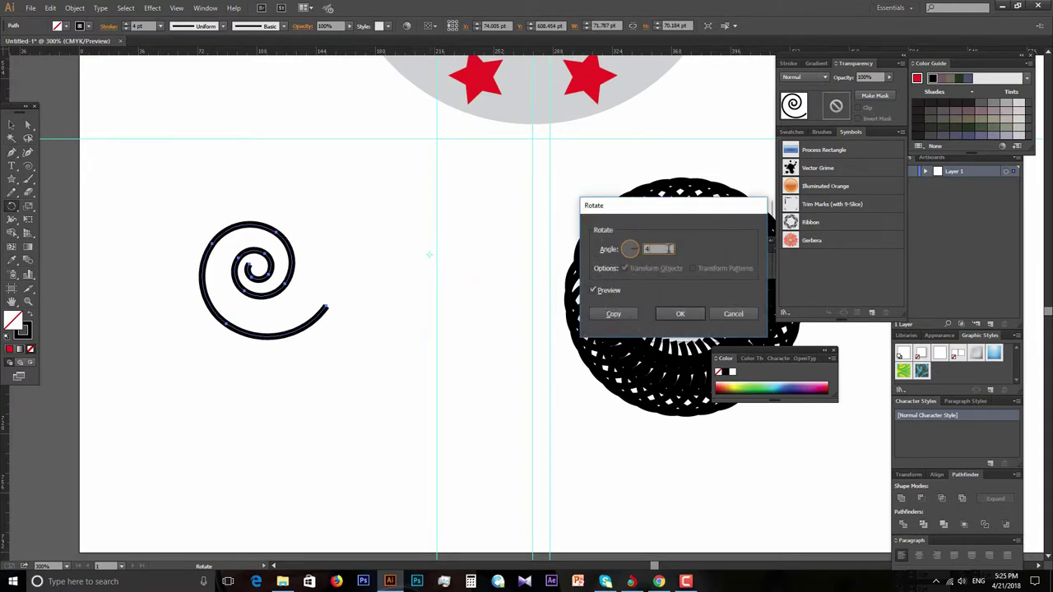
click(614, 313)
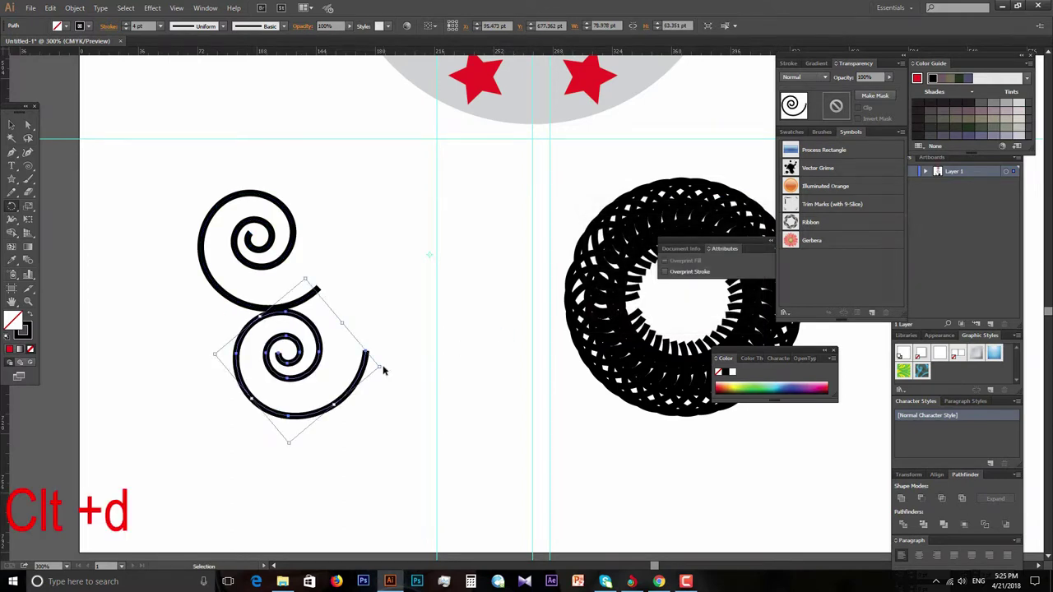
key(ctrl+d)
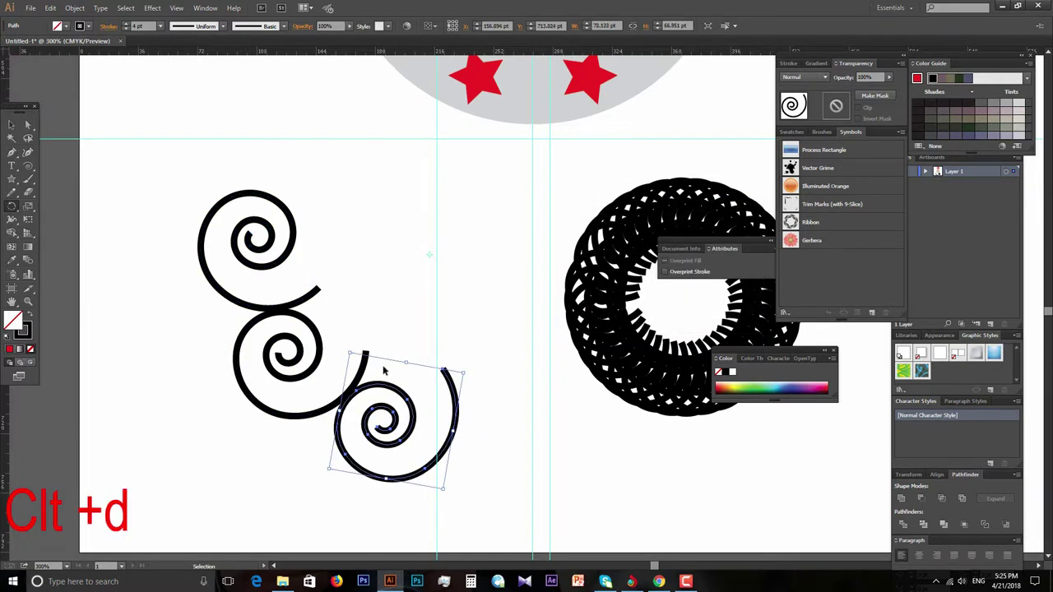
key(ctrl+d)
key(ctrl+d)
key(ctrl+d)
key(ctrl+d)
key(ctrl+d)
key(ctrl+d)
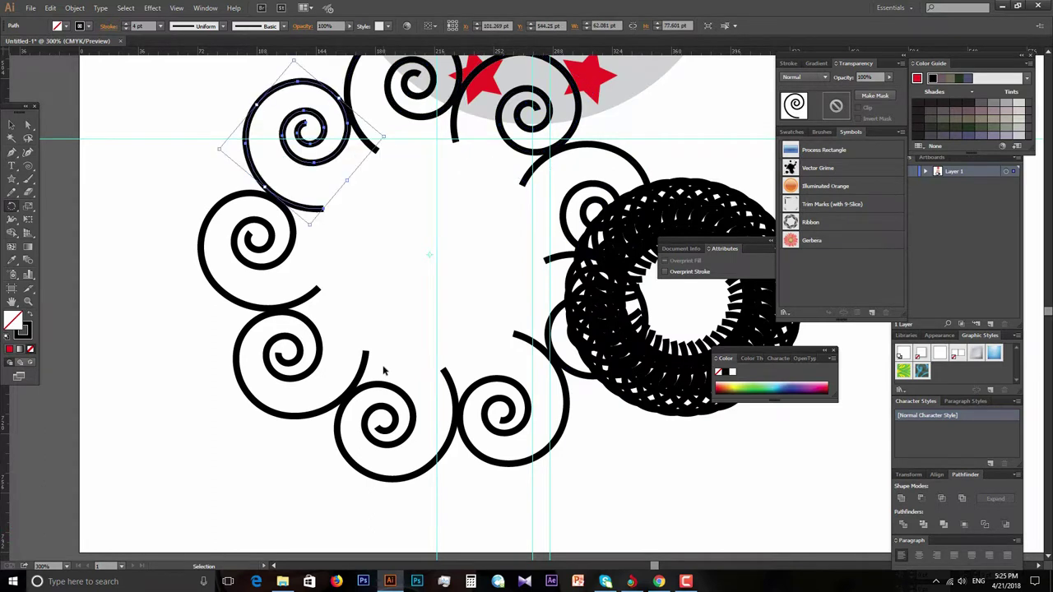
key(r)
key(ctrl+minus)
key(ctrl+minus)
Move a spiral copy into the black ring and select all the new spirals
click(12, 125)
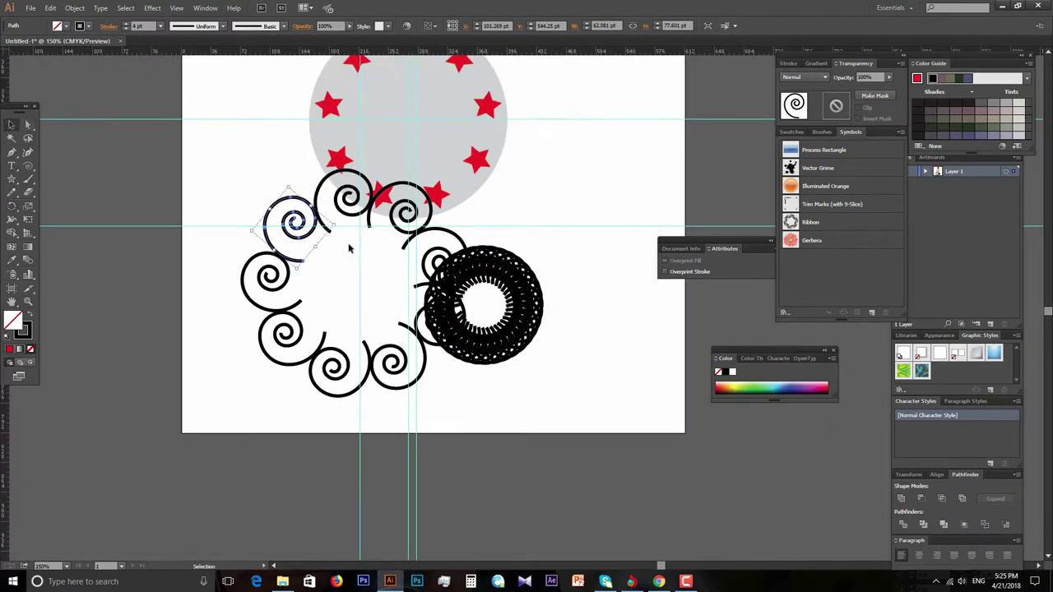
drag(294, 221, 510, 271)
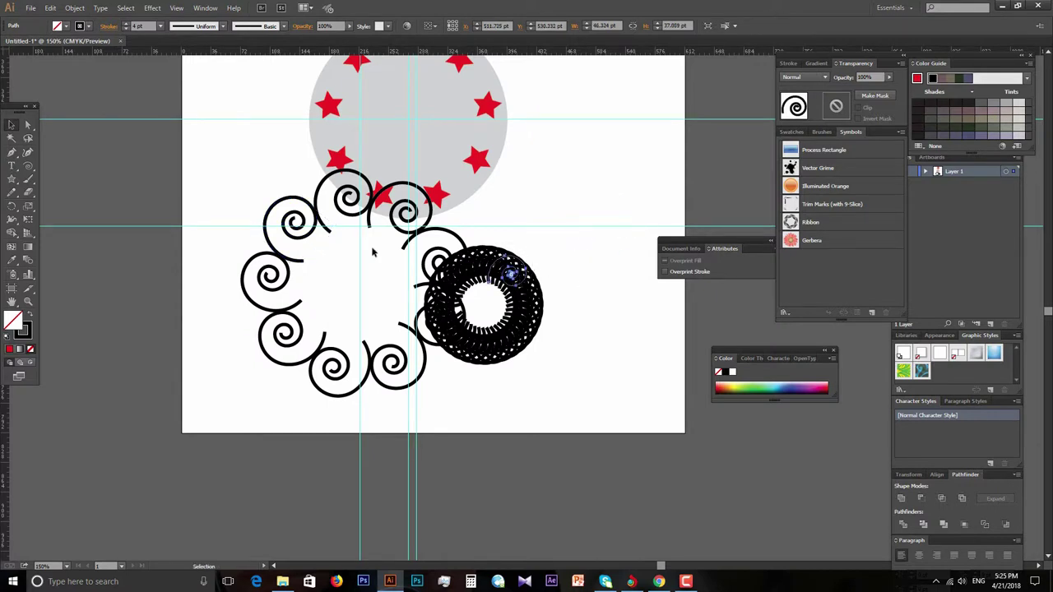
click(327, 233)
drag(235, 199, 362, 374)
shift+click(364, 390)
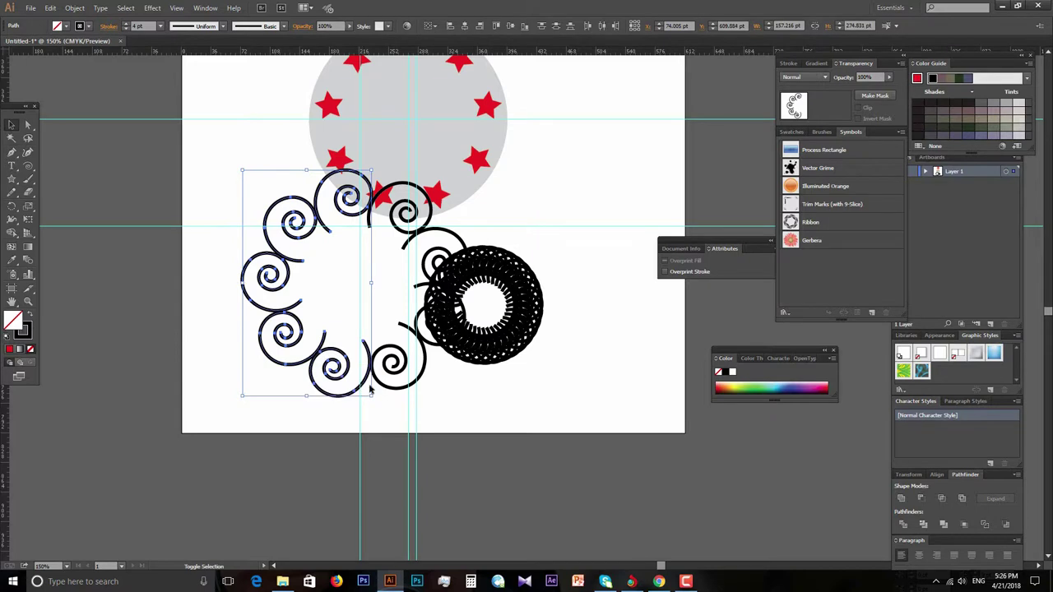
shift+click(394, 390)
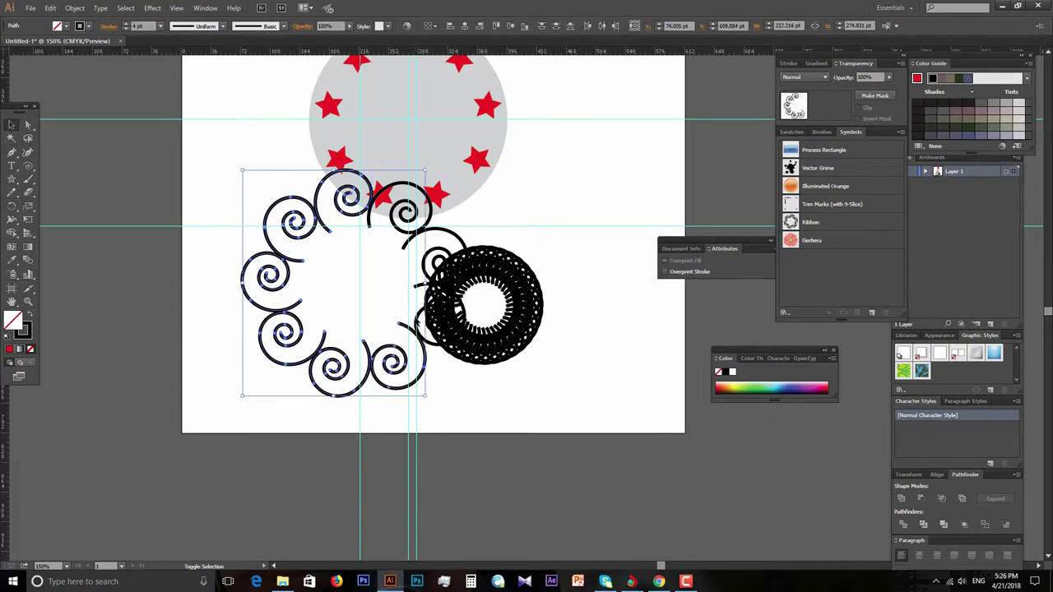
shift+click(419, 318)
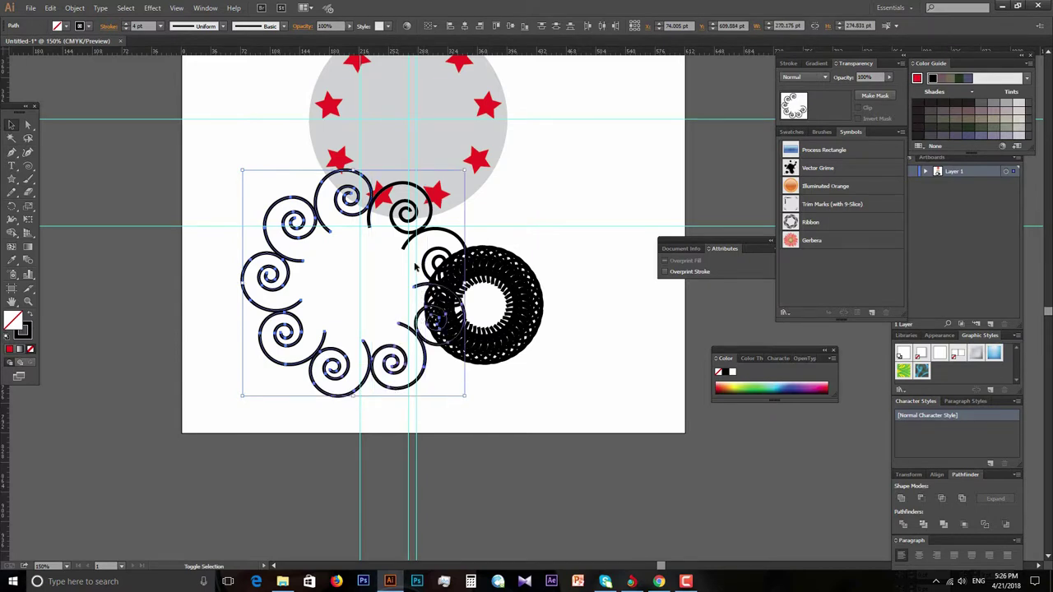
shift+click(405, 245)
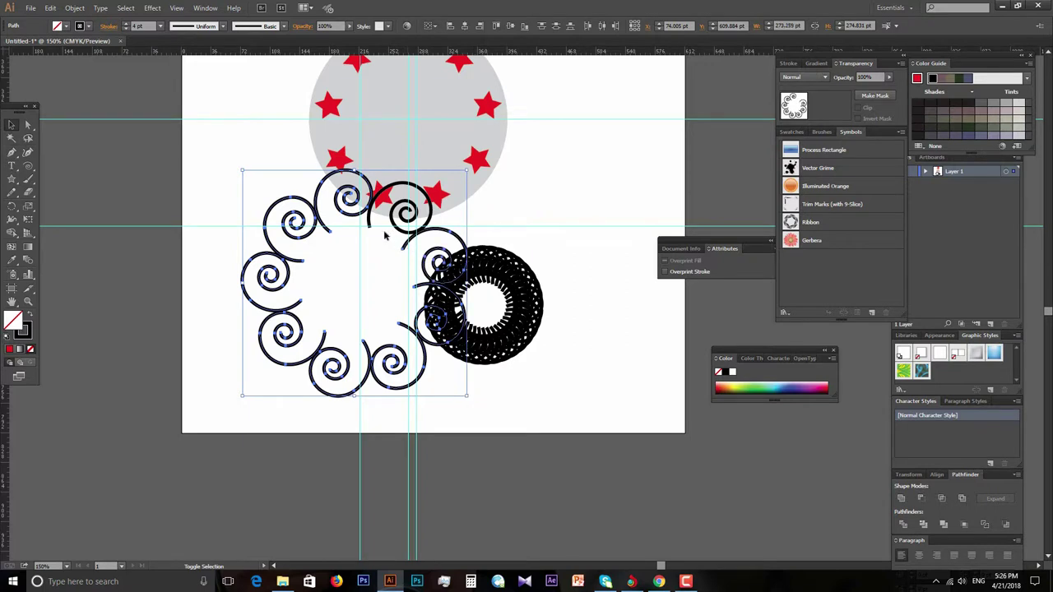
key(ctrl+minus)
key(ctrl+minus)
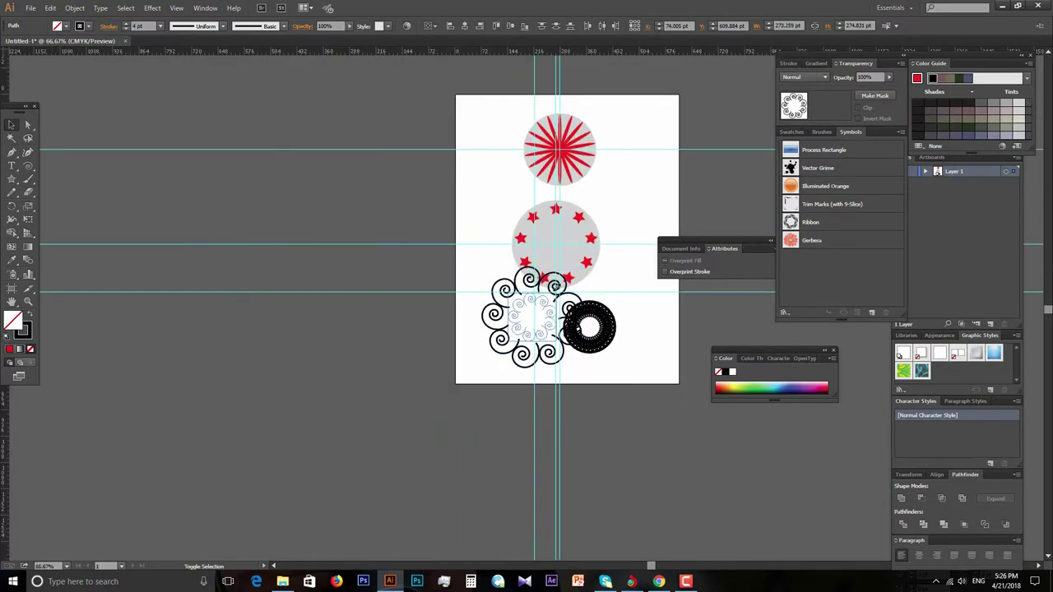
Scale the selected spirals down and set their stroke weight to 1 pt
drag(581, 269, 556, 294)
drag(512, 348, 556, 334)
key(ctrl+plus)
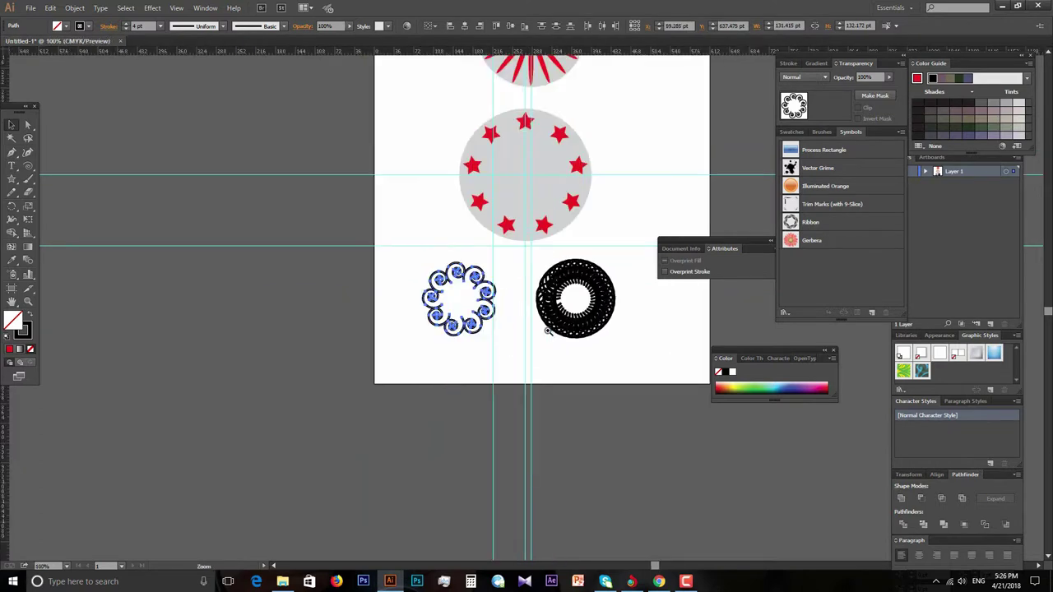
click(161, 25)
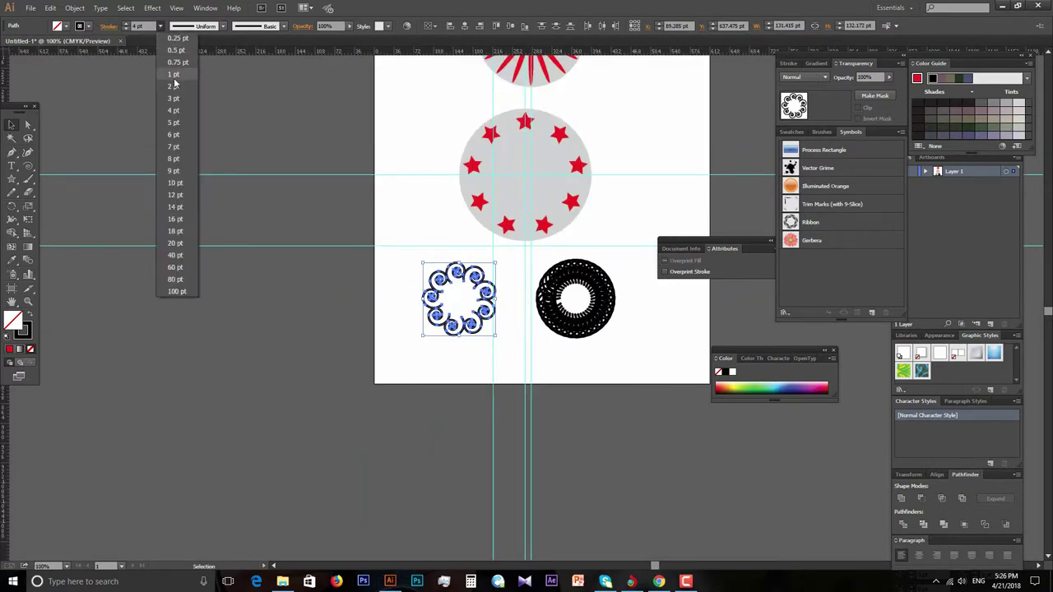
click(176, 78)
Deselect the spirals and zoom in closely on the spiral ring
click(486, 369)
click(490, 315)
click(521, 291)
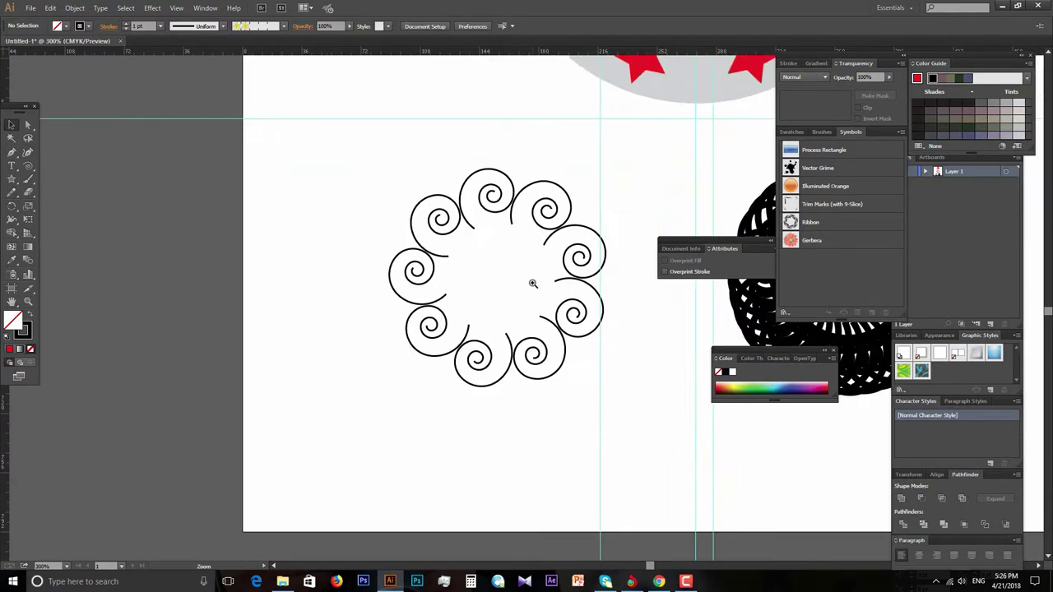
click(398, 238)
click(409, 282)
click(386, 245)
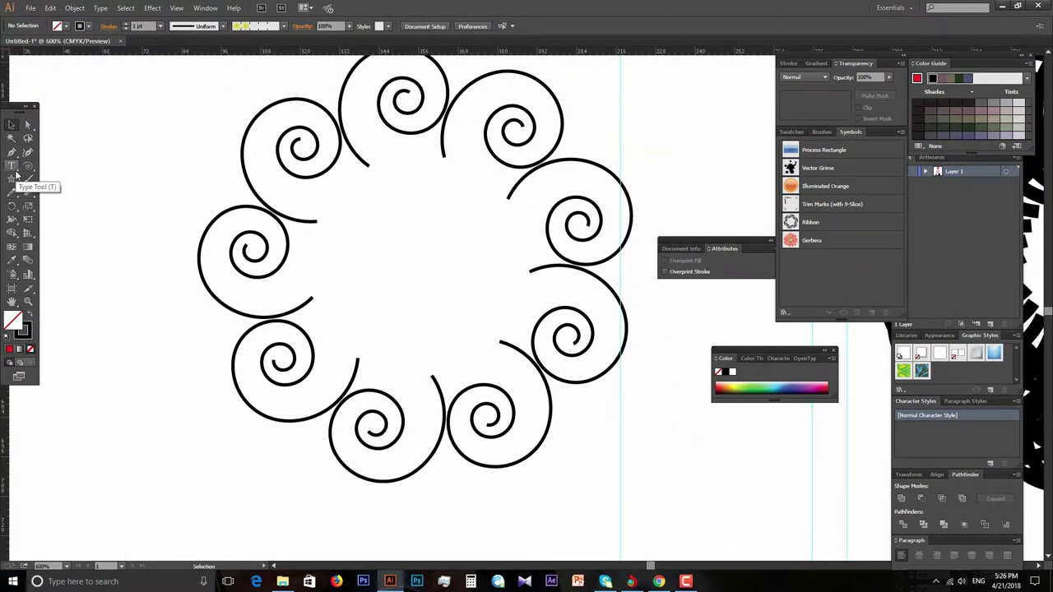
drag(14, 176, 50, 235)
Draw a slim vertical ellipse inside the ring and move it aside to the left
key(l)
drag(390, 193, 395, 259)
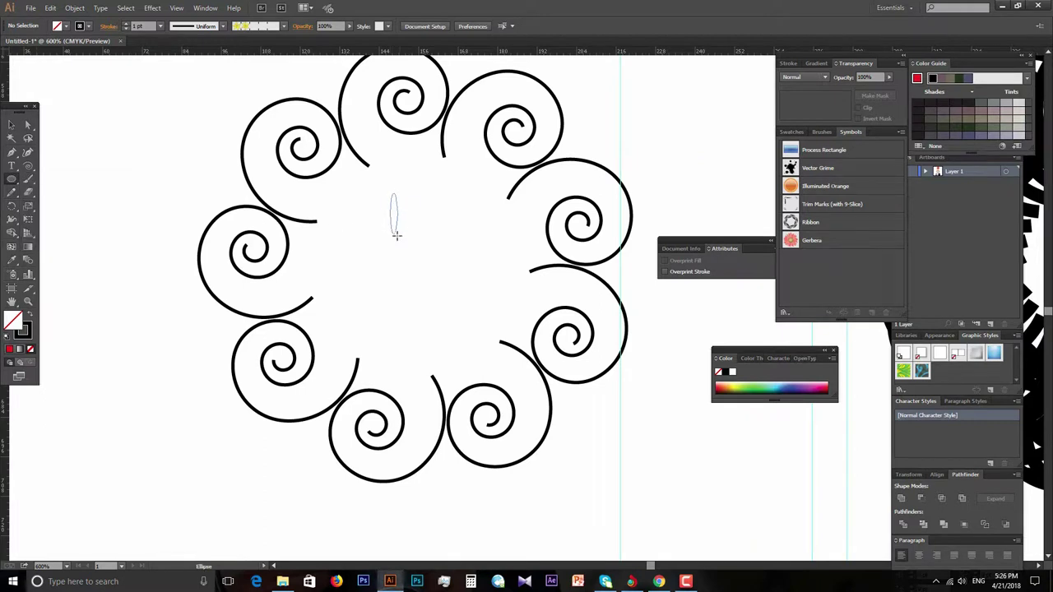
click(11, 124)
scroll(505, 338, down, 3)
scroll(488, 370, up, 1)
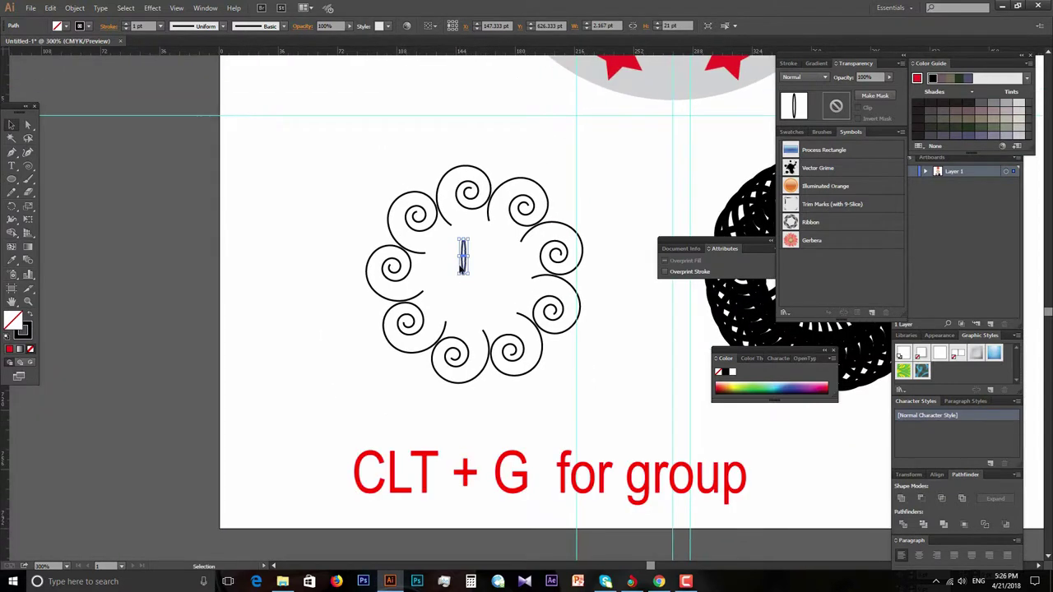
drag(463, 263, 262, 201)
Group all the spirals and place horizontal and vertical guides through the ring's centre
drag(324, 142, 579, 408)
key(a)
key(ctrl+g)
key(v)
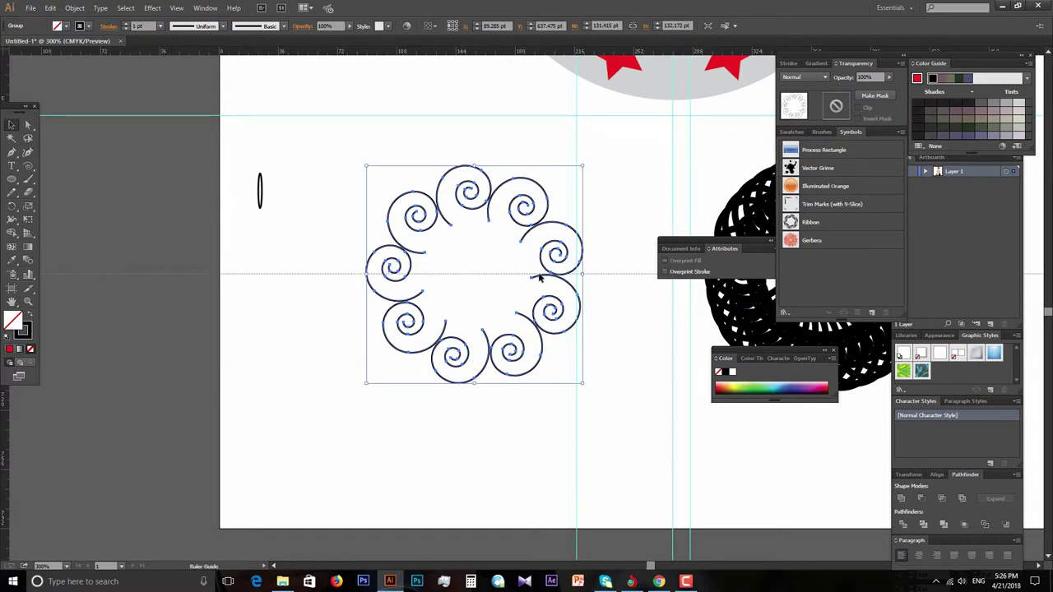
drag(541, 278, 540, 274)
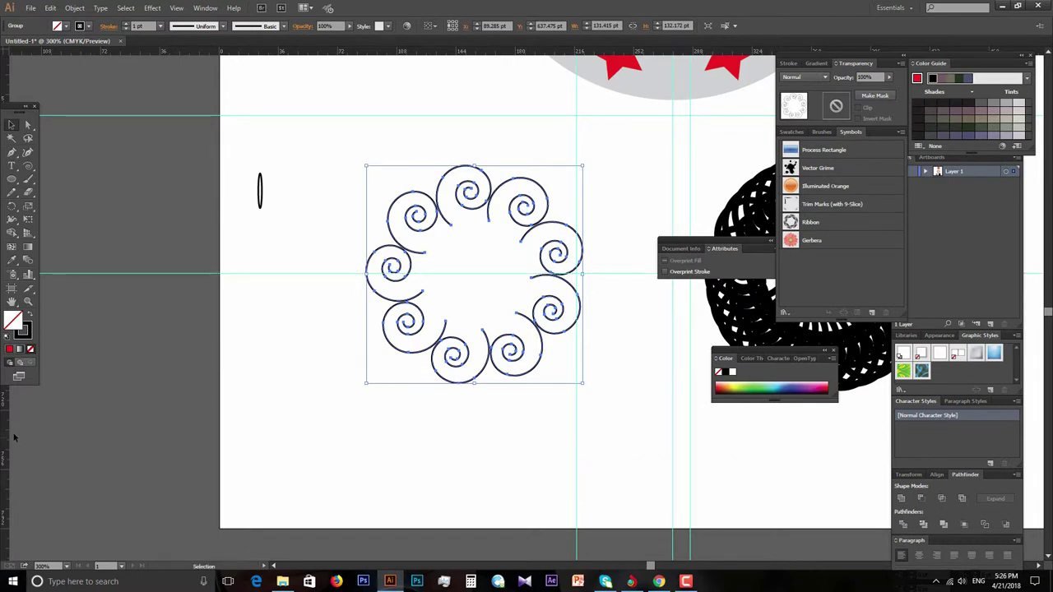
drag(8, 438, 473, 362)
Move the ellipse to the ring's centre and give it a black fill with no stroke
key(ctrl+shift+a)
key(ctrl+plus)
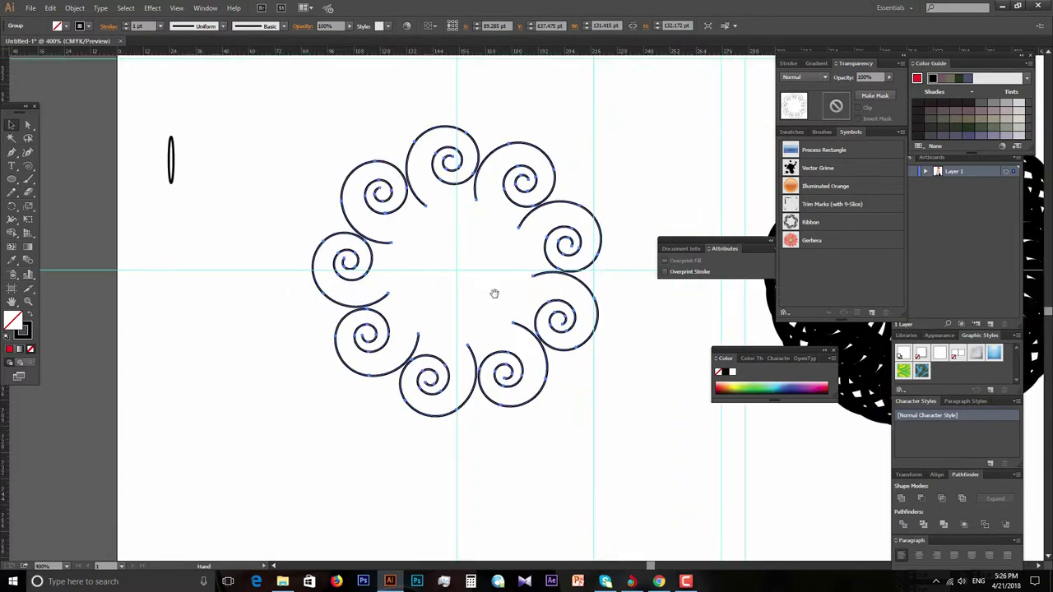
drag(183, 221, 471, 297)
key(ctrl+plus)
key(ctrl+plus)
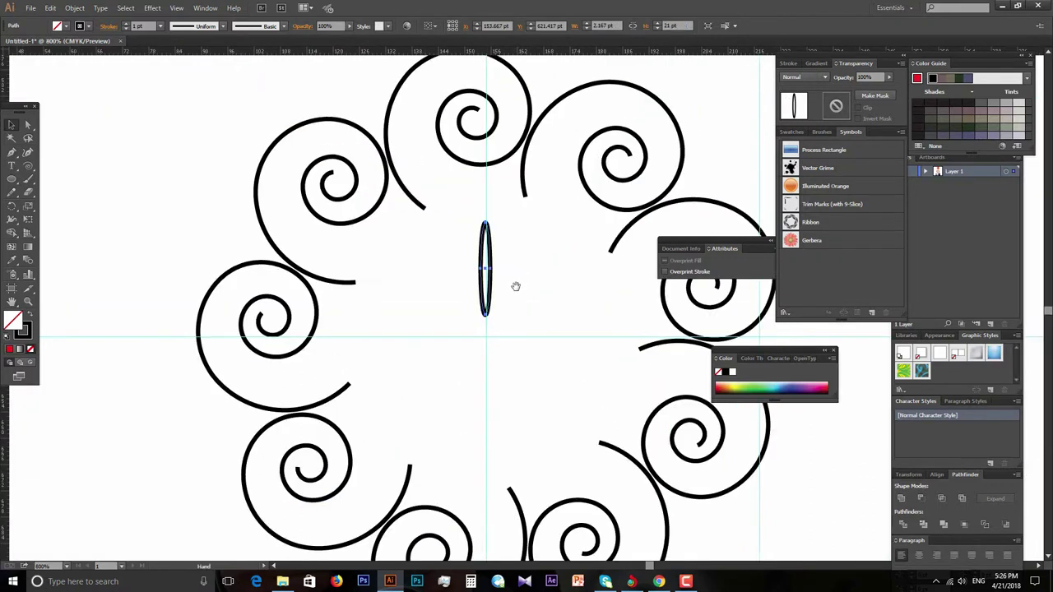
click(67, 29)
click(32, 46)
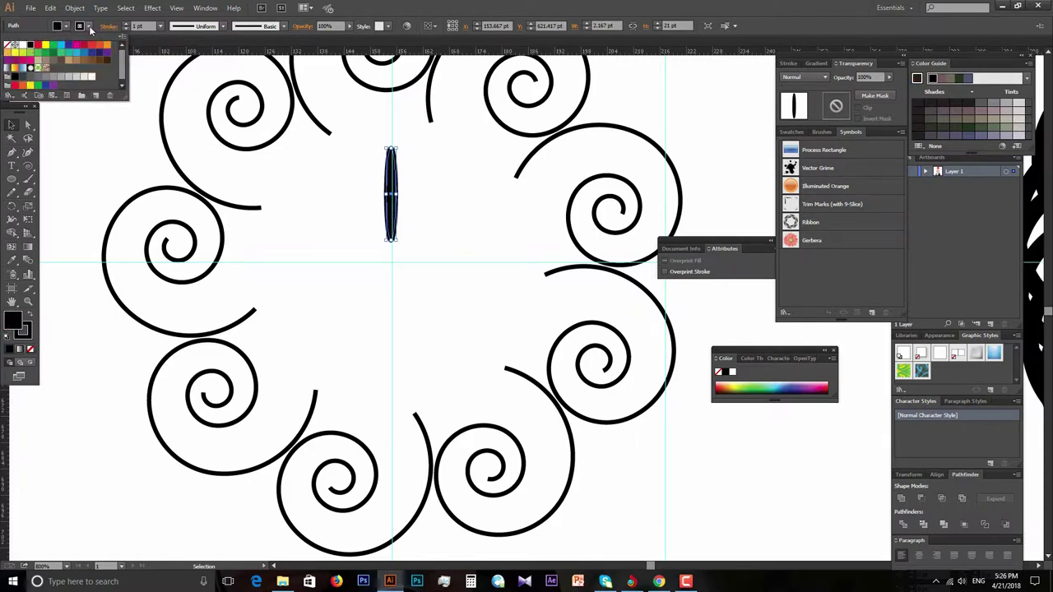
click(88, 25)
click(8, 45)
click(414, 195)
Reselect the ellipse and nudge it back onto the vertical centre guide
click(393, 210)
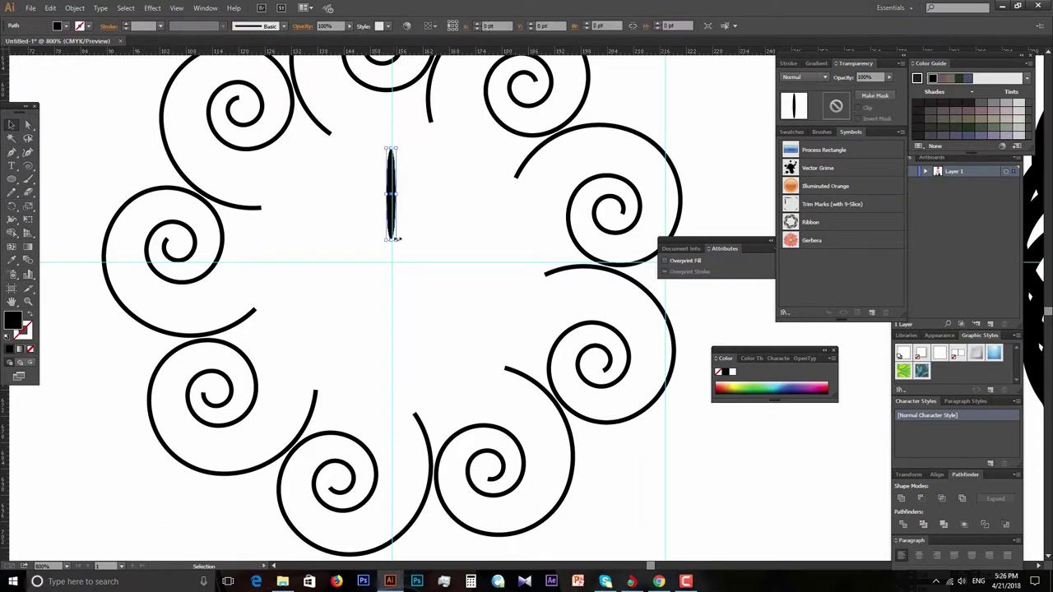
key(Right)
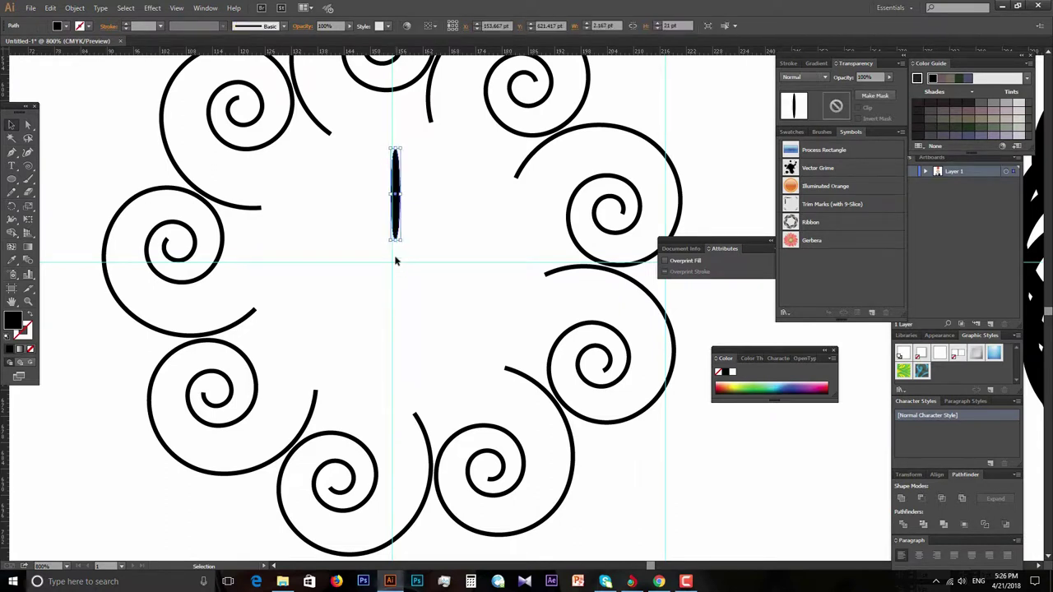
key(Left)
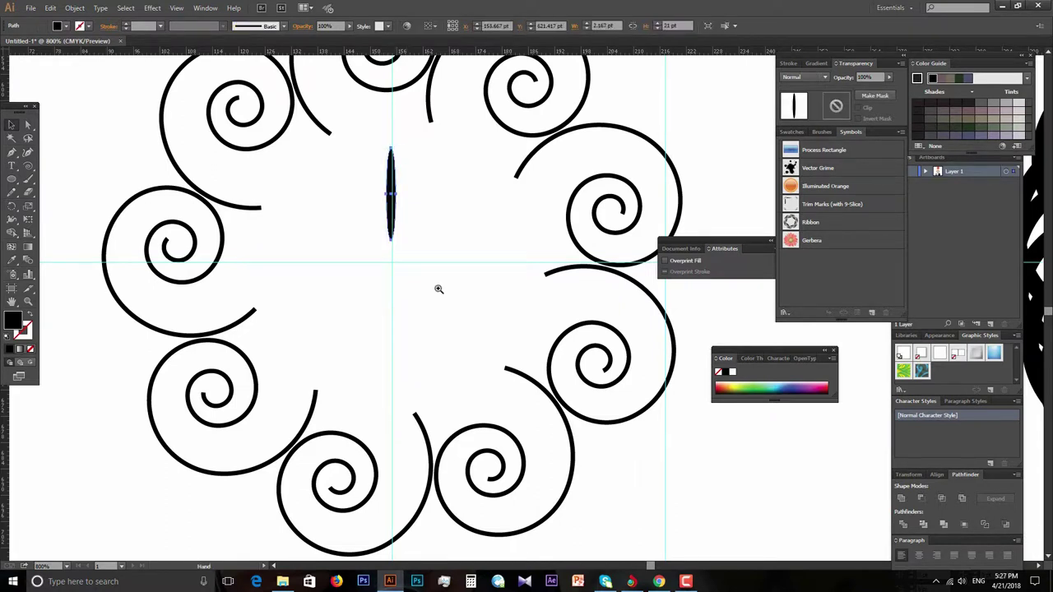
key(ctrl+plus)
key(ctrl+plus)
Copy the ellipse rotated 20° about the guide intersection and repeat until the starburst closes
drag(503, 275, 492, 236)
key(r)
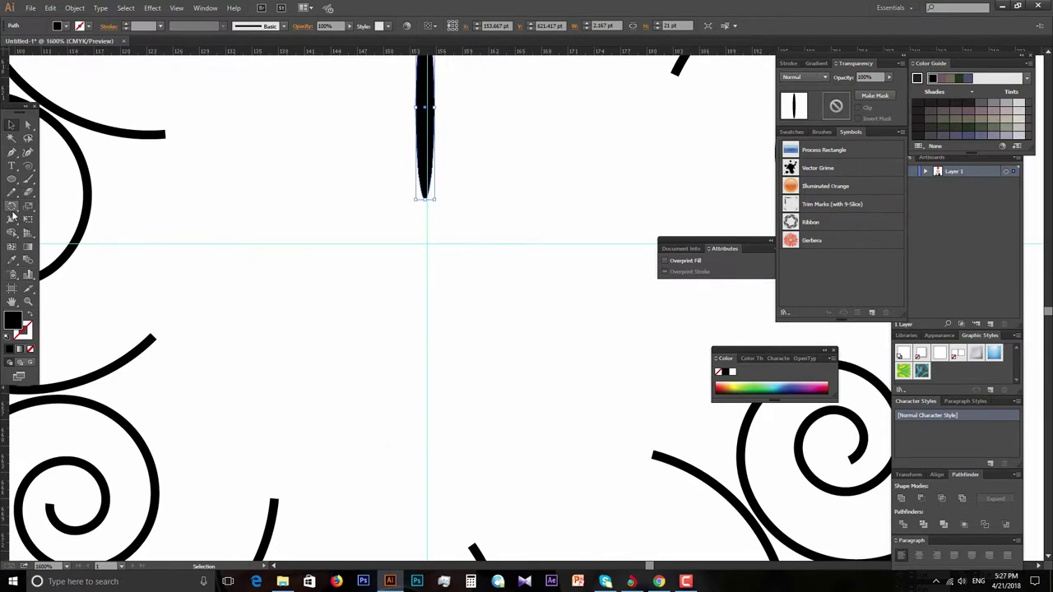
key(alt)
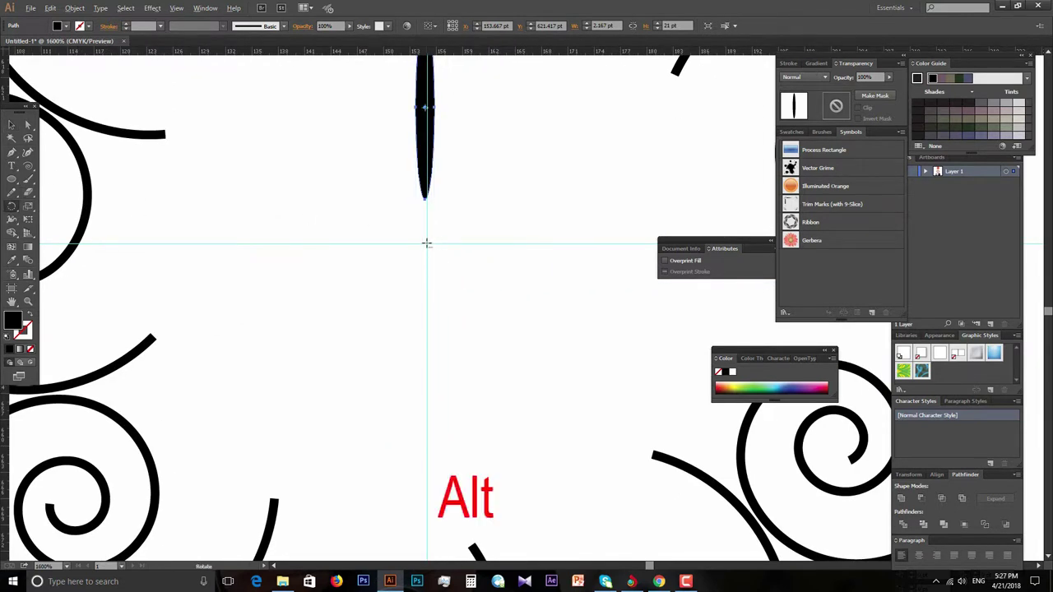
alt+click(426, 242)
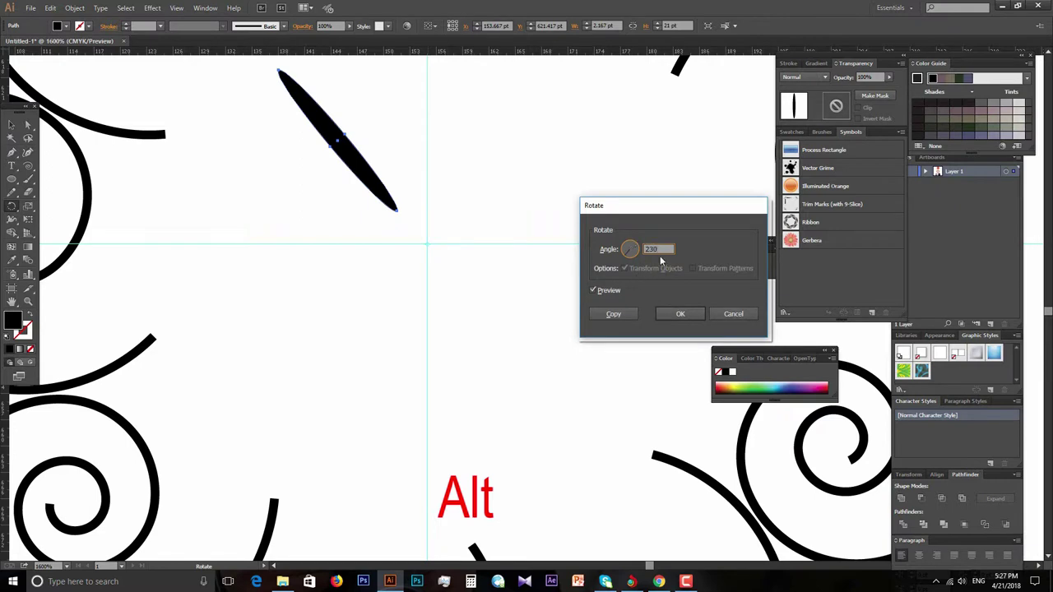
text(2)
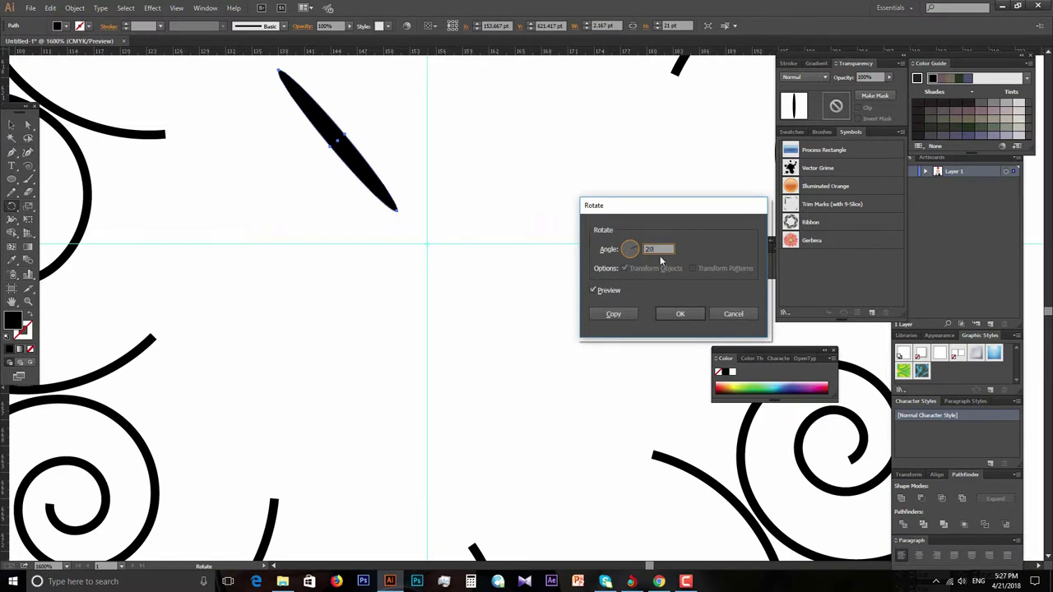
click(612, 314)
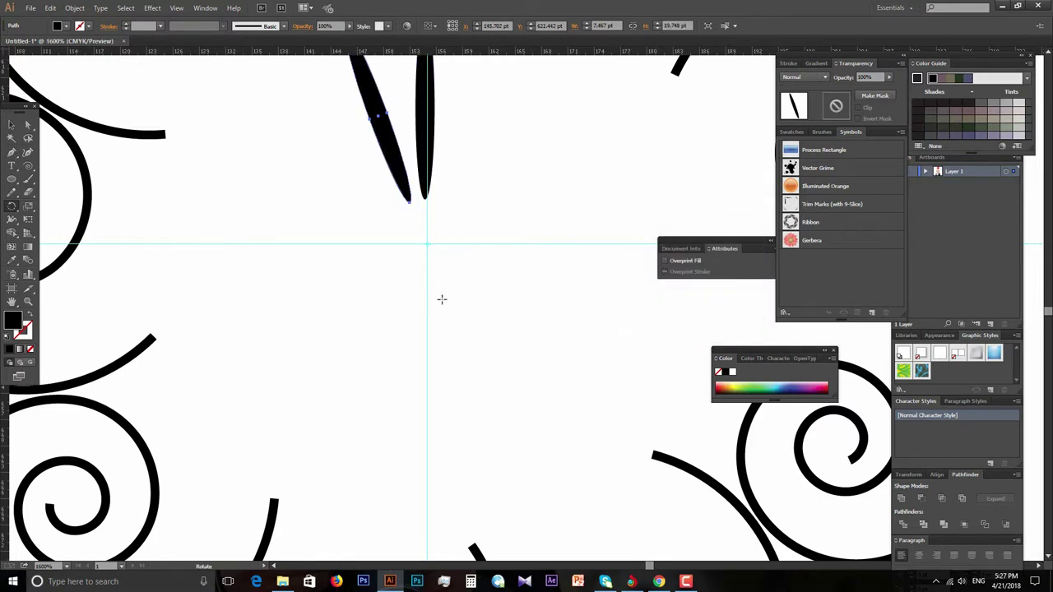
key(ctrl+d)
key(ctrl+d)
key(ctrl+d)
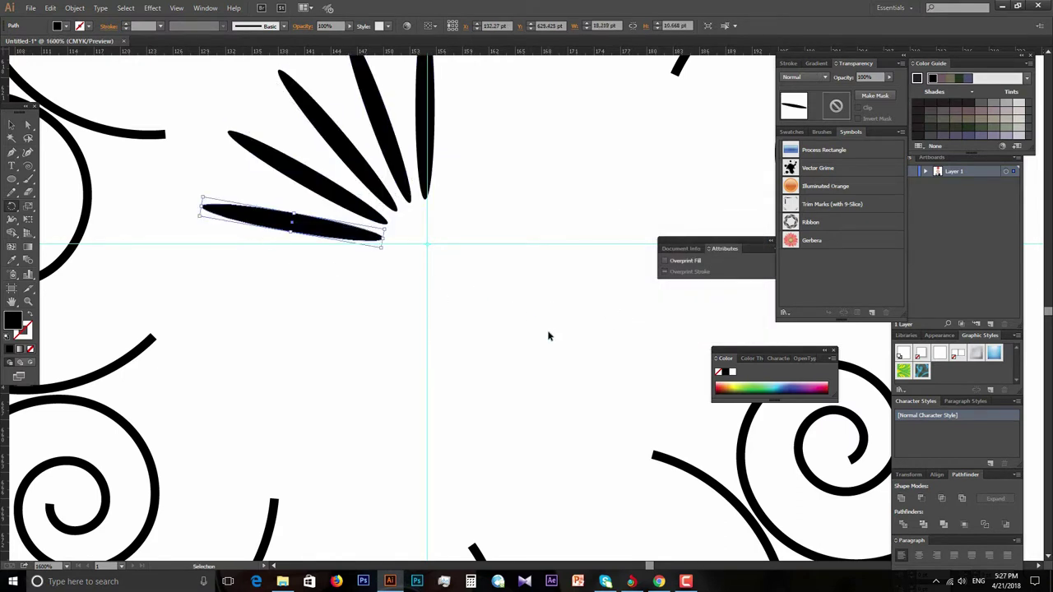
key(ctrl+d)
key(ctrl+d)
key(ctrl+d)
key(ctrl+d)
key(ctrl+d)
key(ctrl+d)
key(ctrl+d)
key(ctrl+d)
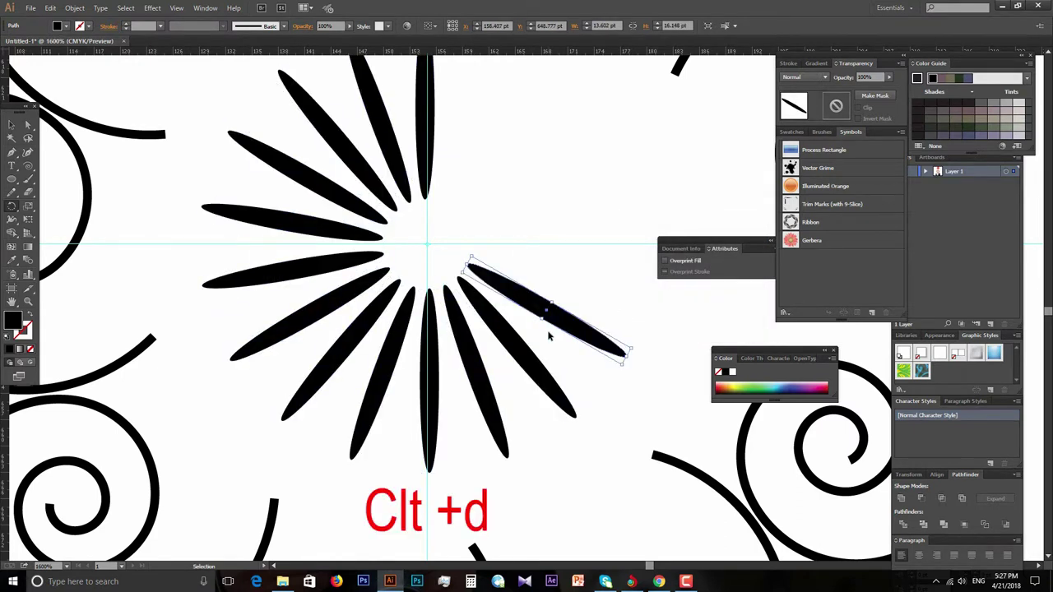
key(ctrl+d)
key(ctrl+d)
key(ctrl+d)
key(ctrl+d)
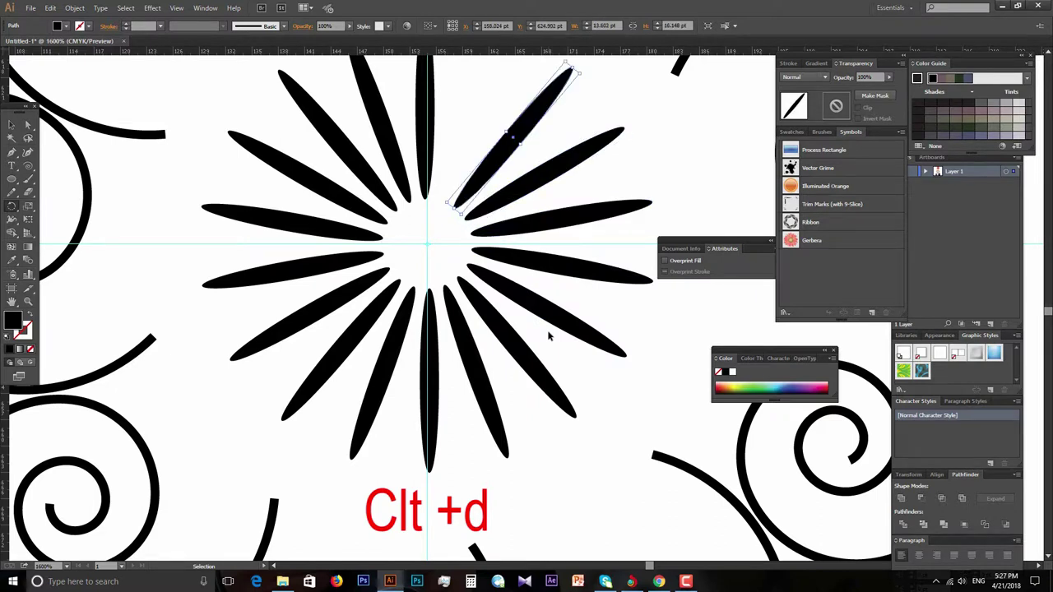
key(ctrl+d)
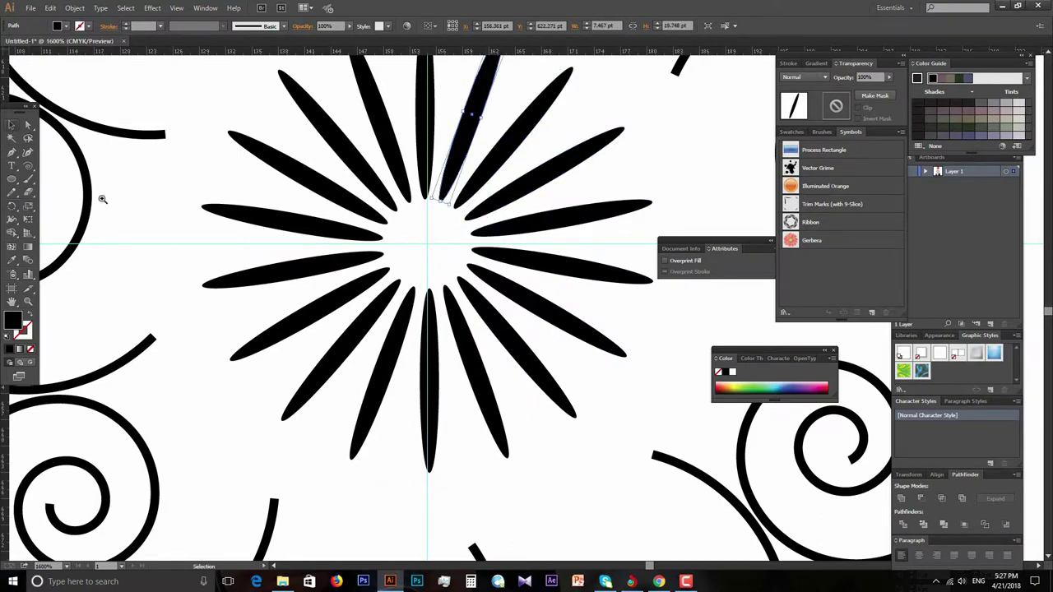
Deselect and inspect the finished spiral flower, then select the whole flower and delete it
alt+click(521, 346)
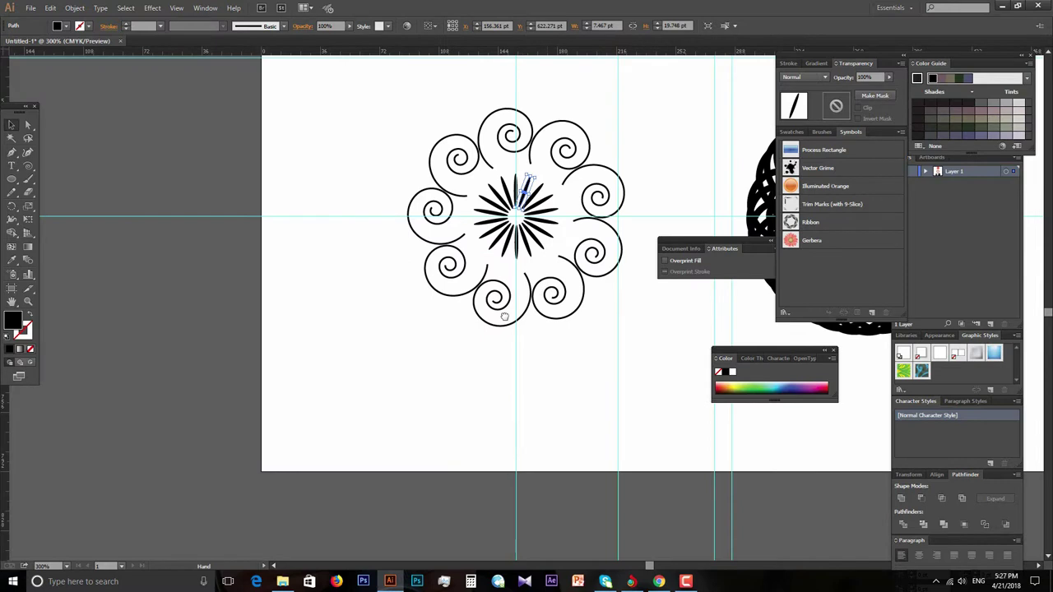
scroll(504, 317, down, 1)
key(ctrl+shift+a)
scroll(502, 320, up, 1)
scroll(502, 320, up, 1)
scroll(502, 320, up, 1)
scroll(502, 317, down, 2)
scroll(504, 302, up, 1)
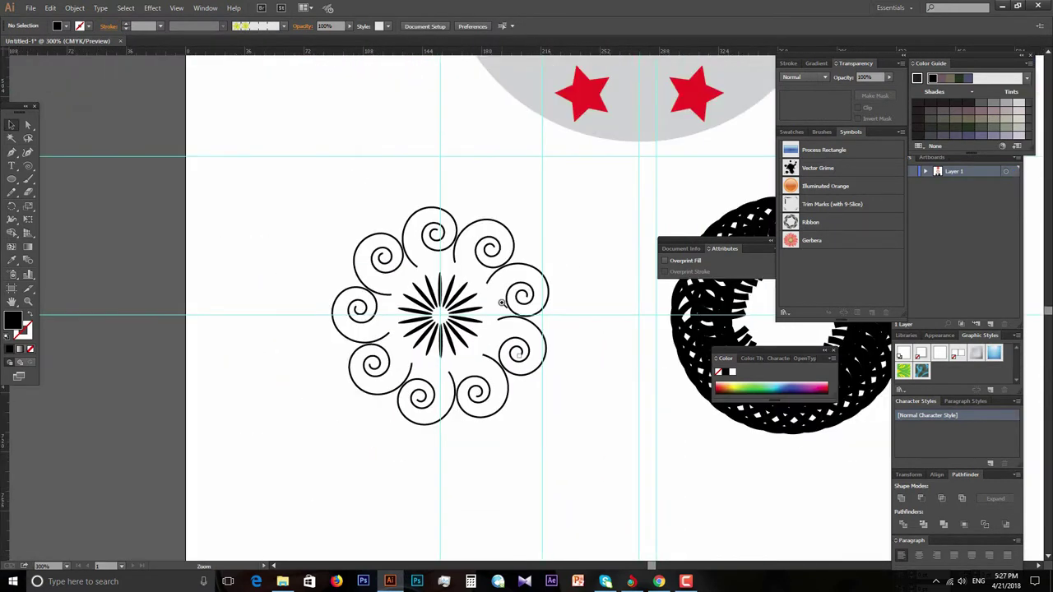
scroll(504, 311, up, 1)
scroll(545, 346, down, 2)
scroll(517, 398, down, 1)
drag(518, 398, 506, 431)
scroll(447, 328, up, 1)
drag(333, 159, 598, 416)
key(Delete)
Draw a square on the artboard and fill it green
drag(522, 301, 490, 367)
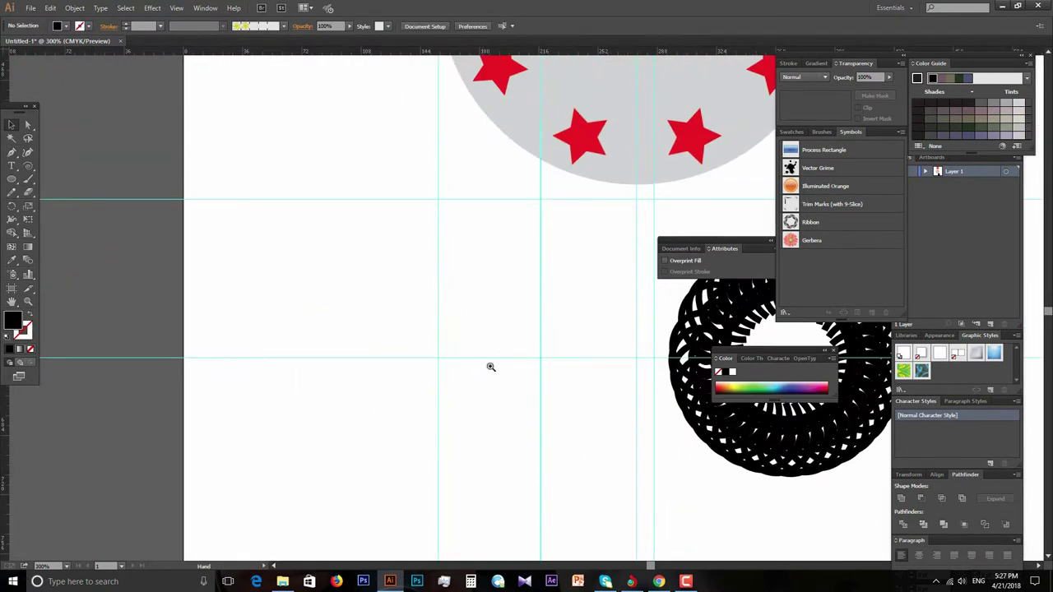
mouse_move(529, 315)
mouse_down()
mouse_move(503, 352)
mouse_move(464, 363)
mouse_up()
scroll(502, 352, down, 1)
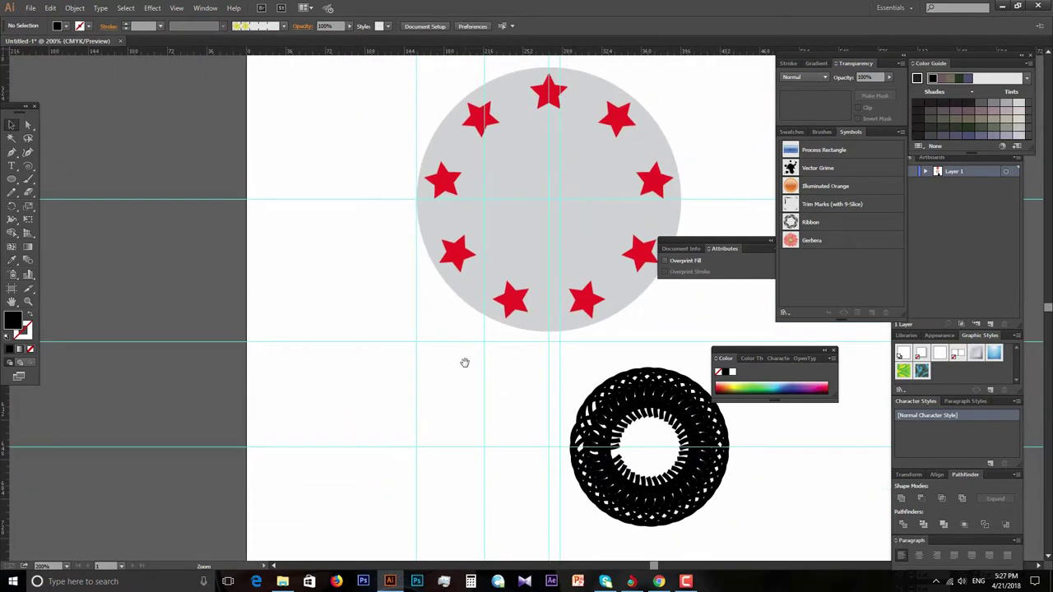
scroll(500, 336, up, 1)
scroll(500, 318, up, 1)
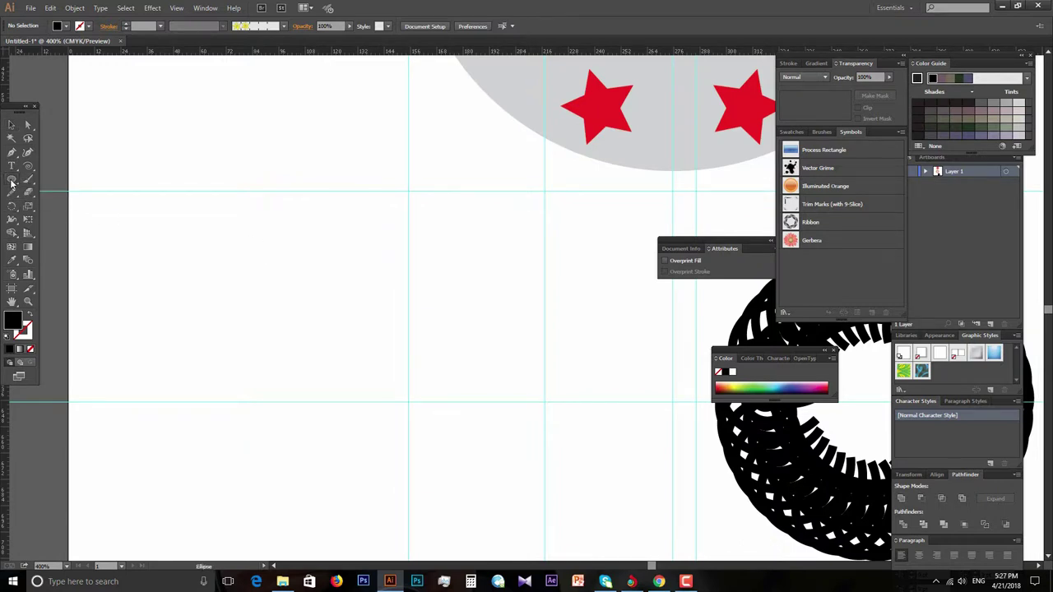
drag(12, 181, 51, 176)
mouse_move(305, 257)
mouse_down()
mouse_move(400, 370)
mouse_move(439, 388)
mouse_up()
click(66, 27)
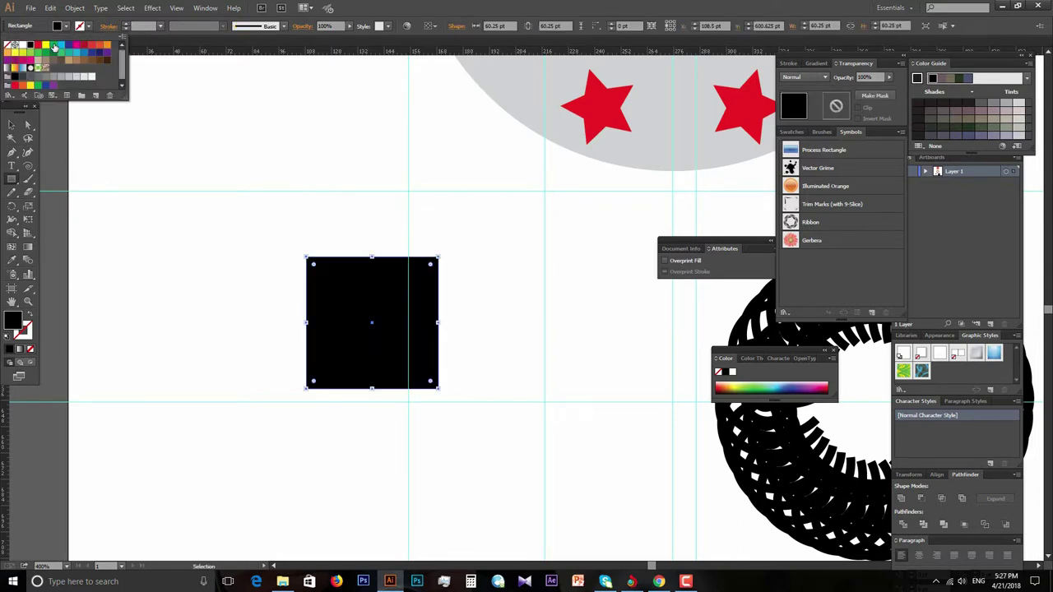
click(55, 47)
Copy and paste a duplicate of the green square over the original
key(Escape)
key(ctrl+plus)
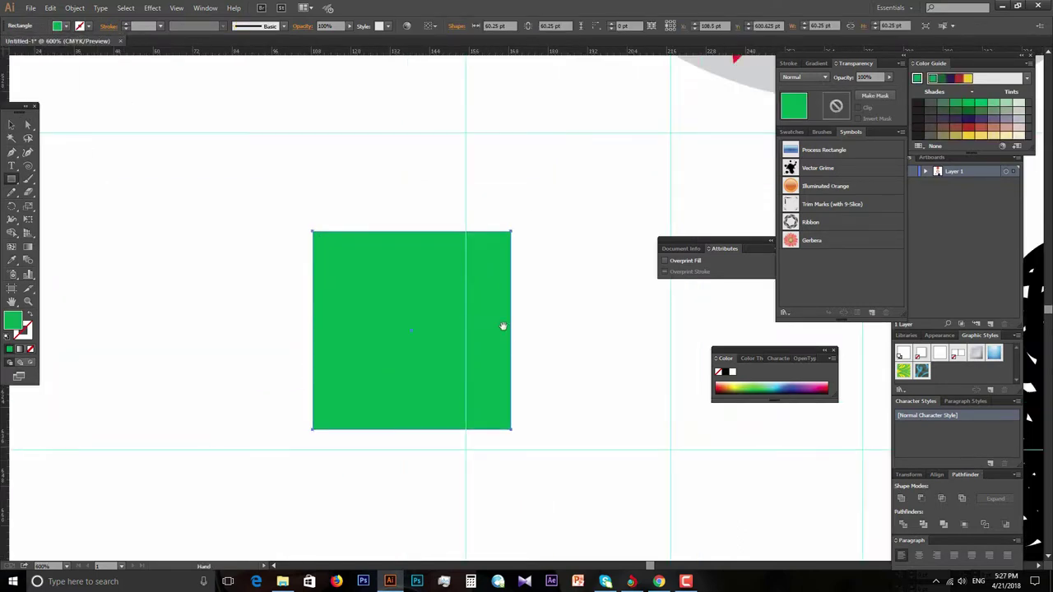
key(alt)
key(ctrl+c)
key(ctrl+v)
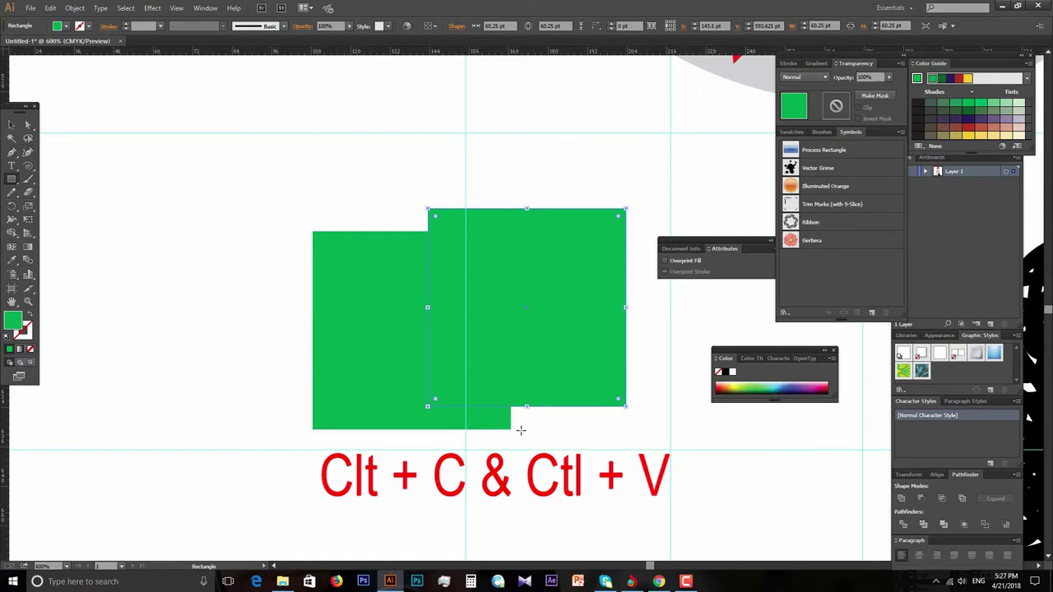
key(ctrl+shift+a)
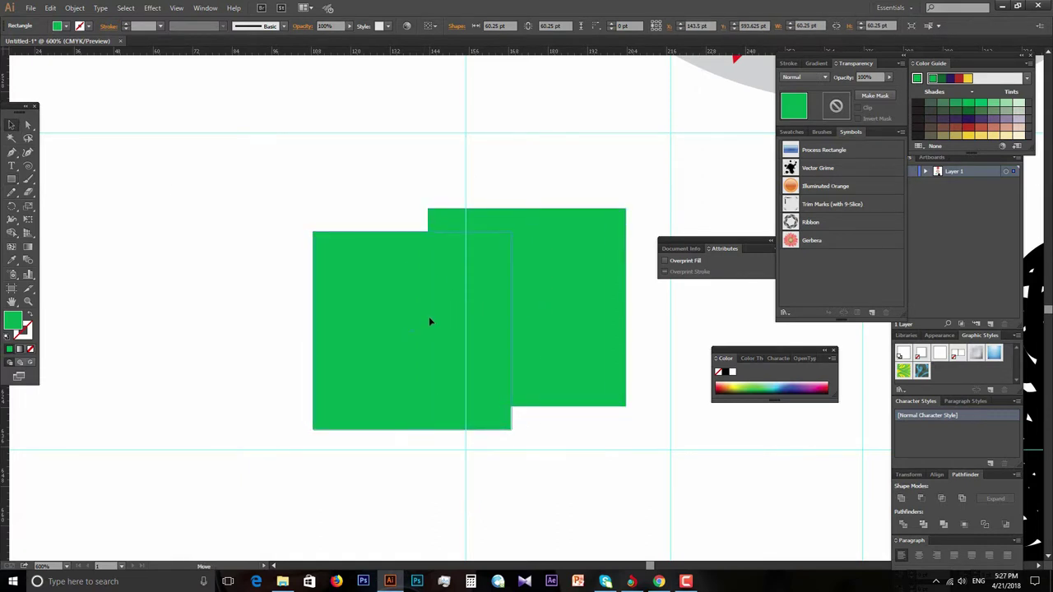
Undo the extra square, then select the remaining green square together with its inner copy
key(ctrl+z)
drag(301, 197, 556, 491)
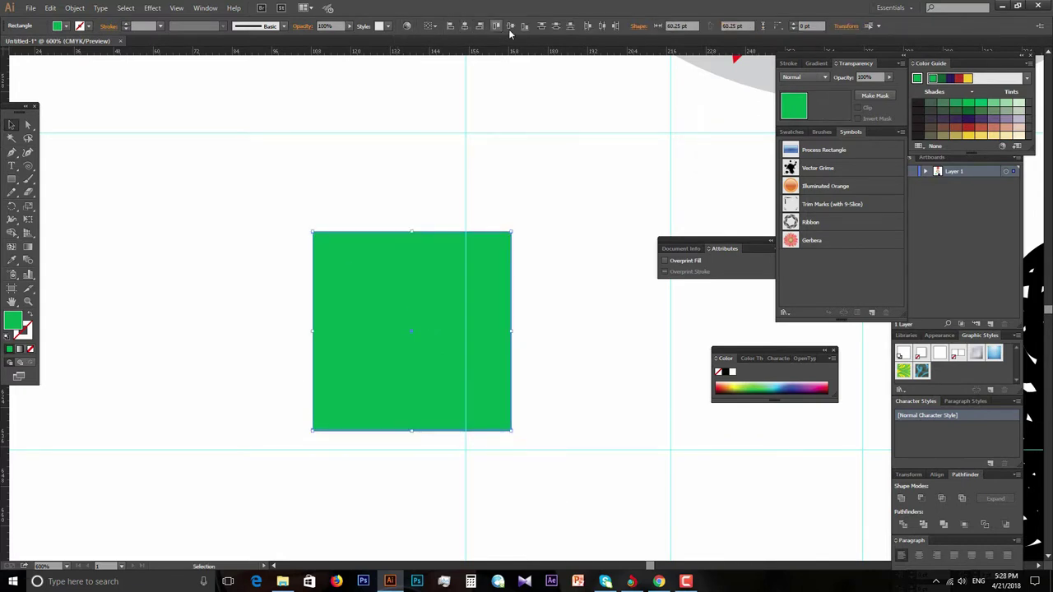
key(ctrl+equal)
click(458, 348)
key(ctrl+h)
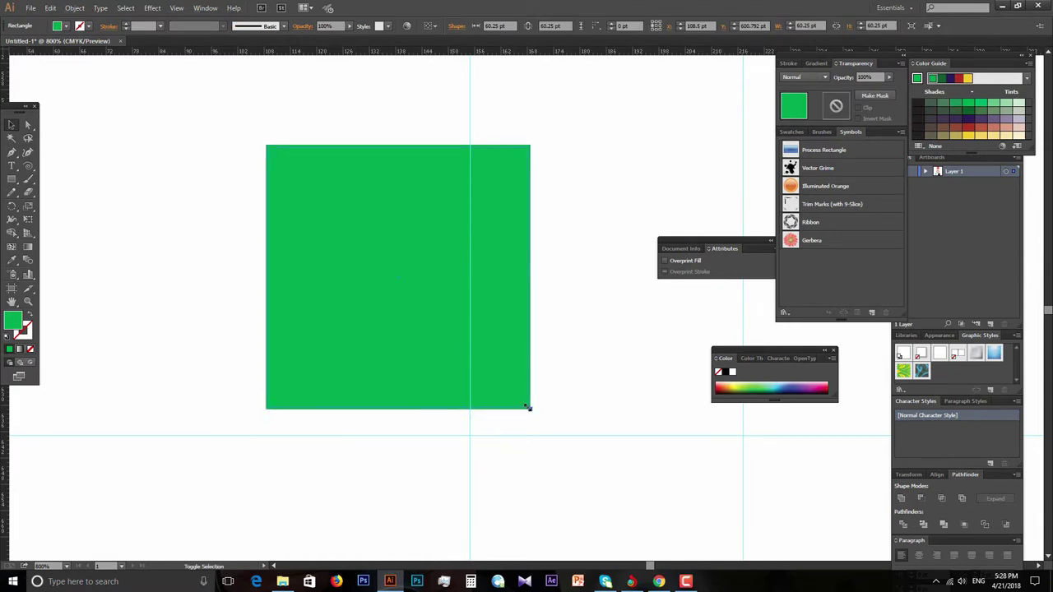
click(544, 418)
drag(207, 104, 575, 444)
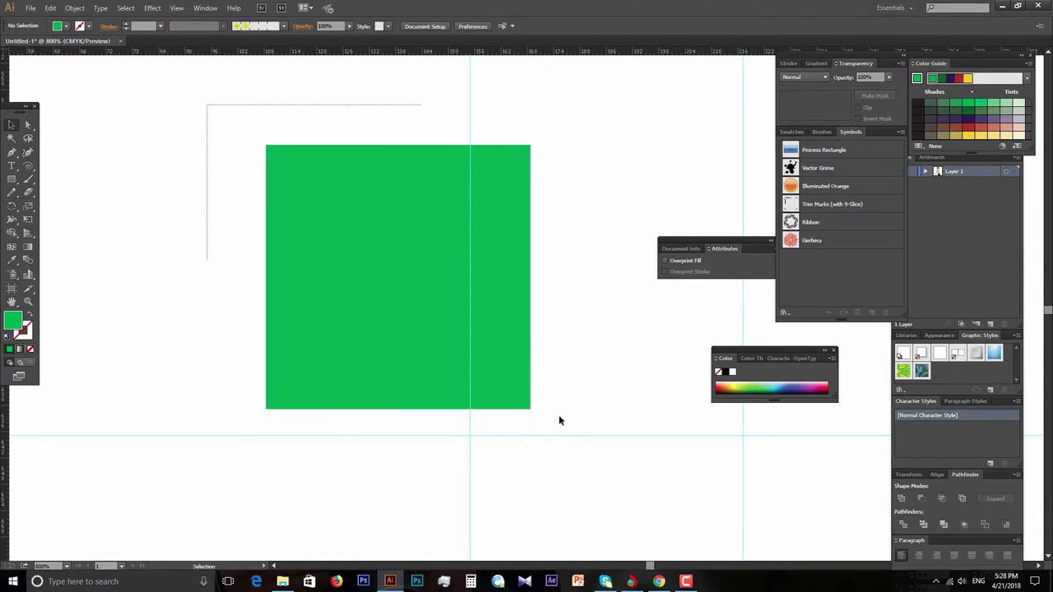
Cut the inner square out with Pathfinder Minus Front, leaving a hollow green frame
click(922, 499)
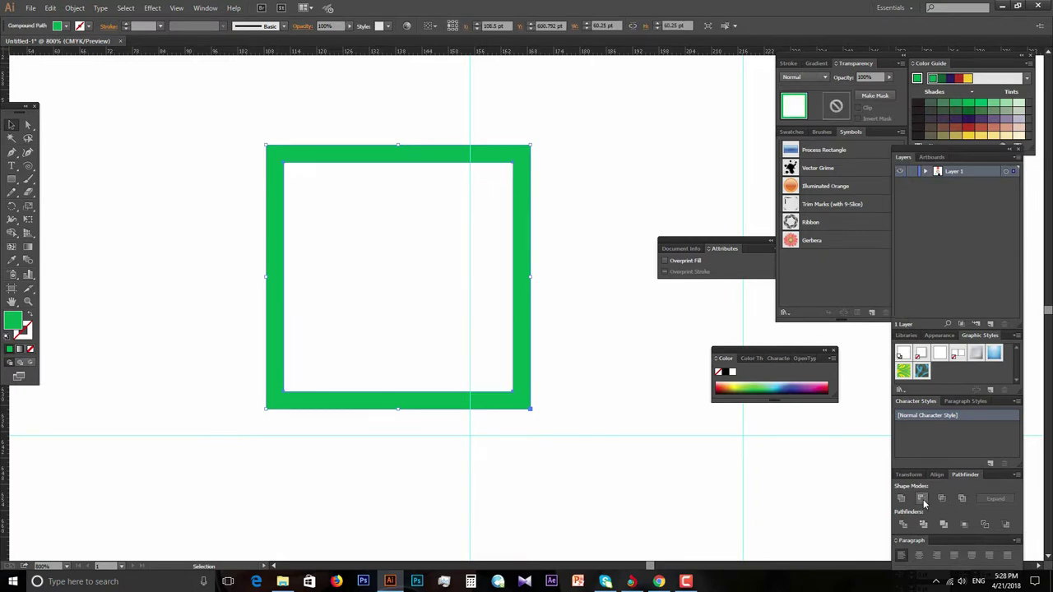
click(602, 469)
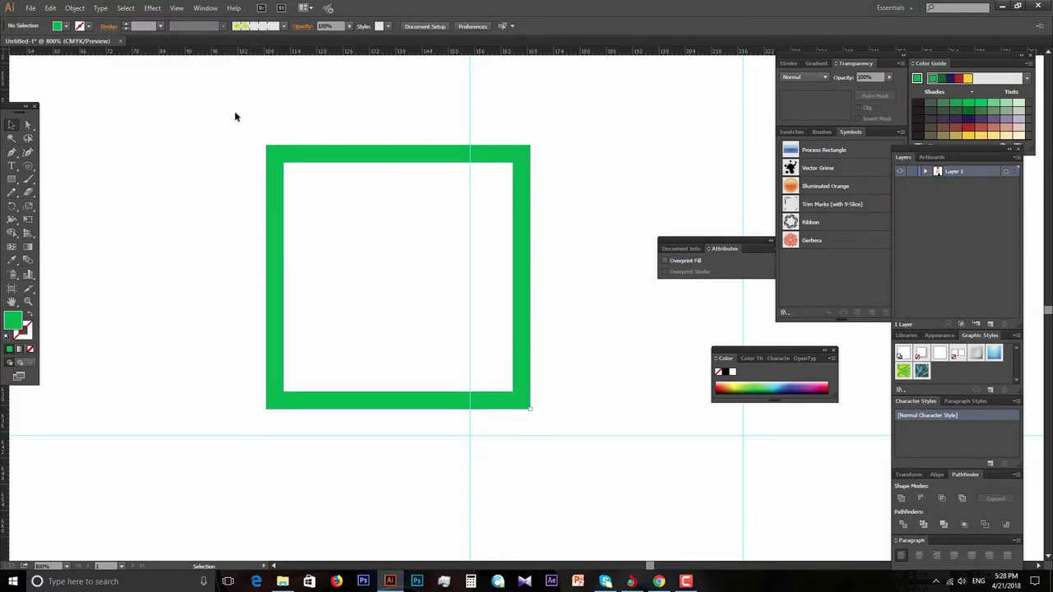
drag(235, 117, 590, 438)
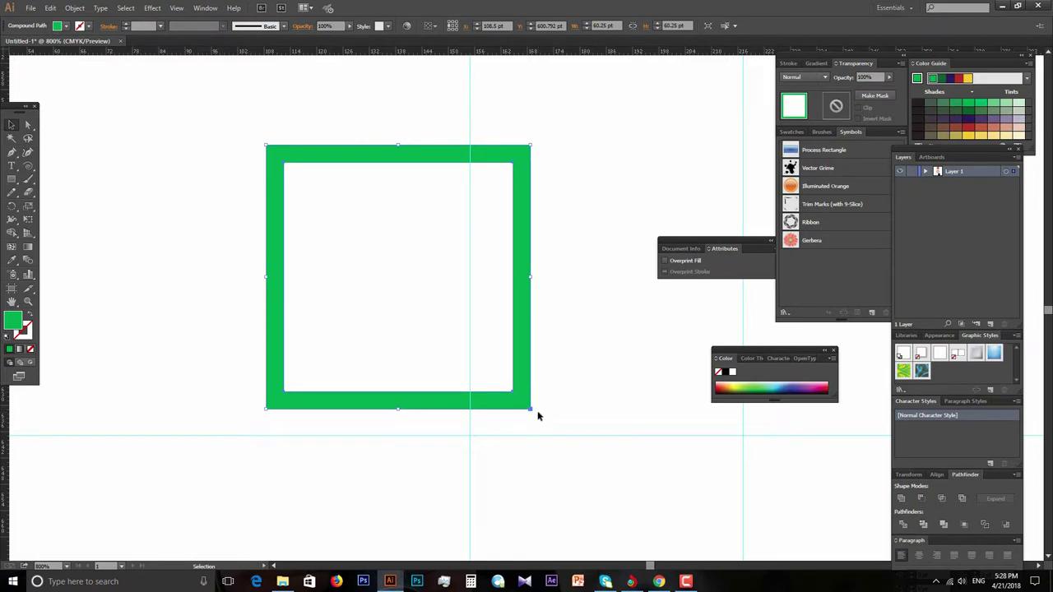
key(a)
key(v)
Paste a copy of the green frame and position it as a second frame inside the original
key(shift)
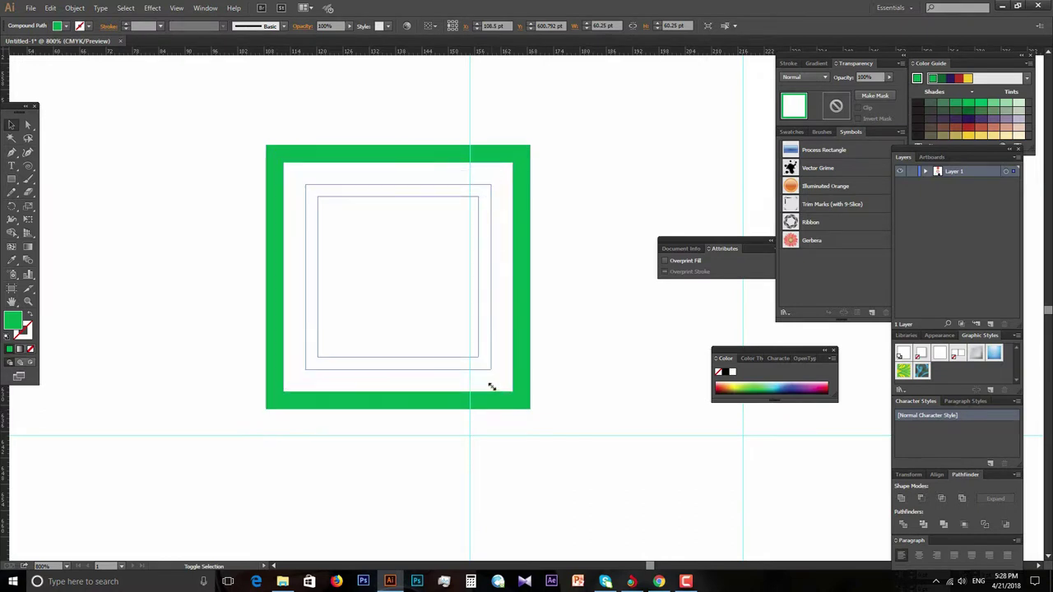
drag(528, 409, 489, 382)
key(ctrl+z)
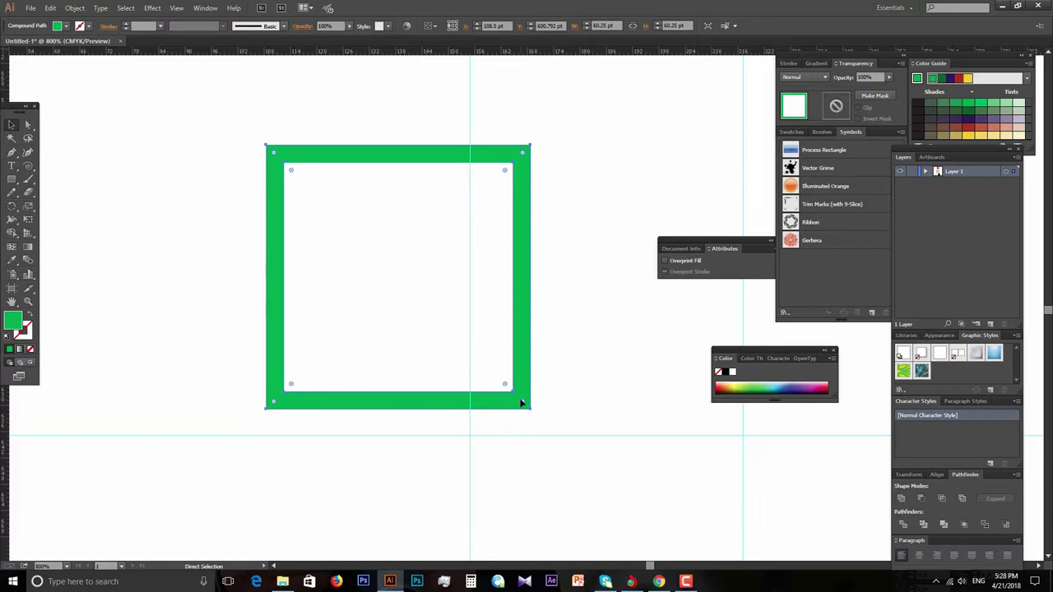
key(ctrl+v)
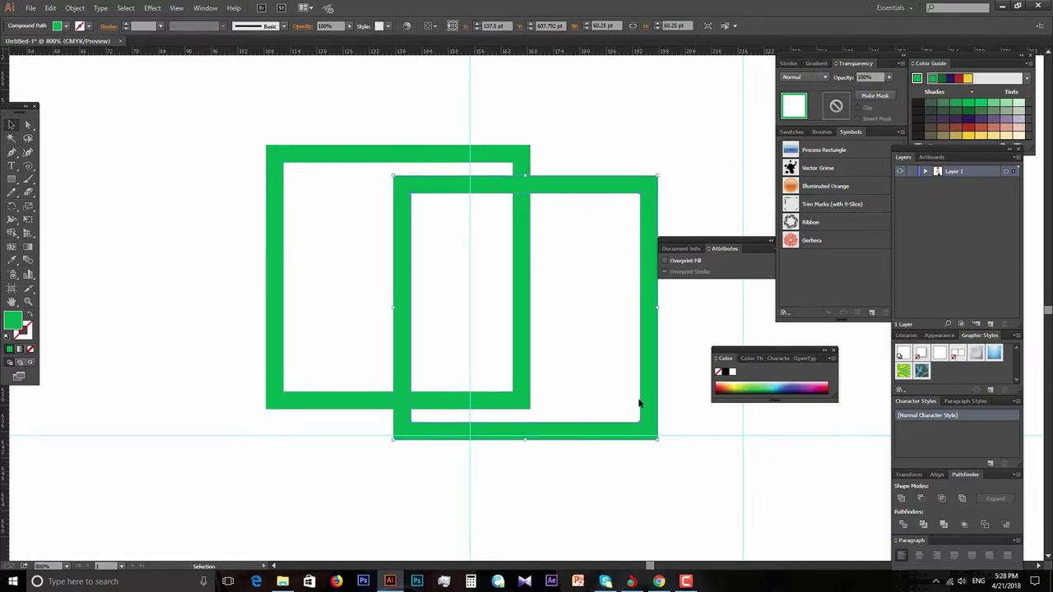
drag(647, 403, 519, 373)
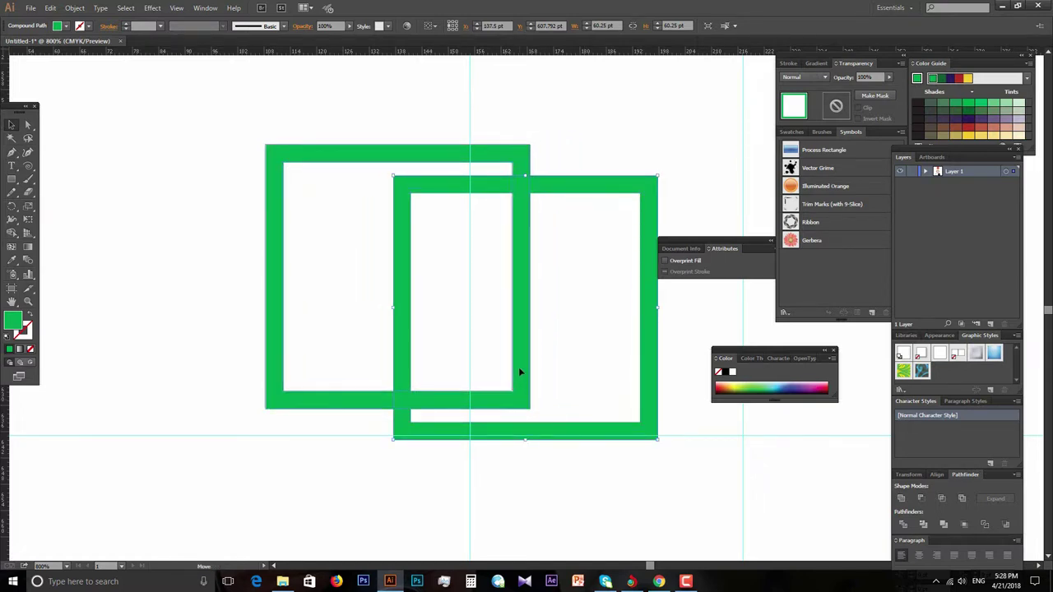
mouse_move(519, 374)
mouse_down()
mouse_move(532, 384)
mouse_move(486, 363)
mouse_up()
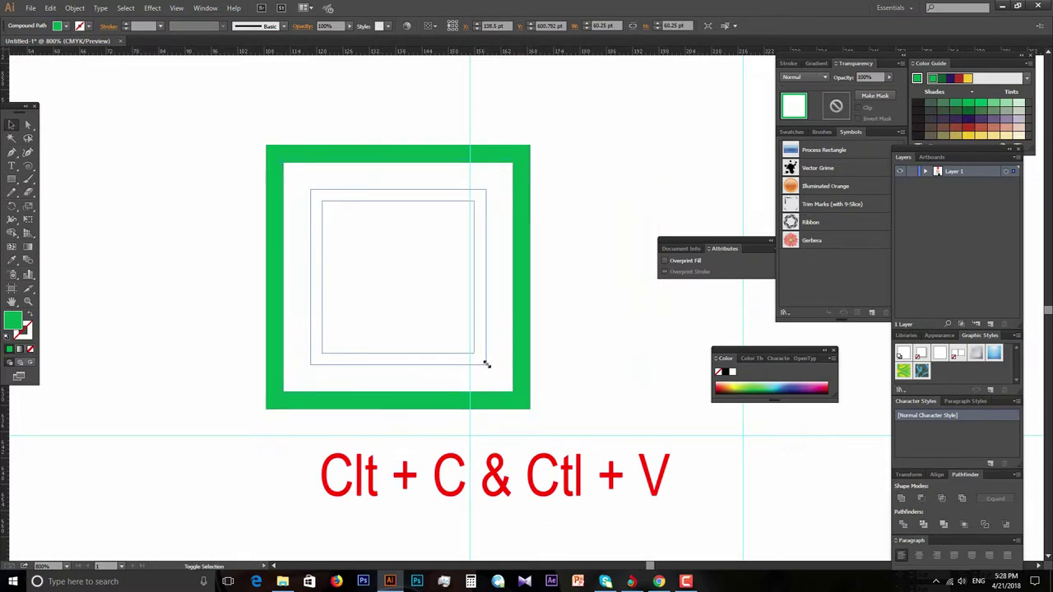
key(ctrl+shift+a)
key(ctrl+minus)
drag(526, 277, 511, 349)
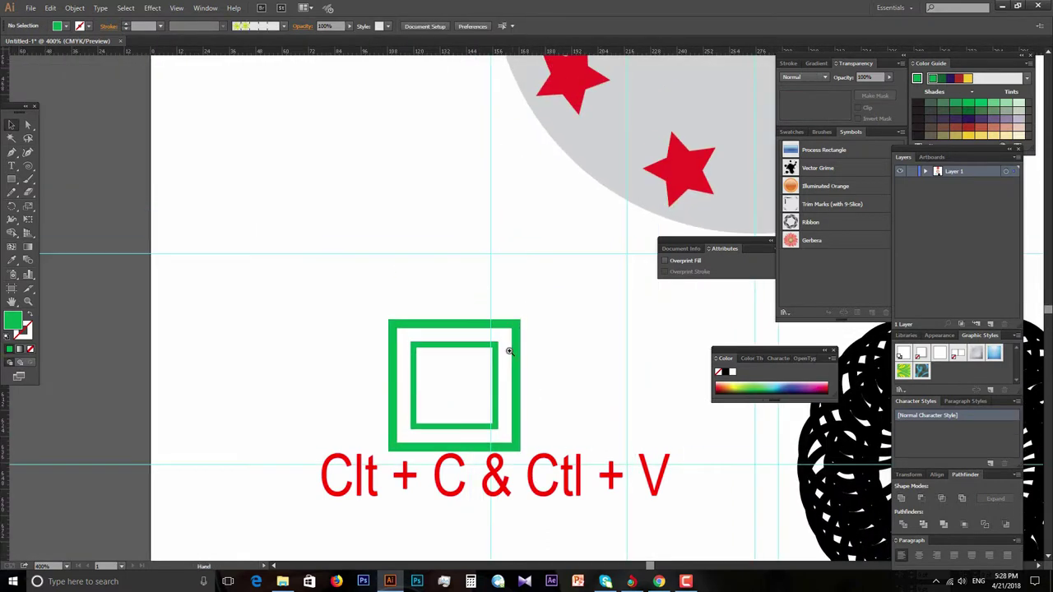
key(ctrl+plus)
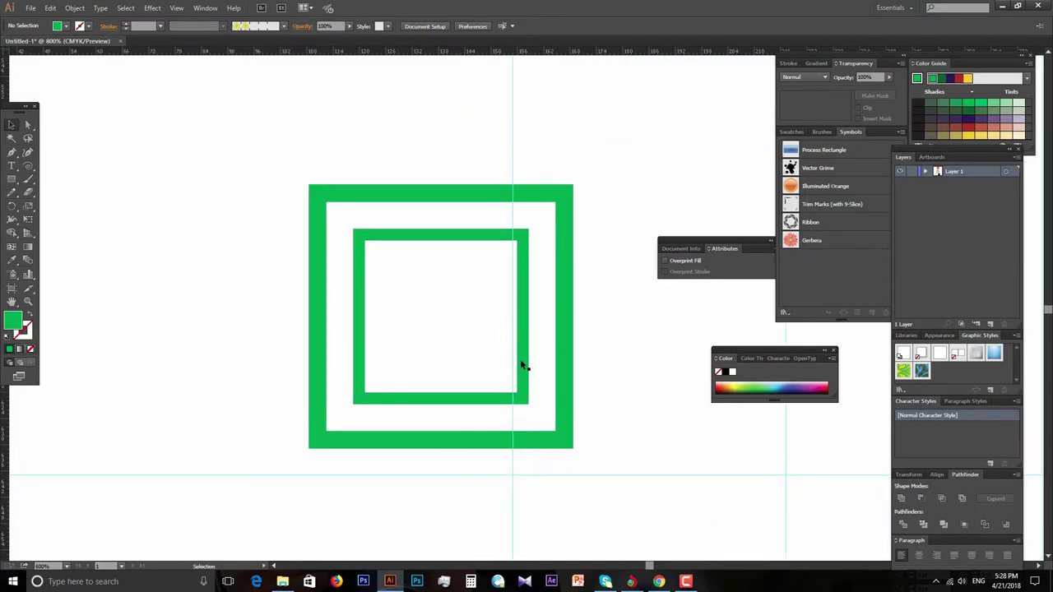
Duplicate the inner frame, shrink it into a third smaller frame, and select all three
click(520, 360)
mouse_move(525, 365)
mouse_down()
mouse_move(613, 356)
mouse_move(530, 367)
mouse_up()
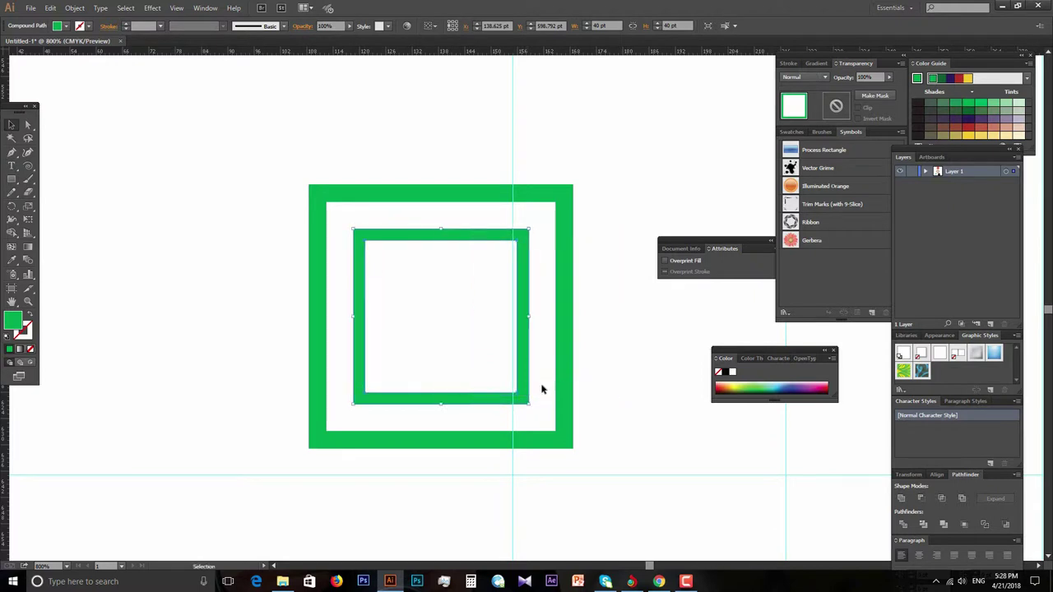
drag(529, 405, 491, 369)
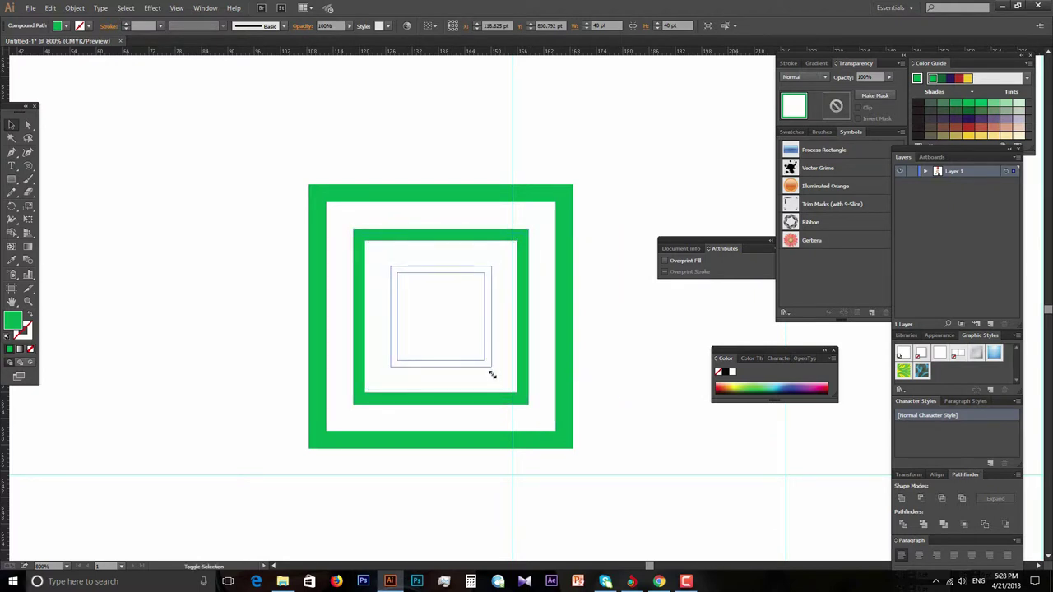
key(ctrl+shift+a)
alt+click(573, 324)
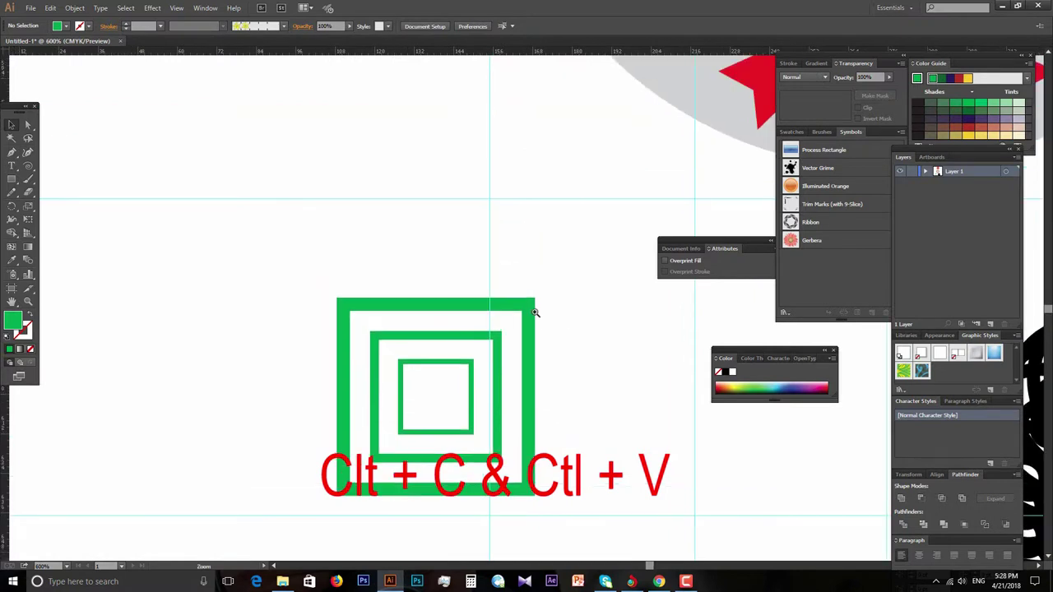
click(527, 354)
alt+click(530, 347)
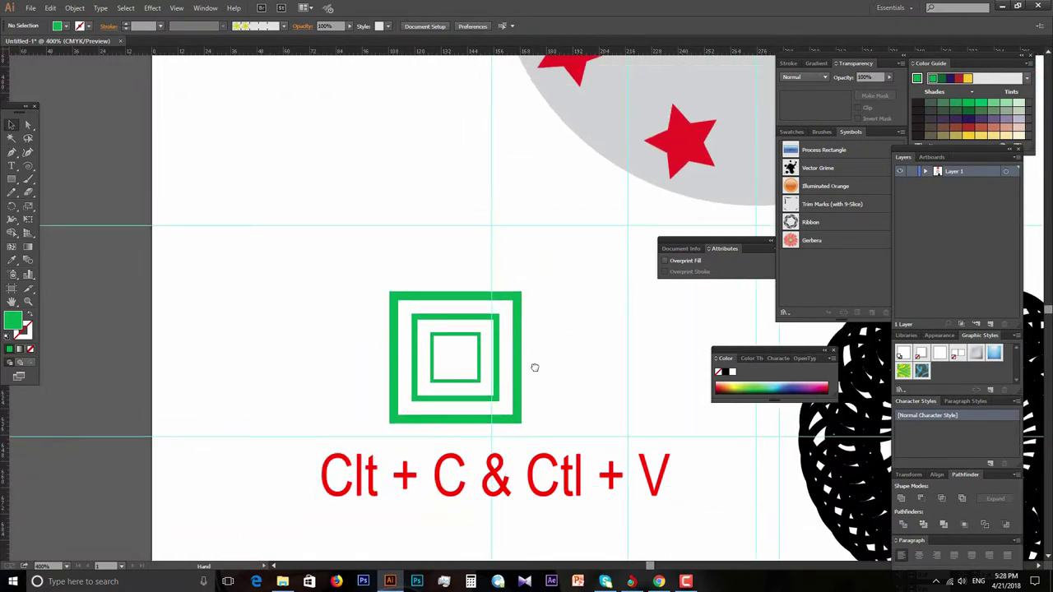
click(524, 348)
key(v)
drag(258, 188, 580, 476)
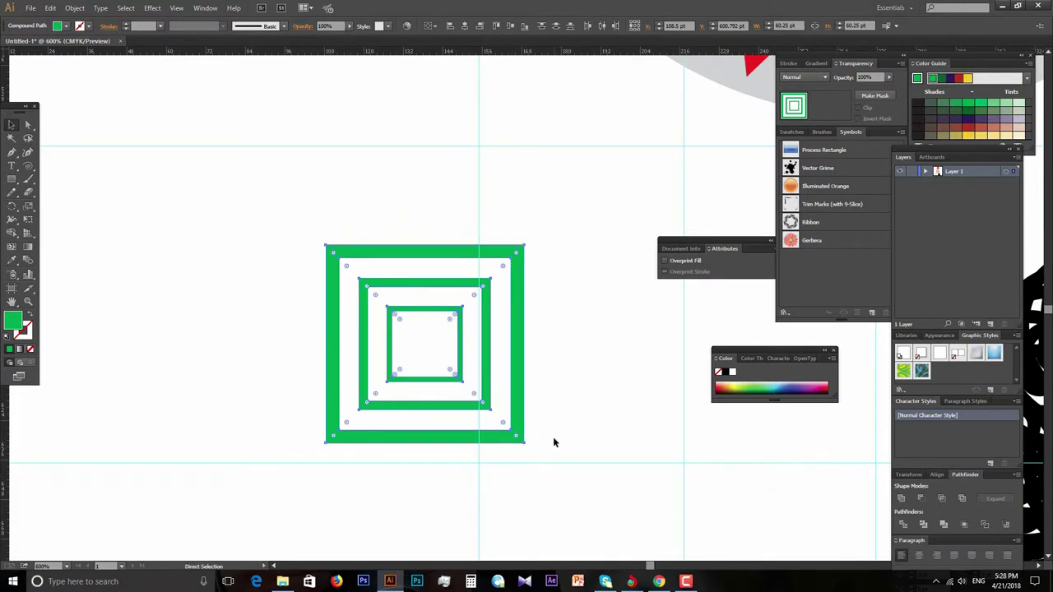
Group the three nested green frames and make one rotated copy around a centre below them
key(ctrl+g)
key(ctrl+minus)
mouse_move(507, 263)
mouse_down()
mouse_move(451, 239)
mouse_move(422, 244)
mouse_up()
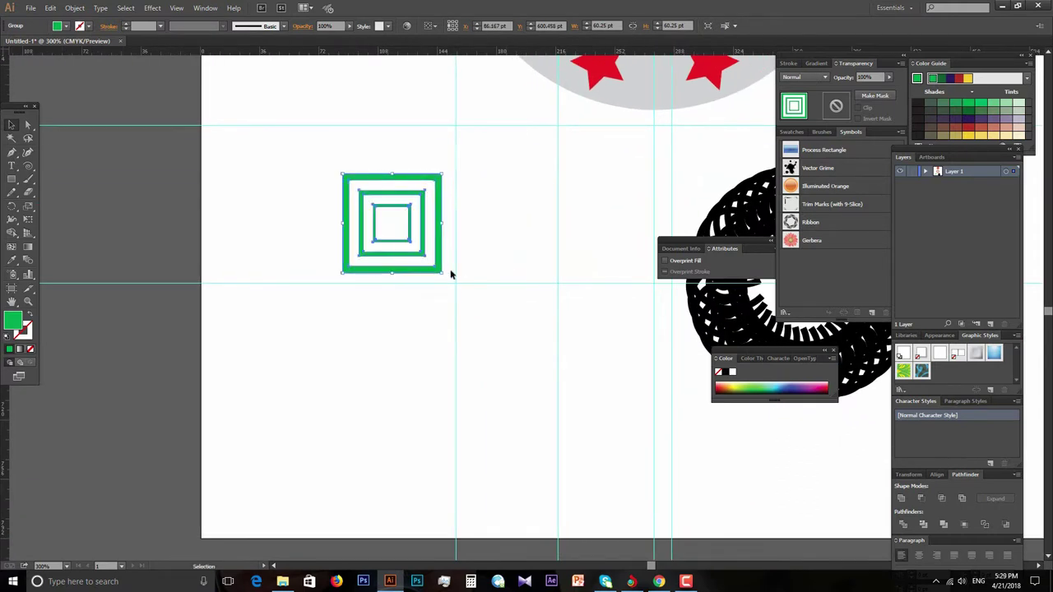
click(12, 206)
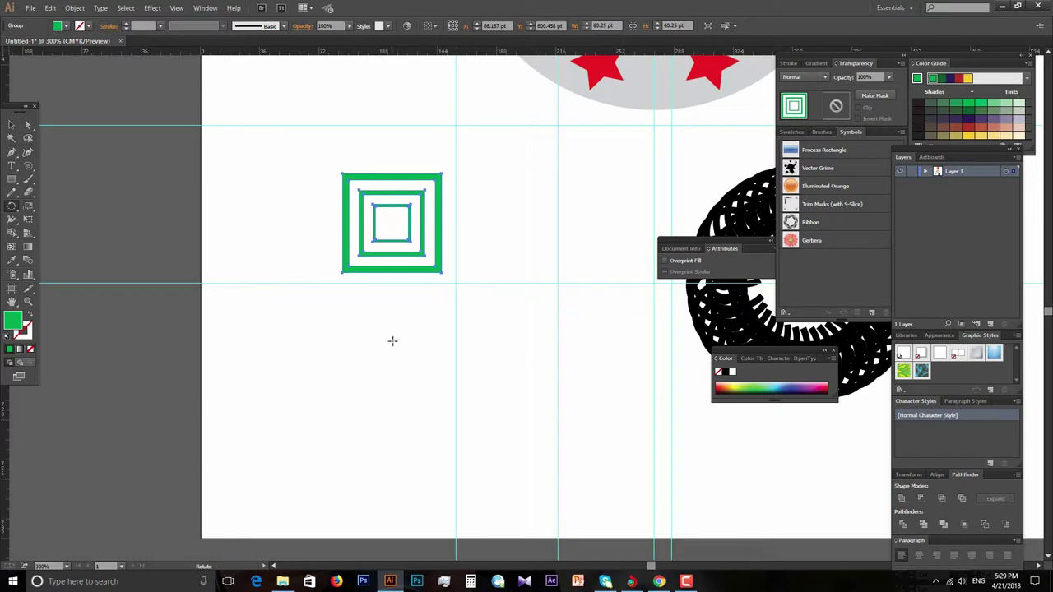
alt+click(392, 340)
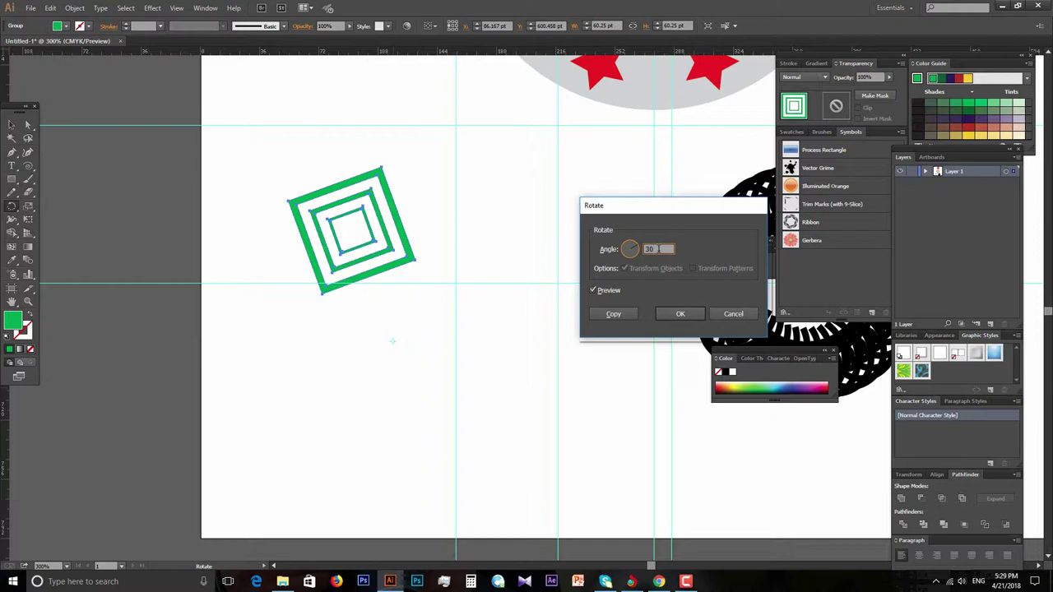
click(613, 313)
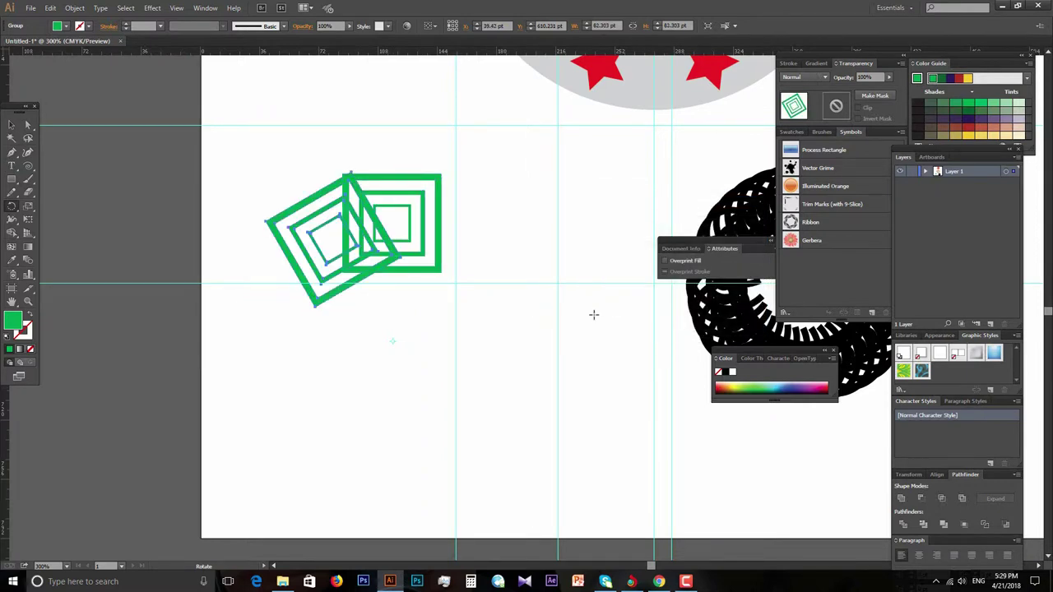
Repeat the rotated copy with Ctrl+D until the copies close into a full green ring
key(v)
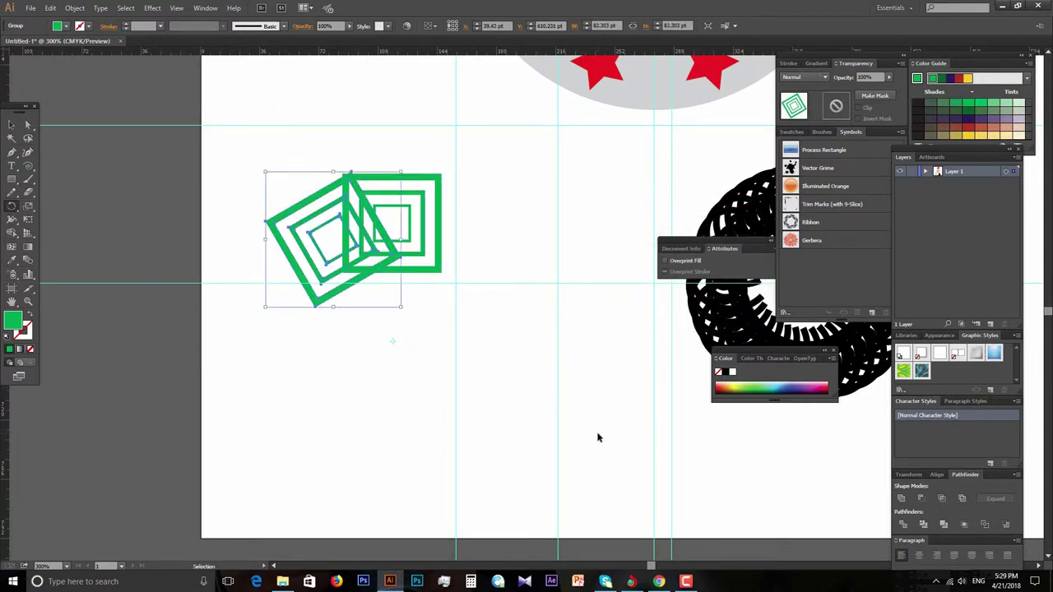
key(ctrl+d)
key(ctrl+d)
key(ctrl+d)
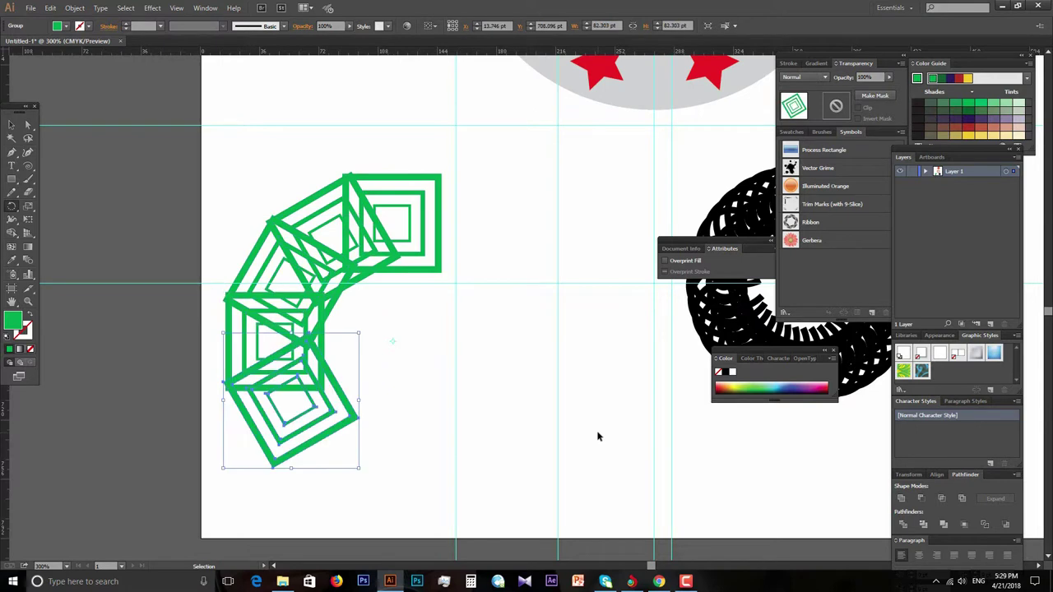
key(ctrl+d)
key(ctrl+d)
key(ctrl+d)
key(ctrl+d)
key(ctrl+d)
key(ctrl+d)
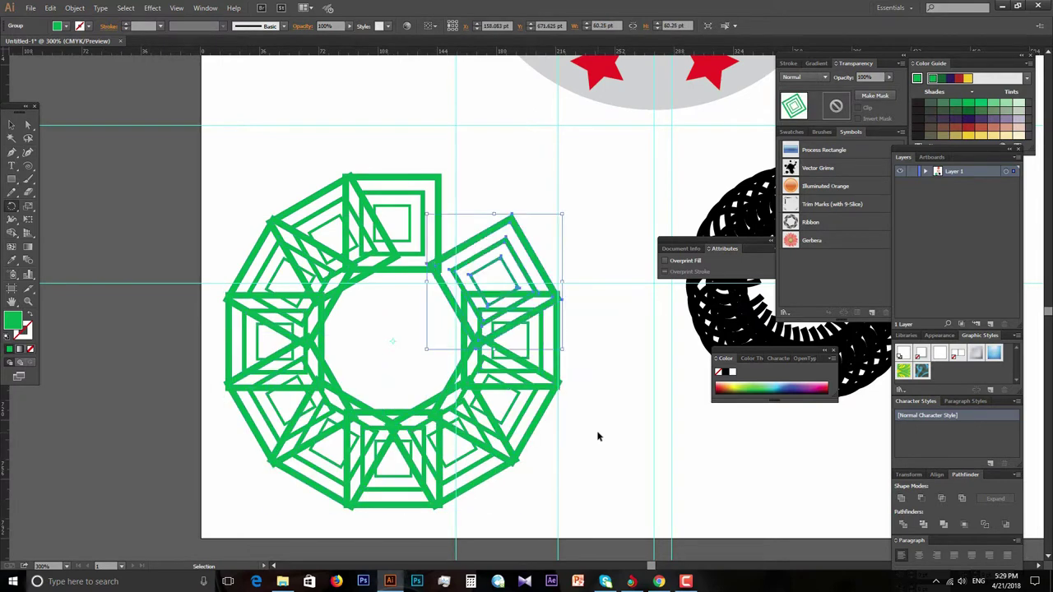
key(ctrl+d)
key(r)
key(v)
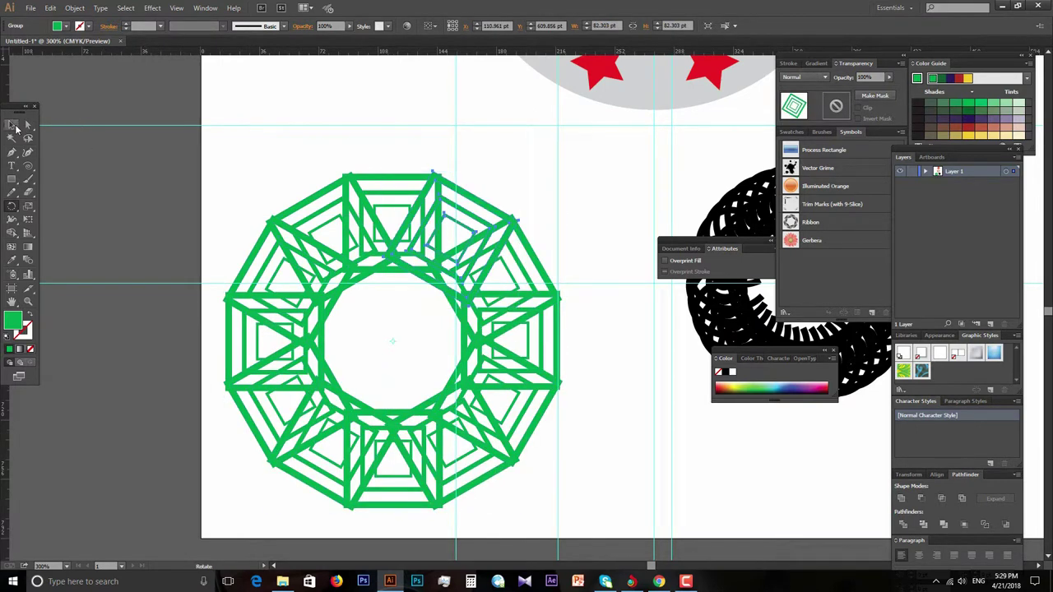
click(611, 435)
Select and delete the green rosette group
key(ctrl+minus)
key(ctrl+minus)
scroll(547, 335, down, 2)
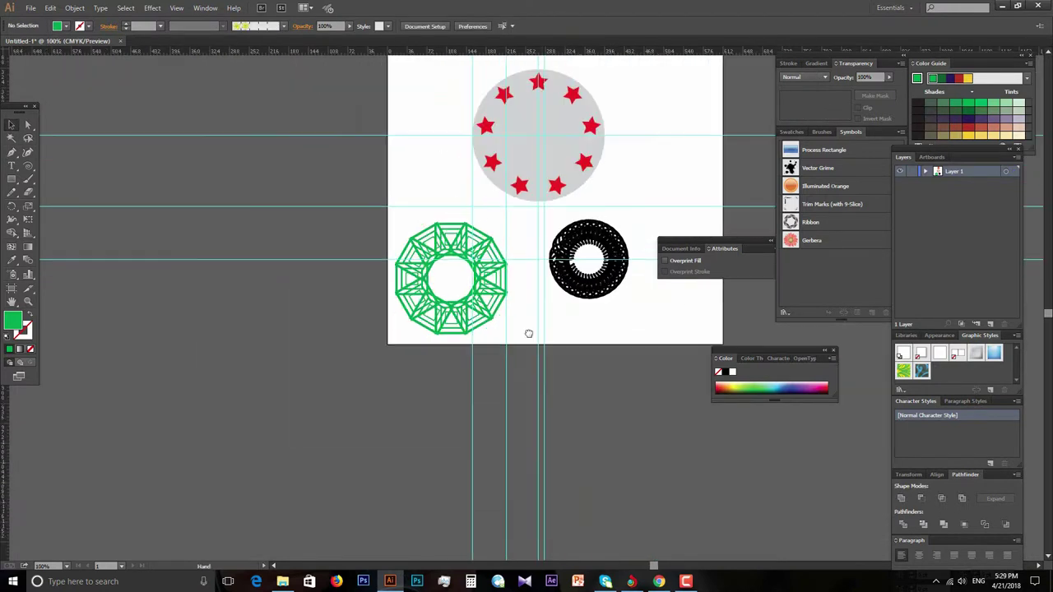
scroll(529, 334, up, 1)
scroll(477, 325, up, 1)
click(497, 315)
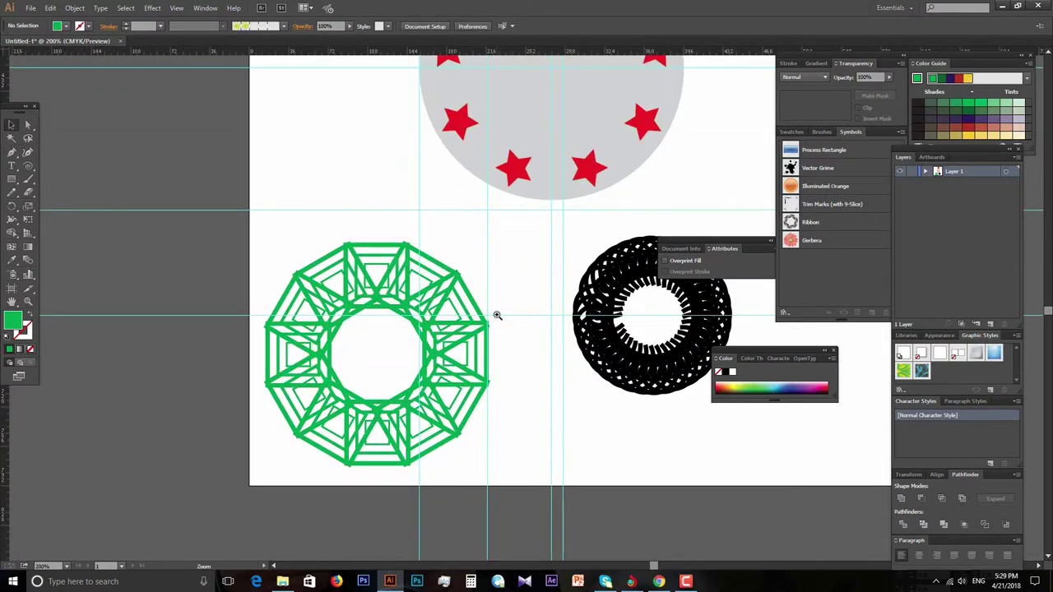
alt+click(500, 313)
alt+click(500, 313)
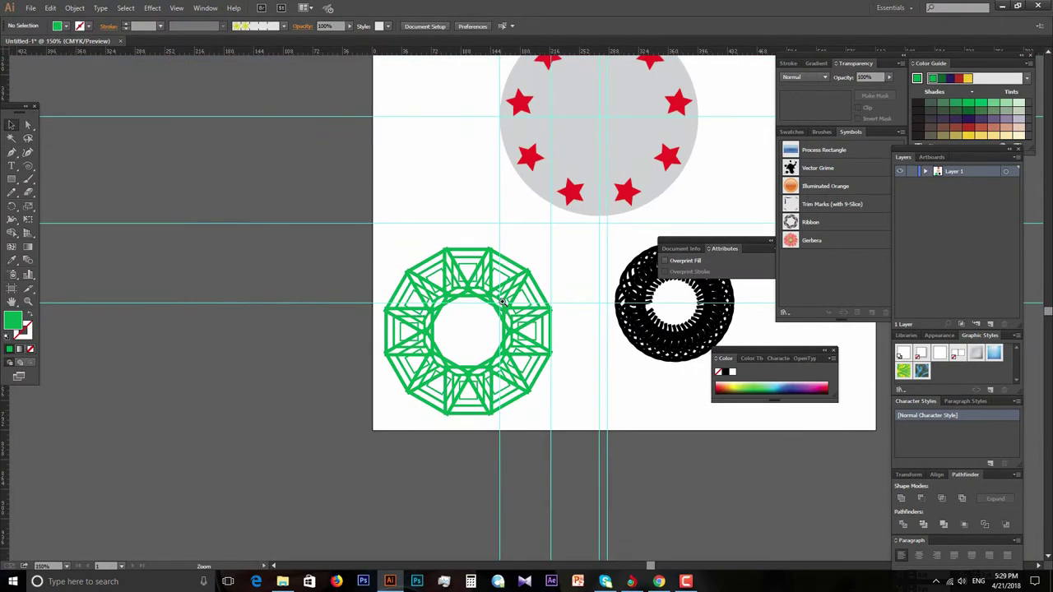
drag(501, 302, 450, 377)
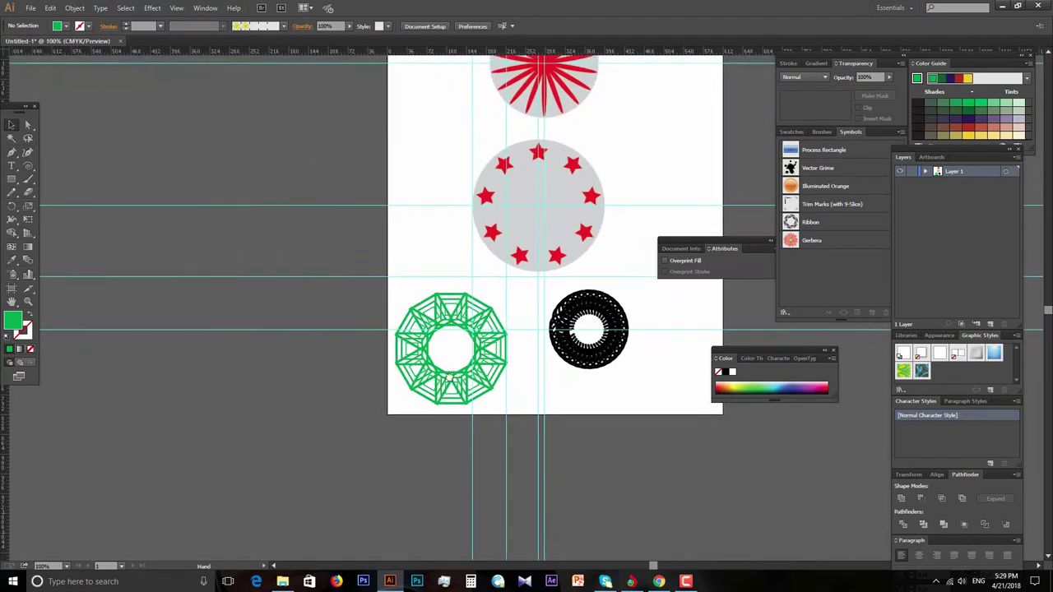
click(488, 365)
mouse_move(519, 365)
mouse_down()
mouse_move(539, 321)
mouse_move(395, 363)
mouse_up()
drag(247, 244, 414, 405)
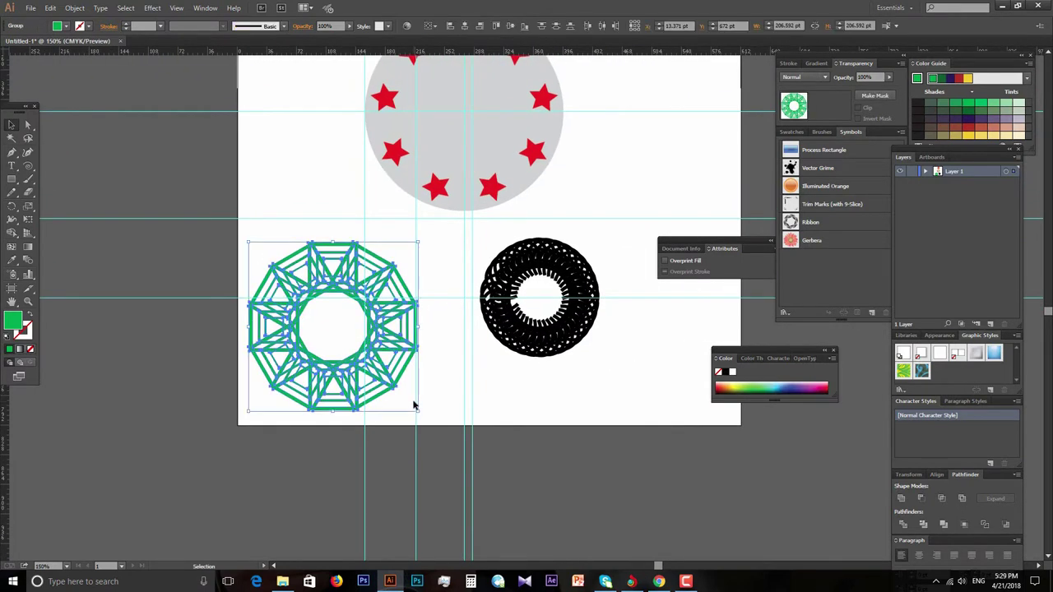
key(Delete)
Select the sunburst and star circles together and delete them
drag(453, 350, 383, 392)
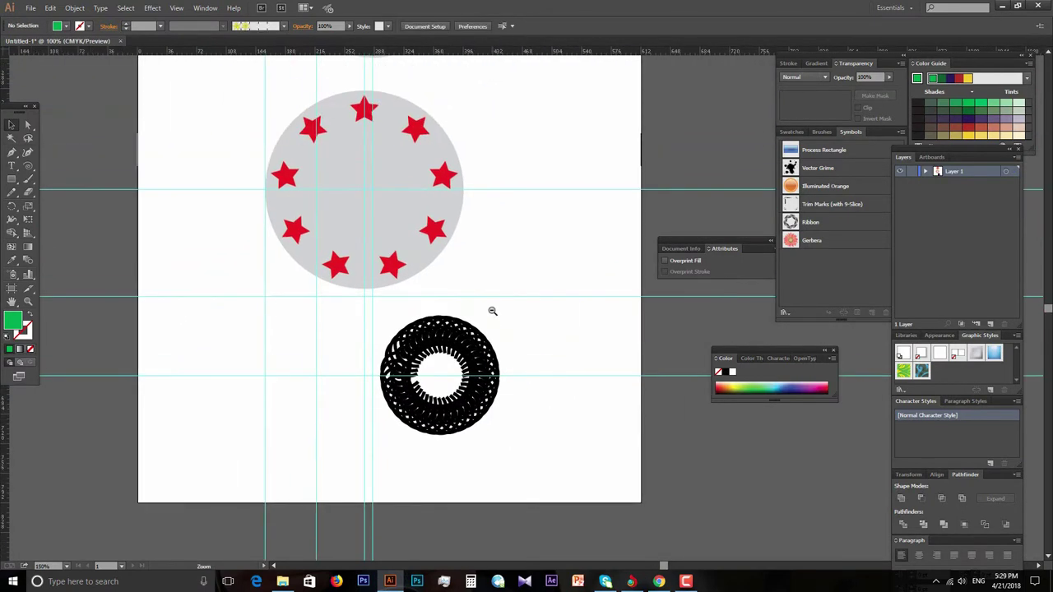
key(ctrl+minus)
key(ctrl+plus)
scroll(510, 324, up, 2)
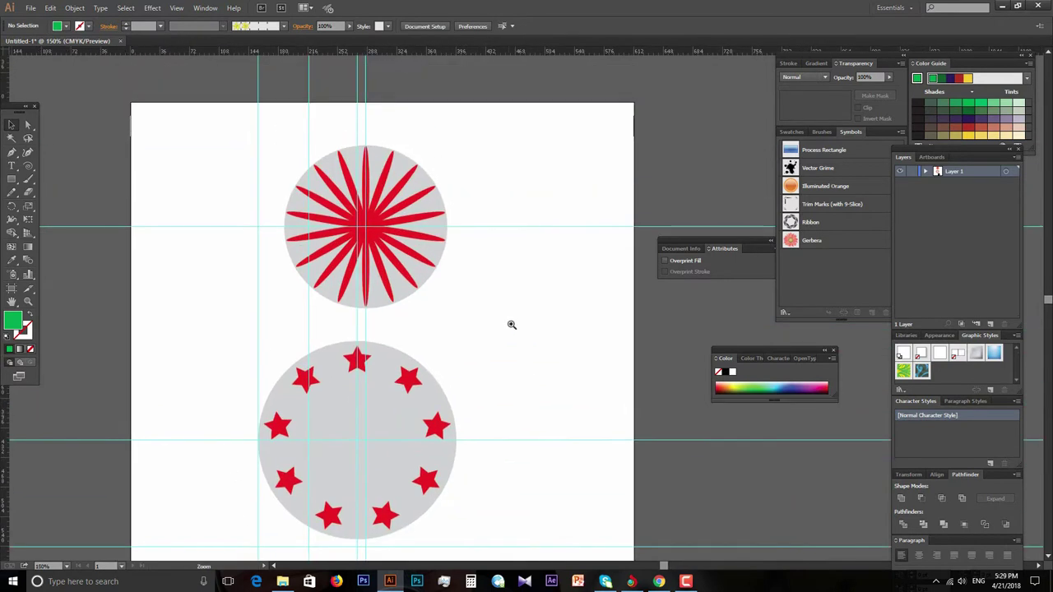
scroll(526, 319, down, 1)
drag(527, 322, 500, 305)
key(ctrl+plus)
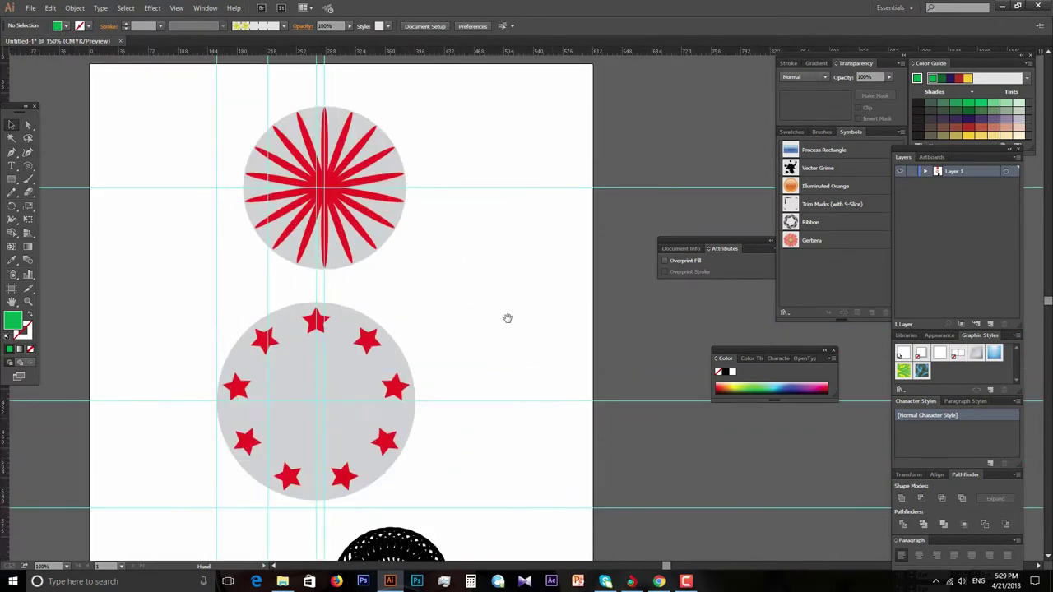
scroll(526, 307, left, 2)
key(ctrl+minus)
drag(319, 146, 549, 436)
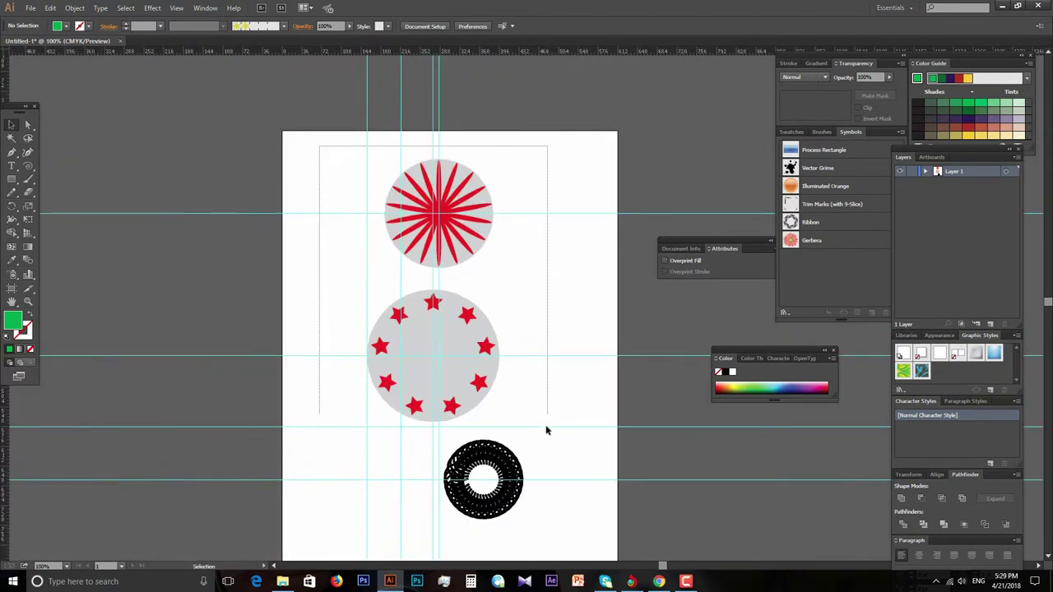
drag(461, 386, 689, 408)
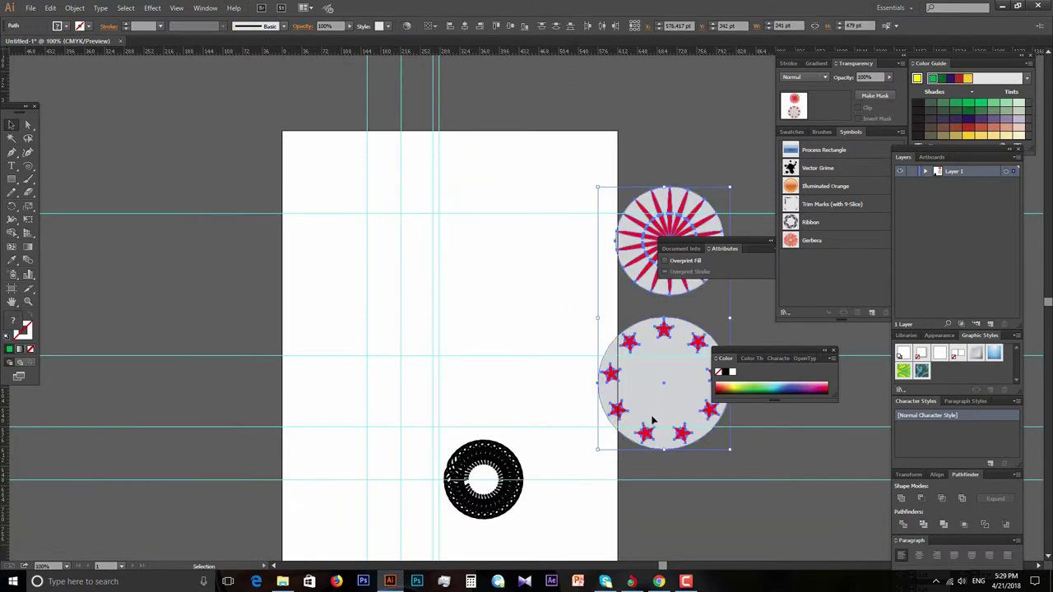
key(Delete)
key(ctrl+plus)
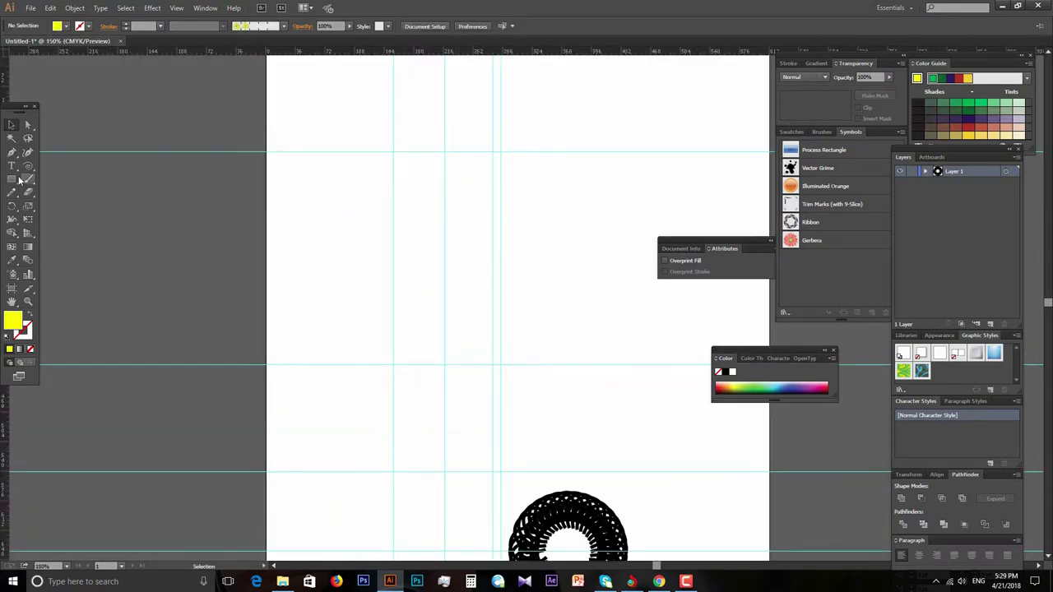
Draw a small circle near the top of the page and fill it black
drag(26, 179, 65, 207)
drag(415, 328, 387, 446)
drag(388, 199, 409, 220)
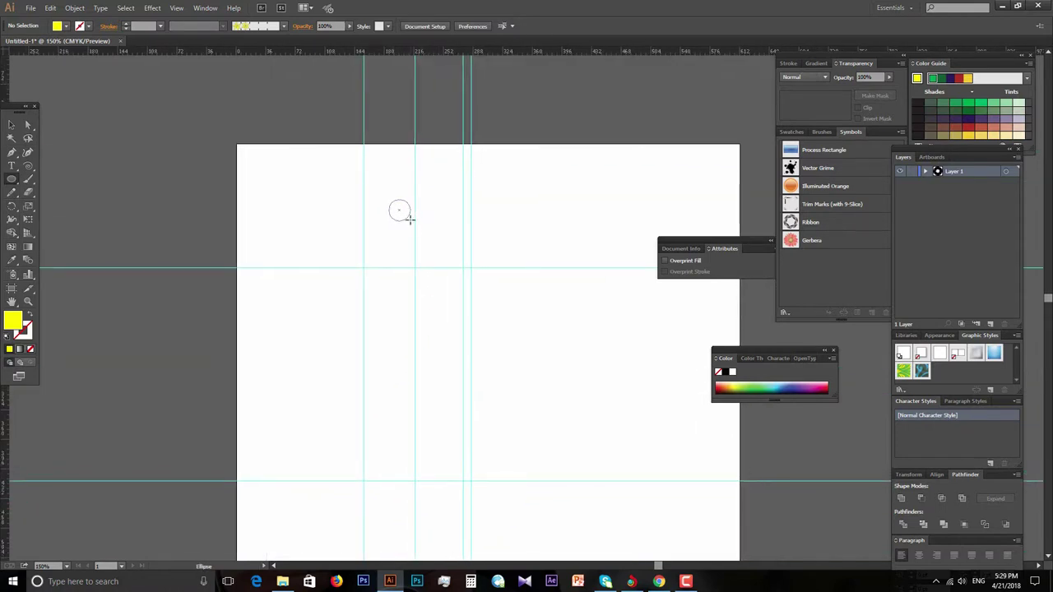
key(v)
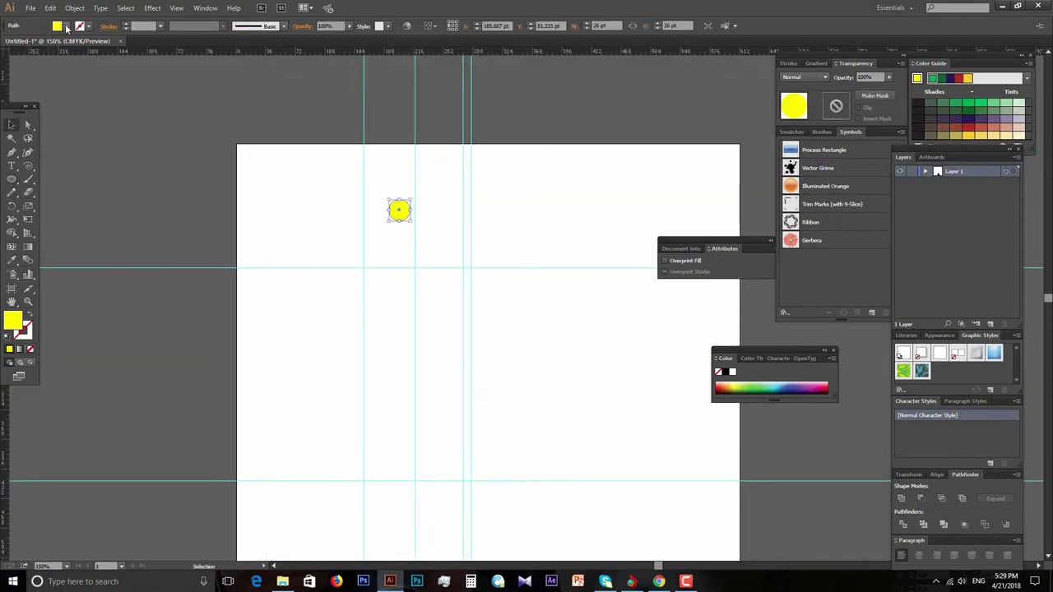
click(67, 27)
click(32, 47)
click(563, 287)
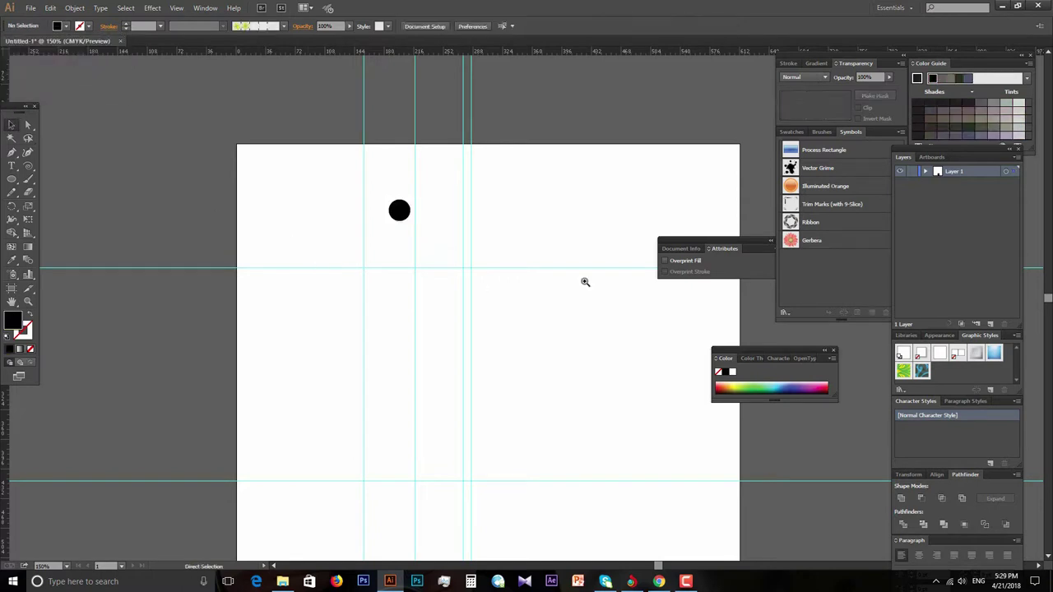
key(z)
click(503, 291)
click(320, 330)
key(v)
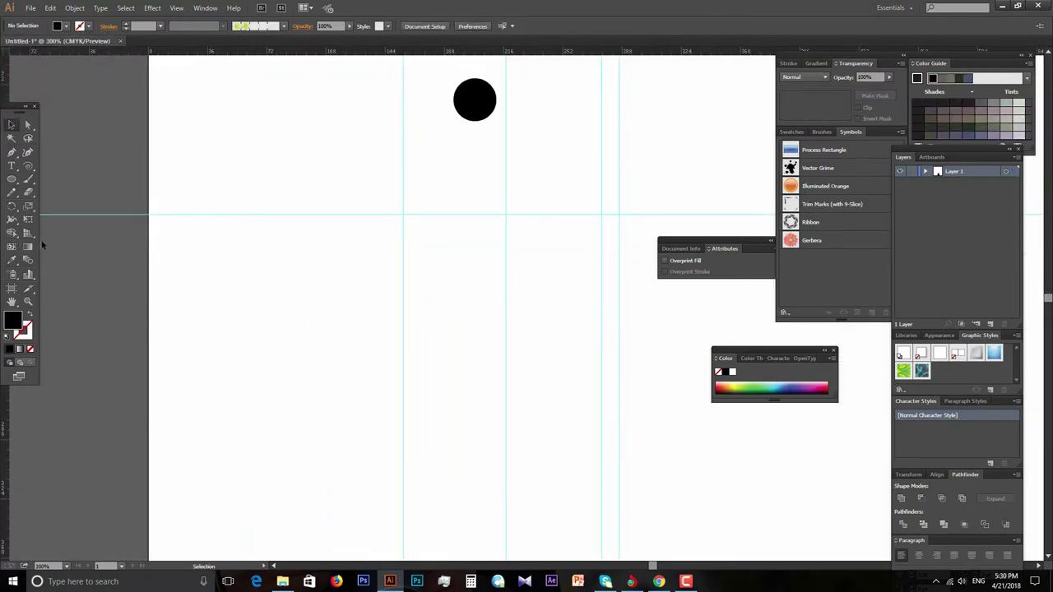
Make a copy of the black circle rotated 20° around a centre point below it
click(12, 208)
alt+click(476, 240)
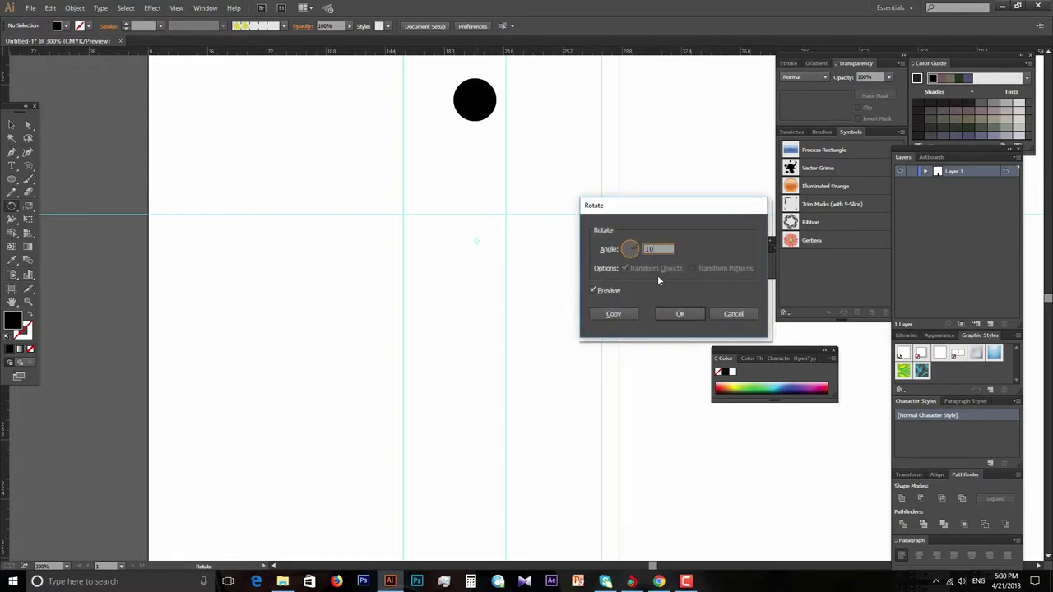
click(612, 313)
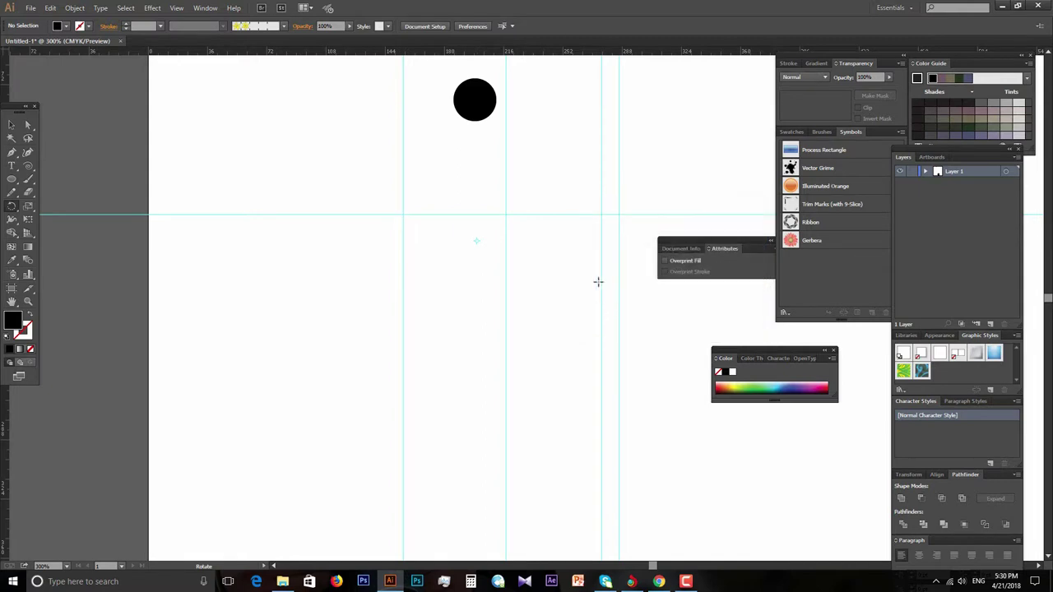
click(11, 125)
click(477, 97)
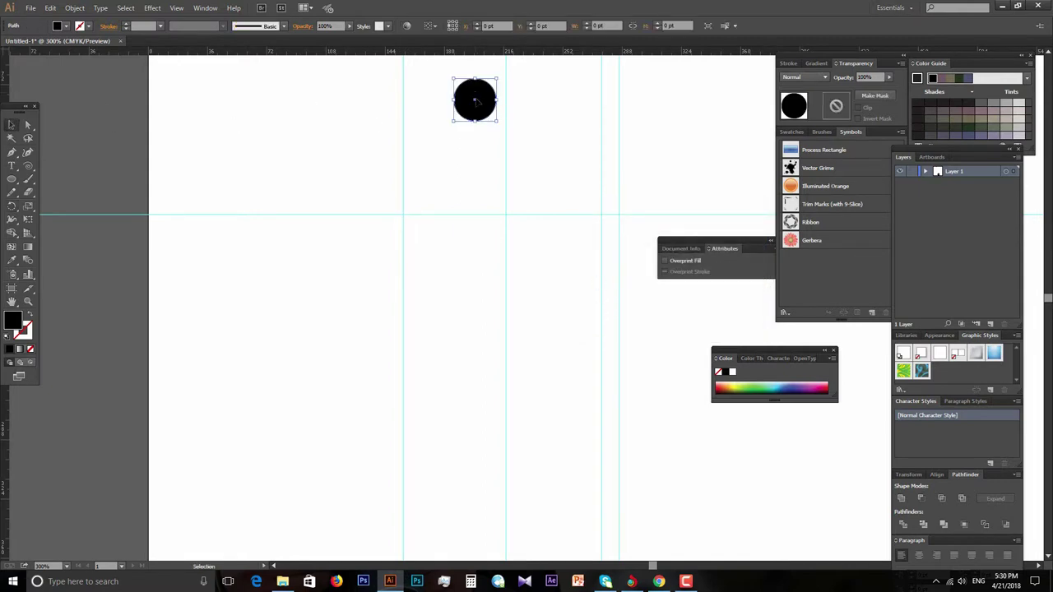
click(12, 206)
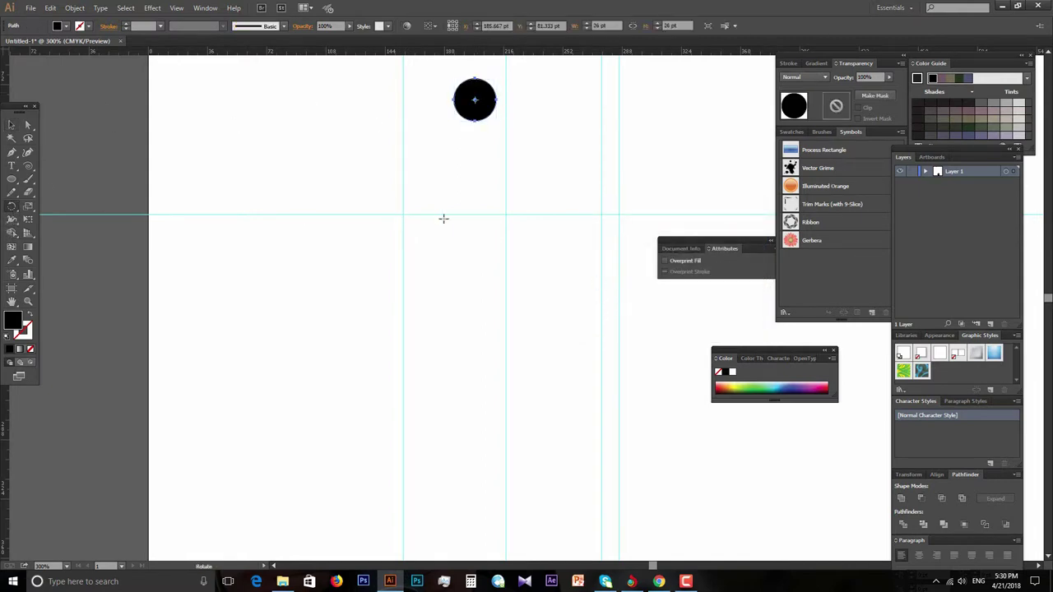
alt+click(474, 227)
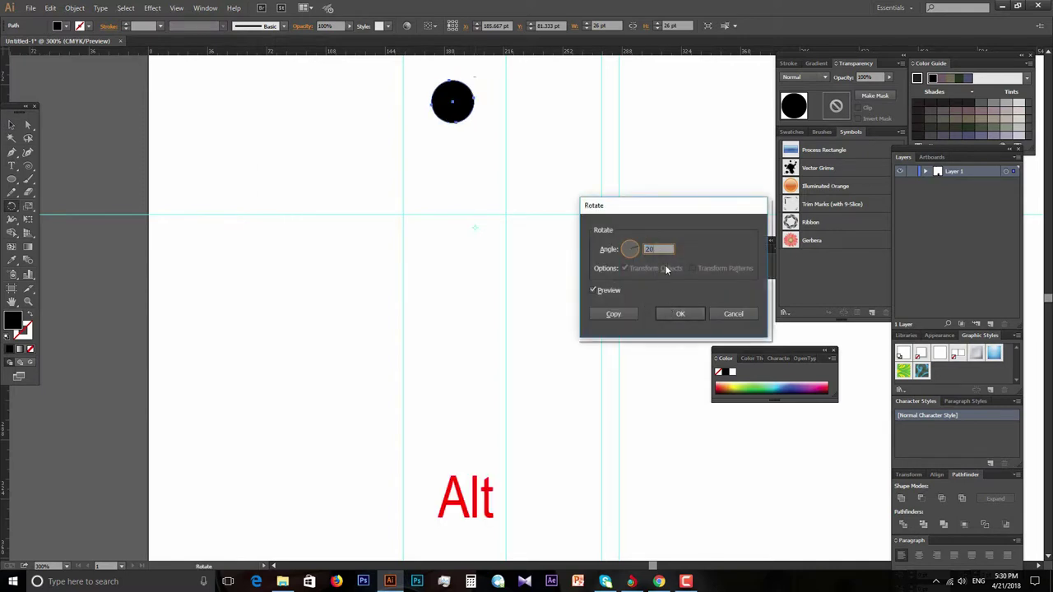
click(615, 314)
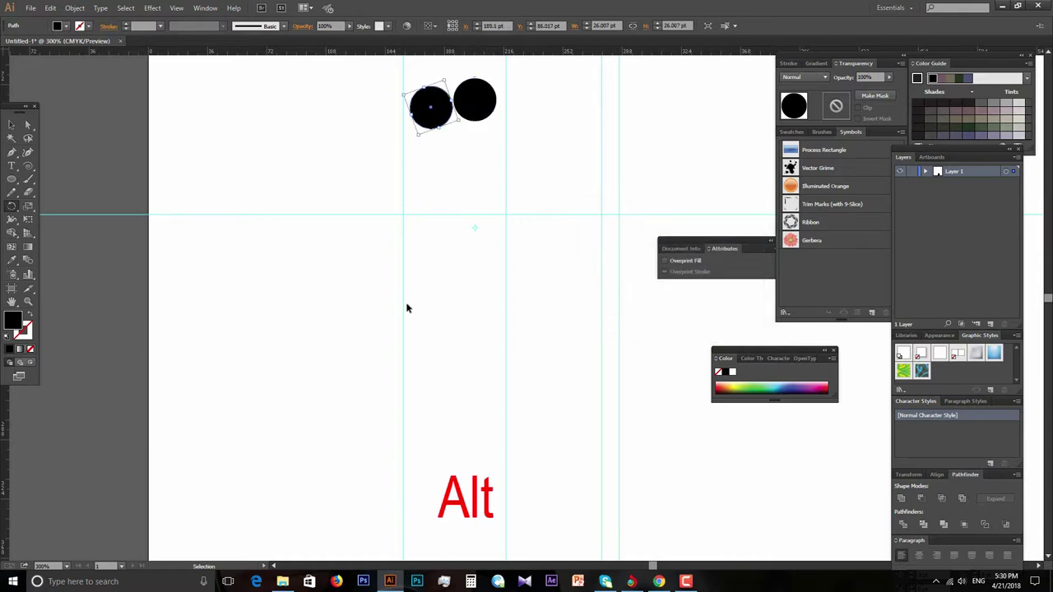
Repeat the 20° rotated copy into a dot ring, deleting the overlapping extra dot
key(ctrl+d)
key(ctrl+d)
key(ctrl+d)
key(ctrl+d)
key(ctrl+d)
key(ctrl+d)
key(ctrl+d)
key(ctrl+d)
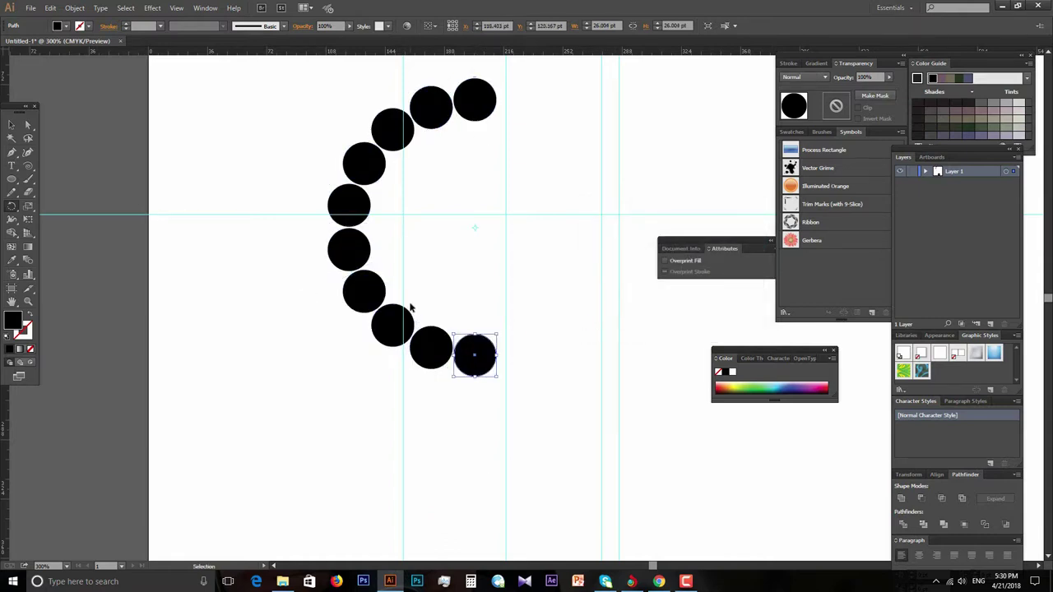
key(ctrl+d)
key(ctrl+d)
key(ctrl+d)
key(ctrl+d)
key(ctrl+d)
key(ctrl+d)
key(ctrl+d)
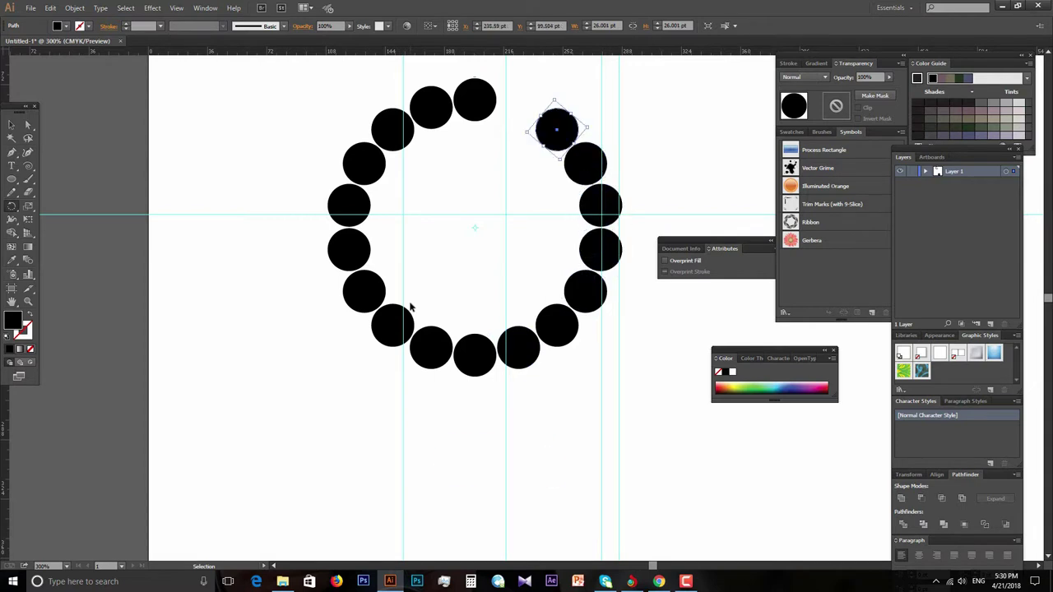
key(ctrl+d)
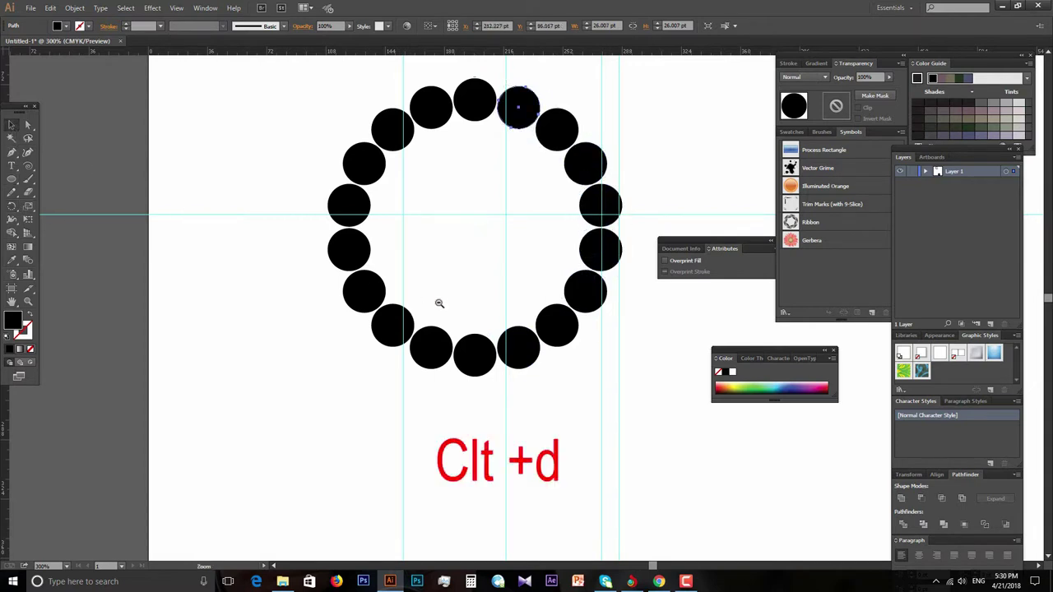
key(ctrl+minus)
key(v)
key(Delete)
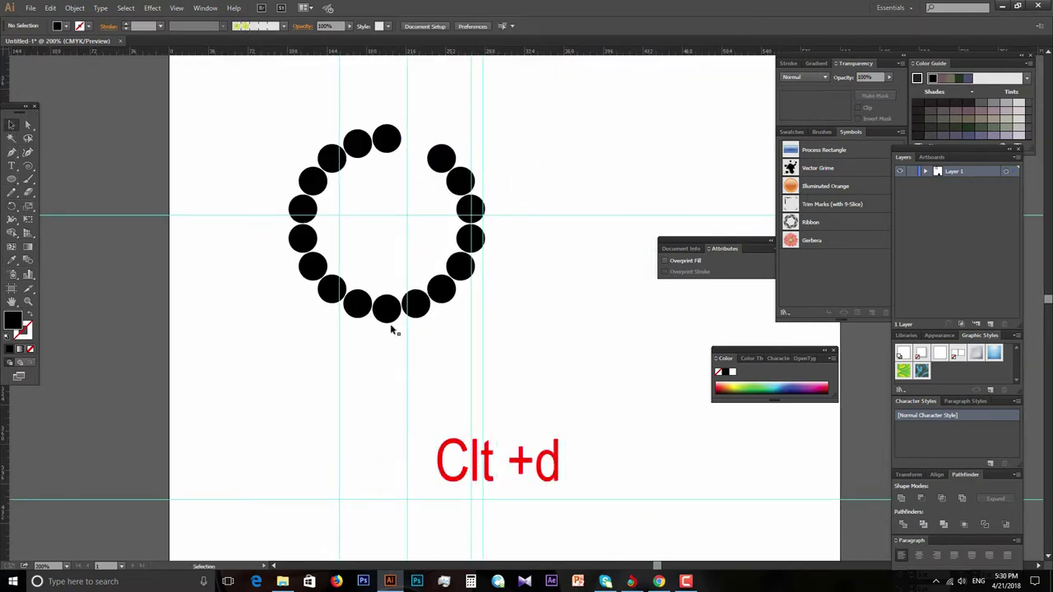
drag(230, 93, 511, 371)
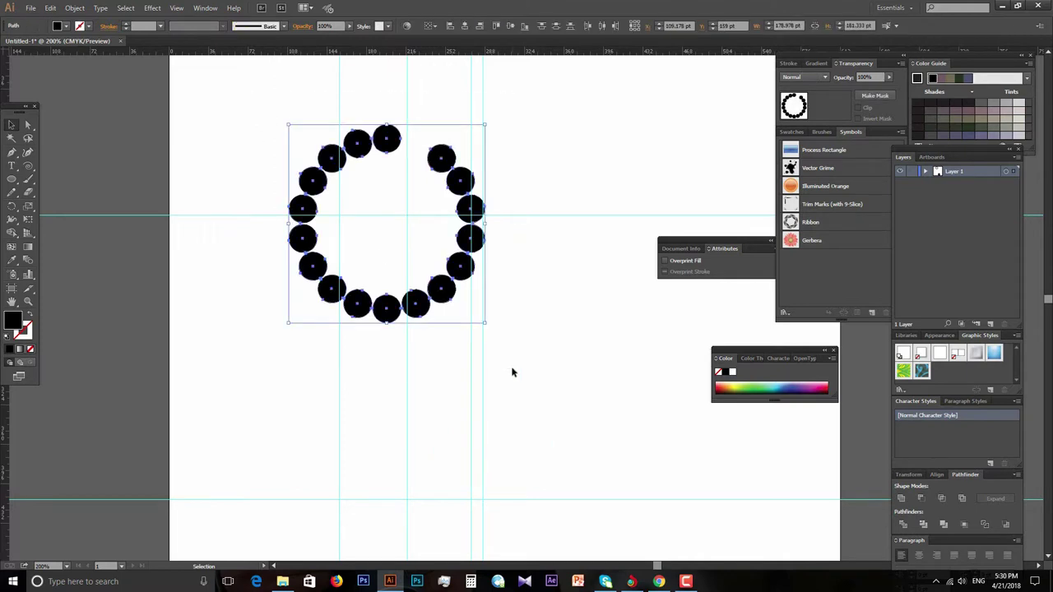
Delete the dot ring and draw a large circle filled light grey
key(Delete)
scroll(494, 371, up, 1)
click(11, 178)
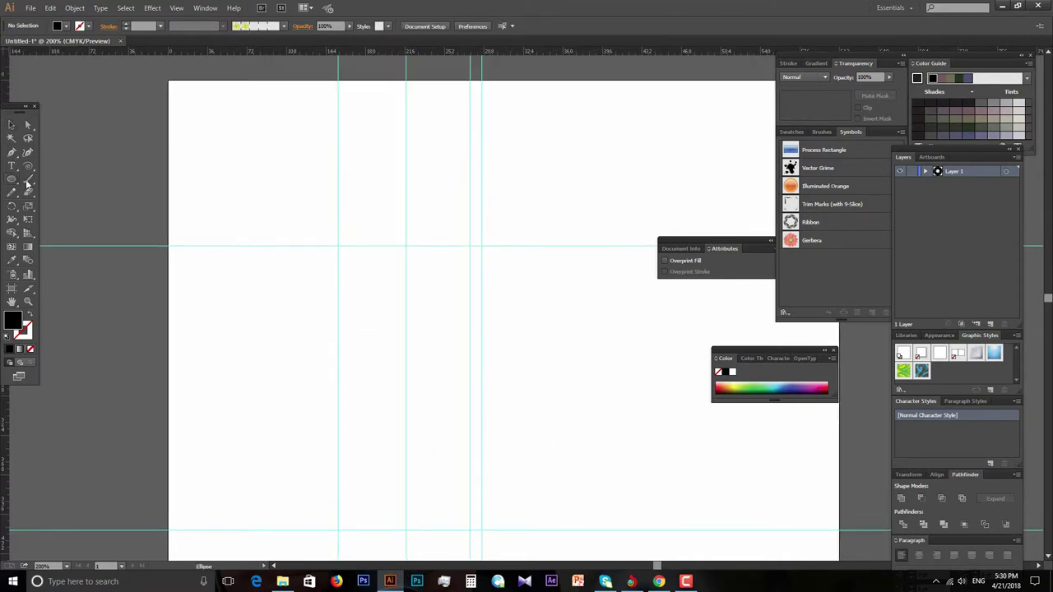
drag(307, 136, 552, 383)
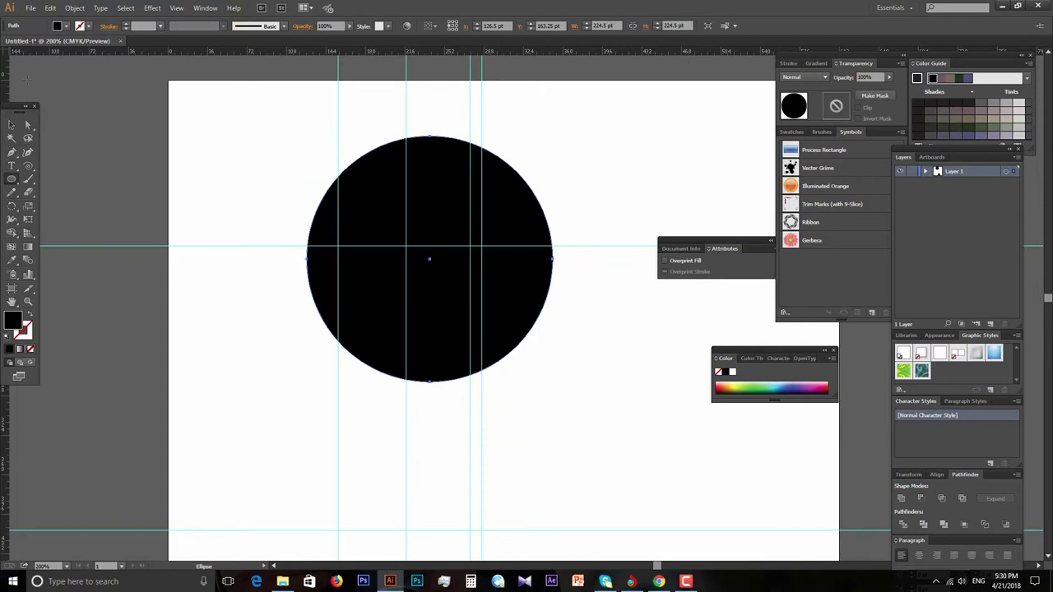
click(66, 29)
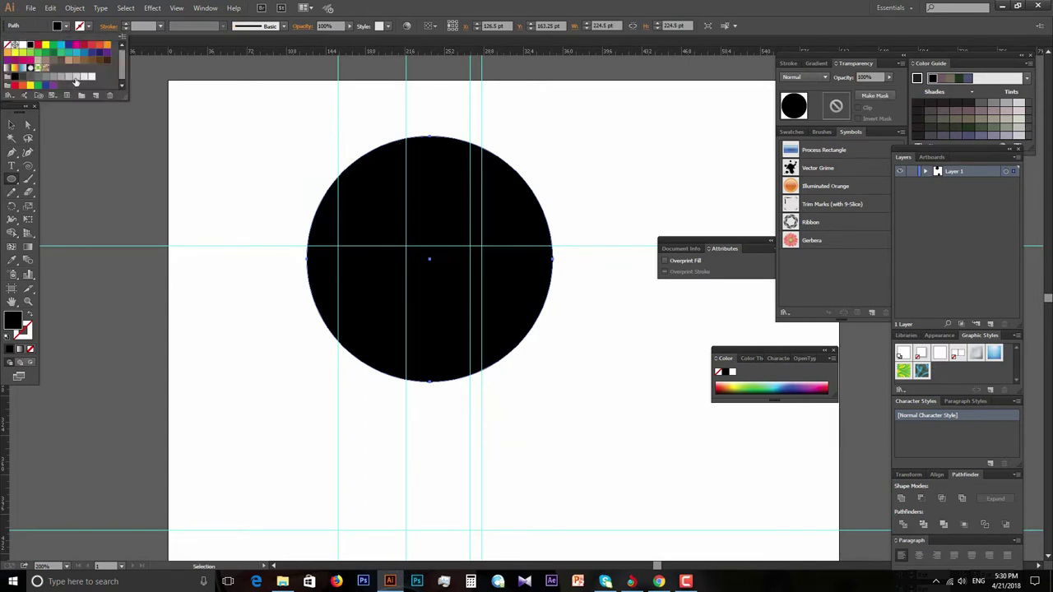
click(75, 82)
click(190, 215)
Draw a small circle inside the upper left of the grey circle
key(z)
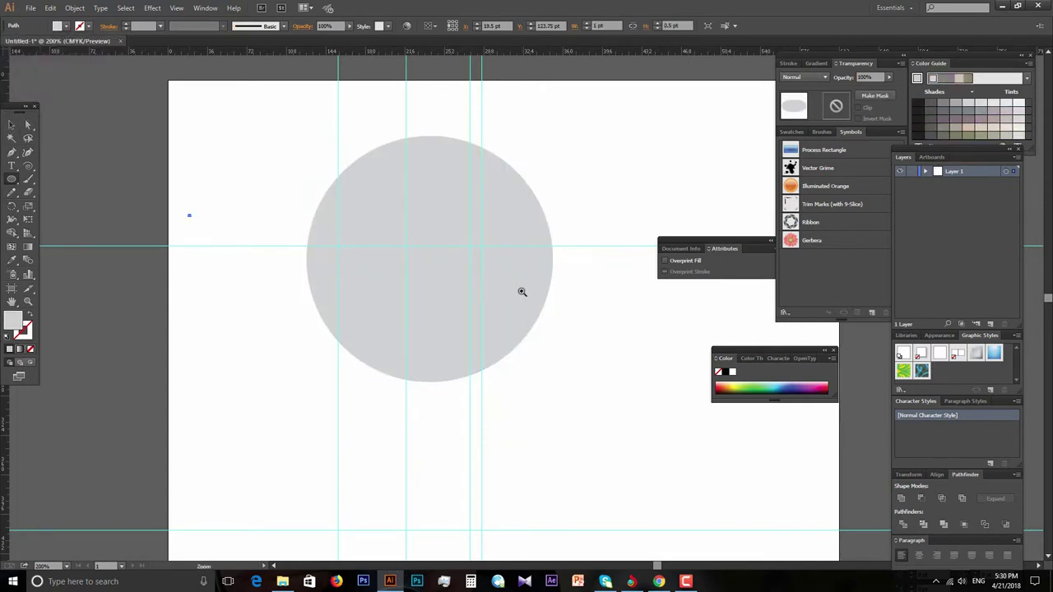
click(521, 291)
click(11, 179)
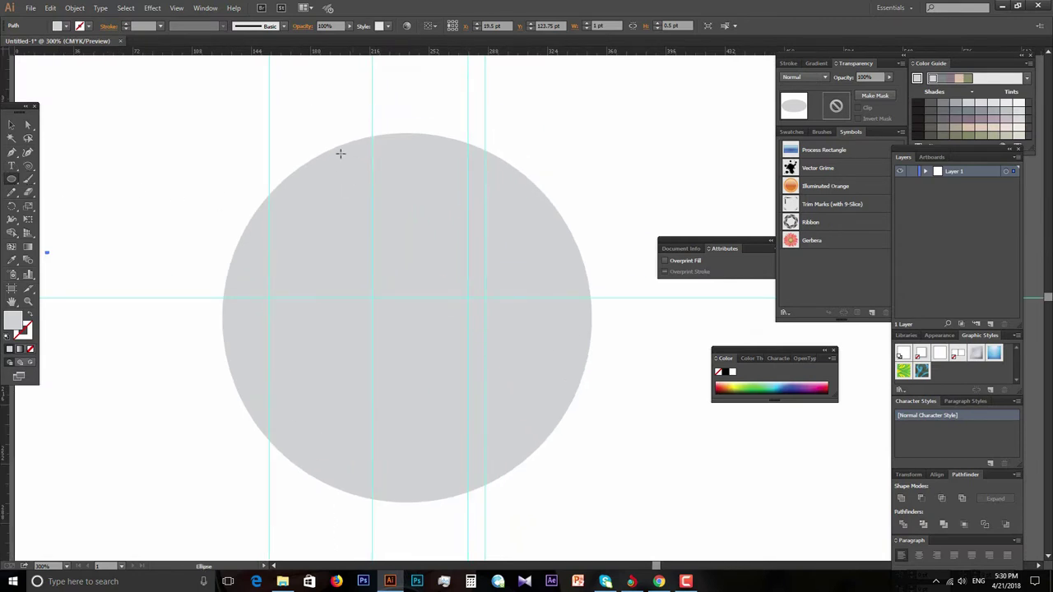
drag(341, 153, 361, 173)
key(v)
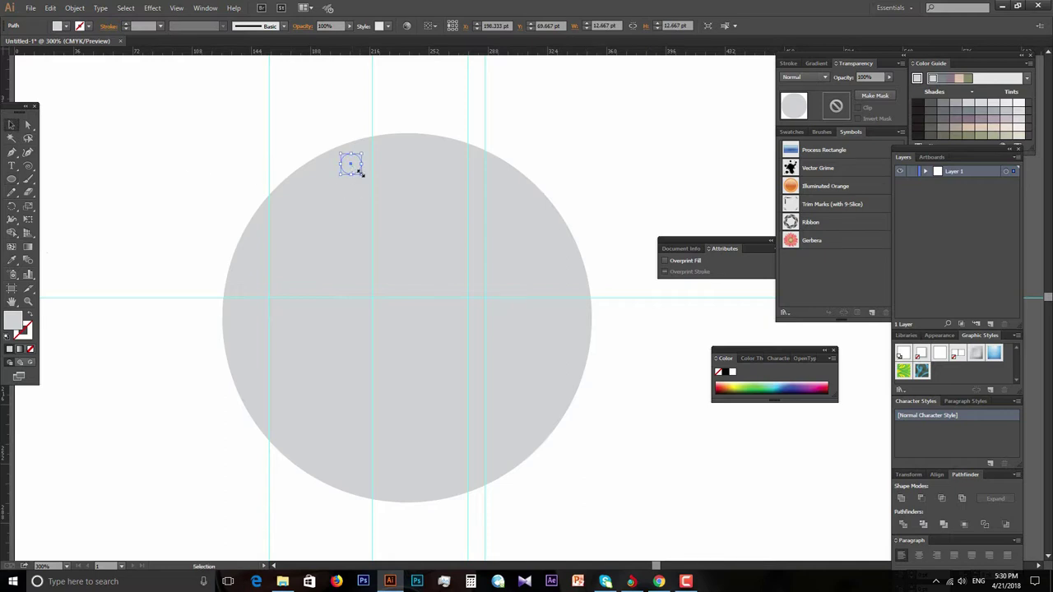
Launch Calculator from the system search
click(156, 580)
text(ca)
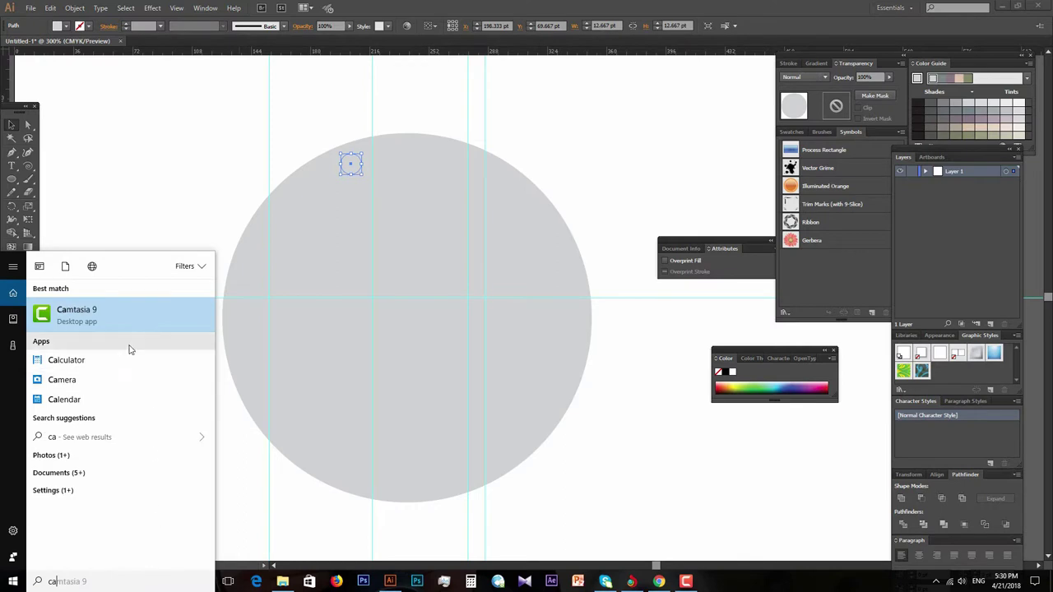
click(117, 362)
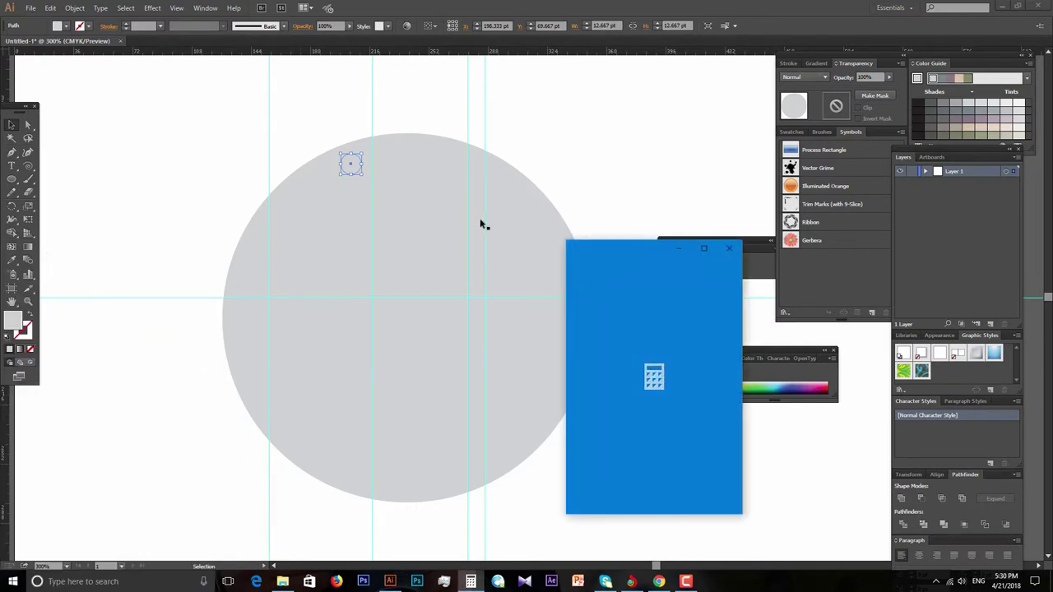
Divide 360 by 12 in Calculator to get 30, then close it
click(676, 472)
click(676, 446)
click(633, 499)
click(718, 393)
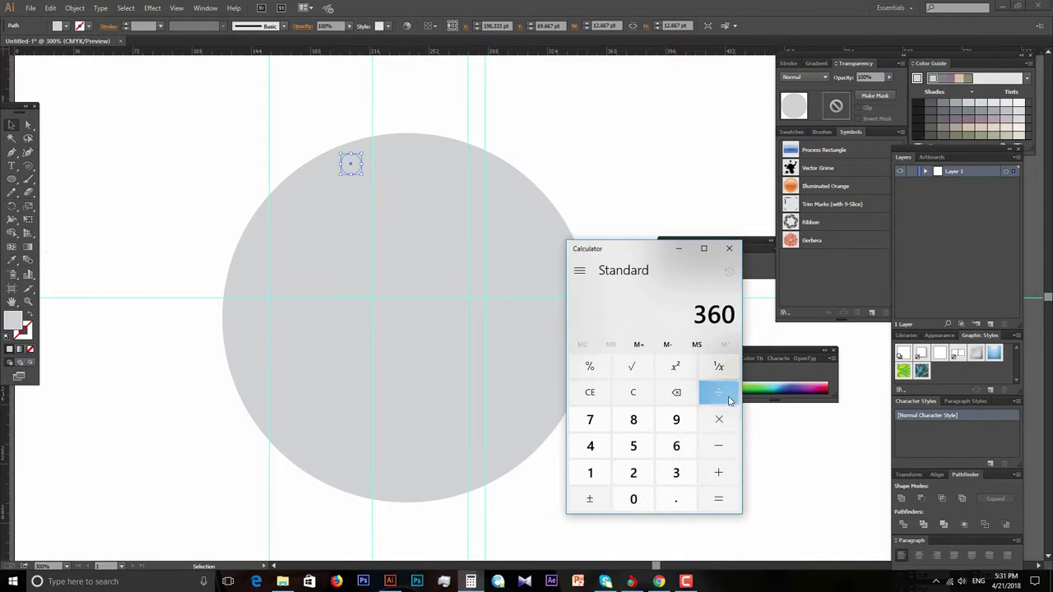
click(589, 472)
click(633, 472)
click(718, 498)
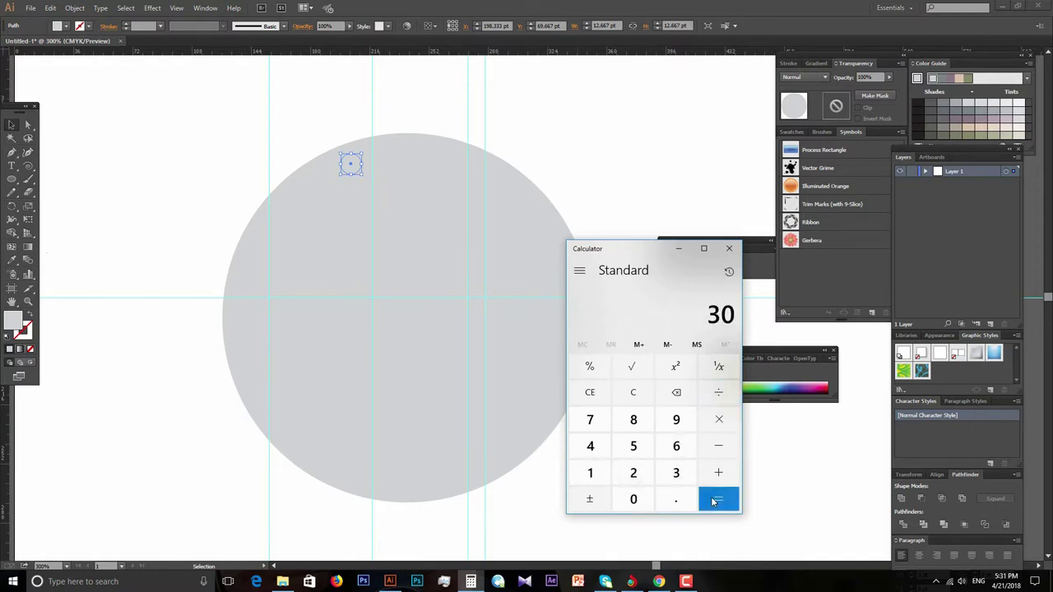
click(729, 248)
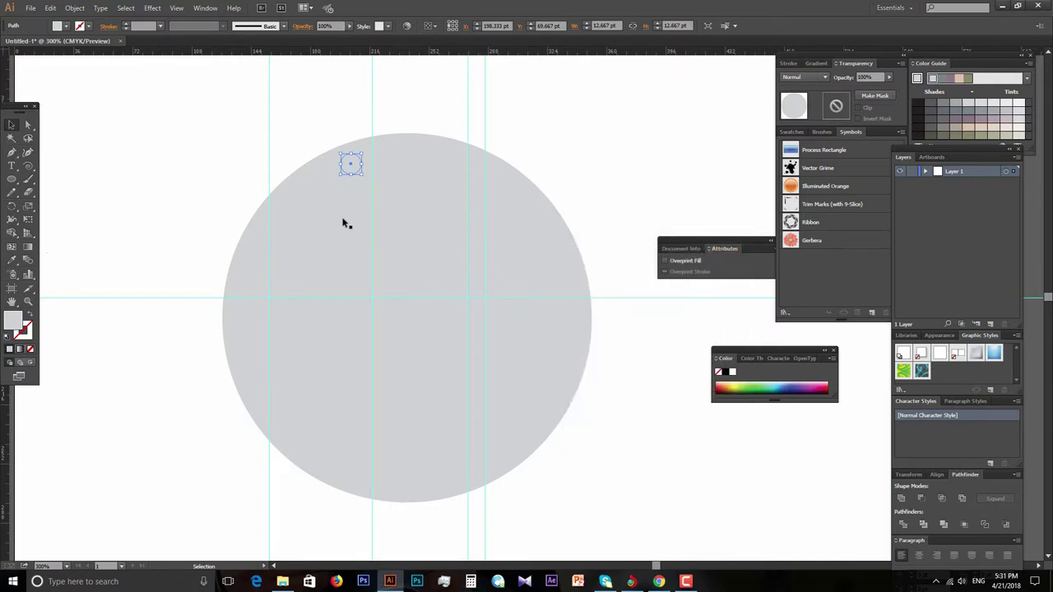
Fill the small circle solid black
click(66, 27)
click(29, 46)
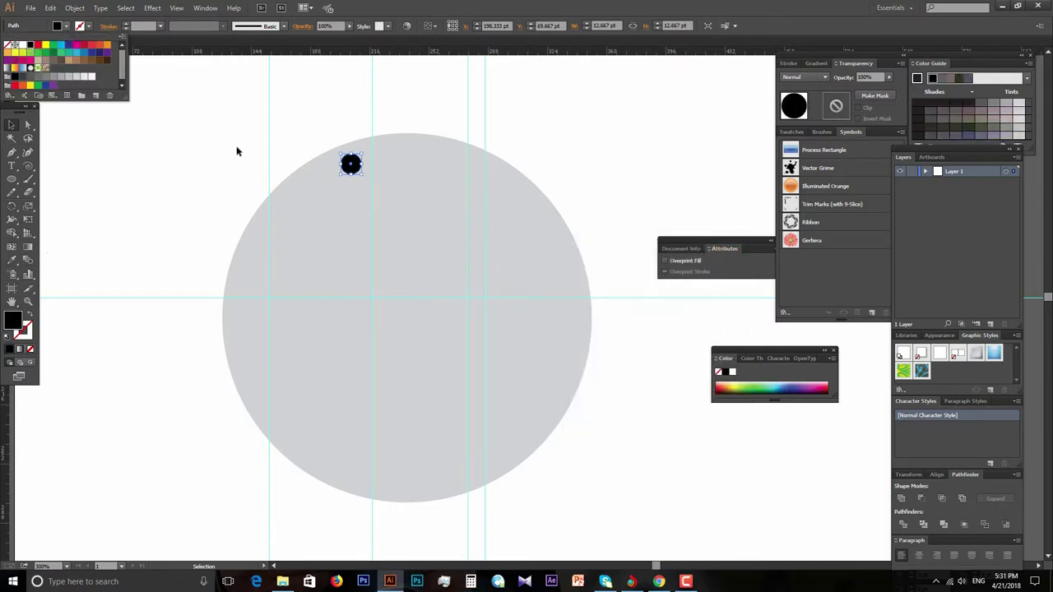
click(188, 189)
click(289, 128)
click(353, 164)
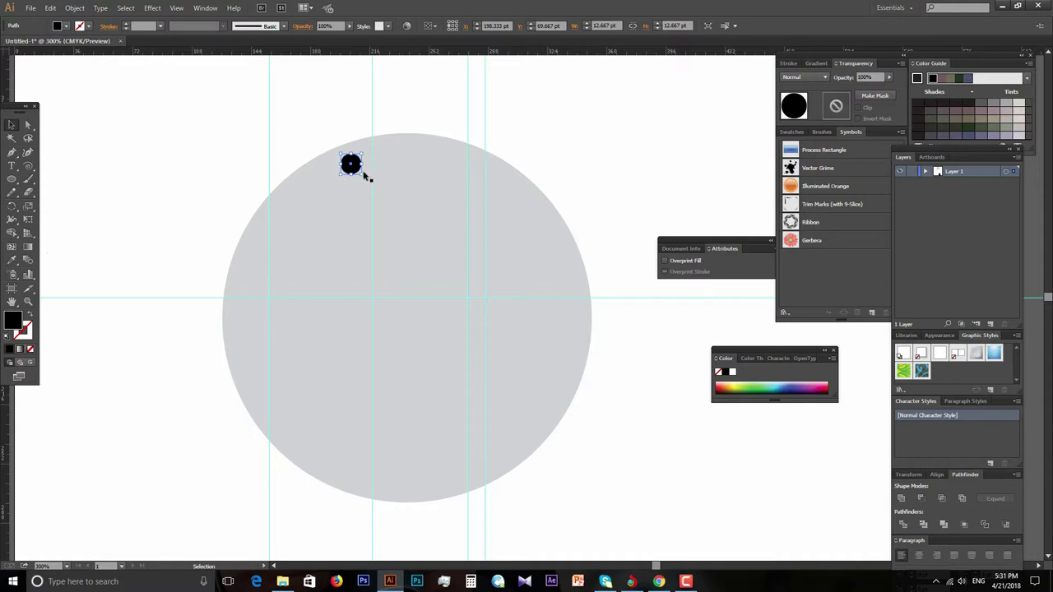
click(455, 339)
Add a vertical and a horizontal guide and align both circles' horizontal centres
drag(7, 455, 407, 437)
drag(406, 51, 437, 317)
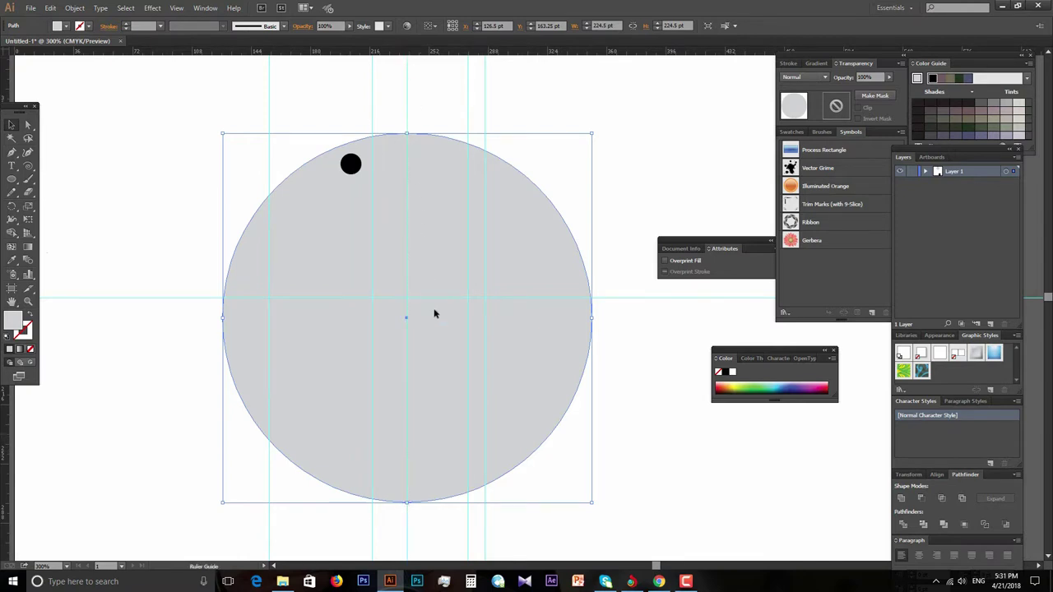
click(351, 165)
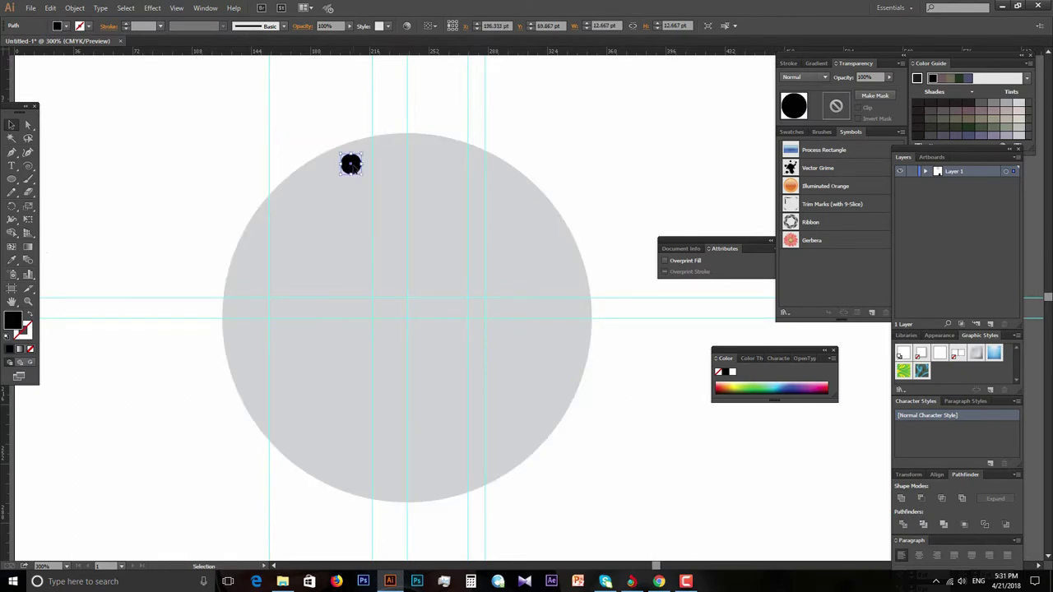
click(449, 208)
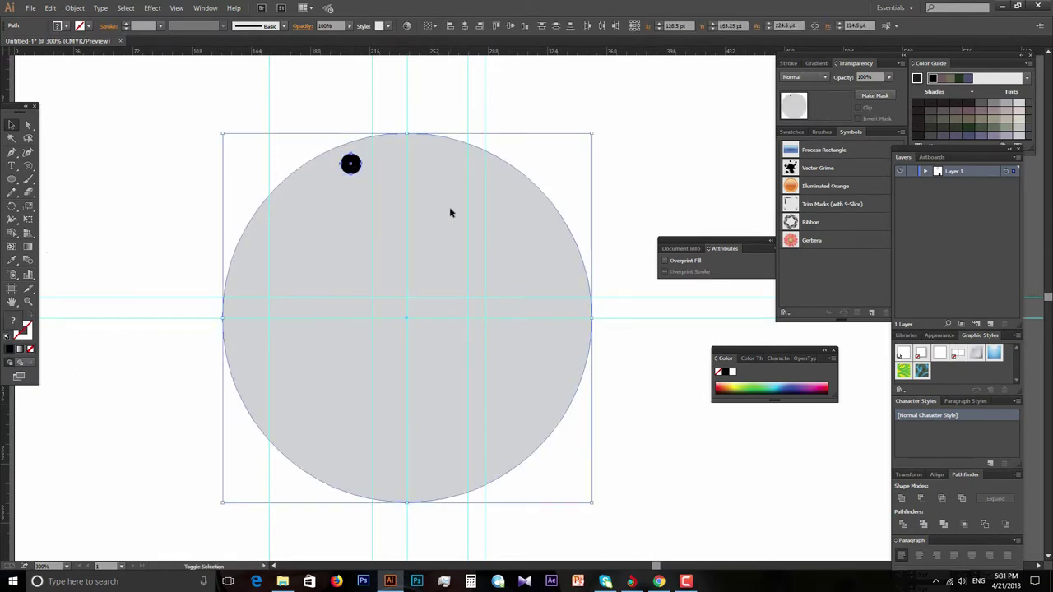
click(463, 28)
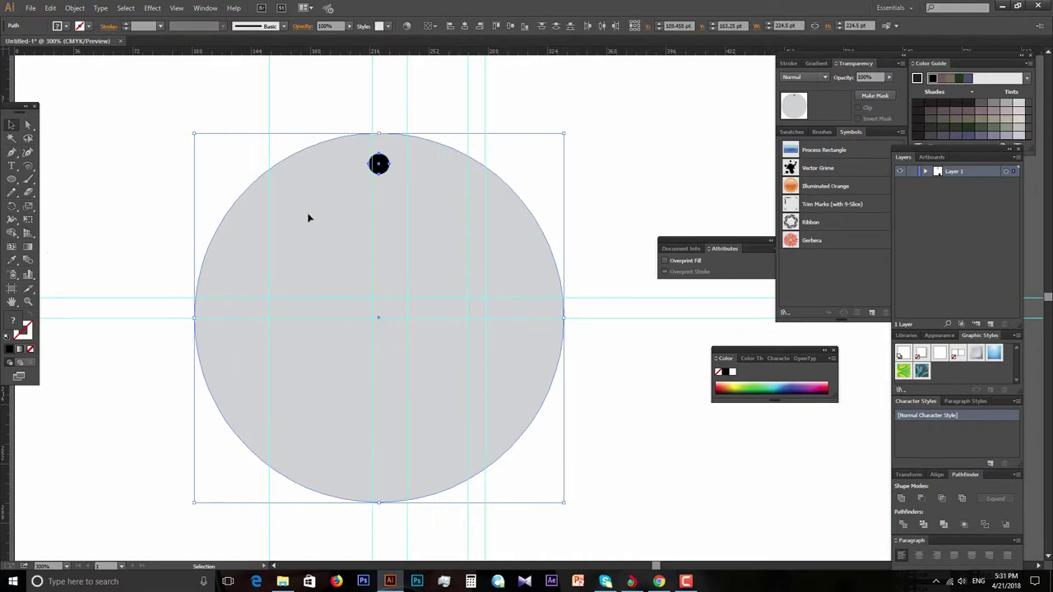
Position the black dot on the centre line at the top of the grey circle
click(379, 163)
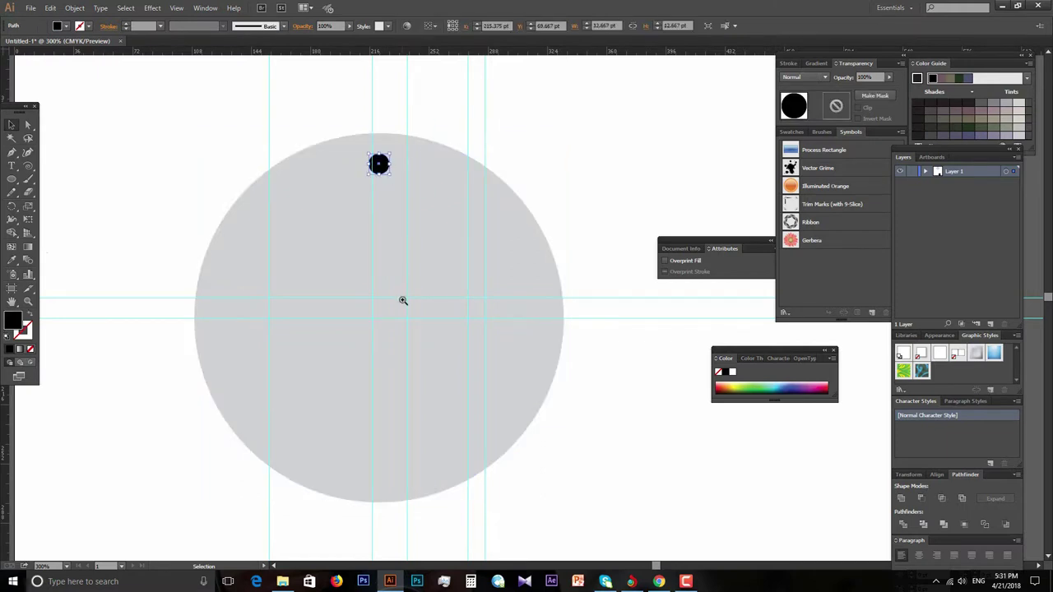
key(ctrl+plus)
drag(439, 287, 358, 252)
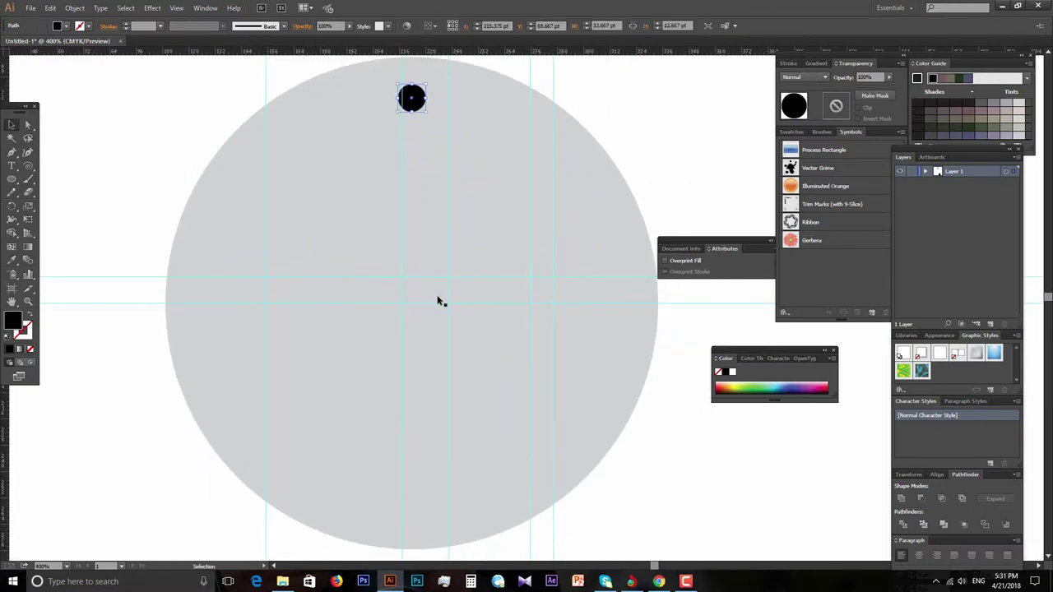
click(439, 301)
drag(437, 301, 429, 302)
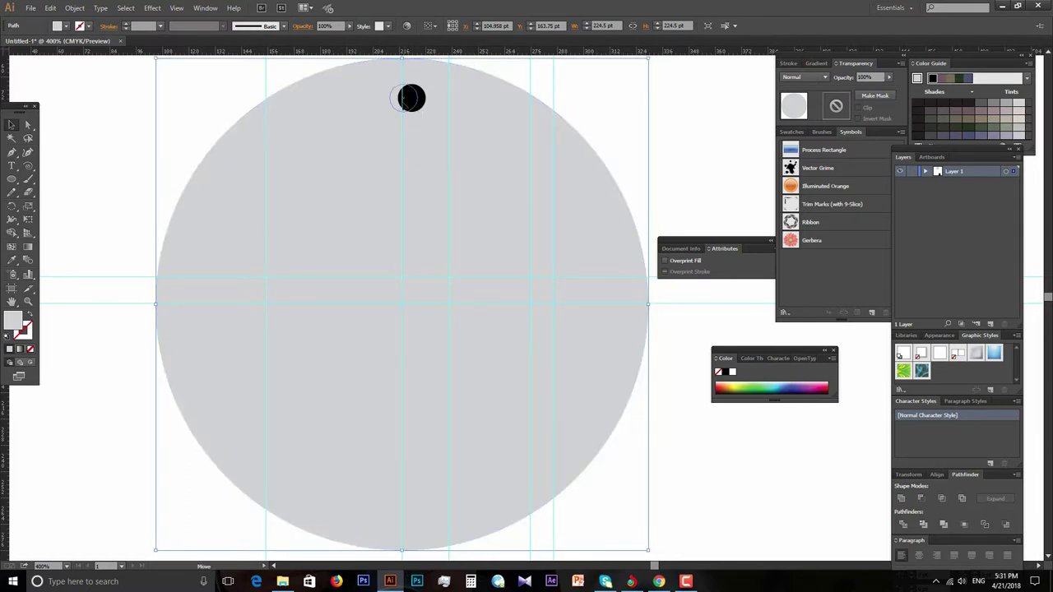
drag(403, 97, 403, 98)
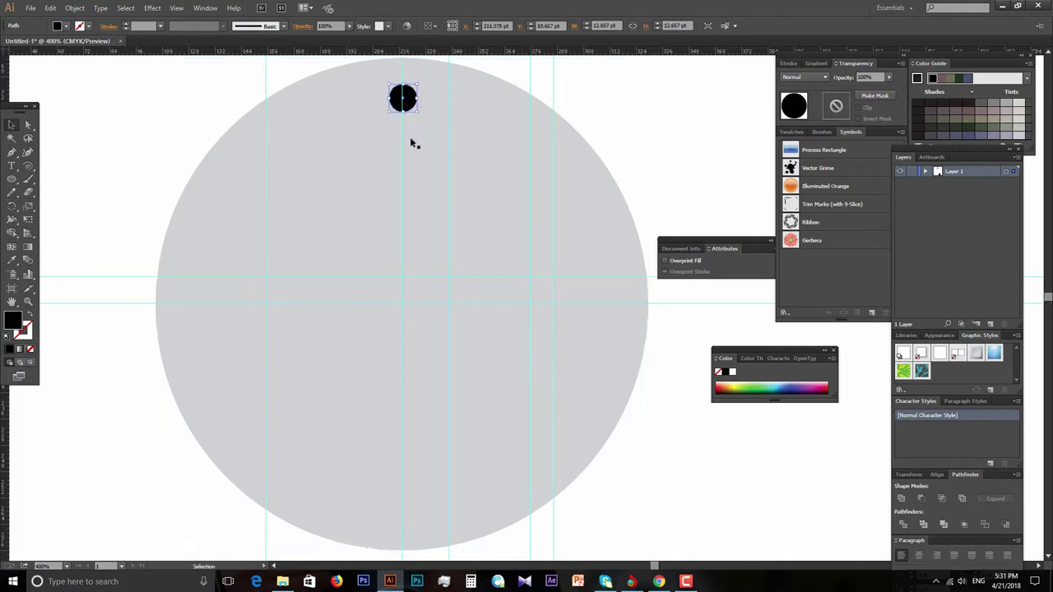
click(418, 293)
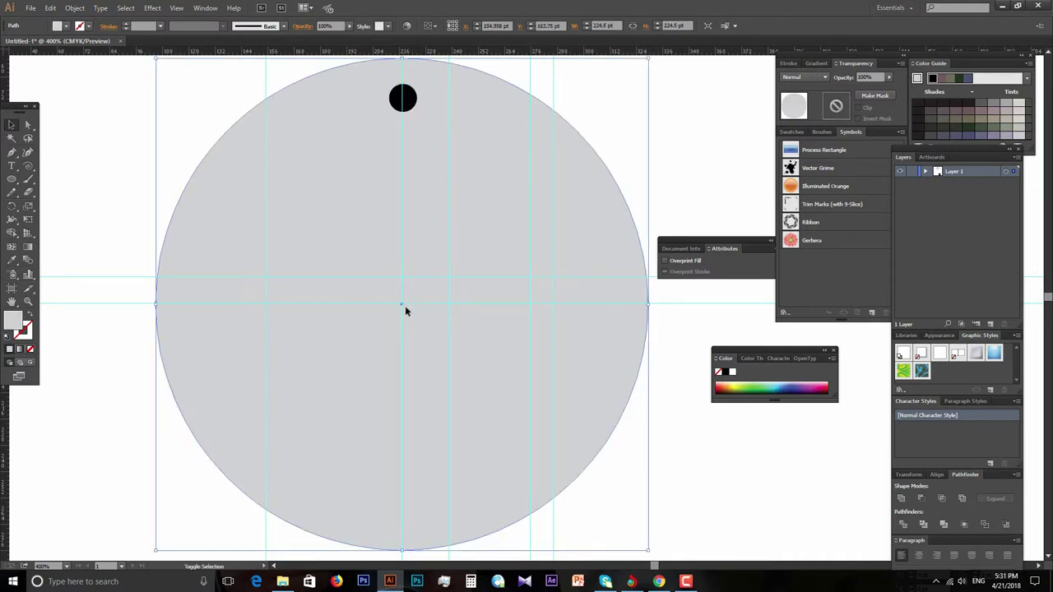
click(595, 128)
click(404, 98)
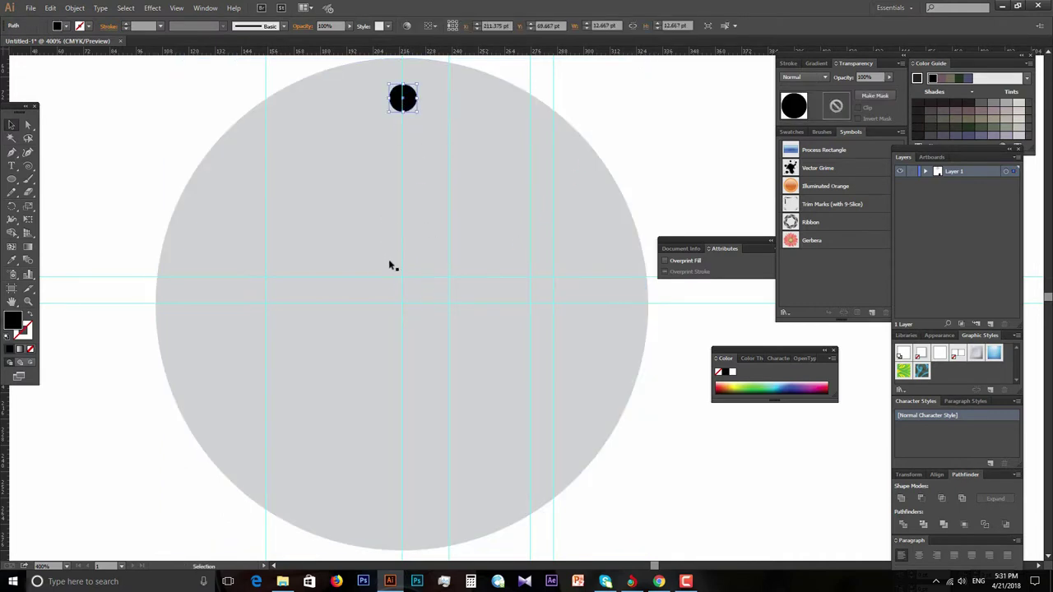
click(11, 208)
Copy the dot at 30° around the grey circle's centre, repeating until twelve dots ring it
alt+click(402, 304)
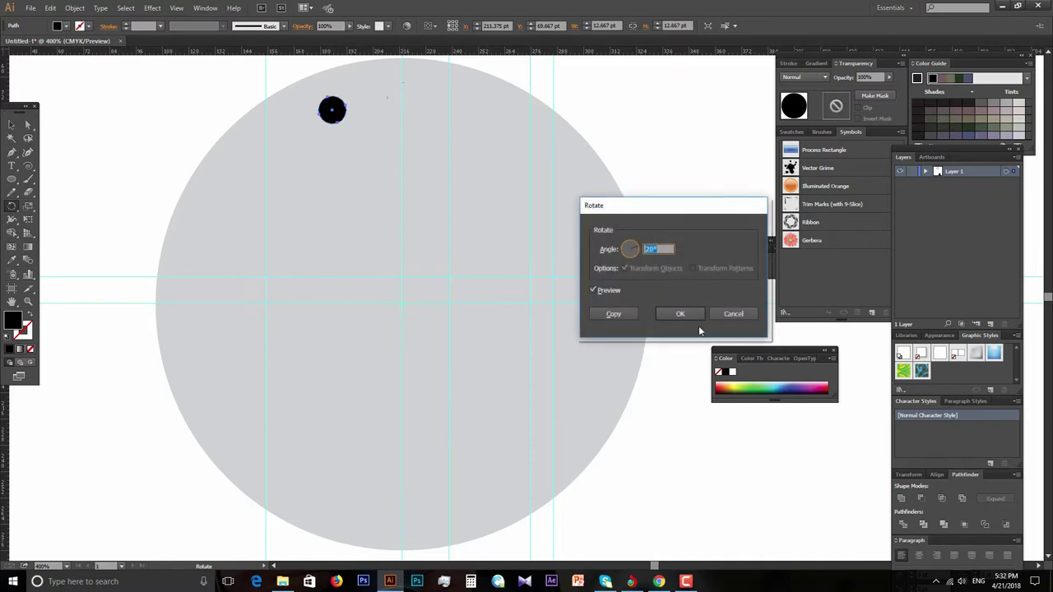
key(alt)
text(30)
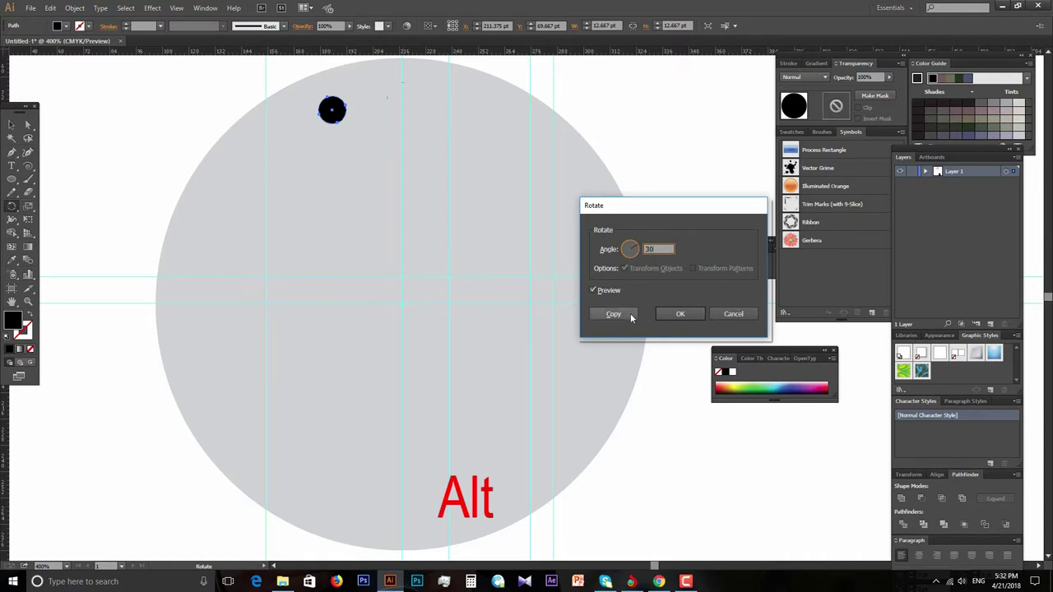
click(625, 313)
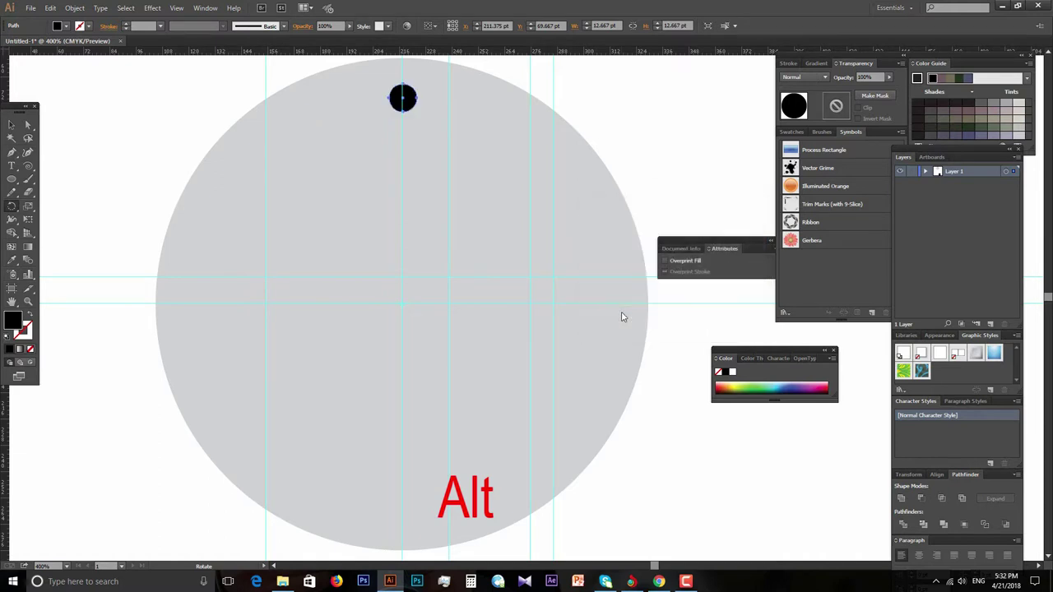
key(ctrl+d)
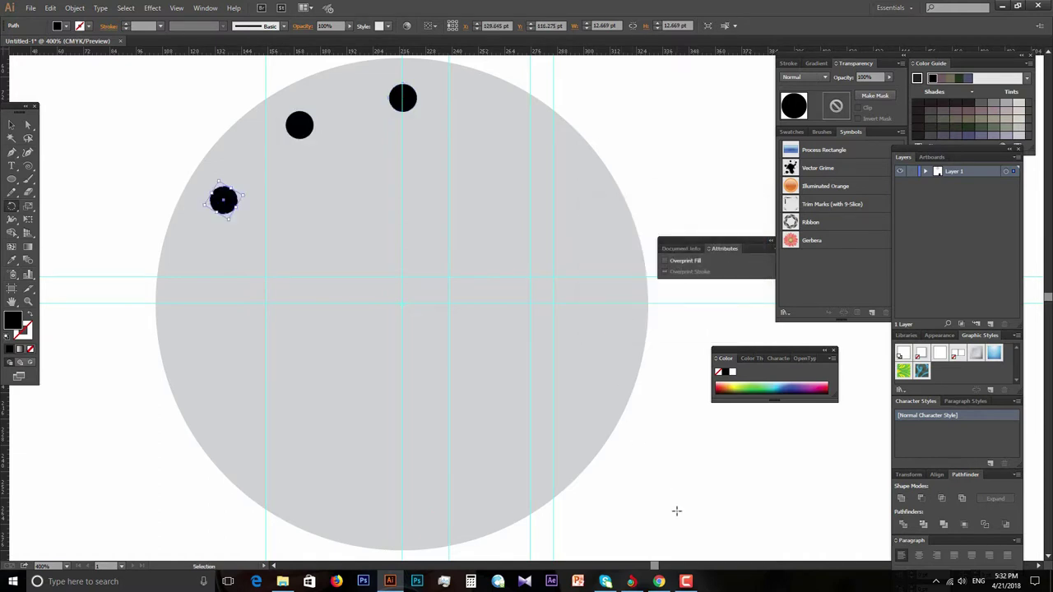
key(ctrl+d)
key(ctrl+d)
key(ctrl+d)
key(ctrl+d)
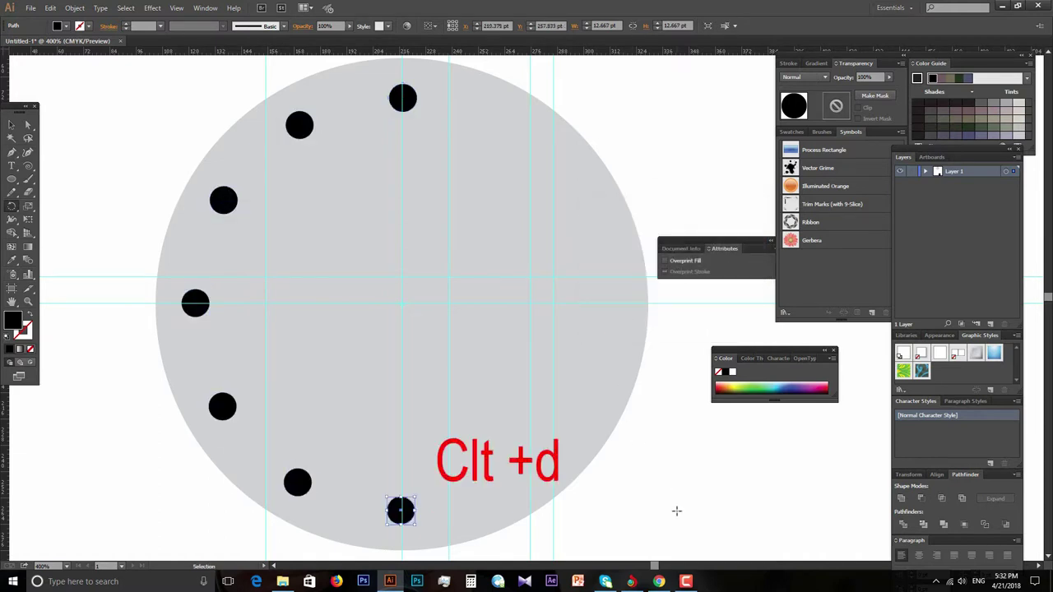
key(ctrl+d)
key(ctrl+d)
key(ctrl+d)
key(ctrl+d)
key(ctrl+d)
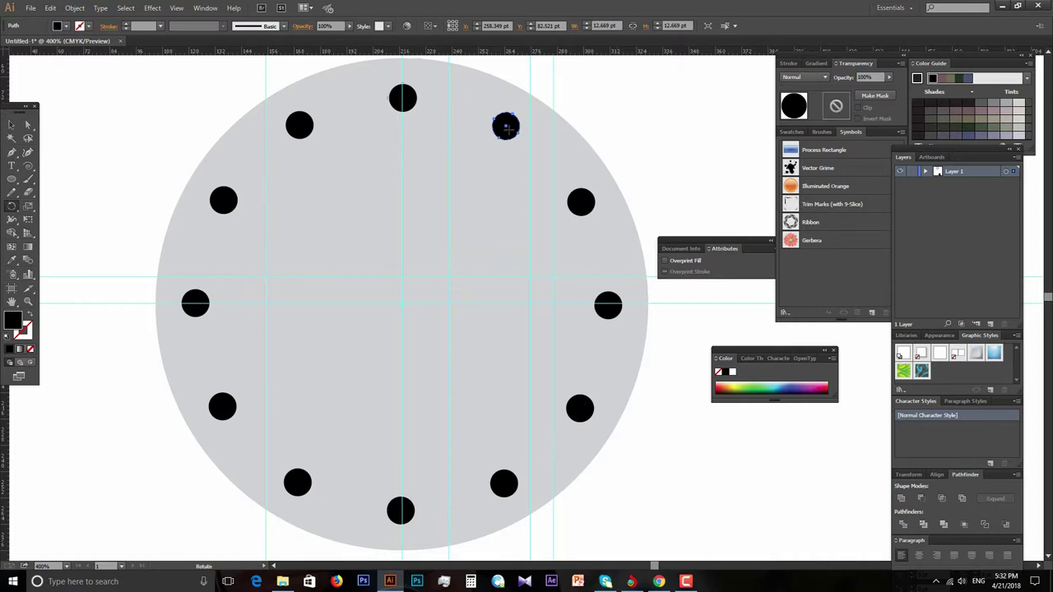
click(11, 125)
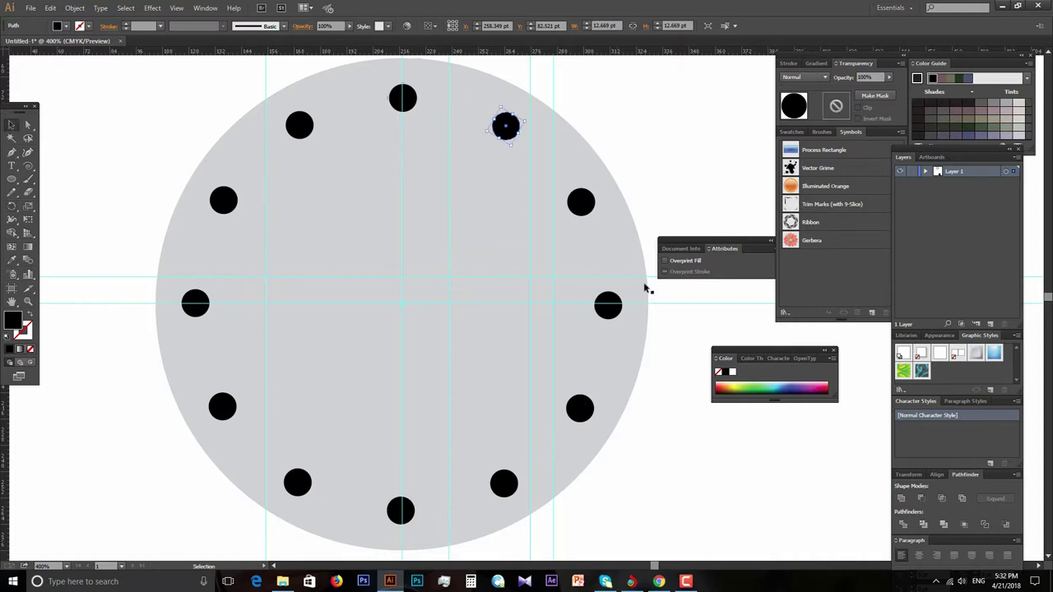
Zoom in and out to inspect the ring of twelve dots up close
click(682, 466)
key(ctrl+minus)
key(ctrl+minus)
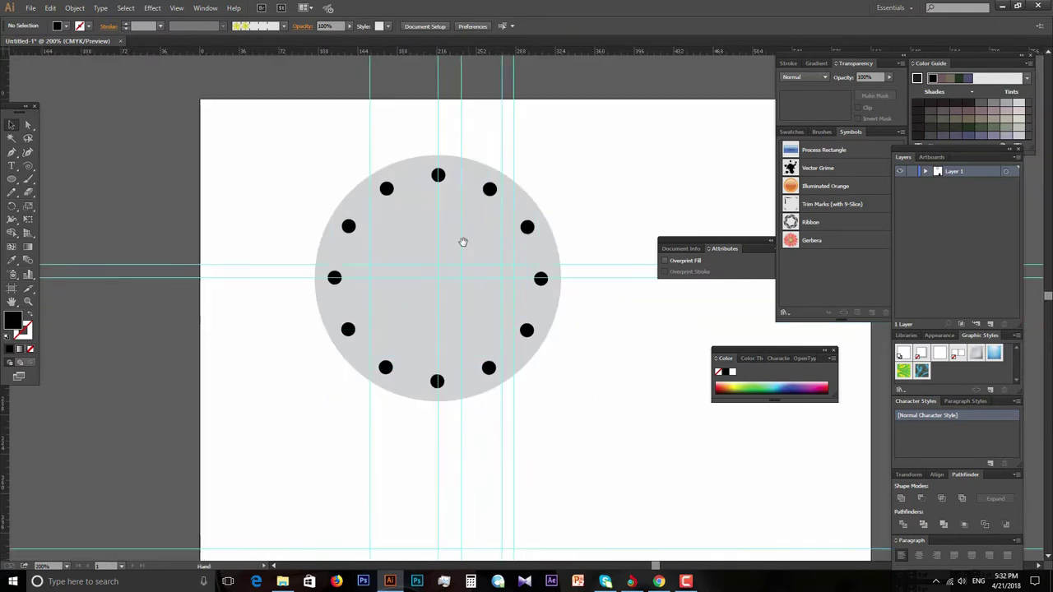
key(ctrl+plus)
key(ctrl+plus)
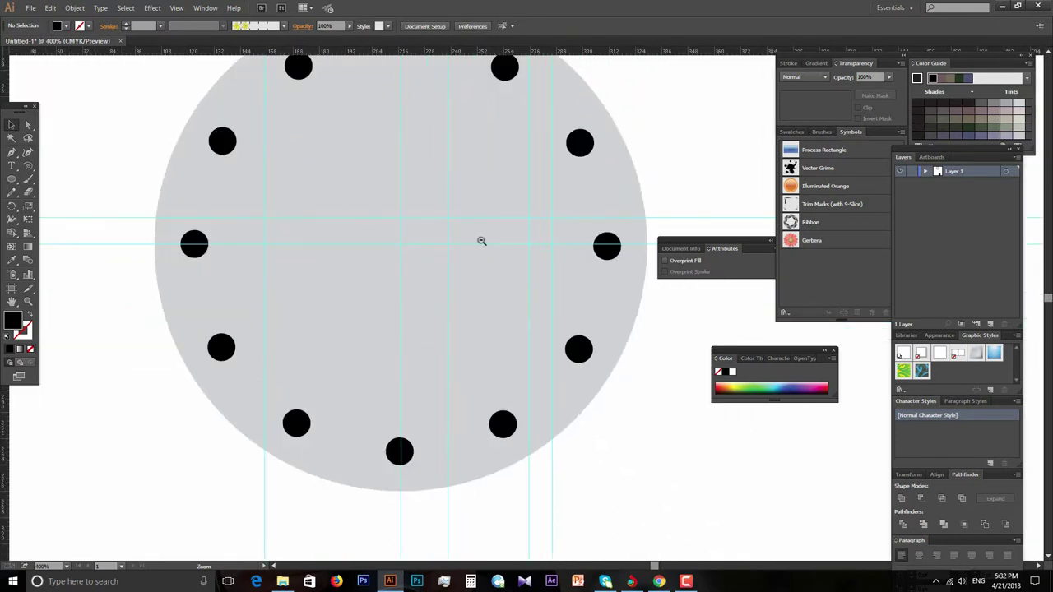
key(ctrl+minus)
key(ctrl+plus)
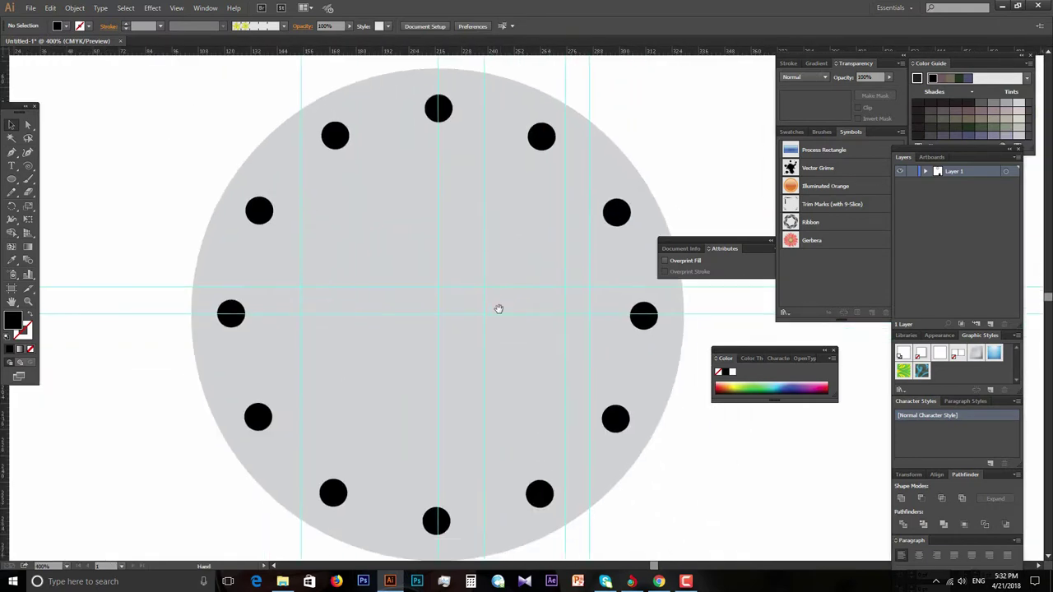
ctrl+click(508, 318)
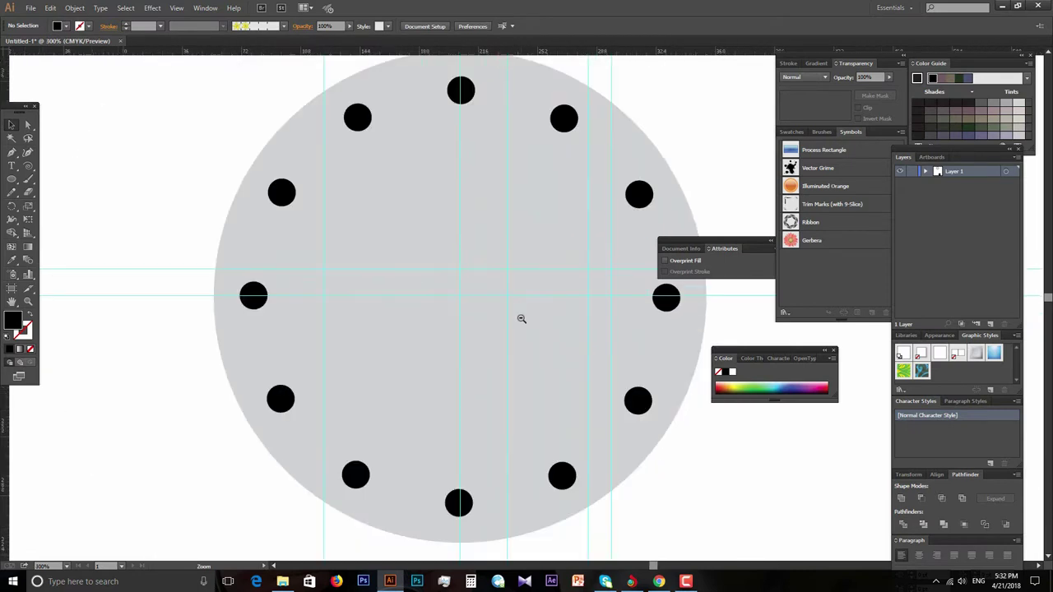
ctrl+alt+click(521, 318)
ctrl+click(534, 284)
ctrl+click(519, 236)
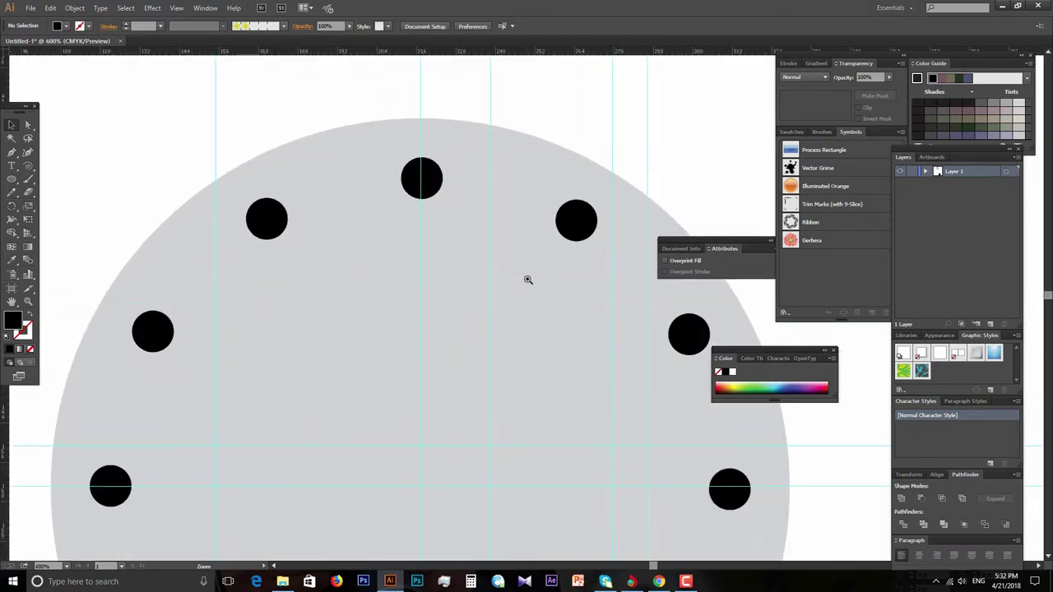
ctrl+alt+click(530, 307)
mouse_move(624, 425)
mouse_down()
mouse_move(554, 329)
mouse_move(540, 288)
mouse_up()
ctrl+click(529, 293)
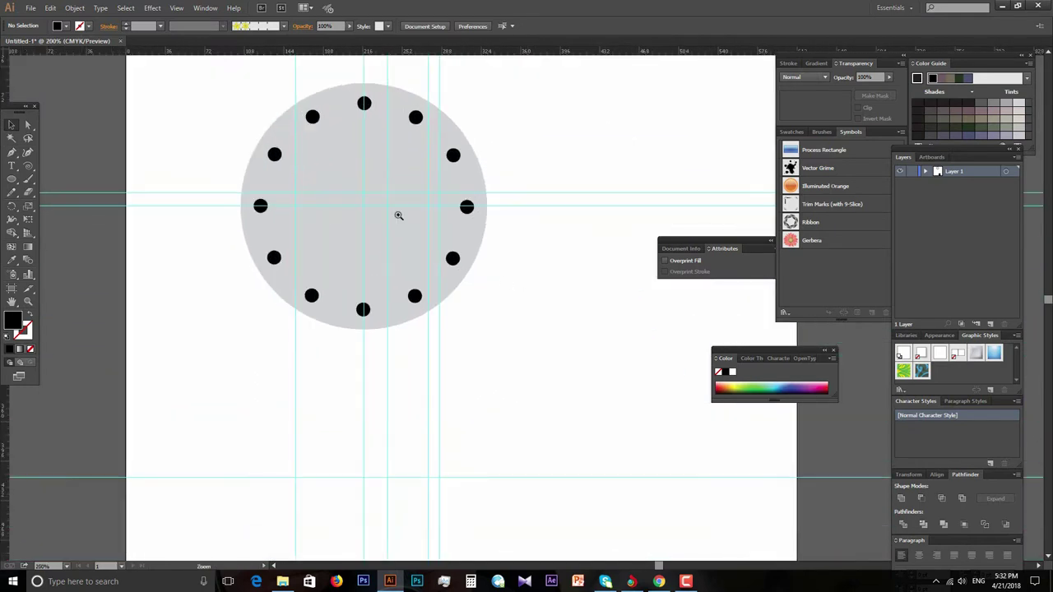
Delete the grey circle together with all its dots
drag(183, 90, 556, 361)
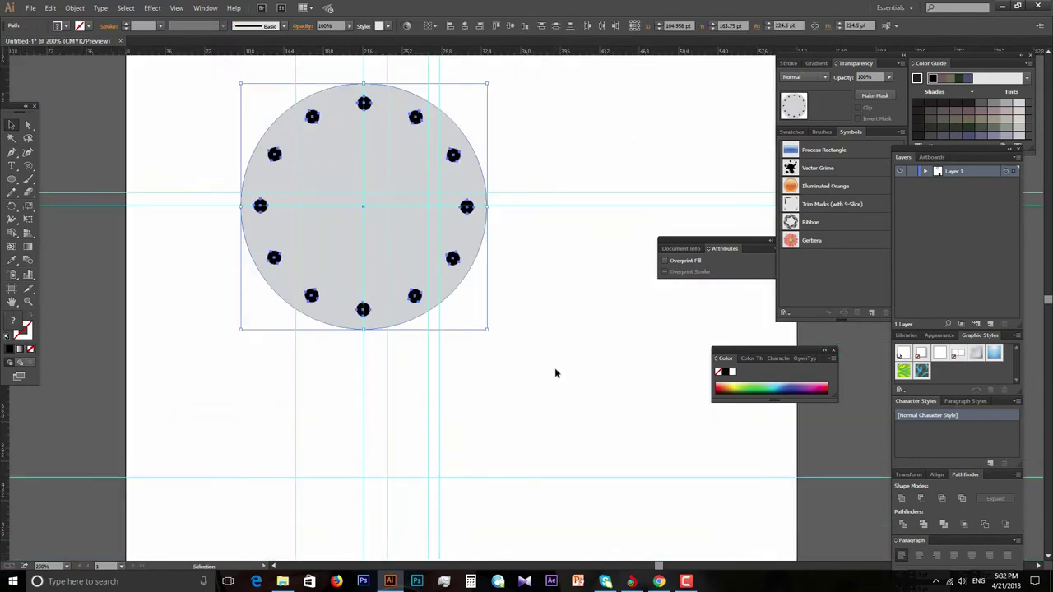
key(Delete)
drag(469, 275, 477, 390)
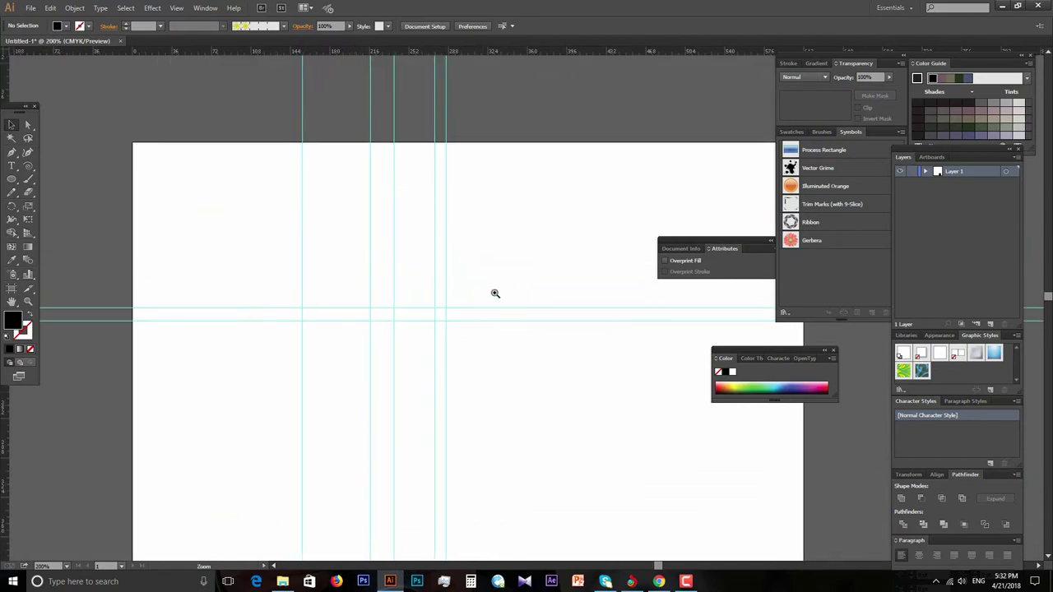
Draw a large black rectangle on the empty artboard
ctrl+click(494, 294)
scroll(496, 291, down, 2)
ctrl+alt+click(485, 294)
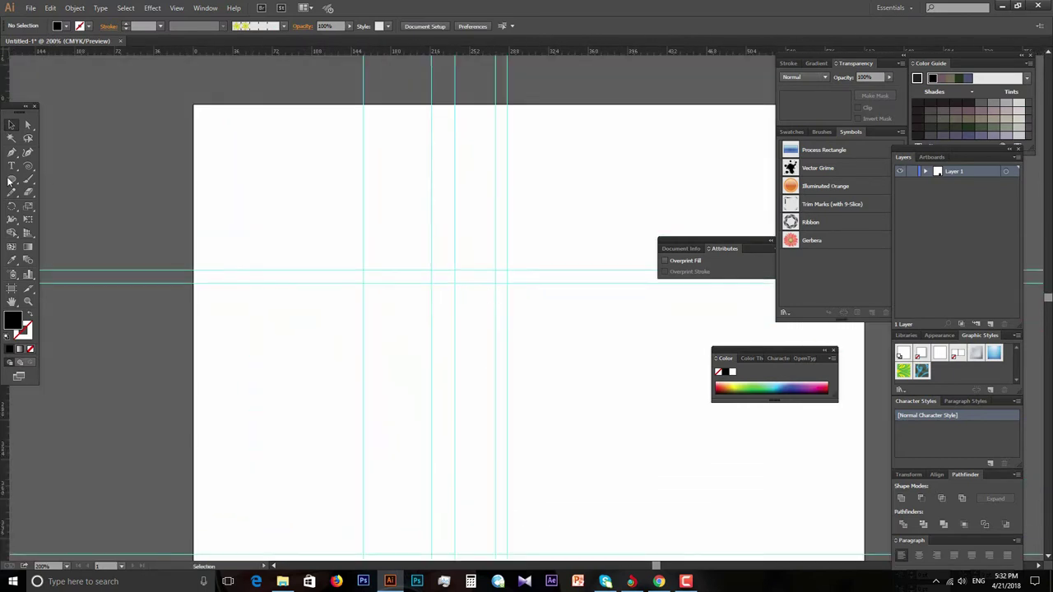
drag(12, 177, 50, 178)
mouse_move(311, 164)
mouse_down()
mouse_move(580, 393)
mouse_move(593, 416)
mouse_up()
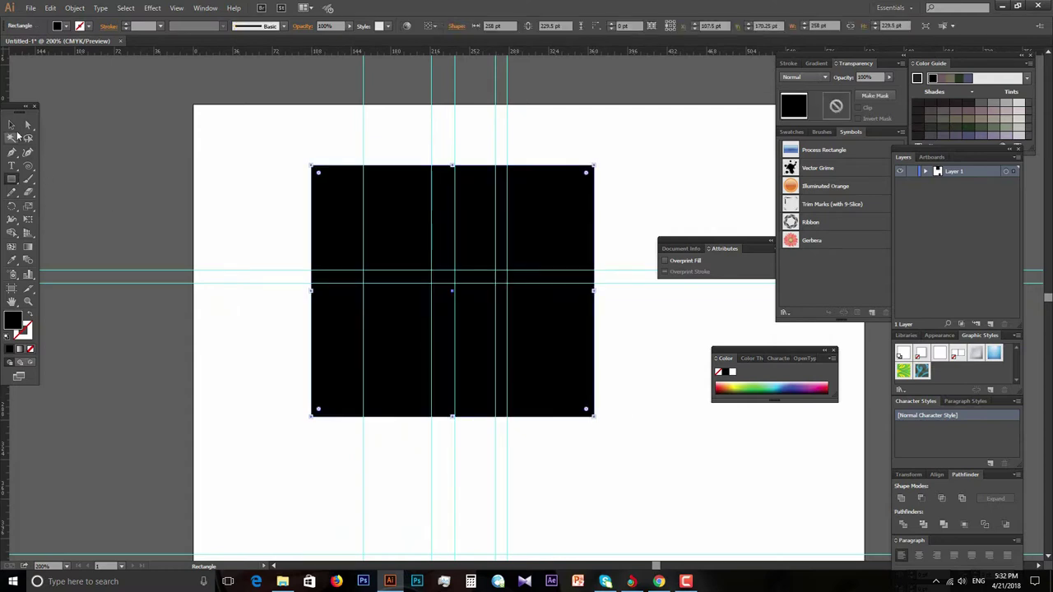
Drag a corner widget to round the rectangle's corners strongly, then zoom in
click(27, 124)
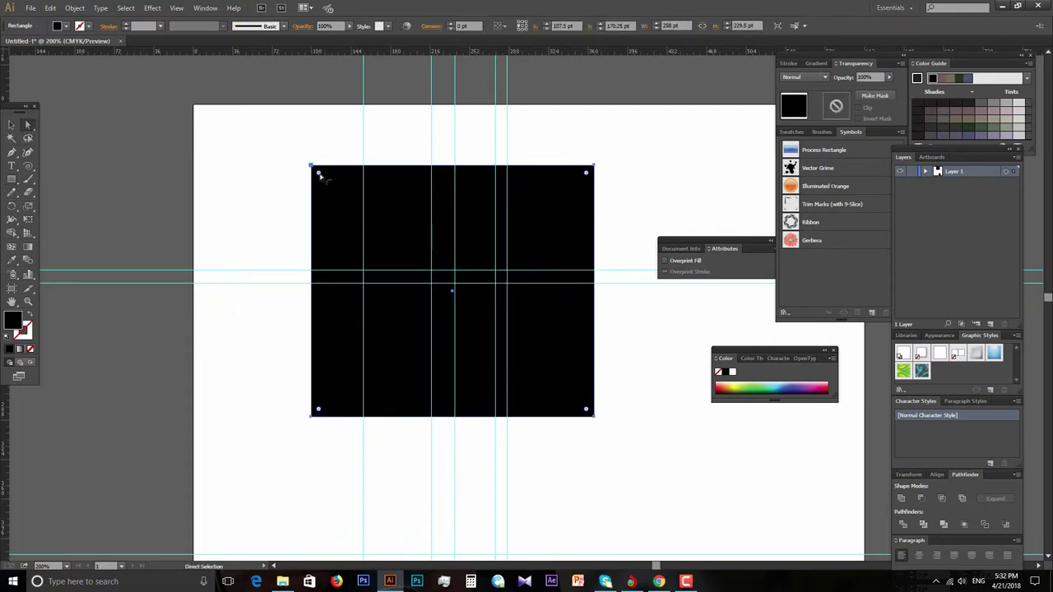
drag(319, 175, 419, 260)
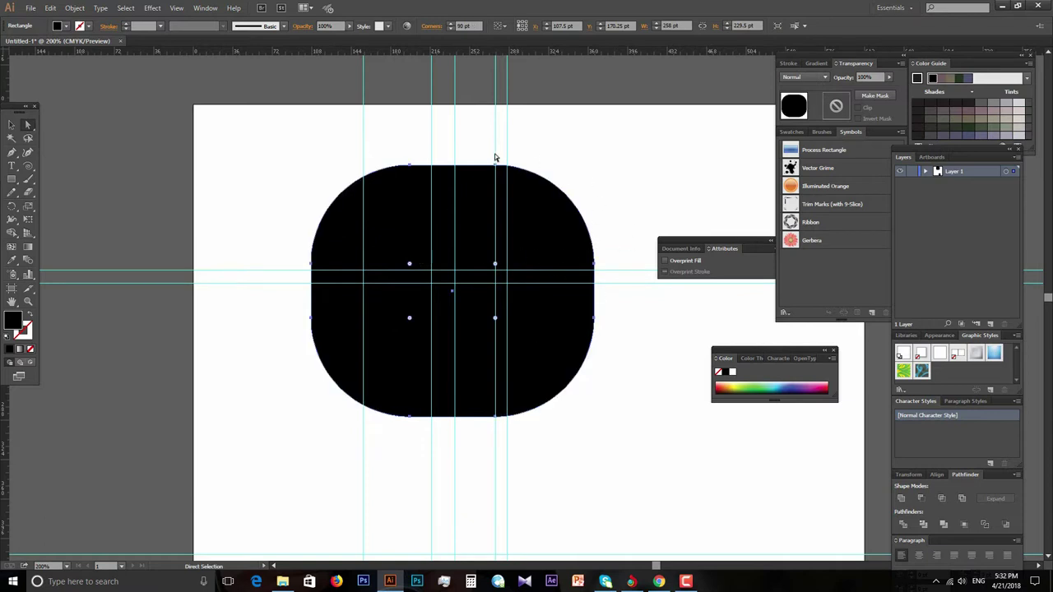
key(v)
key(ctrl+plus)
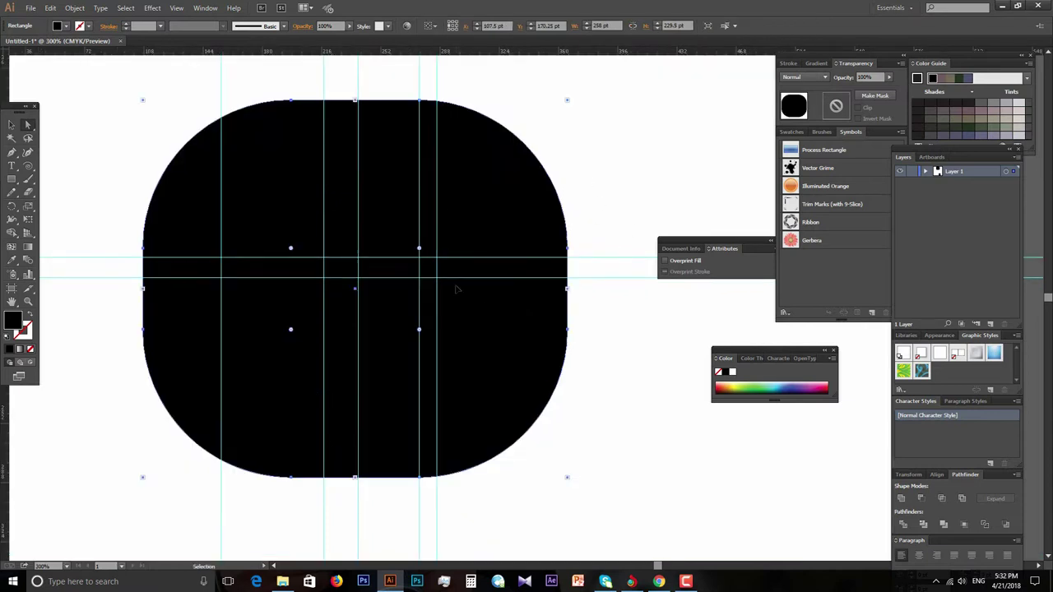
Undo the rounding with Ctrl+Z so the rectangle has square corners again
key(ctrl+z)
key(a)
scroll(486, 348, up, 3)
scroll(486, 348, left, 3)
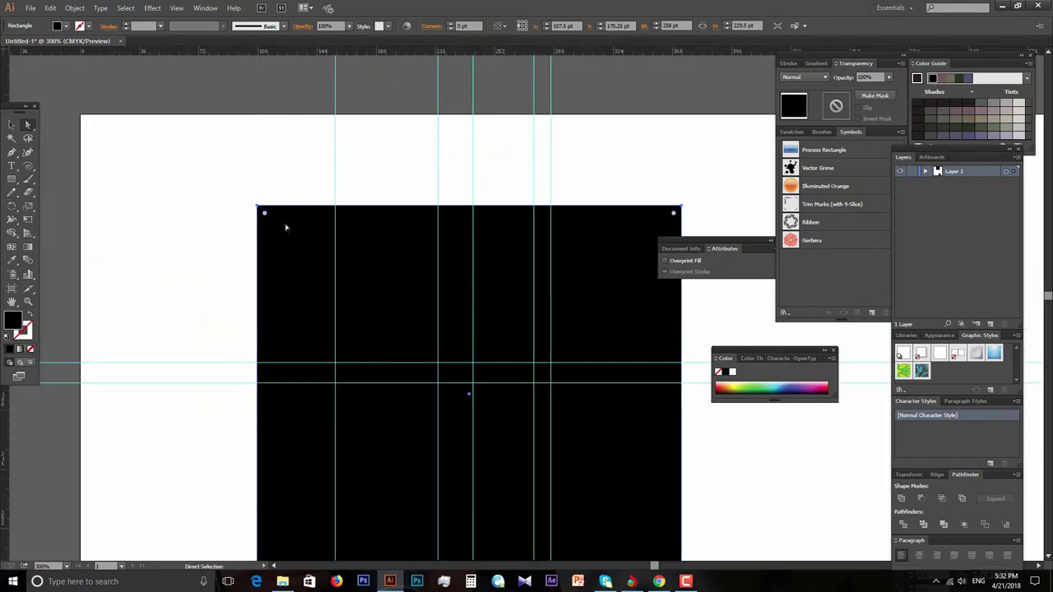
ctrl+alt+click(491, 324)
ctrl+click(510, 315)
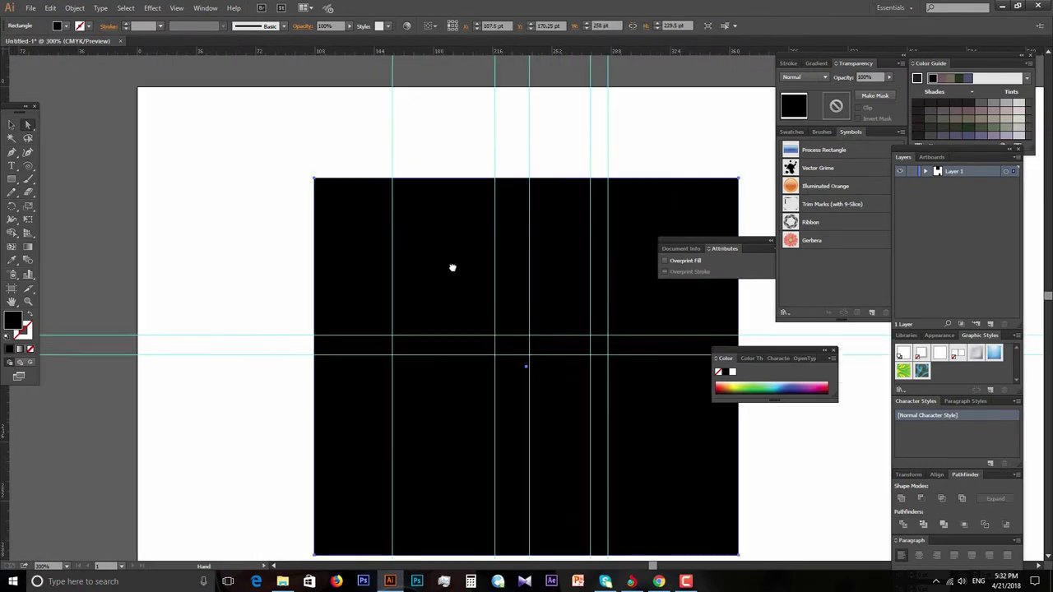
drag(452, 267, 401, 225)
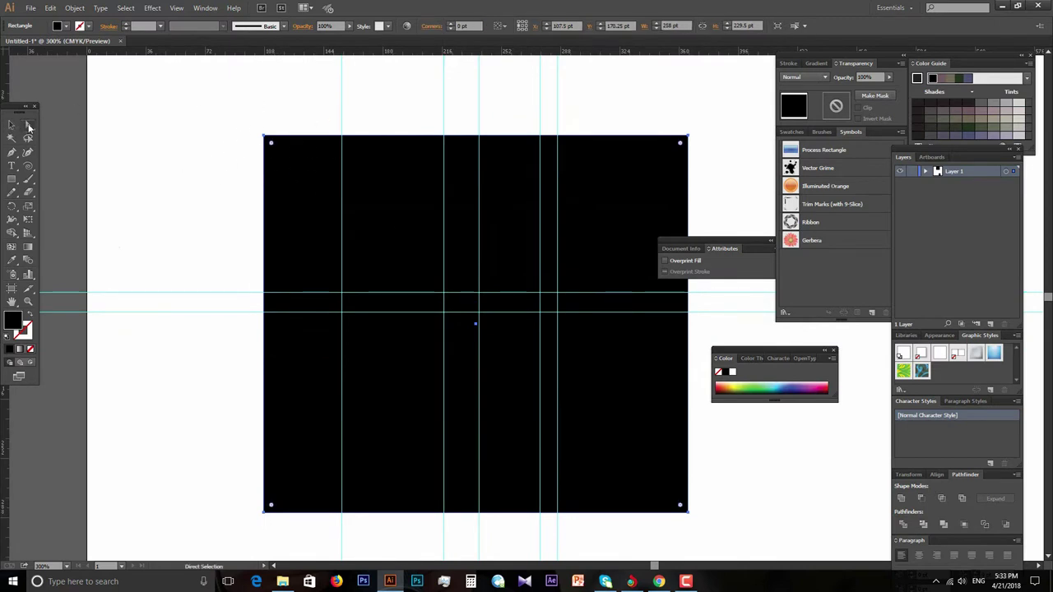
click(28, 126)
mouse_move(210, 107)
mouse_down()
mouse_move(377, 240)
mouse_move(319, 221)
mouse_up()
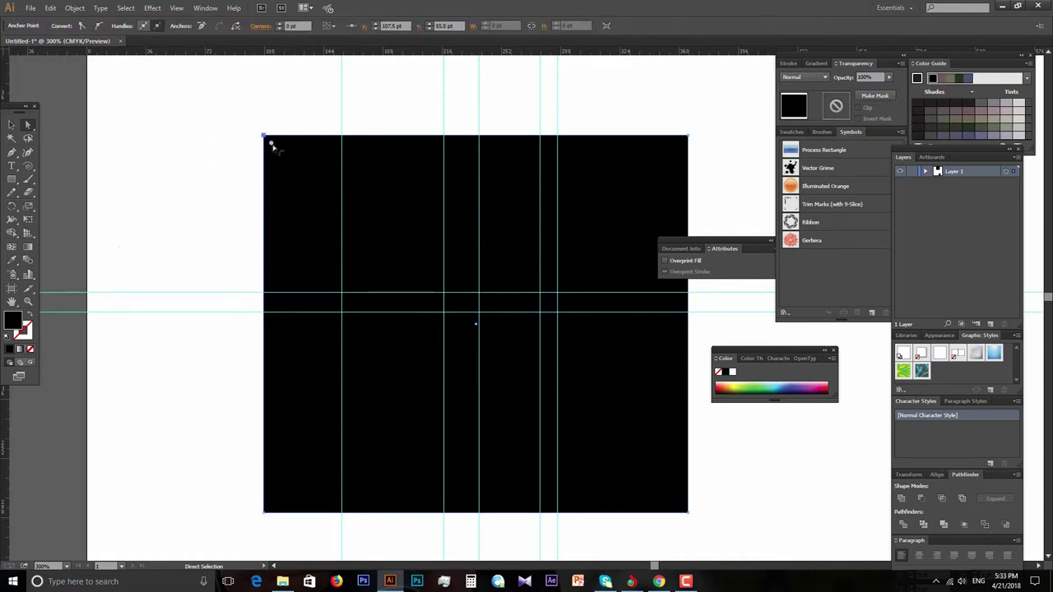
drag(271, 146, 370, 286)
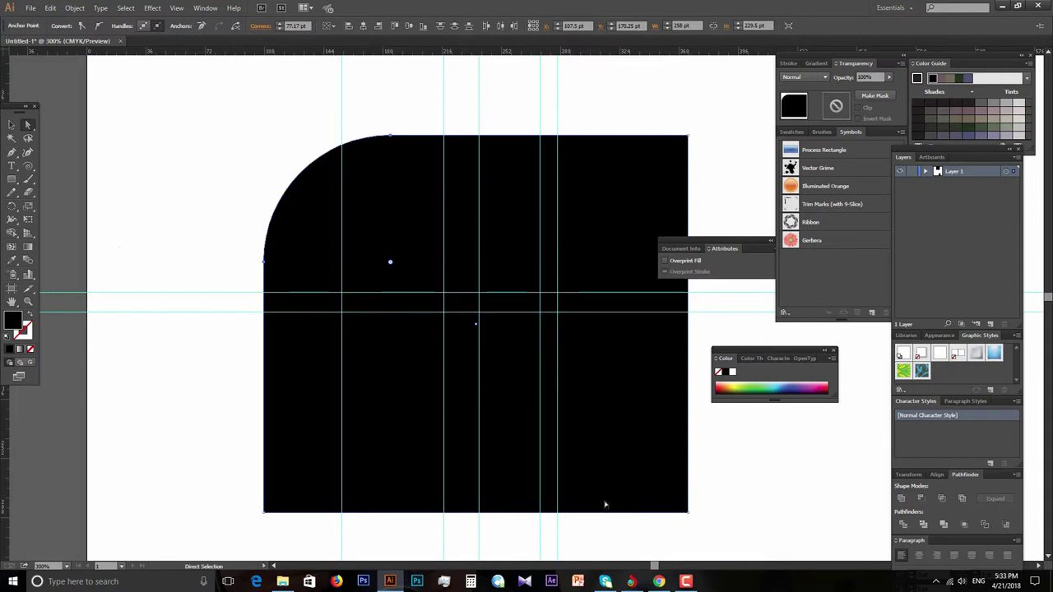
mouse_move(806, 560)
mouse_down()
mouse_move(684, 457)
mouse_move(311, 190)
mouse_up()
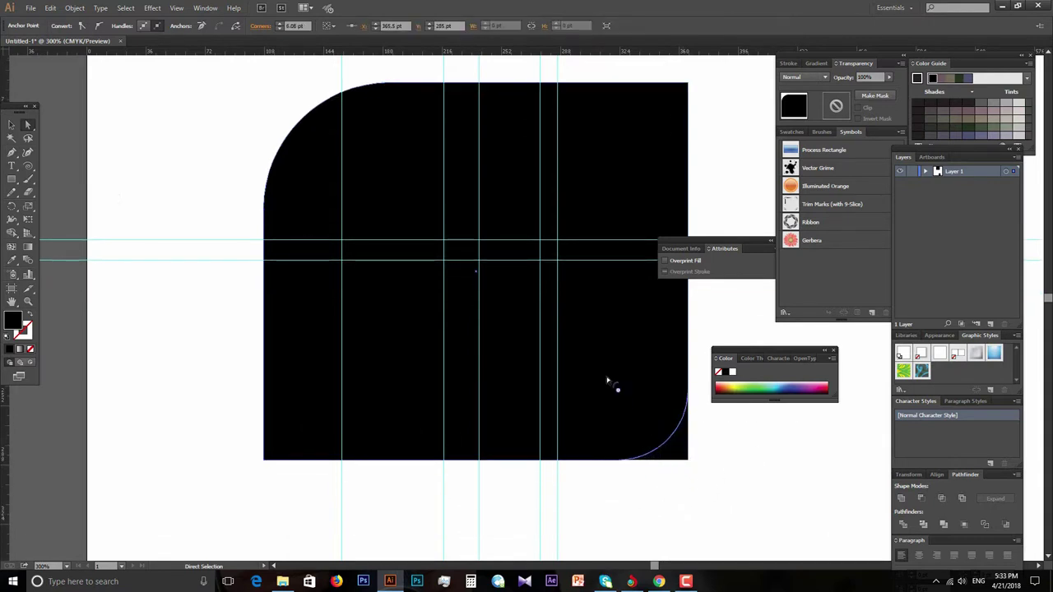
click(655, 496)
alt+click(518, 307)
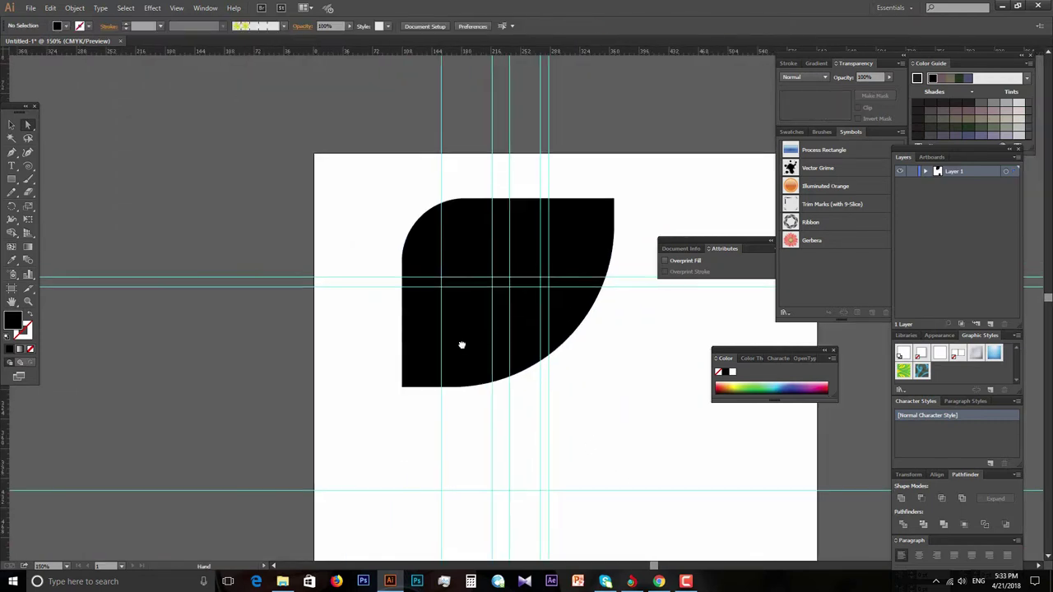
click(465, 343)
key(a)
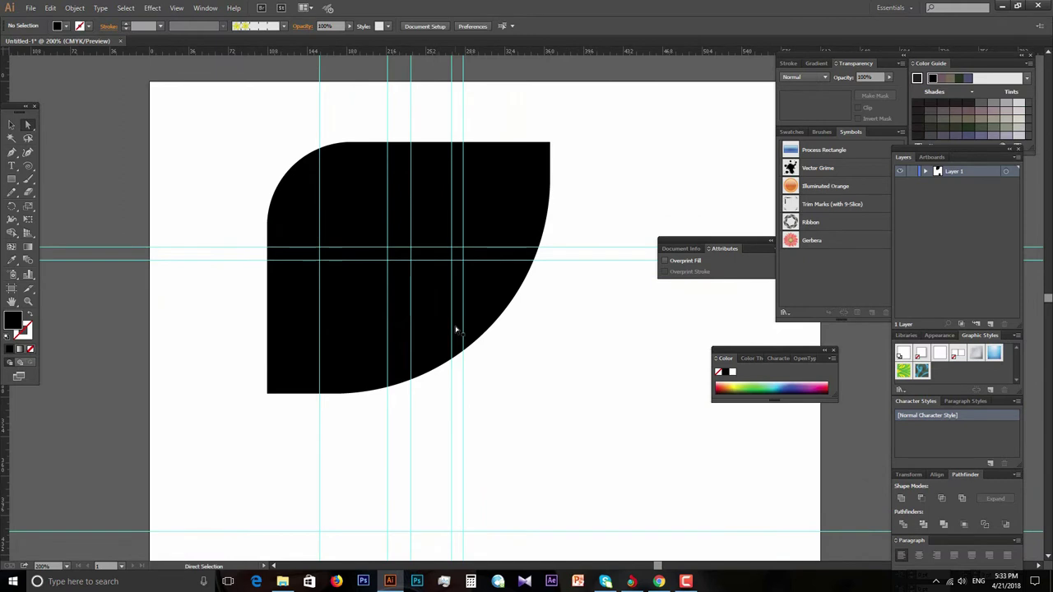
click(456, 329)
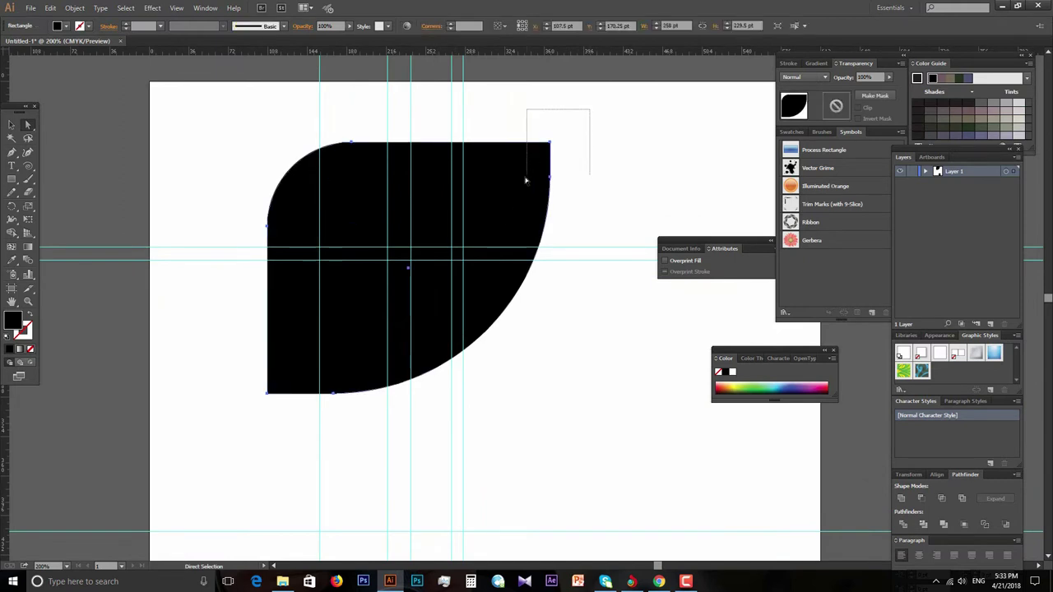
mouse_move(586, 114)
mouse_down()
mouse_move(525, 179)
mouse_move(533, 158)
mouse_up()
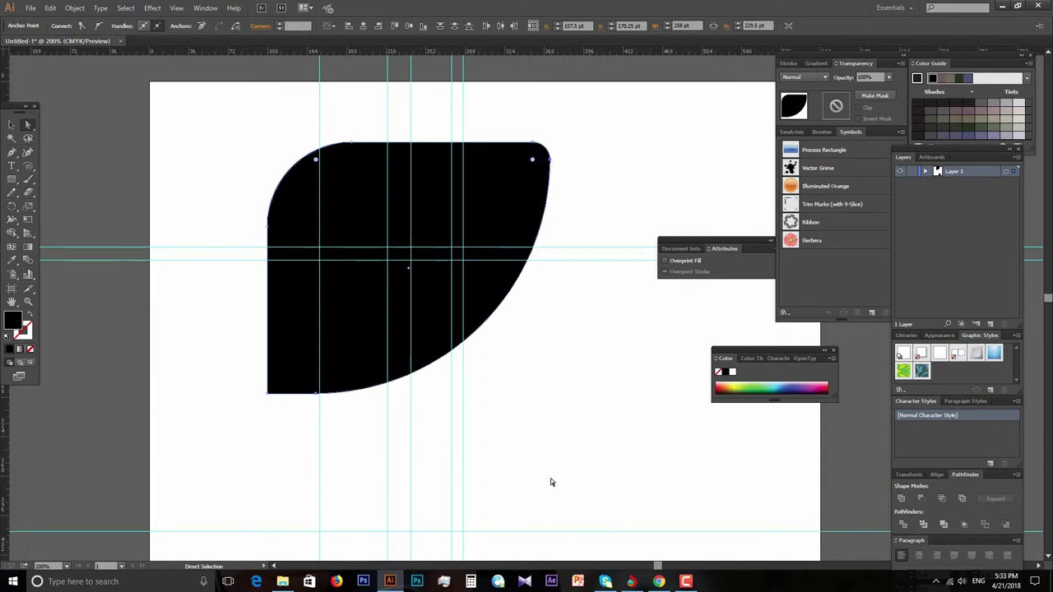
key(ctrl+z)
key(ctrl+z)
key(ctrl+z)
key(ctrl+z)
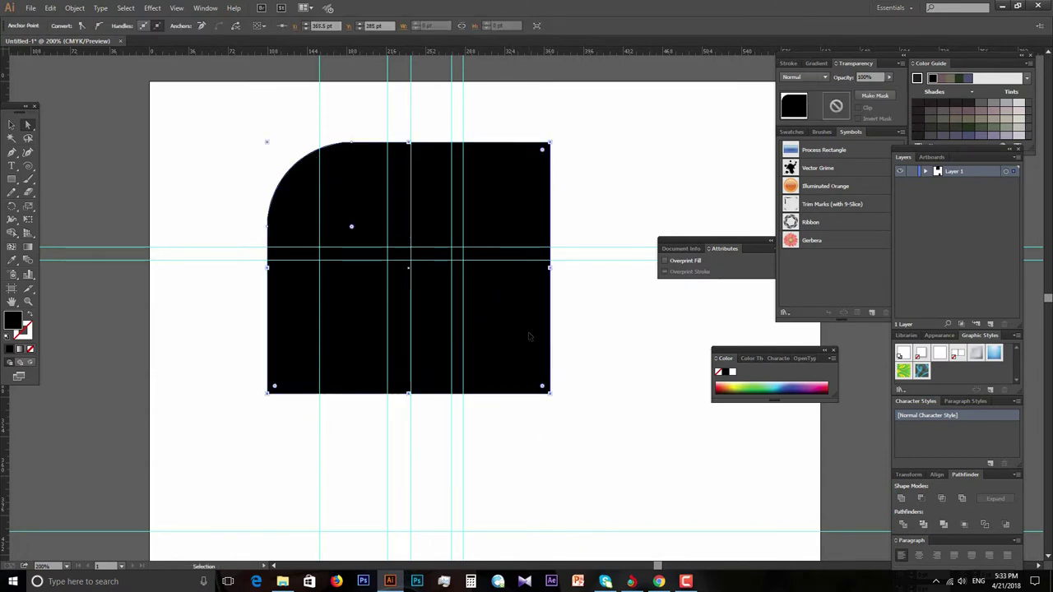
key(ctrl+z)
click(560, 448)
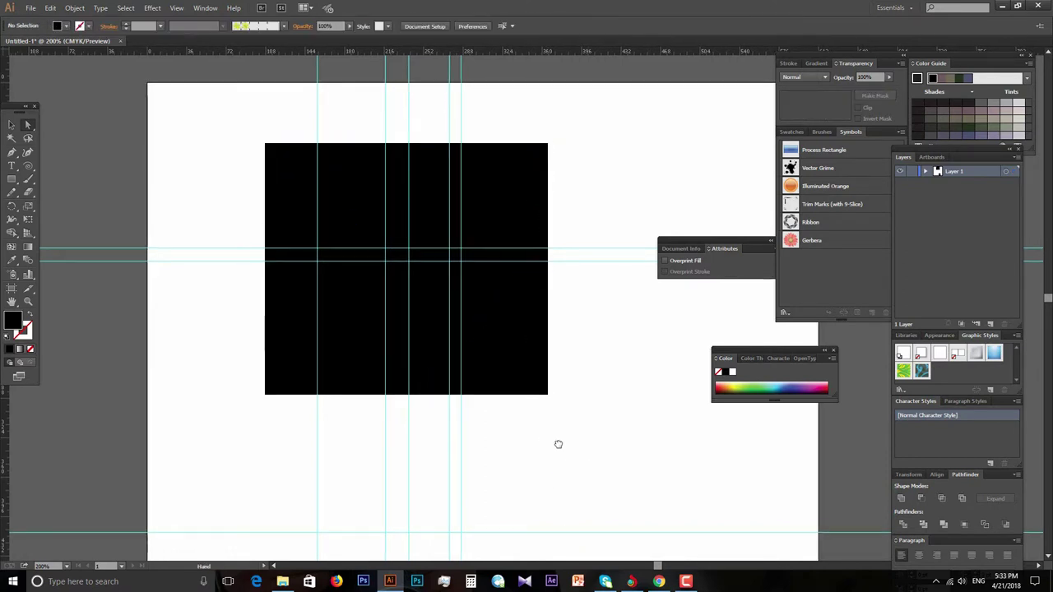
Zoom out to 150% and delete the black square
key(z)
click(449, 313)
alt+click(527, 322)
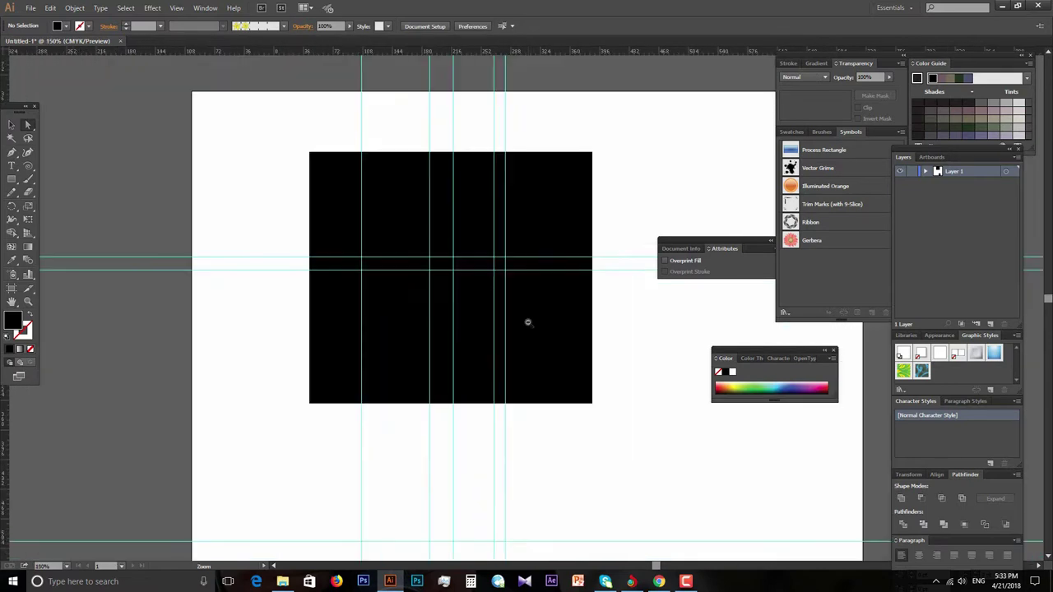
key(a)
click(531, 298)
key(Delete)
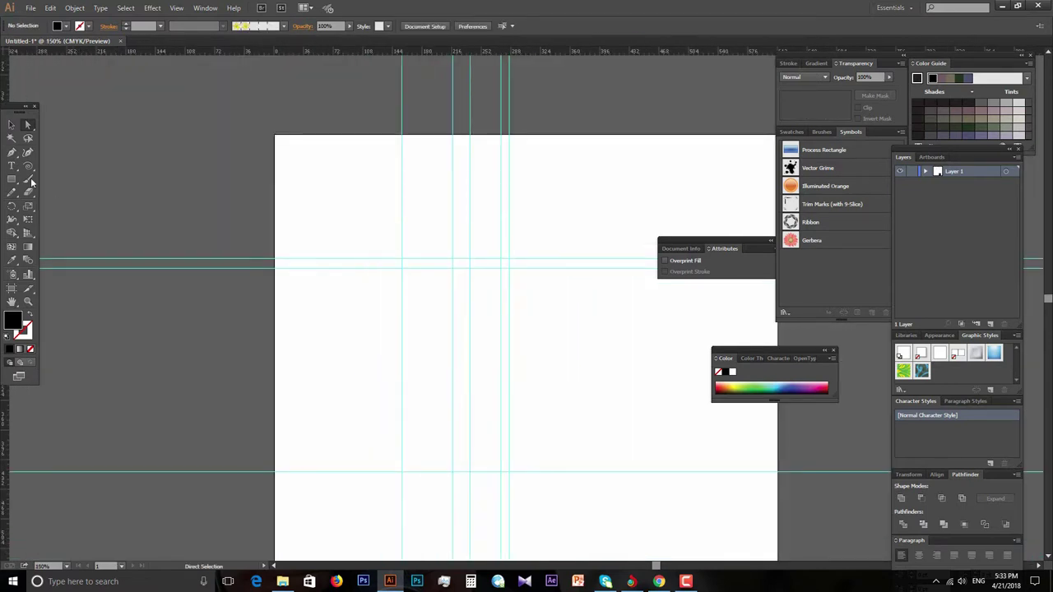
Draw a black hexagon with the Polygon tool and move it lower on the artboard
drag(12, 178, 60, 219)
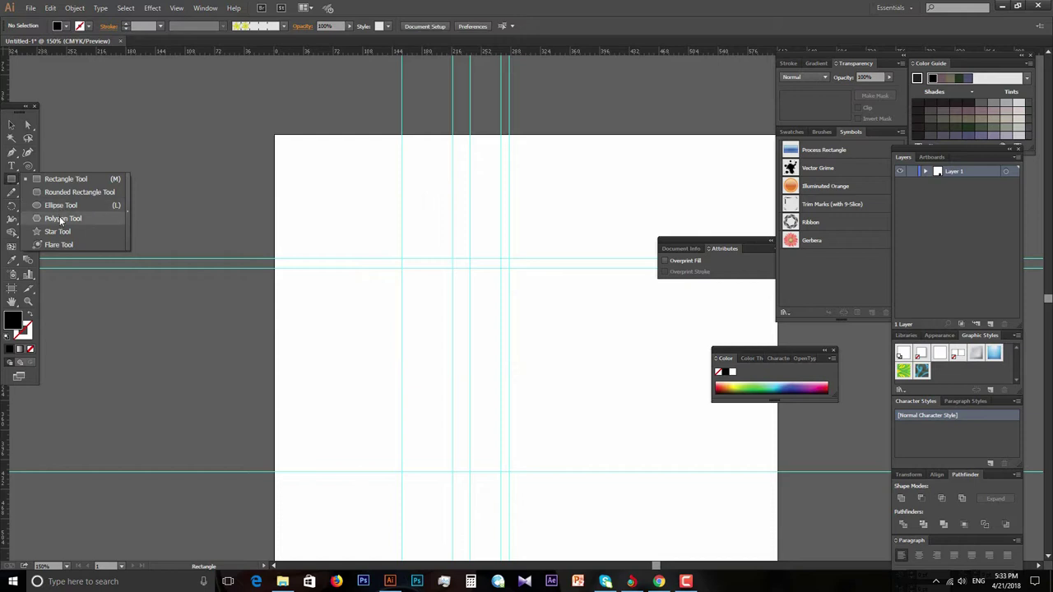
click(60, 220)
drag(502, 241, 592, 332)
click(12, 124)
drag(481, 247, 473, 318)
key(ctrl+plus)
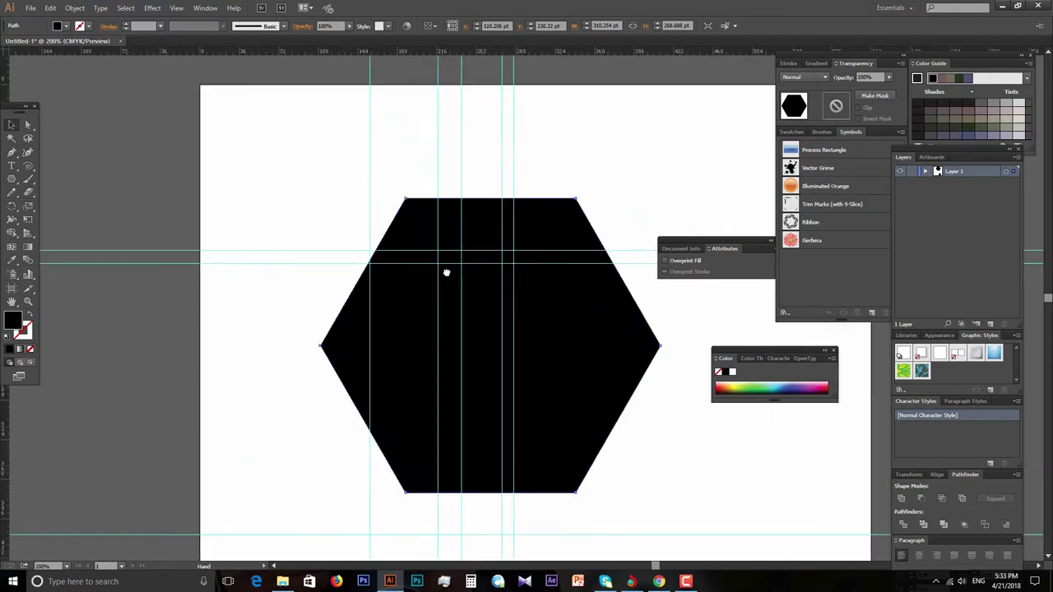
drag(446, 272, 370, 242)
click(27, 124)
Marquee-select the hexagon's top-left anchor and drag its corner widget into a large arc
drag(289, 141, 371, 219)
mouse_move(333, 179)
mouse_down()
mouse_move(555, 523)
mouse_move(470, 430)
mouse_move(327, 167)
mouse_up()
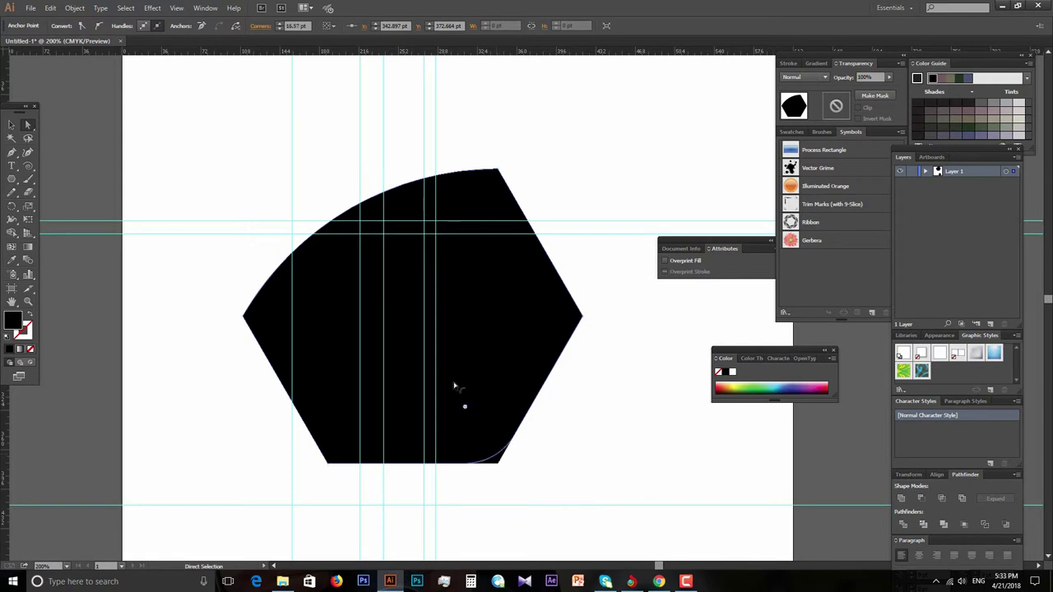
click(577, 412)
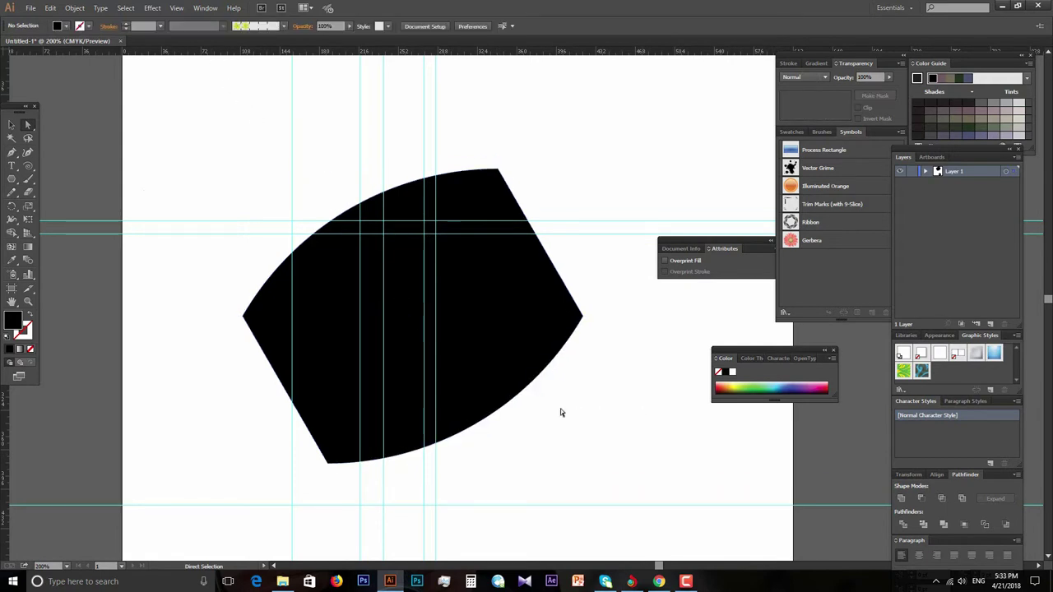
alt+click(535, 296)
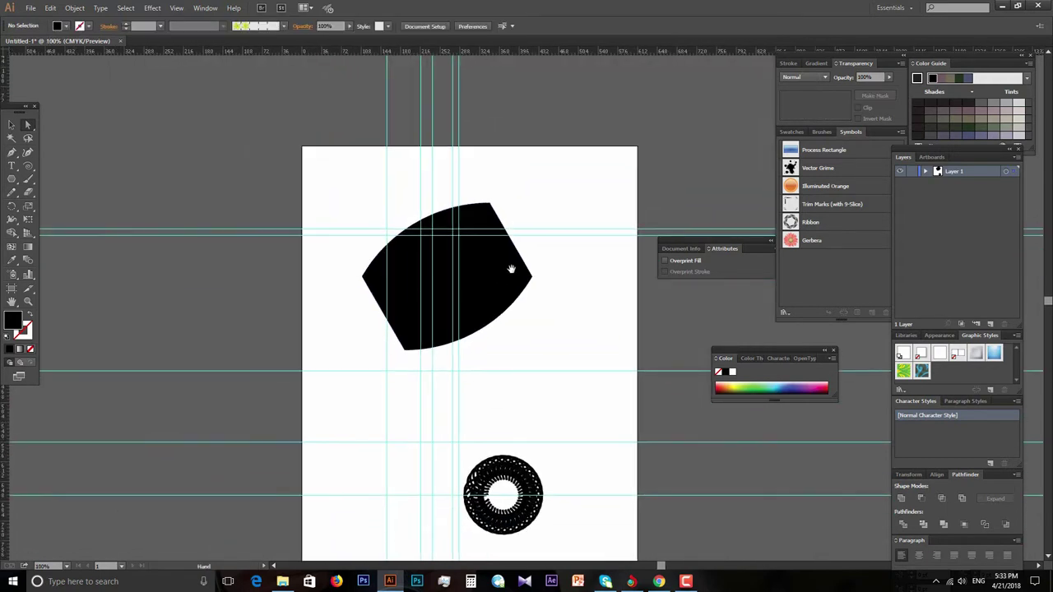
click(505, 296)
click(496, 315)
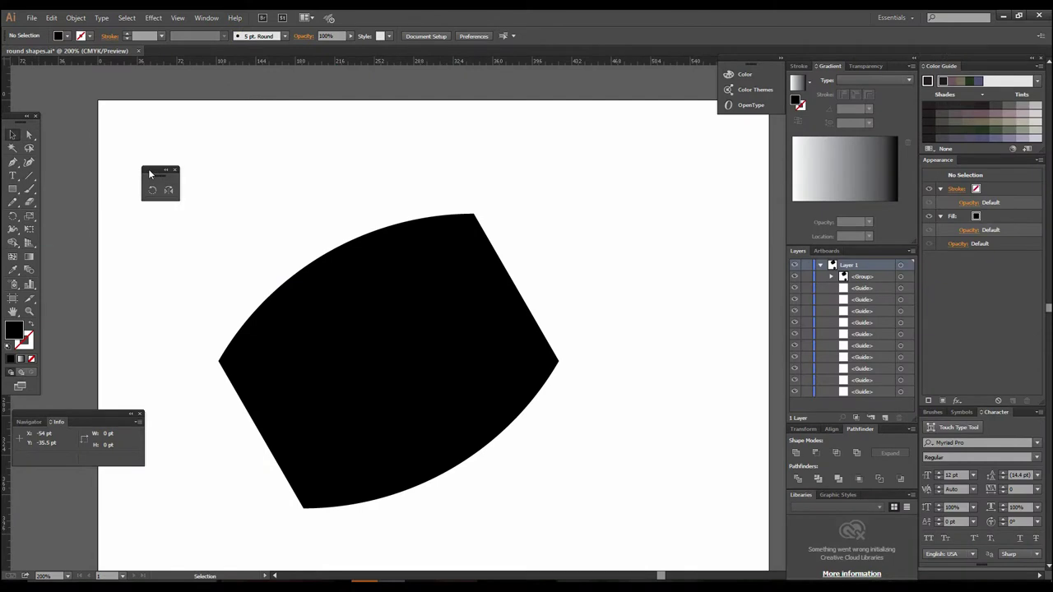
Move the floating panel aside and zoom the view to show the leaf-and-circle group
drag(149, 172, 57, 177)
scroll(551, 400, down, 2)
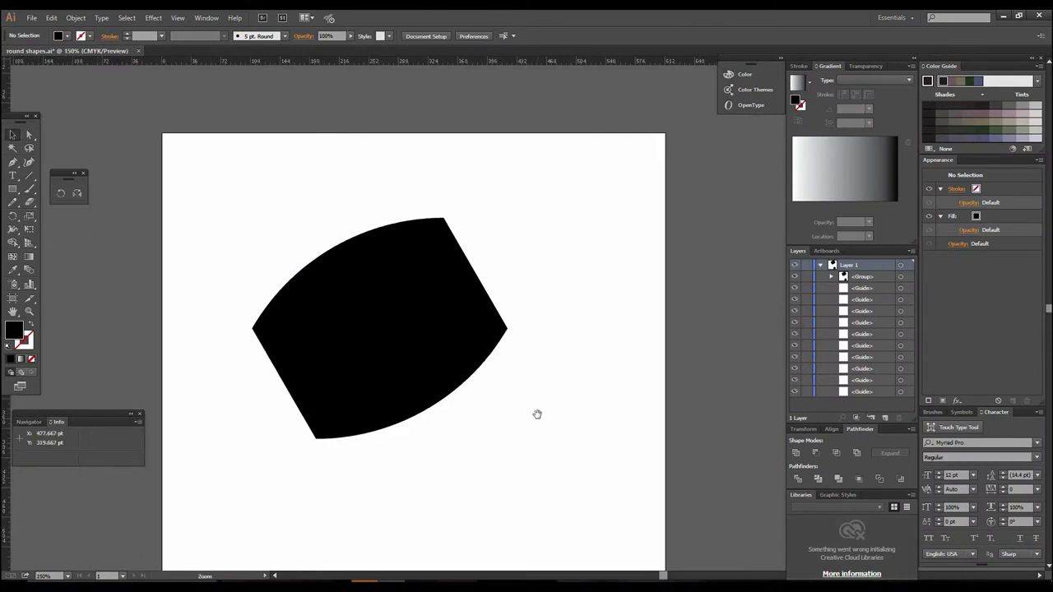
scroll(564, 400, up, 1)
scroll(549, 381, down, 3)
scroll(531, 320, down, 1)
scroll(494, 408, up, 1)
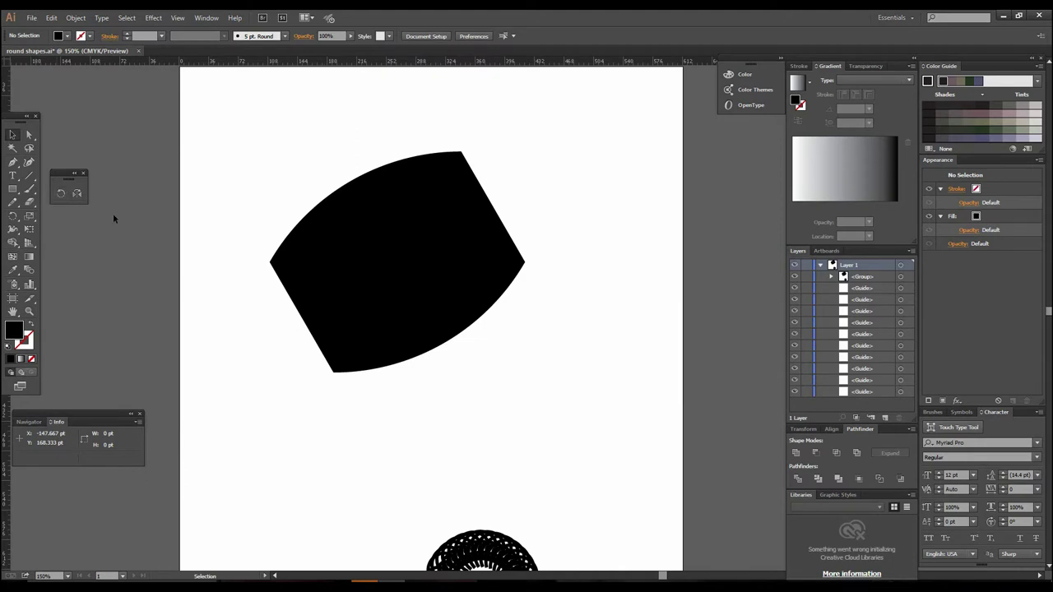
scroll(254, 282, up, 1)
scroll(452, 376, down, 3)
scroll(426, 385, down, 1)
scroll(489, 329, up, 2)
scroll(456, 392, down, 1)
scroll(482, 305, up, 1)
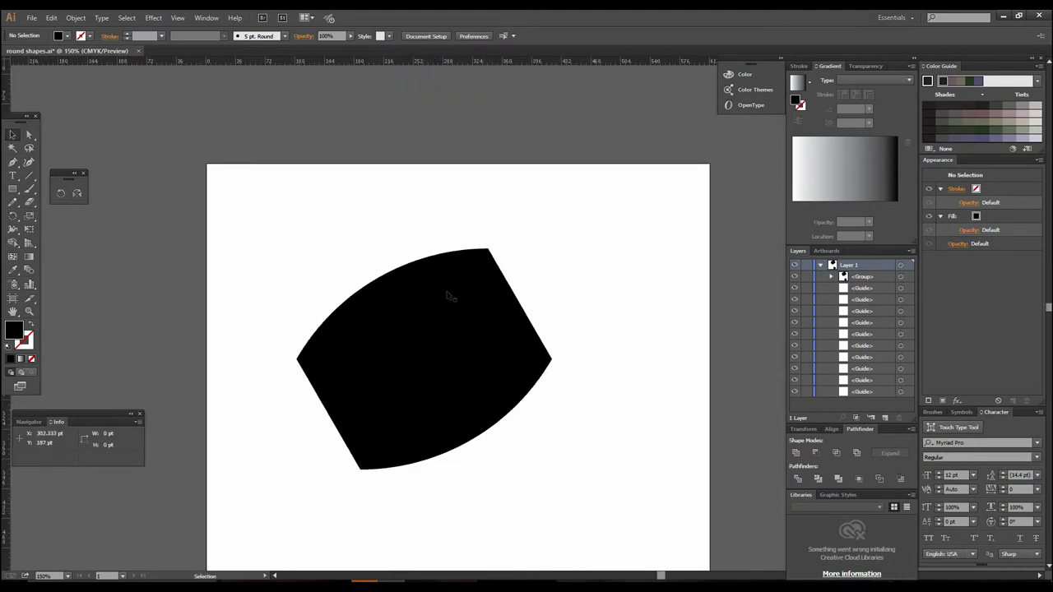
scroll(477, 379, up, 1)
scroll(494, 348, down, 2)
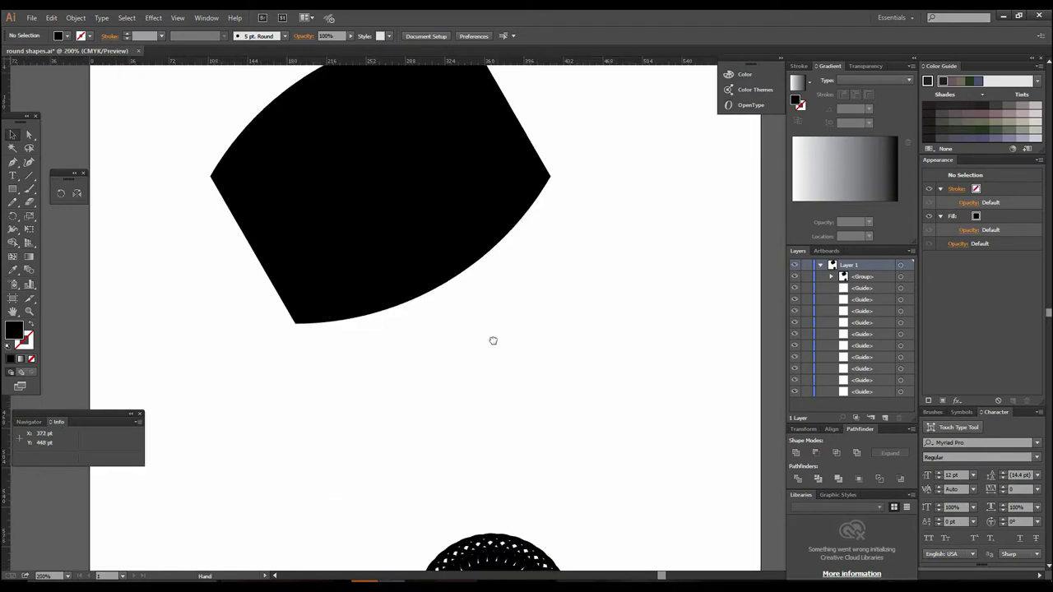
scroll(242, 280, down, 2)
scroll(364, 268, down, 1)
scroll(461, 288, up, 1)
scroll(532, 311, down, 3)
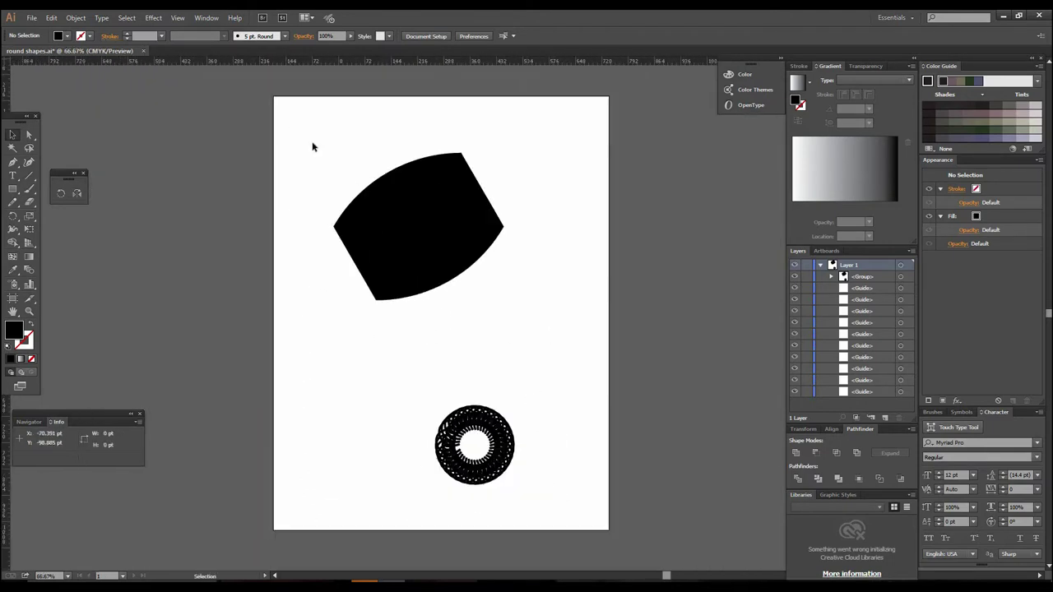
scroll(470, 350, down, 1)
Drag the leaf-and-circle group off the artboard's left side
click(499, 397)
scroll(502, 329, down, 1)
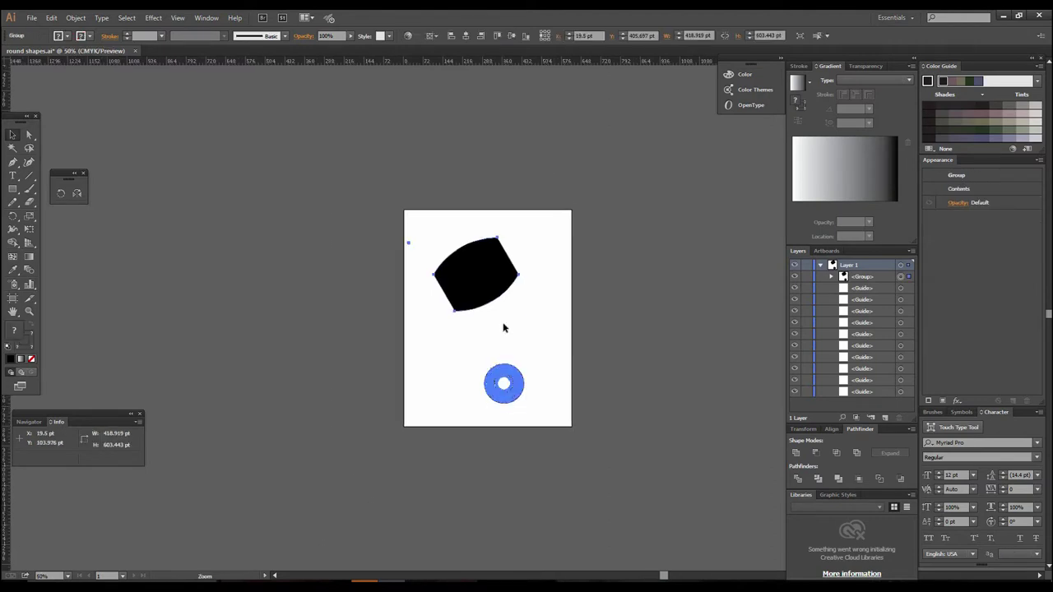
drag(482, 278, 421, 294)
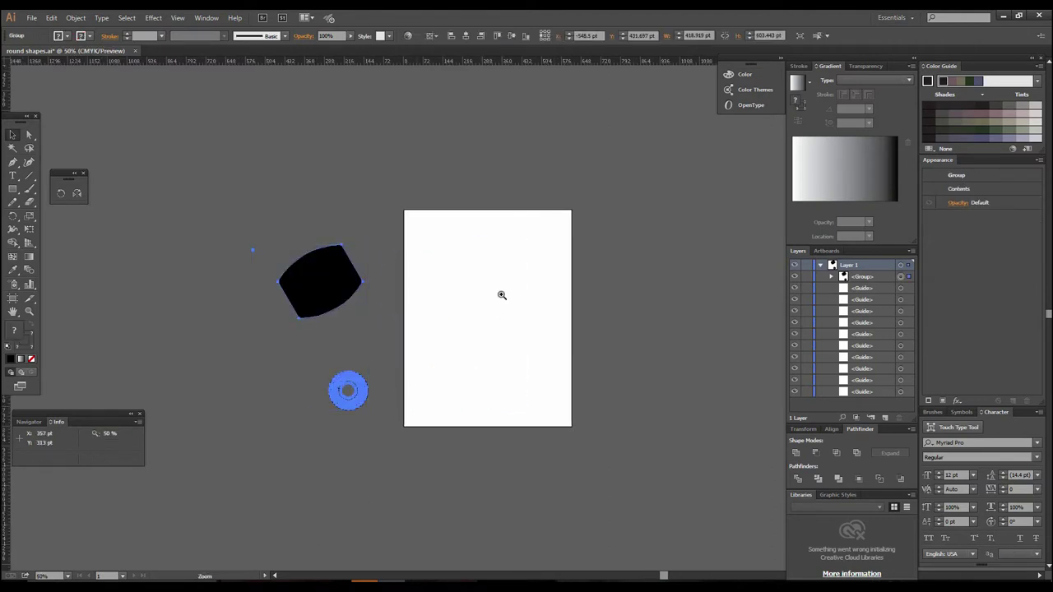
scroll(501, 294, up, 1)
scroll(526, 321, up, 1)
scroll(567, 347, up, 1)
drag(566, 347, 532, 383)
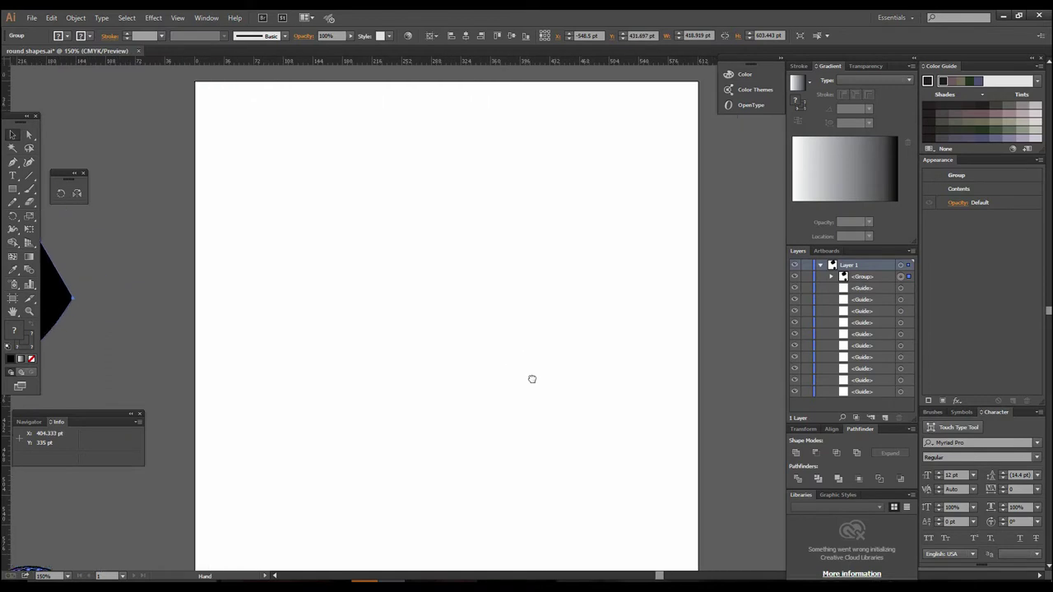
Draw a solid black circle about 255 pt across with the Ellipse tool
click(14, 190)
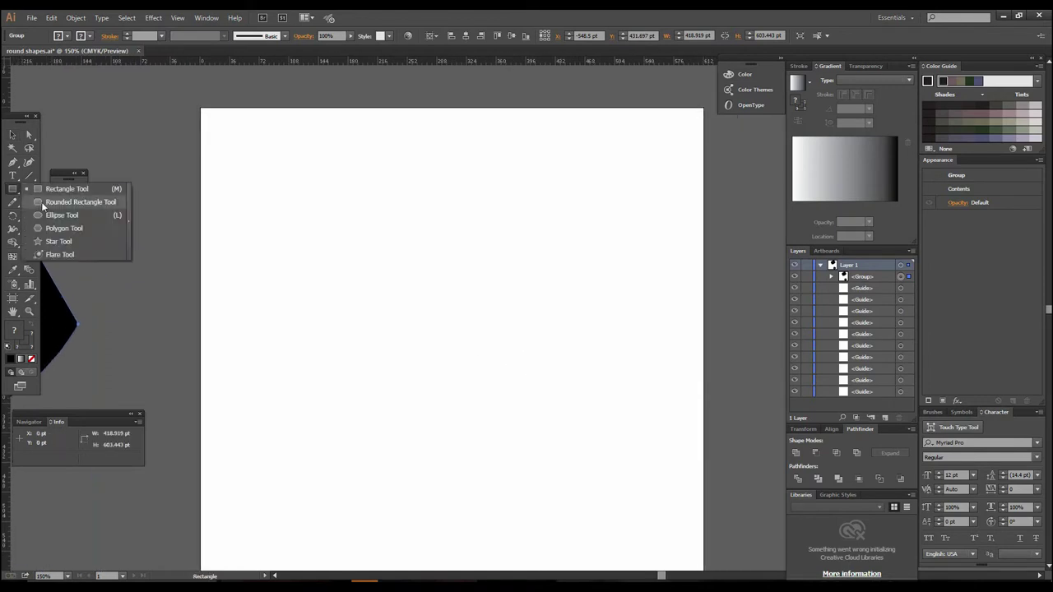
drag(15, 193, 55, 217)
drag(342, 204, 551, 366)
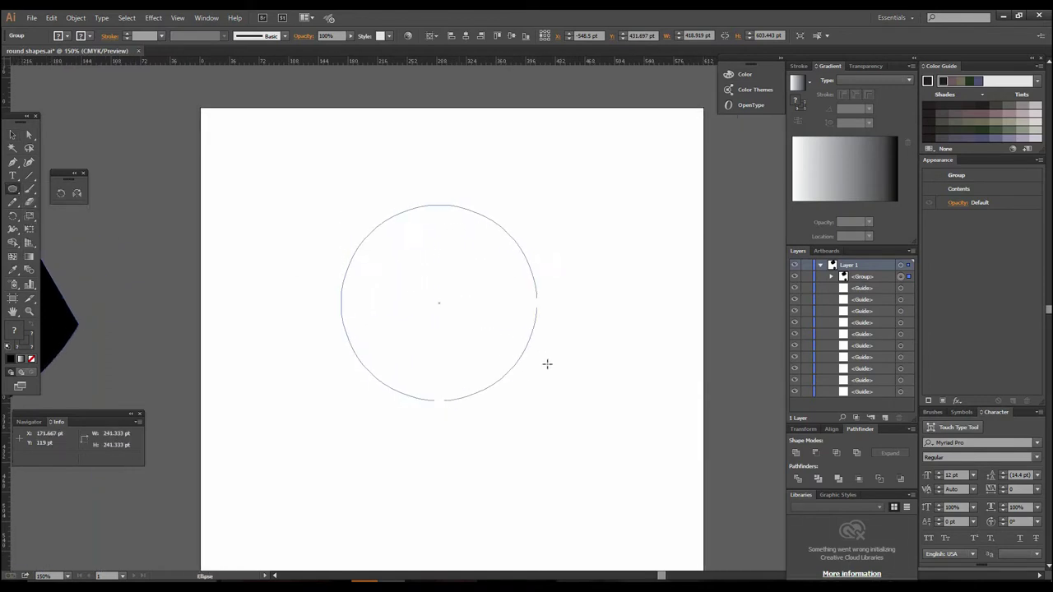
key(v)
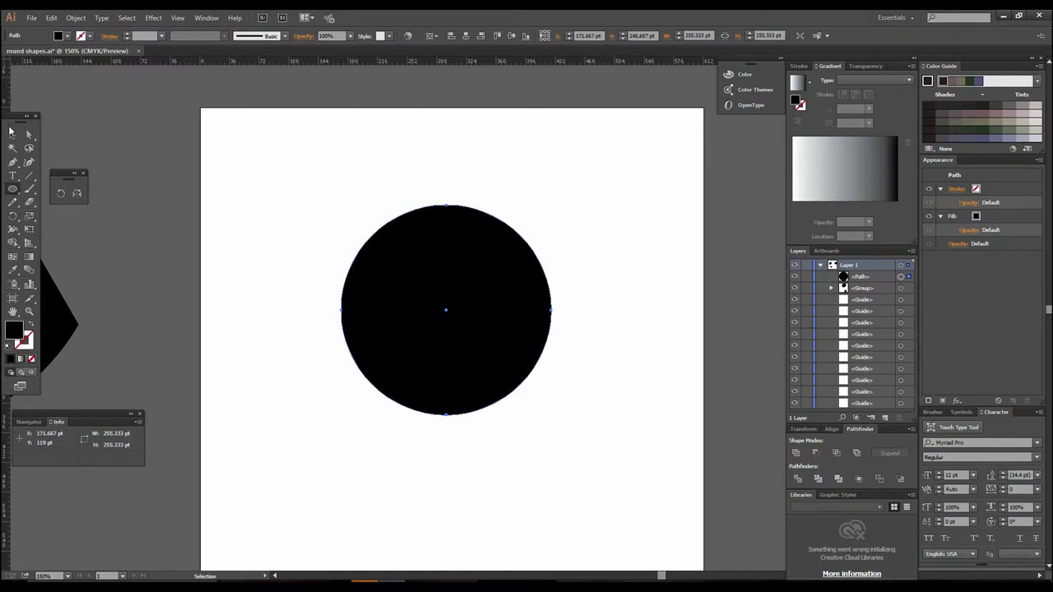
click(561, 254)
Select the circle and draw a tall rectangle over its right half
key(z)
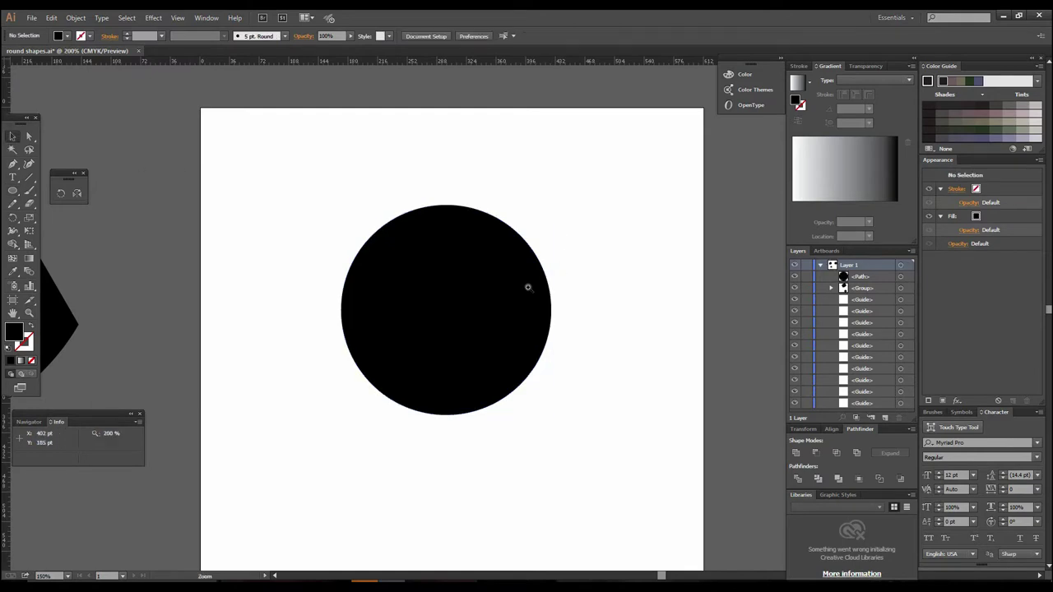
click(527, 287)
ctrl+click(485, 271)
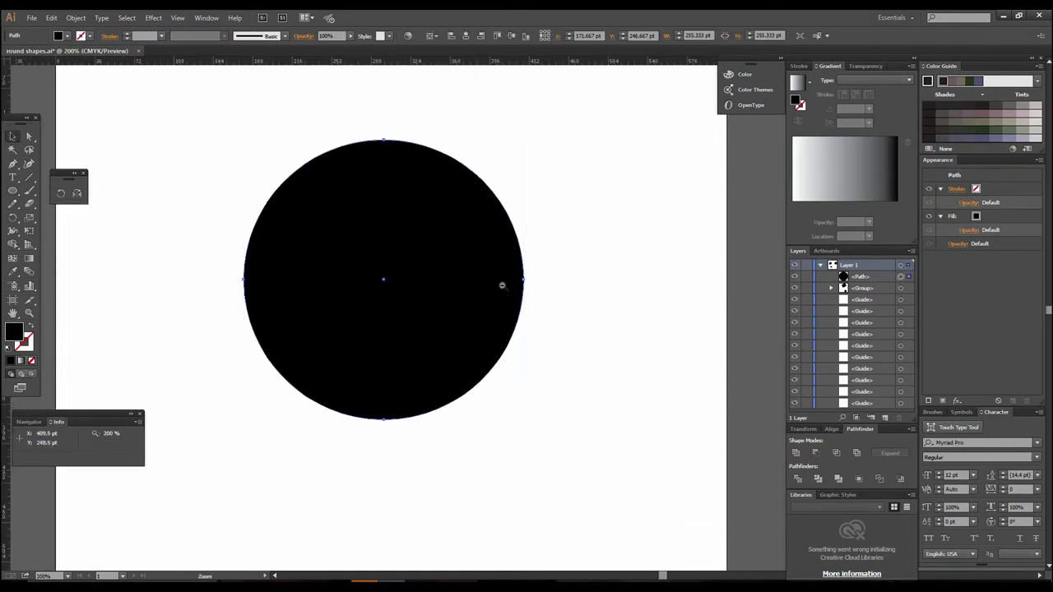
alt+click(502, 285)
drag(12, 190, 41, 188)
drag(620, 491, 442, 188)
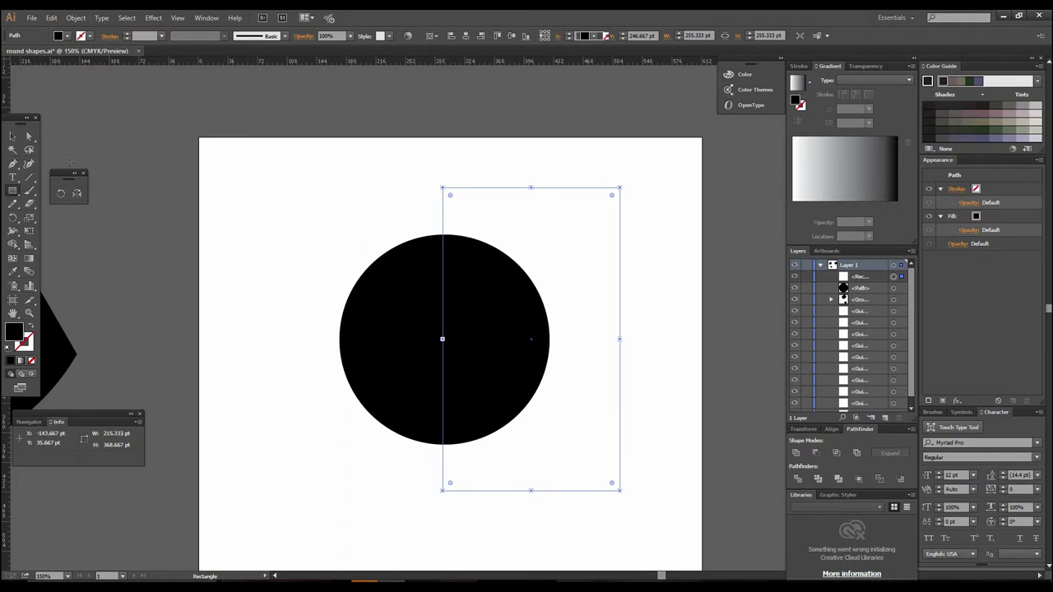
Set the rectangle's fill to None
click(12, 136)
click(58, 36)
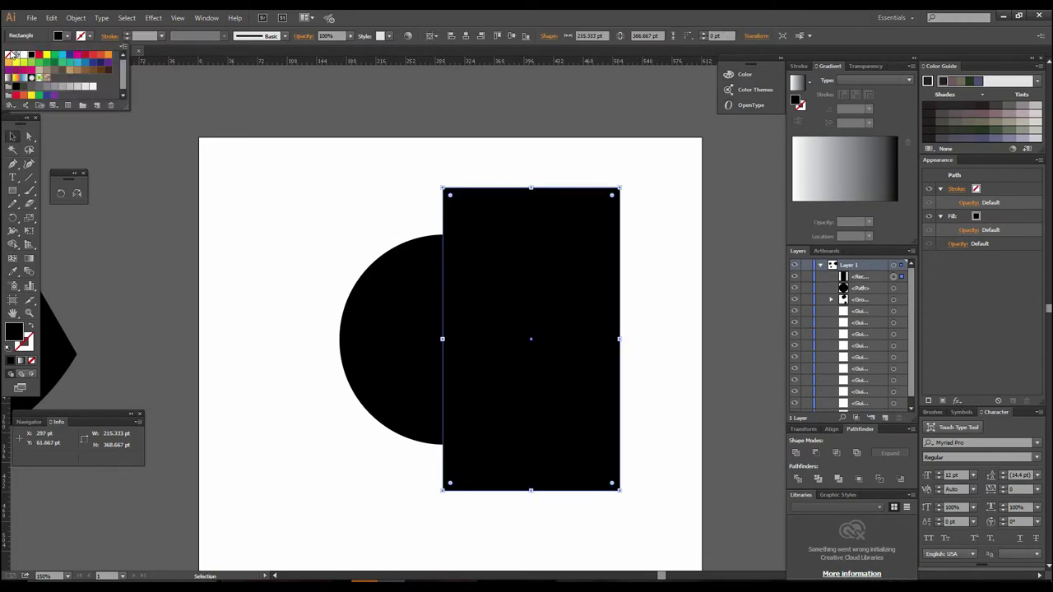
click(10, 55)
key(Escape)
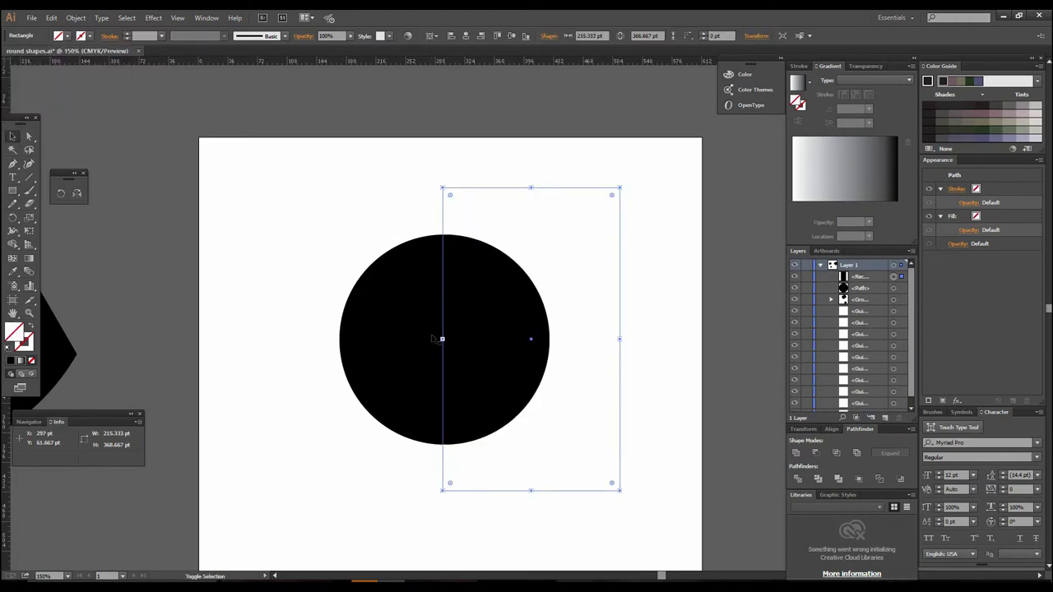
Select the circle and rectangle, undo the fill change, and delete the rectangle
drag(293, 222, 402, 415)
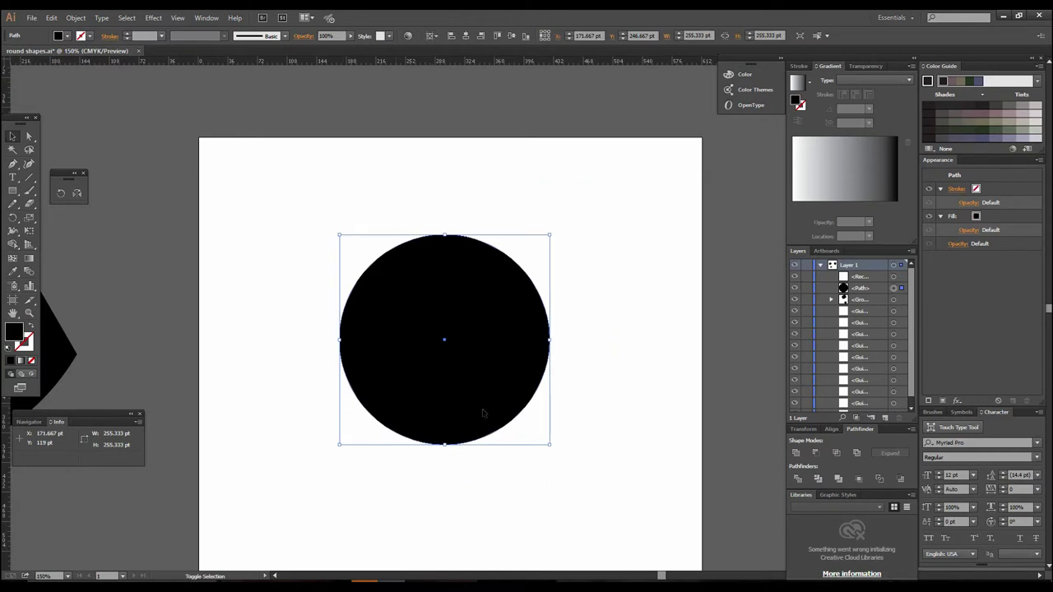
drag(628, 223, 574, 375)
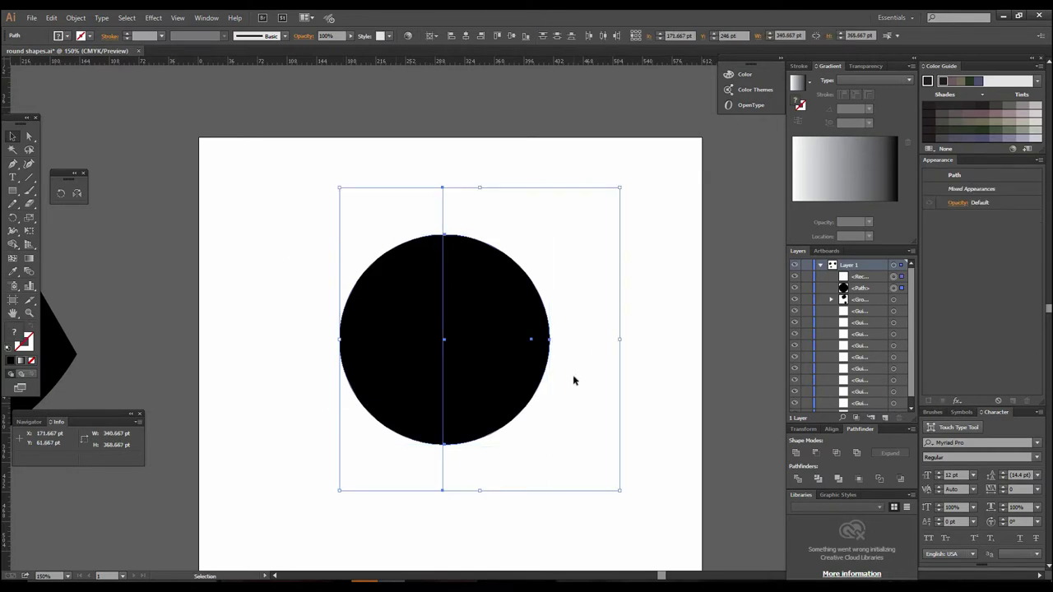
ctrl+click(551, 380)
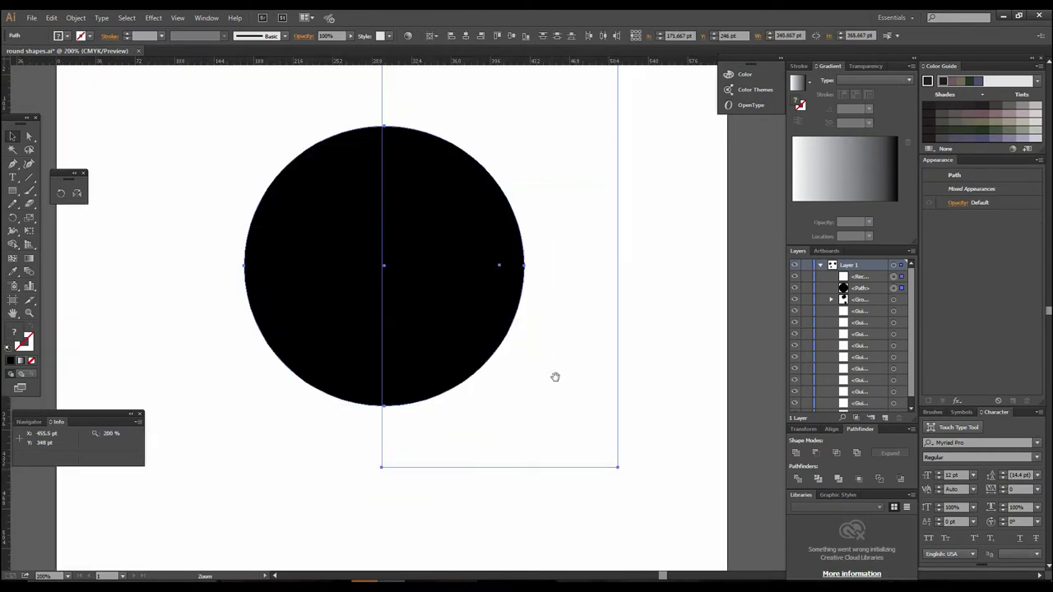
ctrl+alt+click(599, 370)
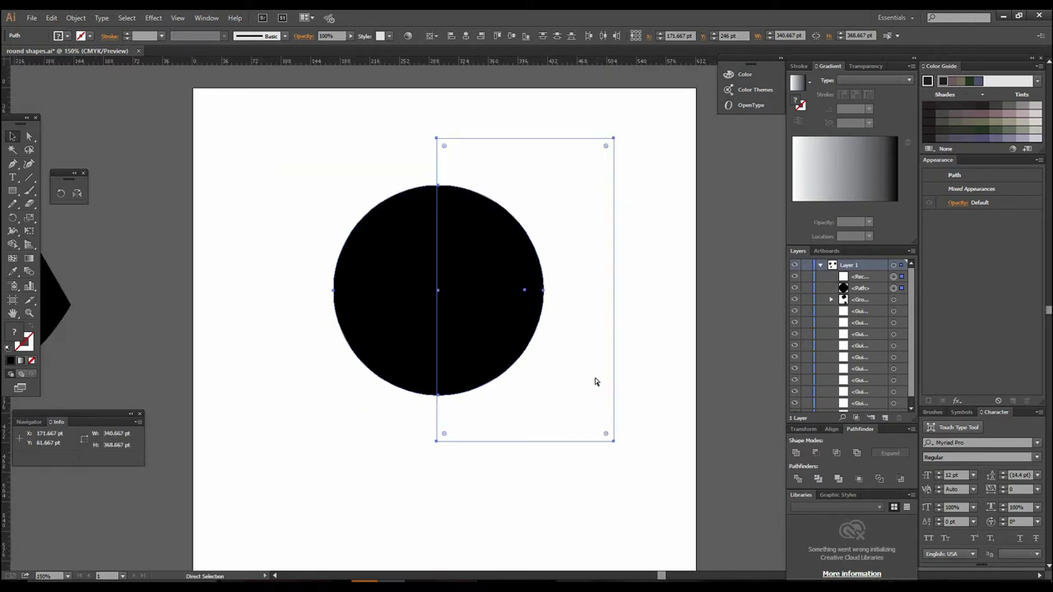
key(ctrl+z)
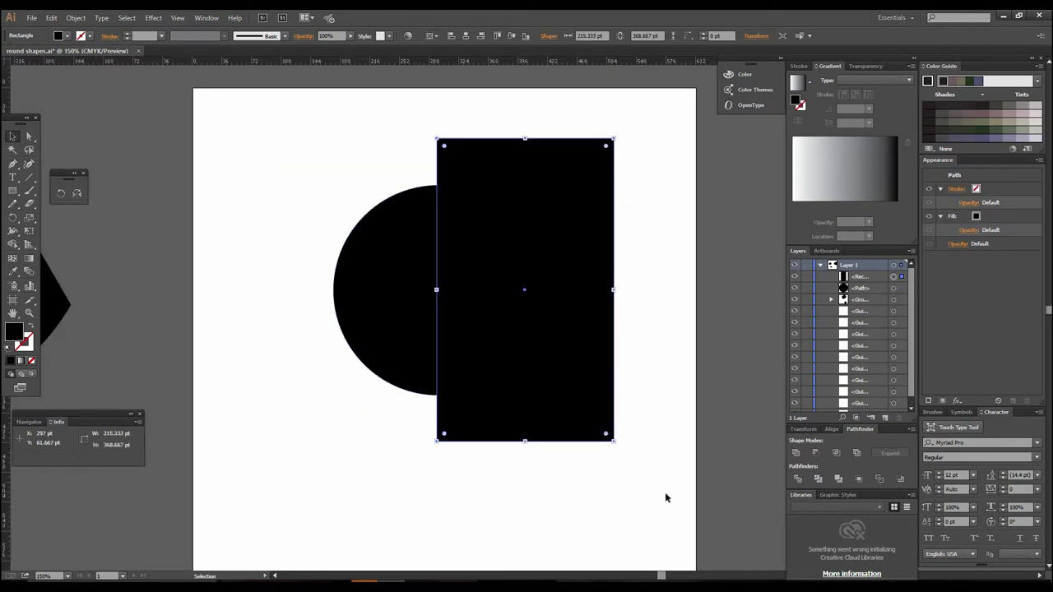
key(Delete)
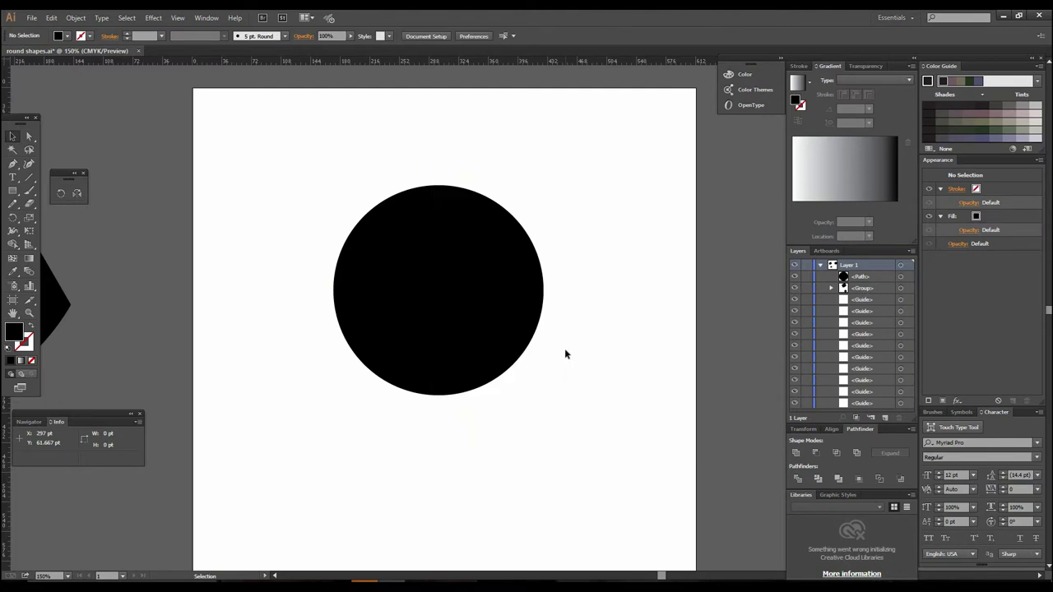
key(ctrl+plus)
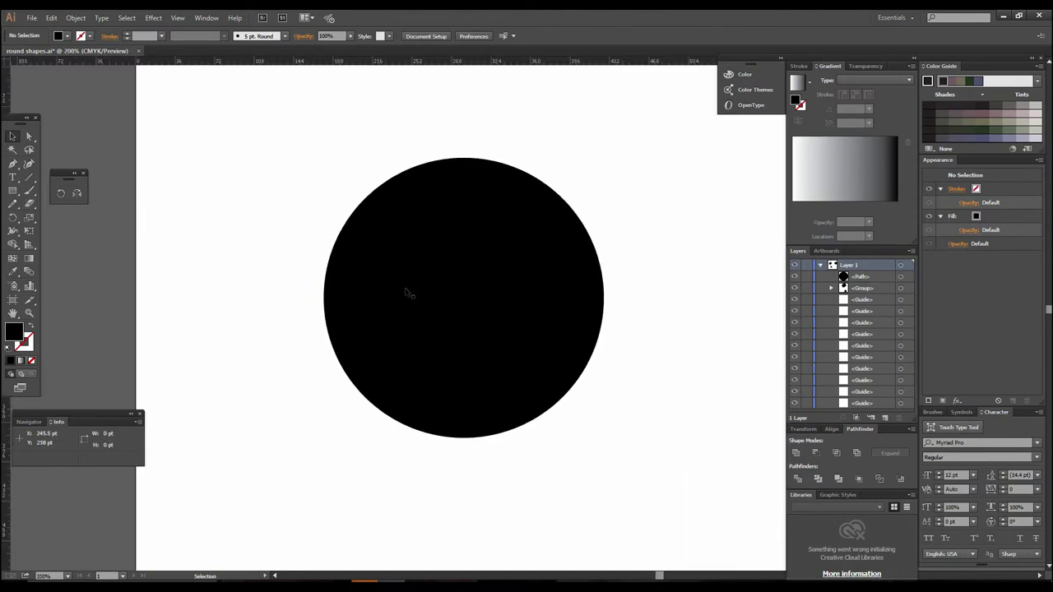
Cut the black circle with the Scissors tool at its top and bottom anchor points
click(407, 288)
click(30, 206)
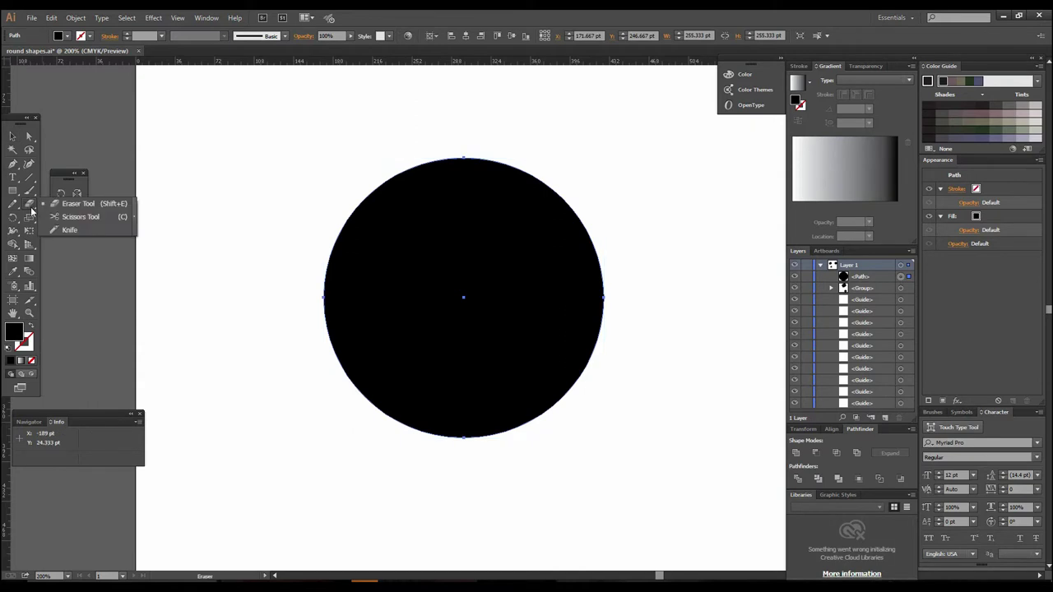
click(63, 217)
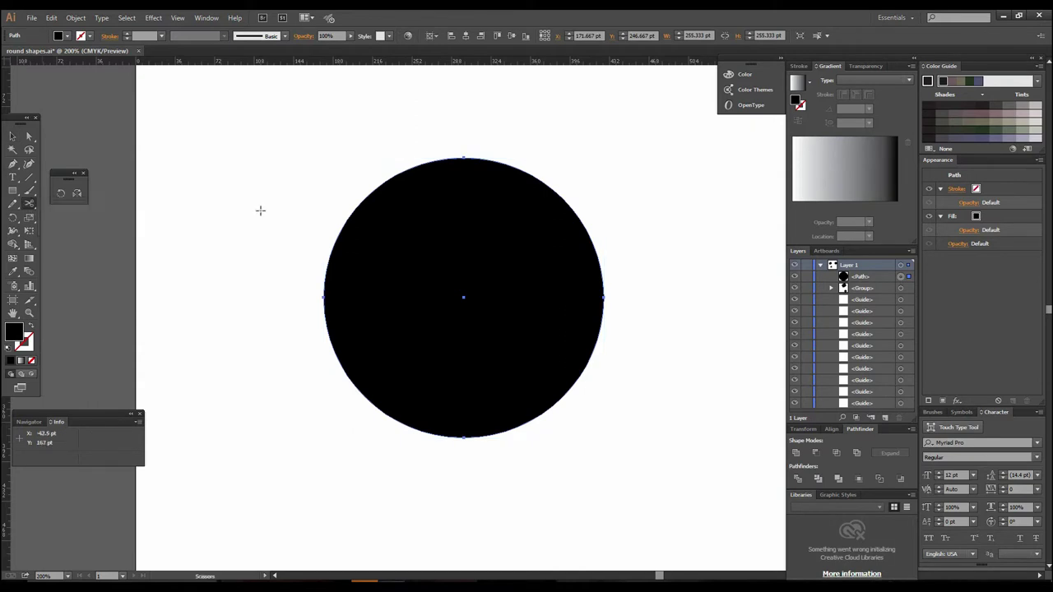
click(463, 156)
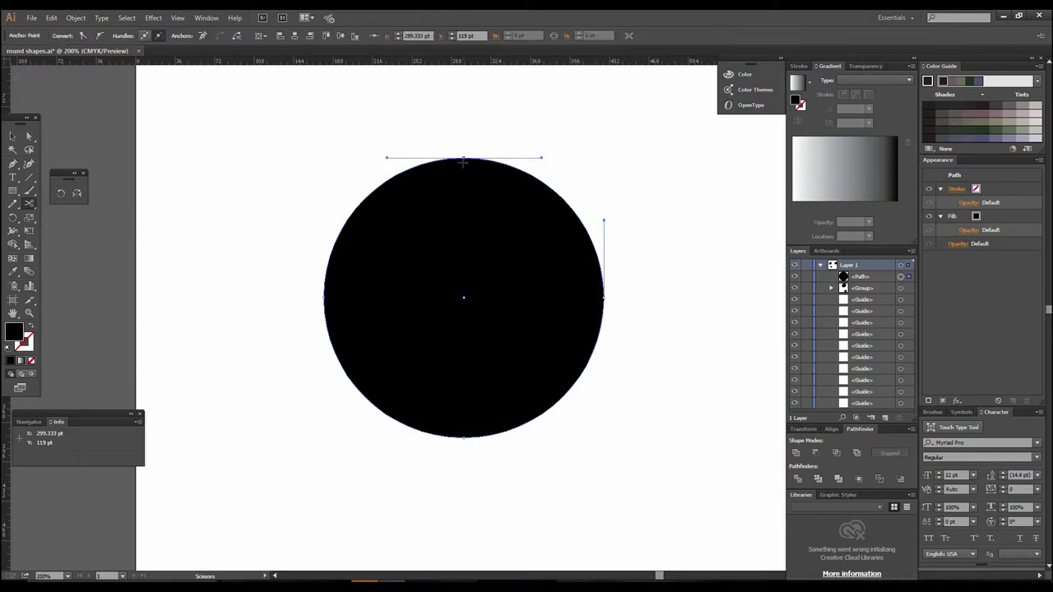
click(463, 439)
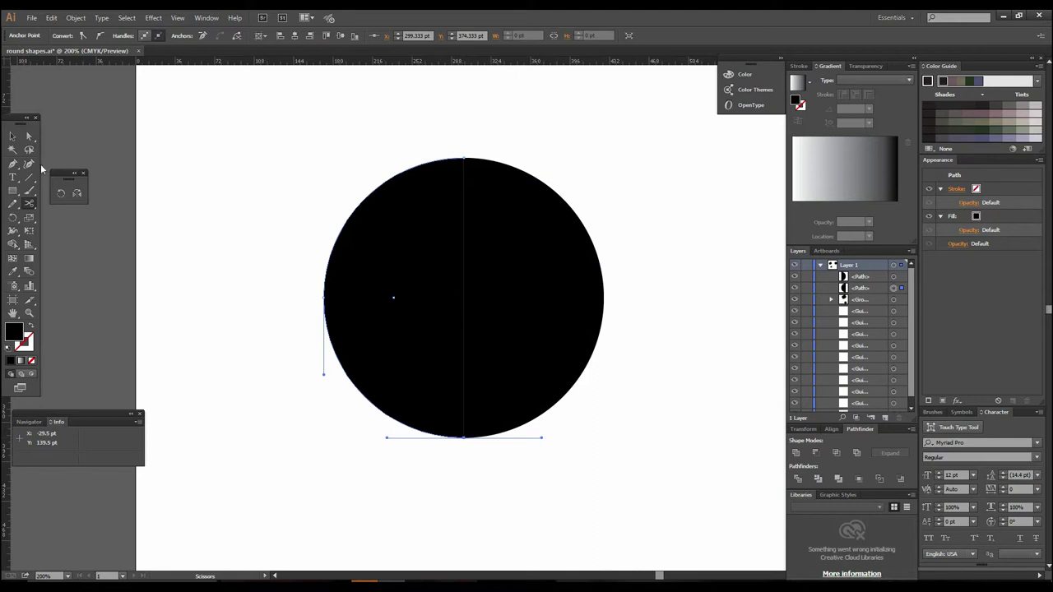
click(8, 136)
click(138, 104)
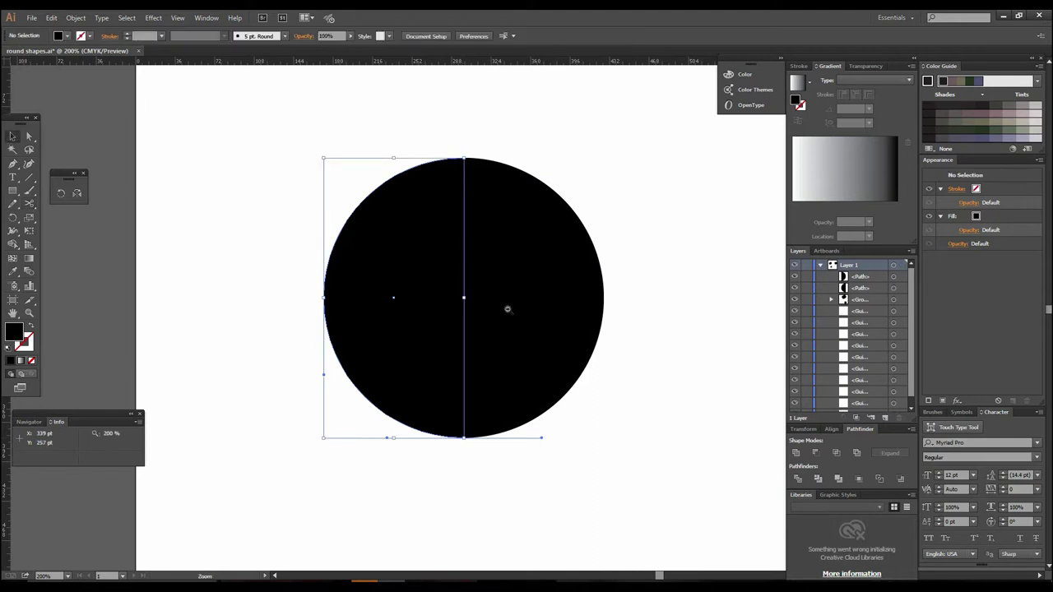
key(ctrl+minus)
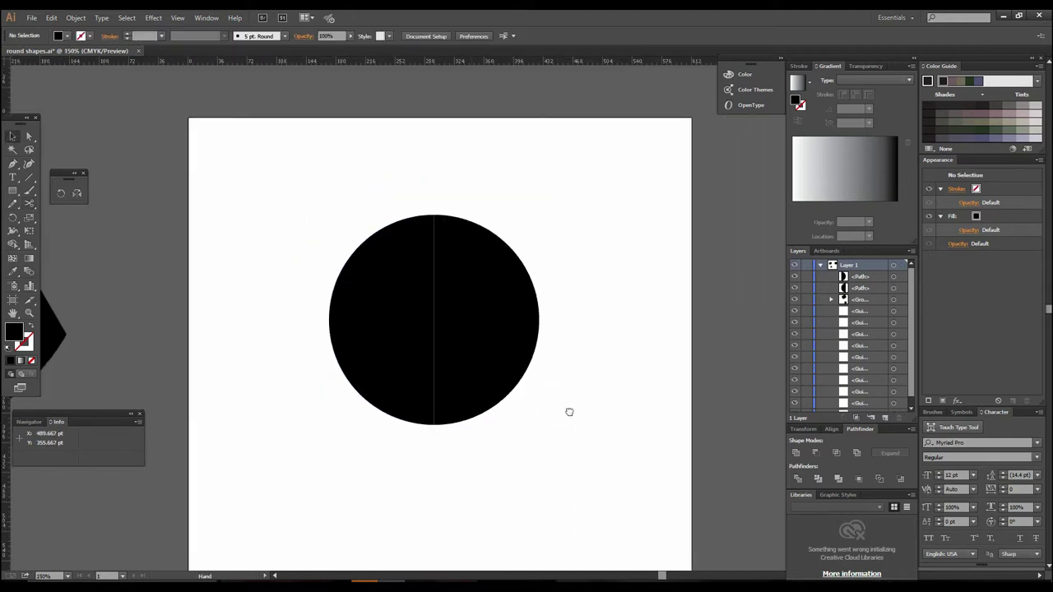
scroll(526, 403, right, 2)
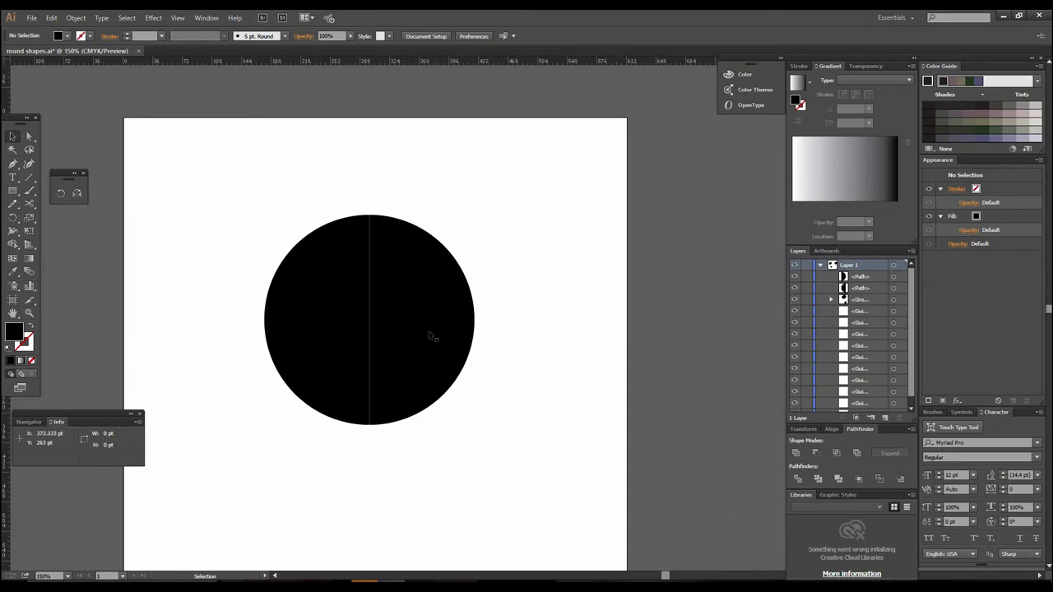
Drag the right half-circle away and delete it
drag(427, 330, 595, 327)
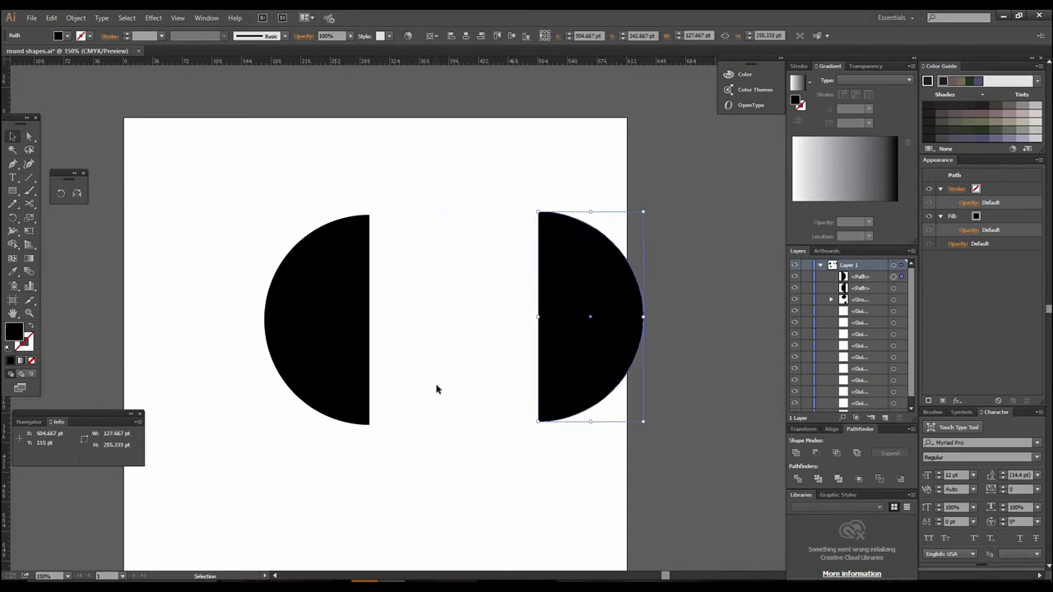
key(Delete)
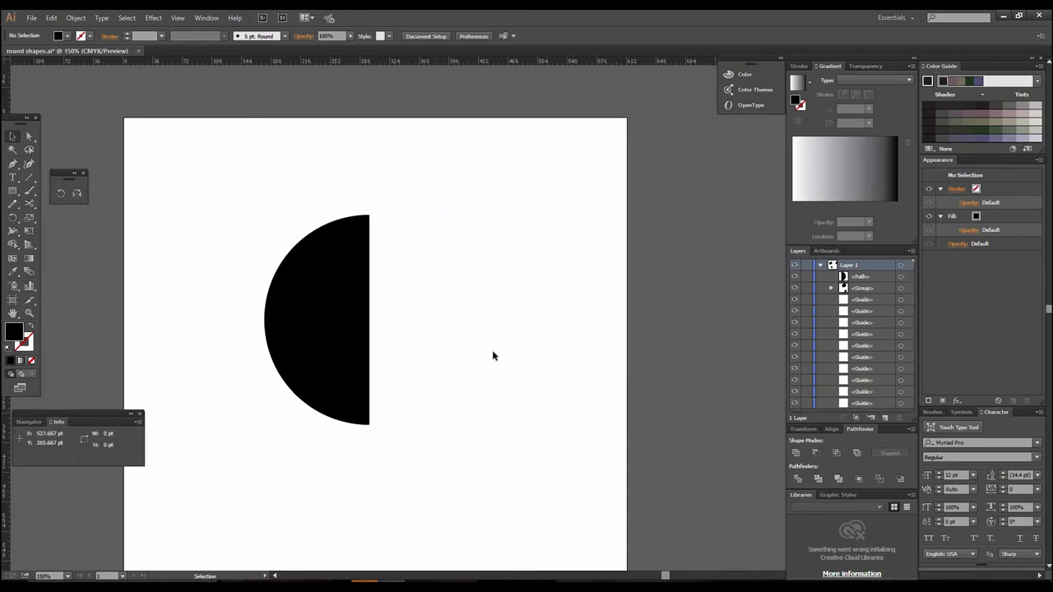
ctrl+click(421, 332)
ctrl+alt+click(408, 366)
ctrl+click(454, 337)
Reset the view to 150% and open the Reflect tool's options
ctrl+alt+click(532, 315)
mouse_move(532, 316)
mouse_down()
mouse_move(477, 296)
mouse_move(496, 288)
mouse_up()
ctrl+click(477, 300)
ctrl+alt+click(496, 289)
double_click(77, 194)
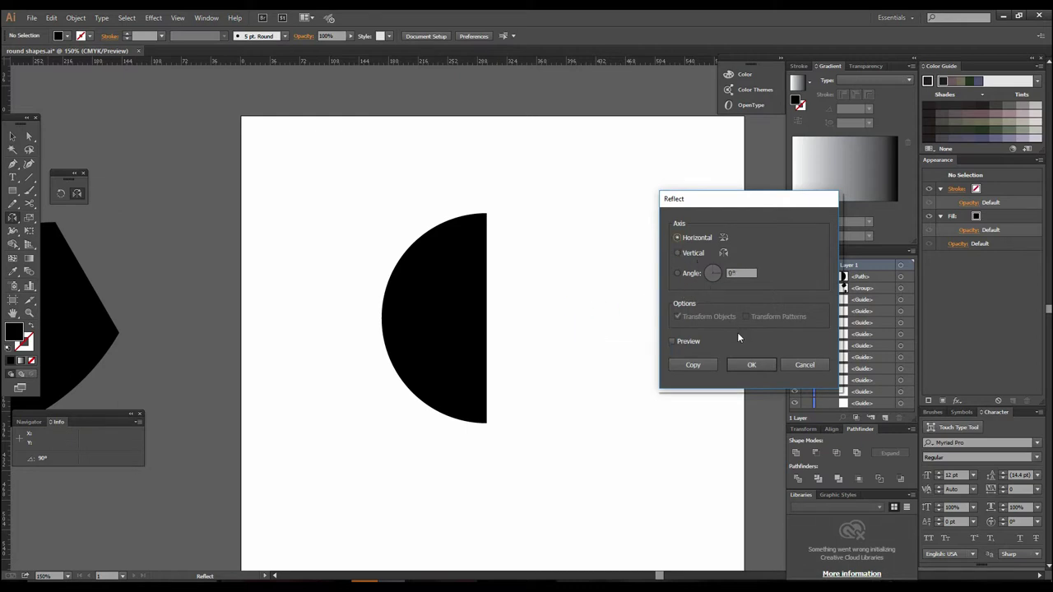
Cancel Reflect, reselect the left half-circle, and reopen Reflect with a vertical 90° axis
click(805, 366)
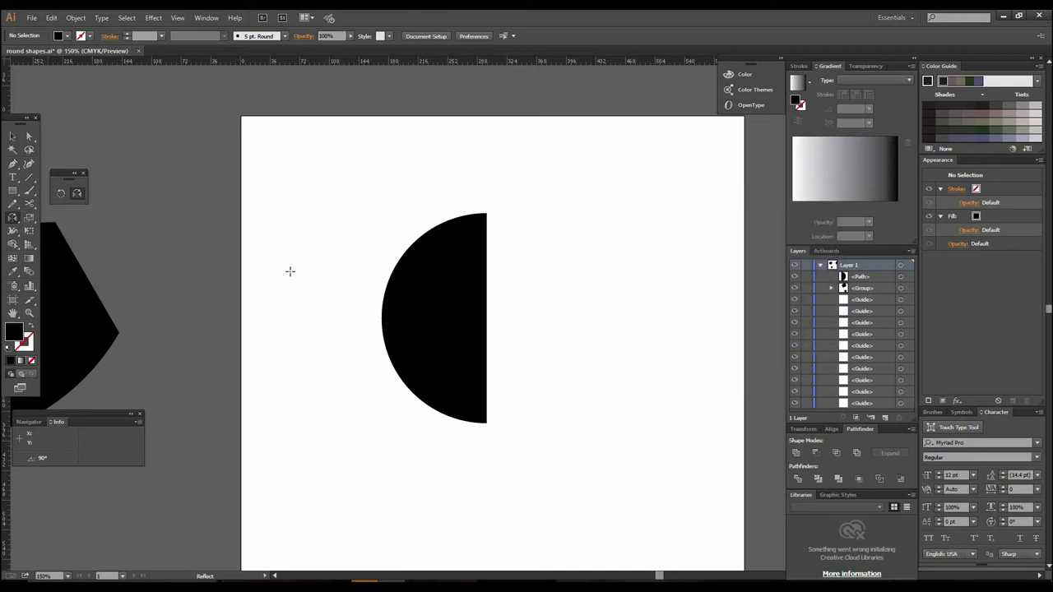
key(v)
click(453, 322)
key(ctrl+shift+b)
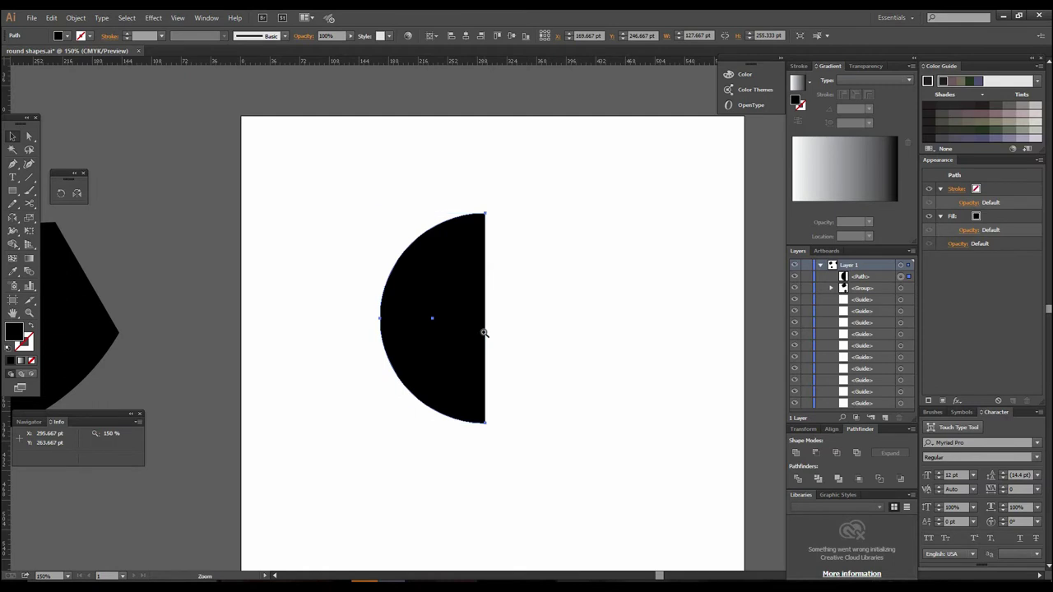
key(ctrl+equal)
key(o)
key(Return)
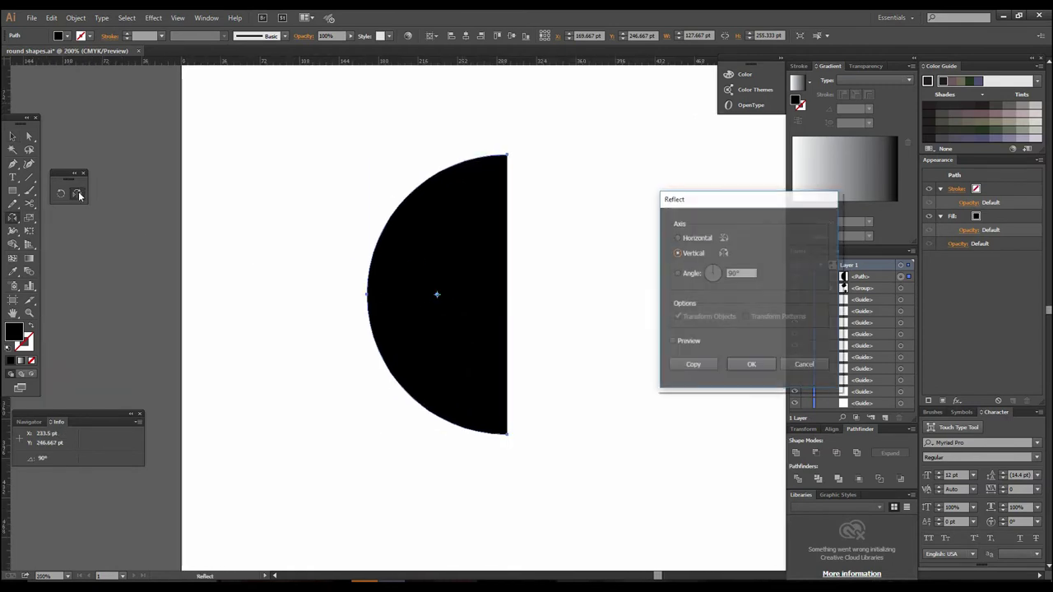
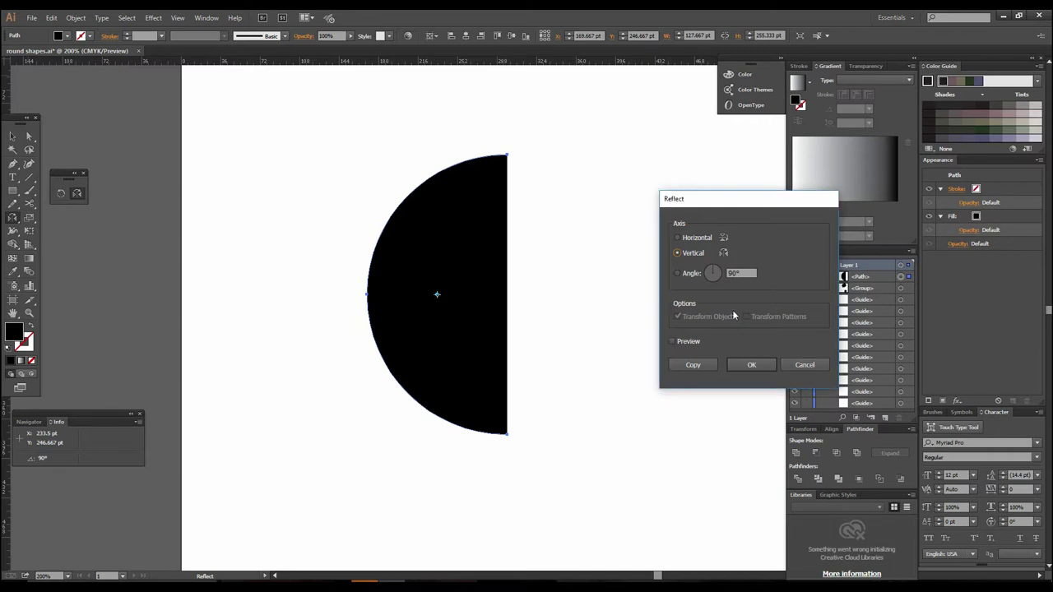
Copy the black half-circle, reflected across its straight edge on a 90° vertical axis
click(804, 365)
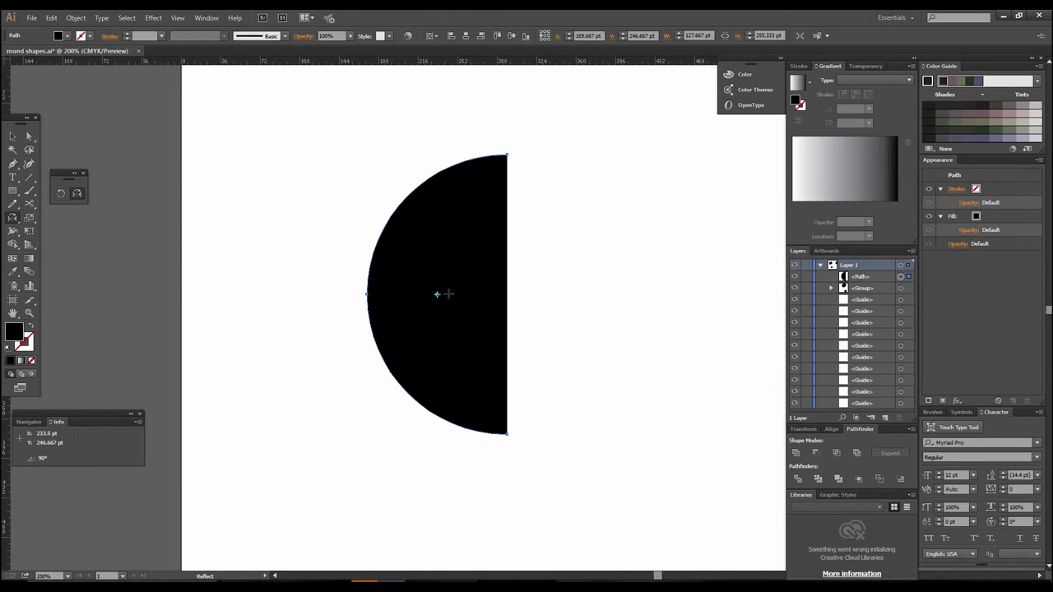
click(13, 137)
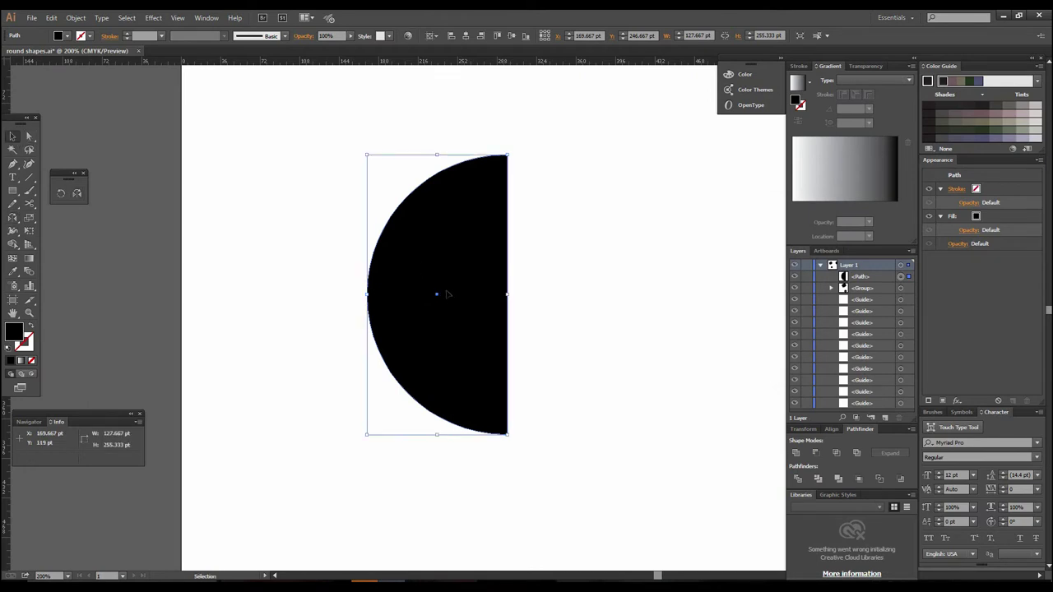
click(76, 192)
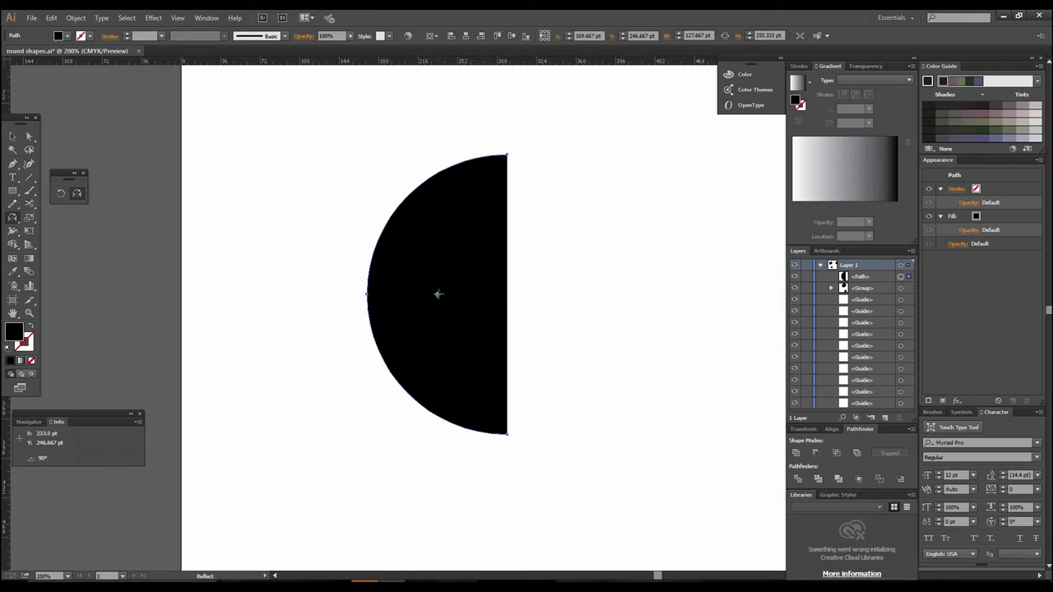
key(alt)
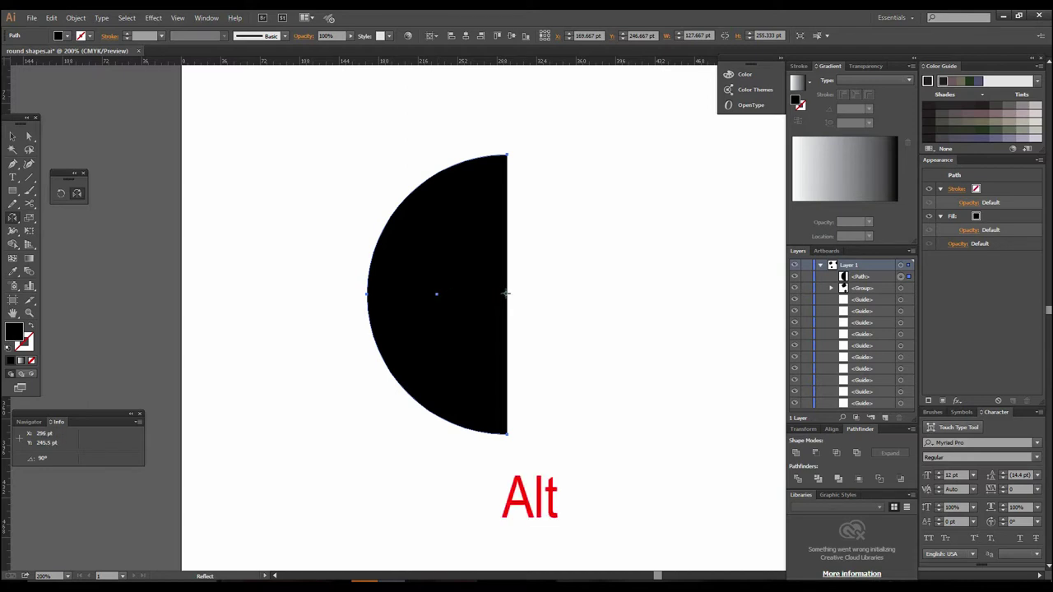
alt+click(507, 292)
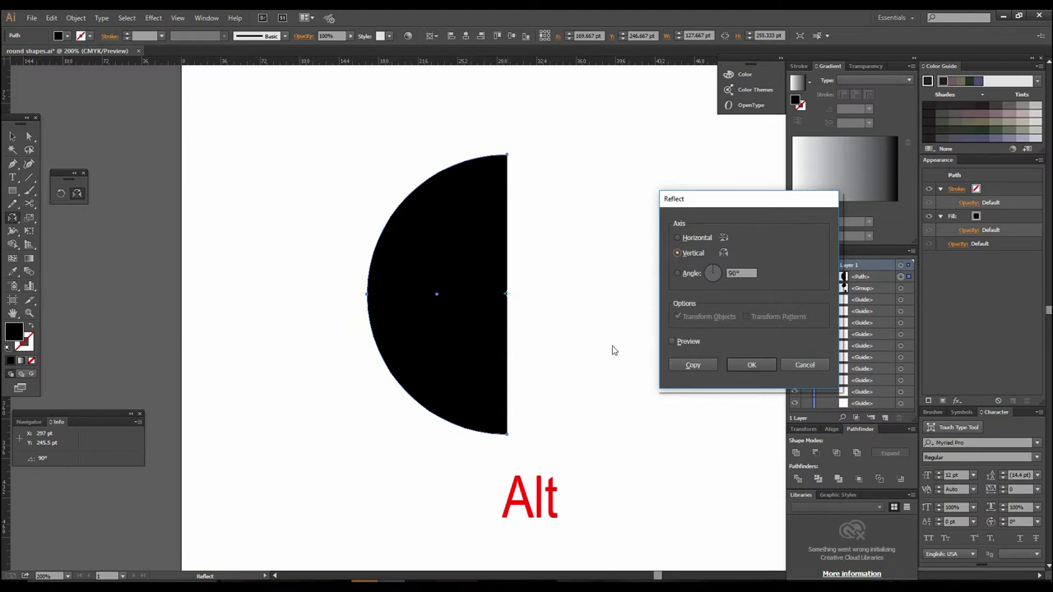
click(676, 342)
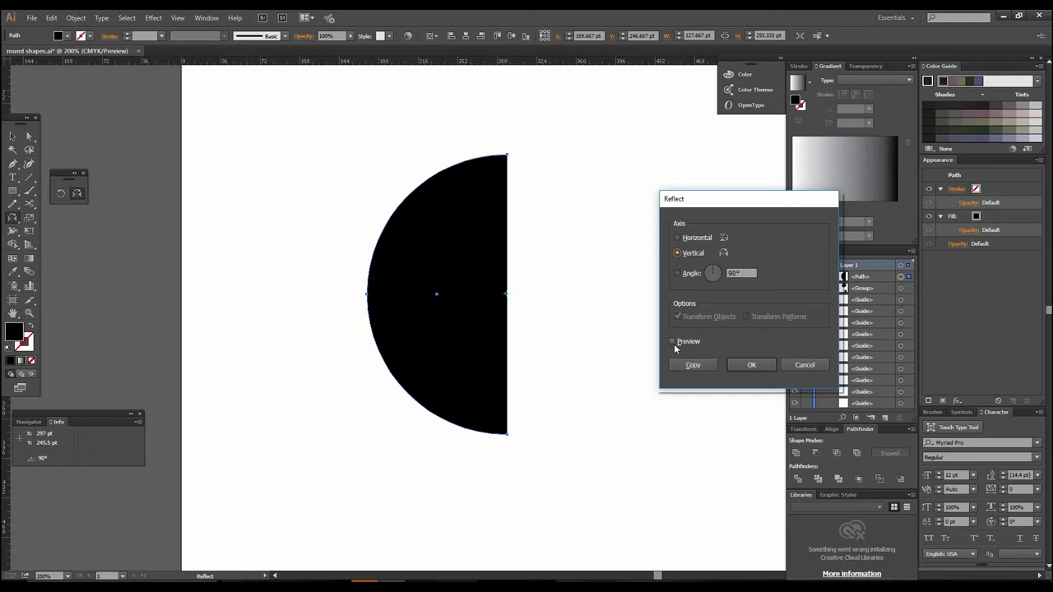
click(673, 341)
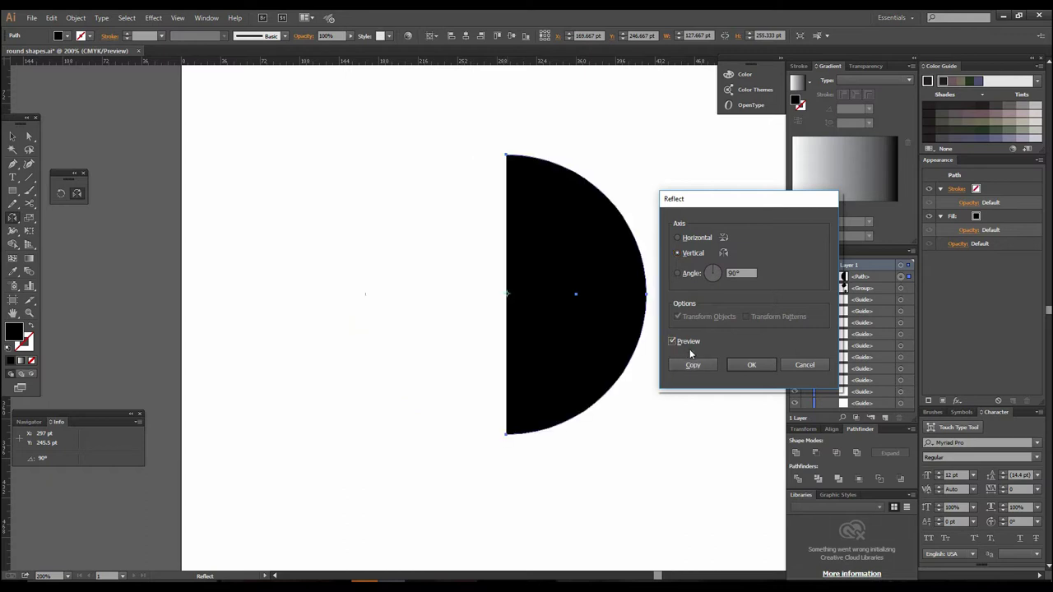
click(691, 366)
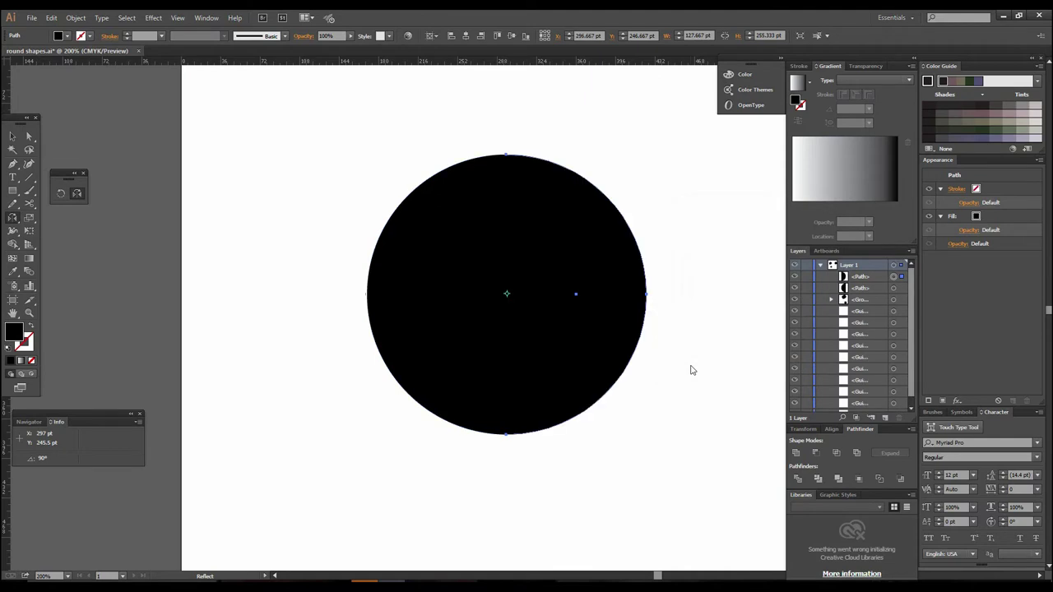
Zoom out and confirm the mirrored right half sits flush beside the left half
key(v)
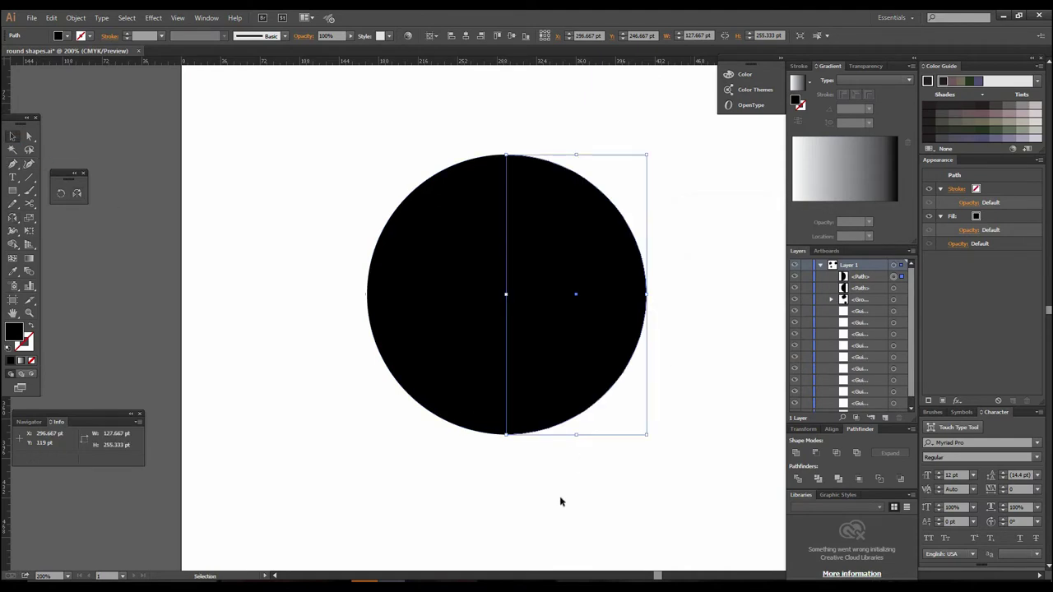
key(shift+ctrl+a)
key(ctrl+minus)
key(ctrl+minus)
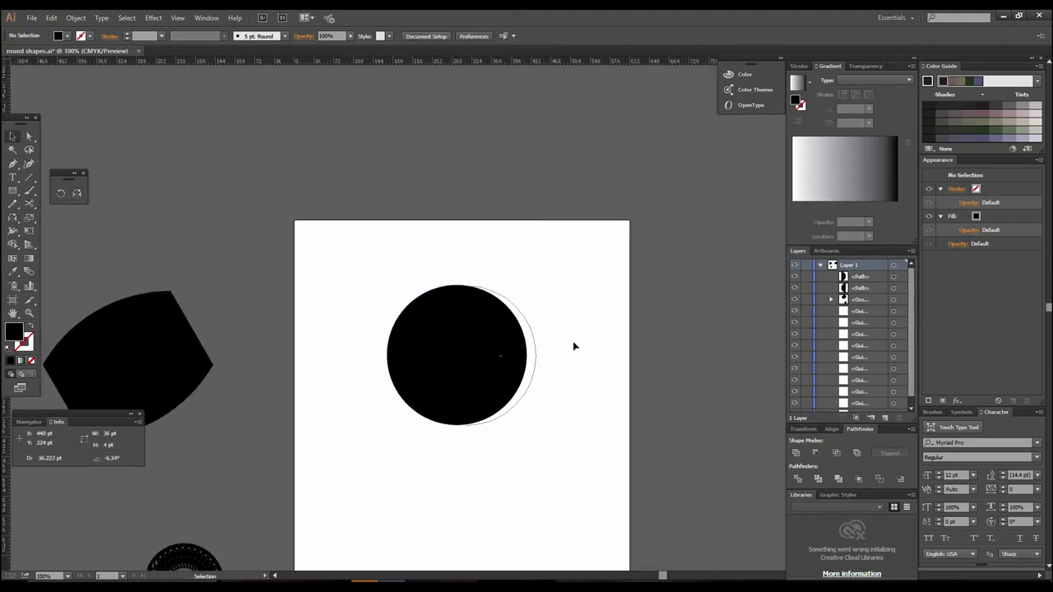
drag(574, 346, 575, 348)
key(ctrl+z)
key(shift+ctrl+a)
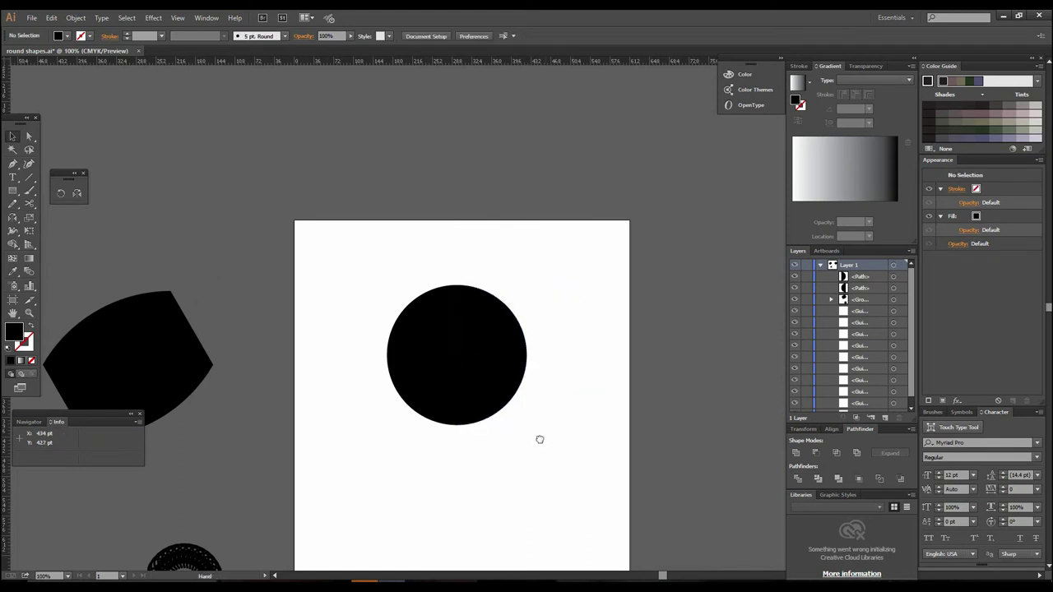
scroll(529, 375, up, 1)
scroll(531, 397, up, 2)
scroll(543, 430, up, 1)
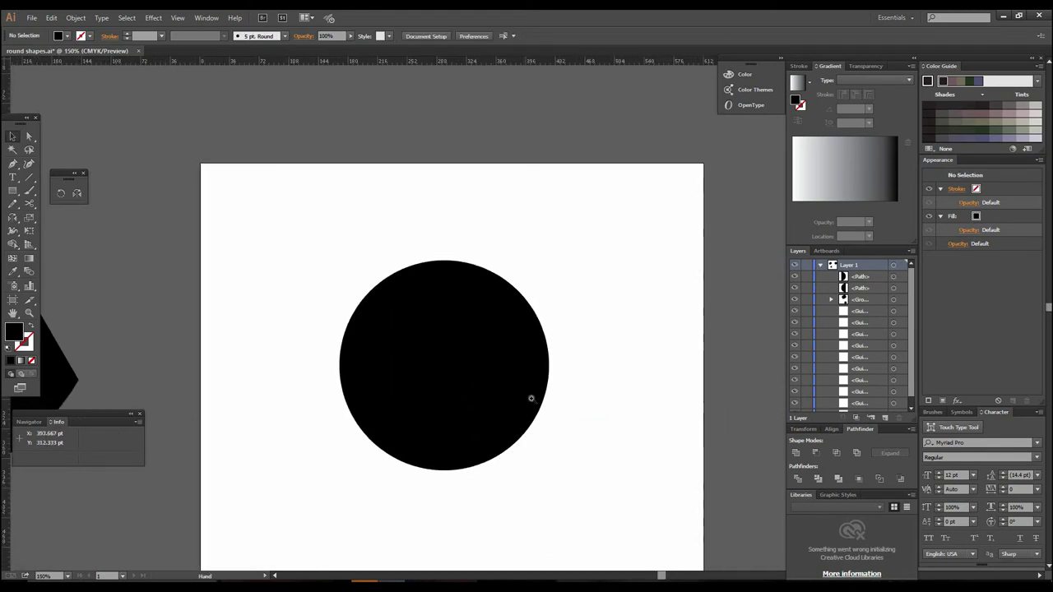
scroll(531, 398, up, 1)
drag(535, 343, 527, 413)
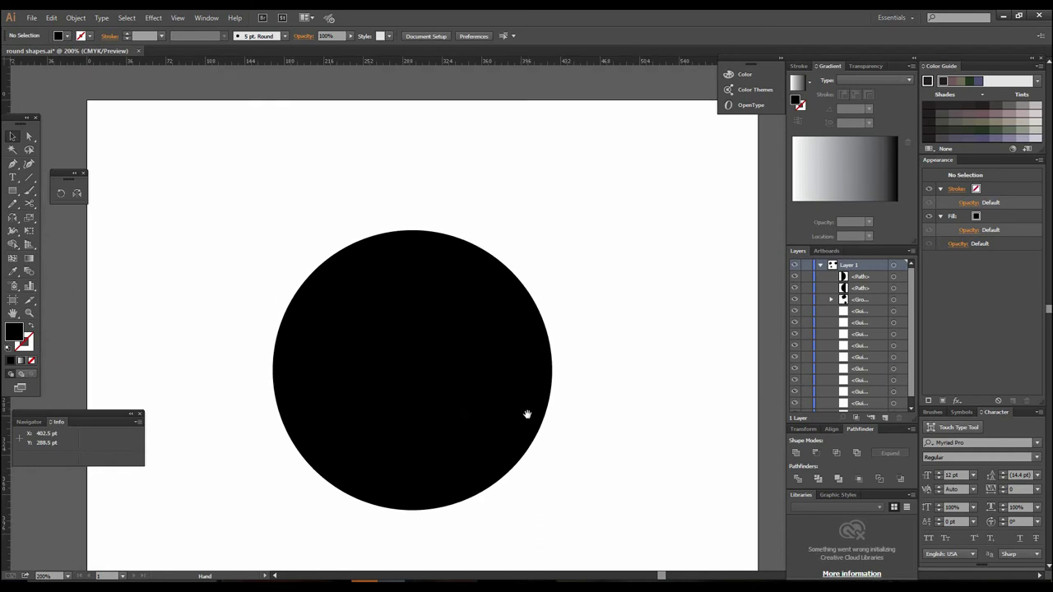
scroll(524, 369, down, 1)
drag(524, 369, 505, 404)
Fill the right half of the circle with cyan
click(491, 375)
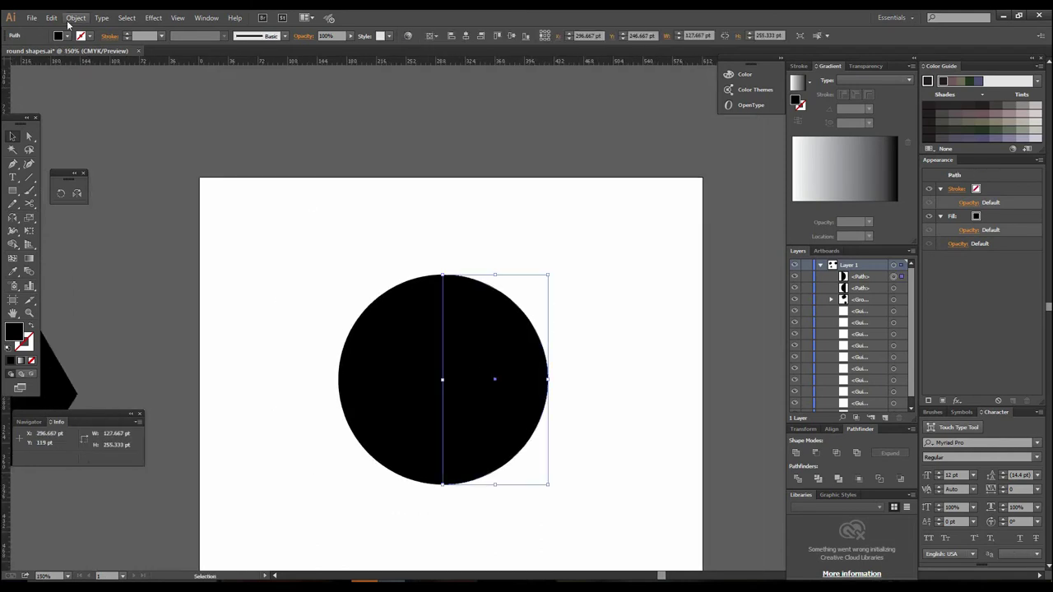
click(67, 36)
click(58, 61)
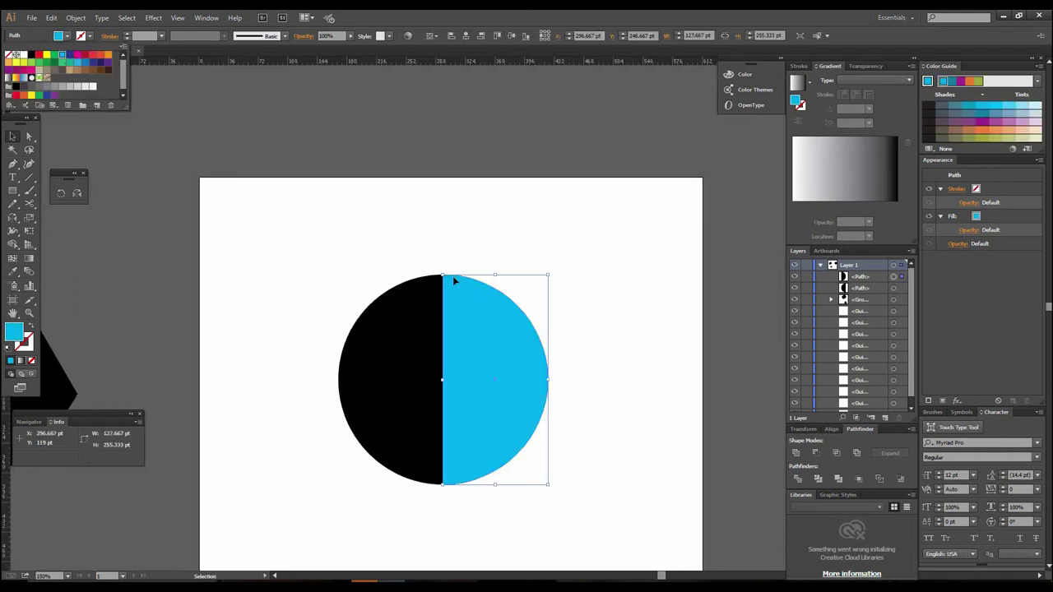
click(549, 403)
Reposition the view and select both halves of the circle
drag(570, 504, 557, 404)
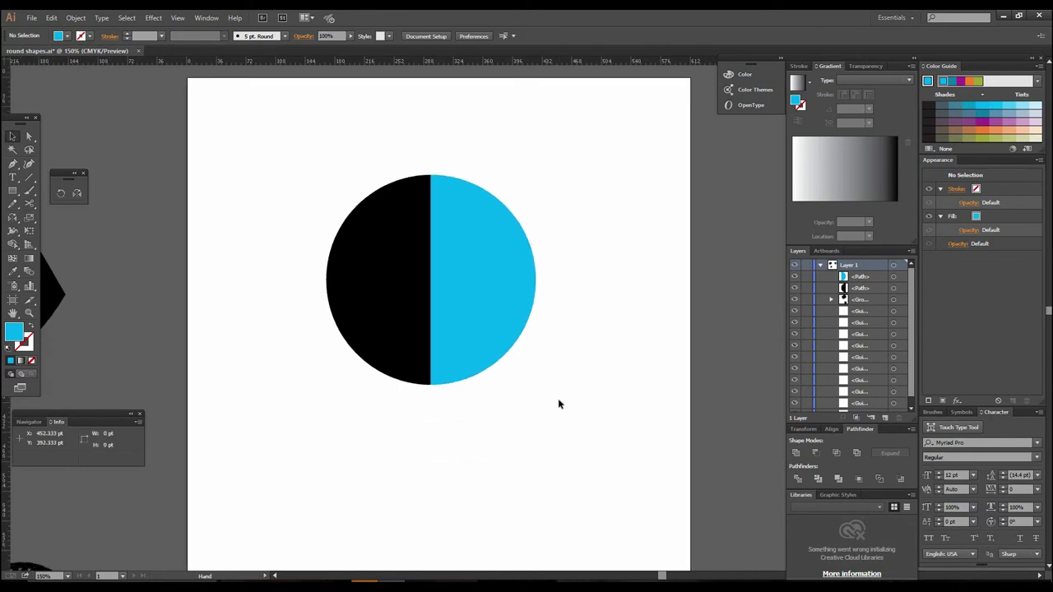
scroll(535, 338, up, 1)
scroll(531, 309, down, 1)
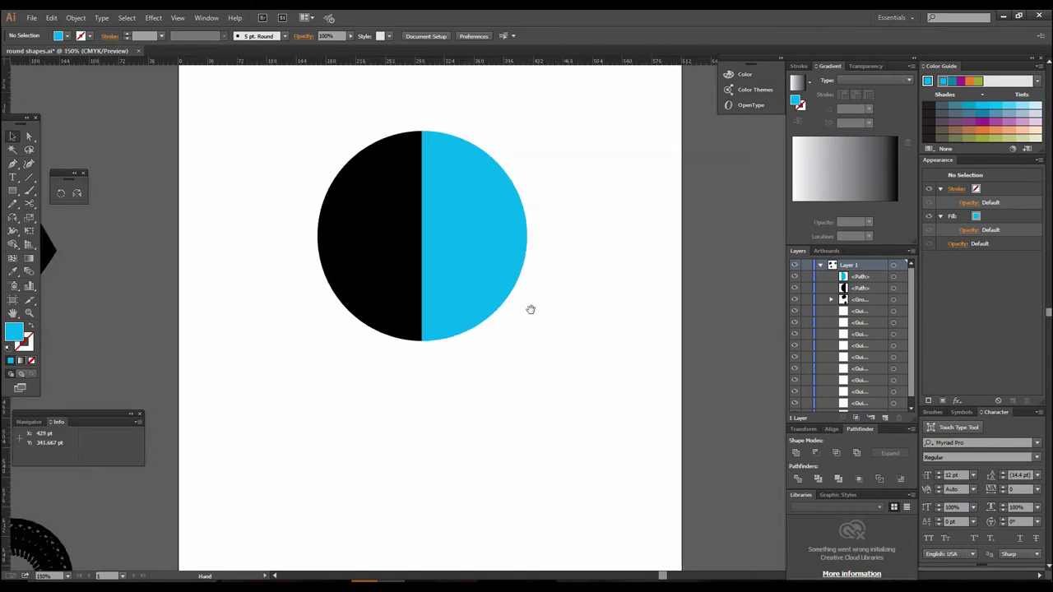
scroll(543, 370, down, 1)
mouse_move(562, 440)
mouse_down()
mouse_move(543, 413)
mouse_move(523, 413)
mouse_move(491, 326)
mouse_up()
click(503, 414)
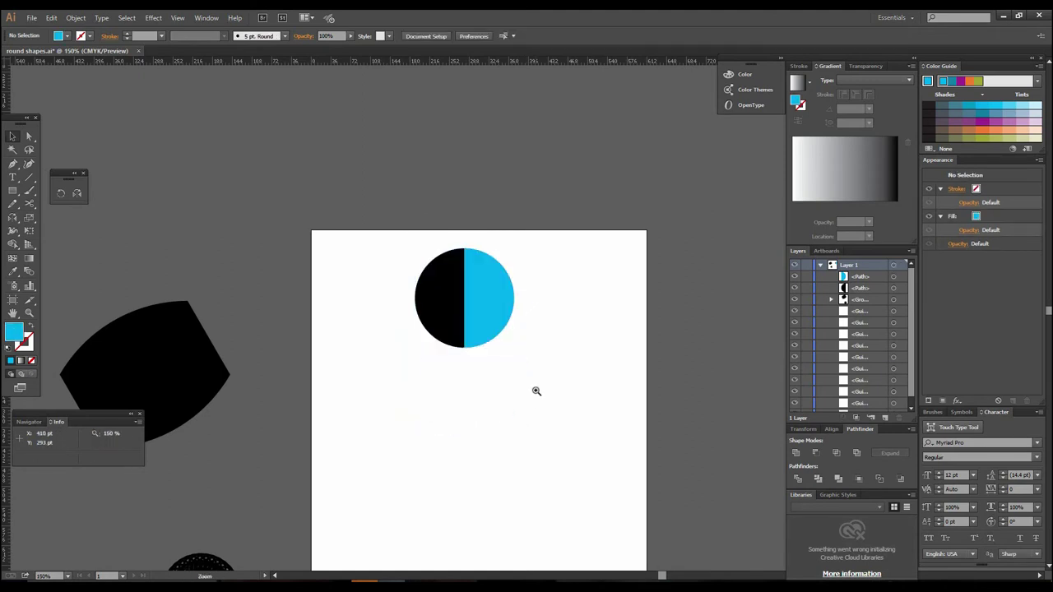
Draw a hexagon and move it below the circle
scroll(527, 401, up, 2)
drag(332, 353, 401, 408)
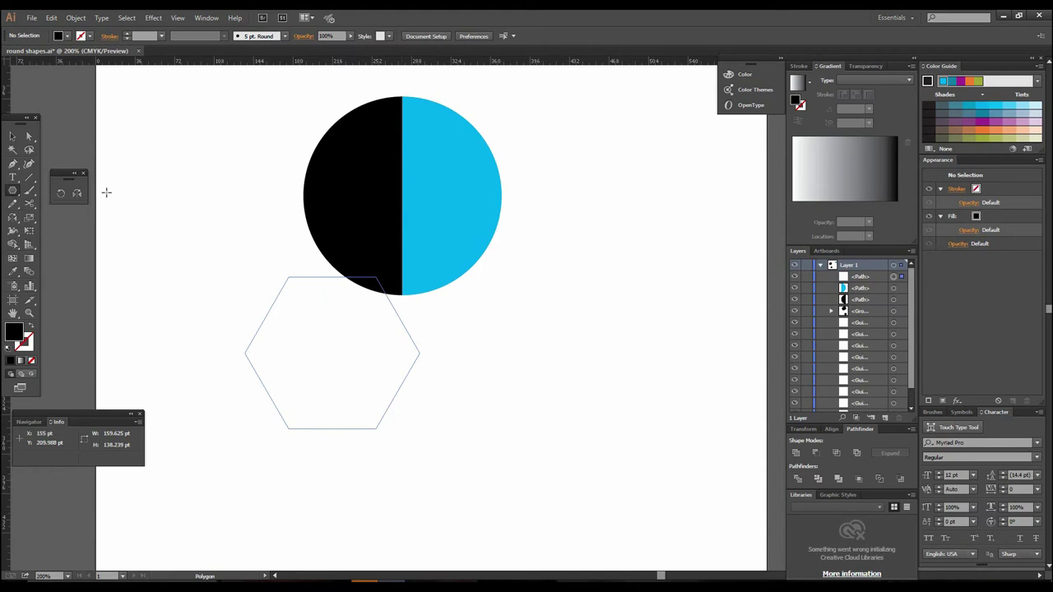
click(12, 137)
drag(331, 352, 402, 451)
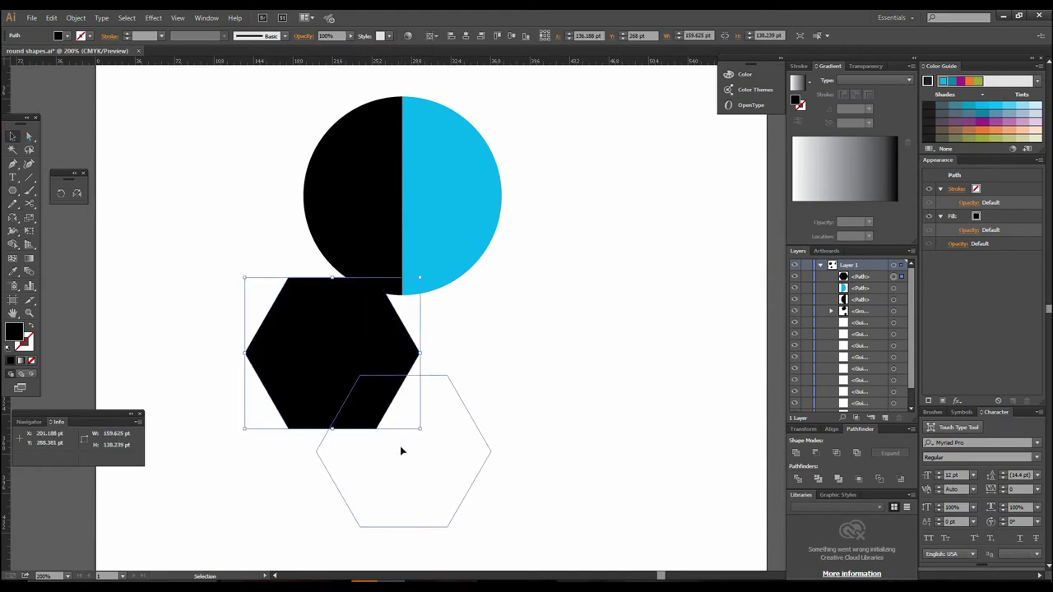
Fill the hexagon green and zoom in to centre it in view
click(66, 37)
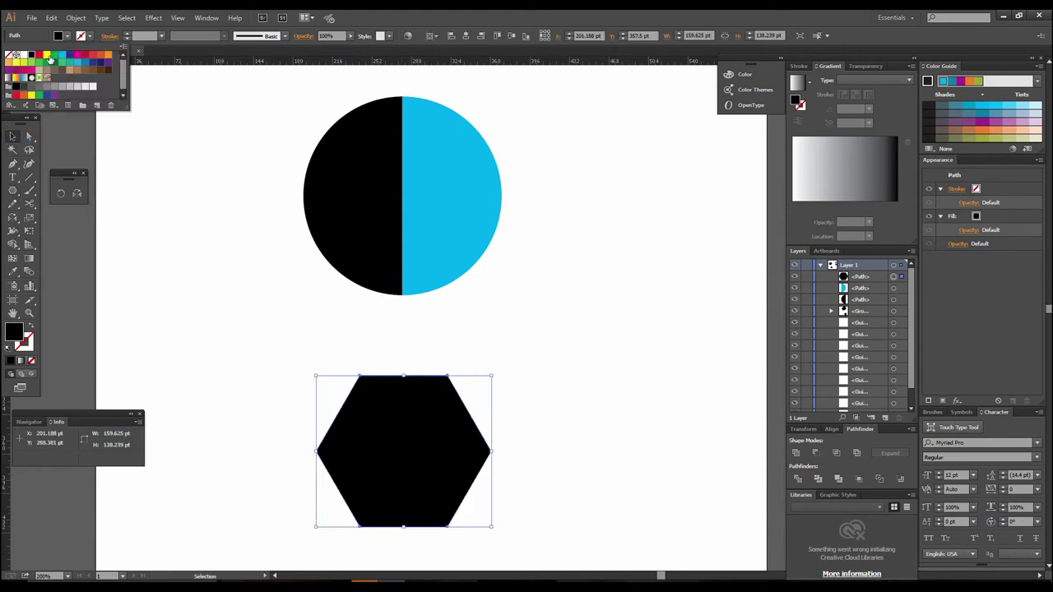
click(31, 55)
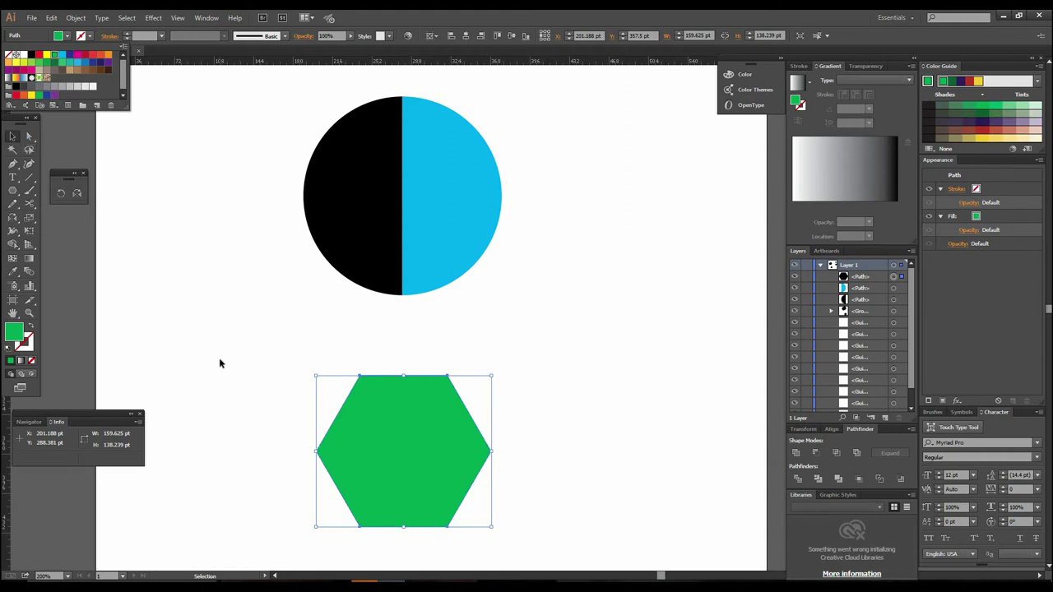
key(Escape)
key(ctrl+plus)
drag(493, 412, 510, 444)
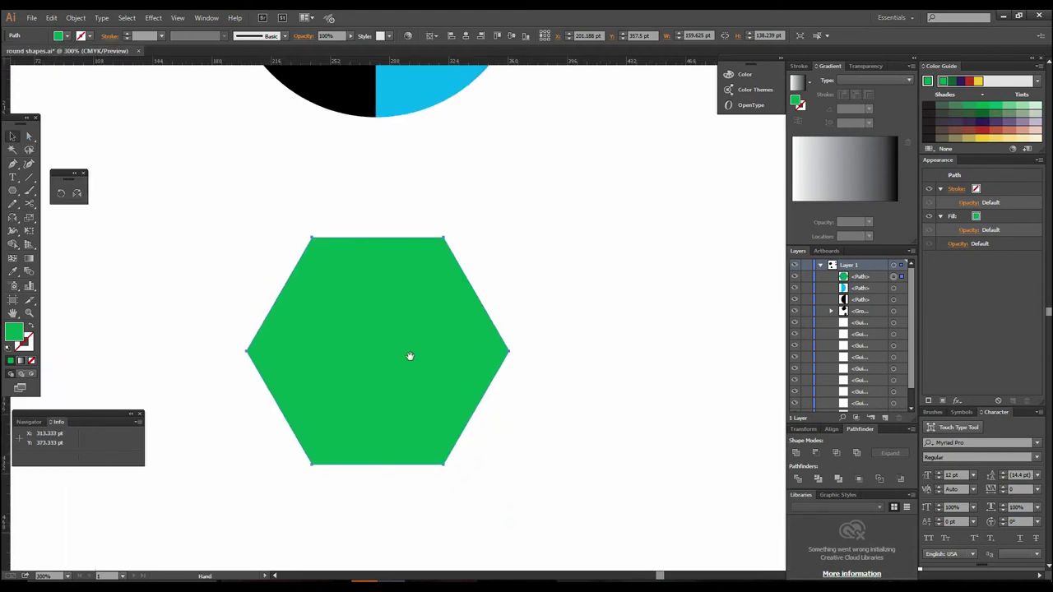
click(12, 192)
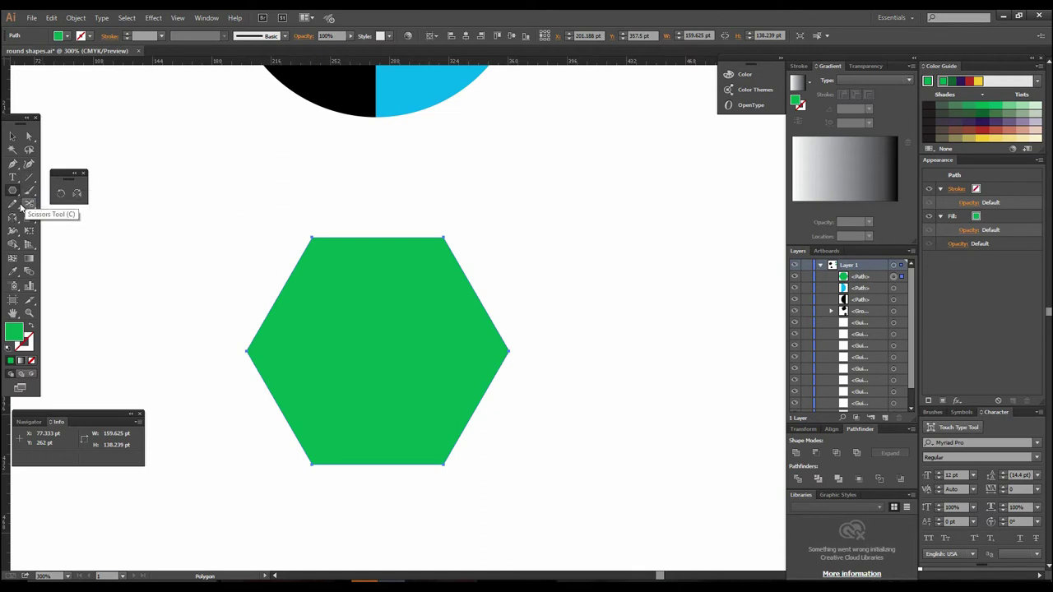
Cut the green hexagon with the Scissors at its top and bottom midpoints
key(c)
click(12, 136)
click(362, 322)
click(30, 204)
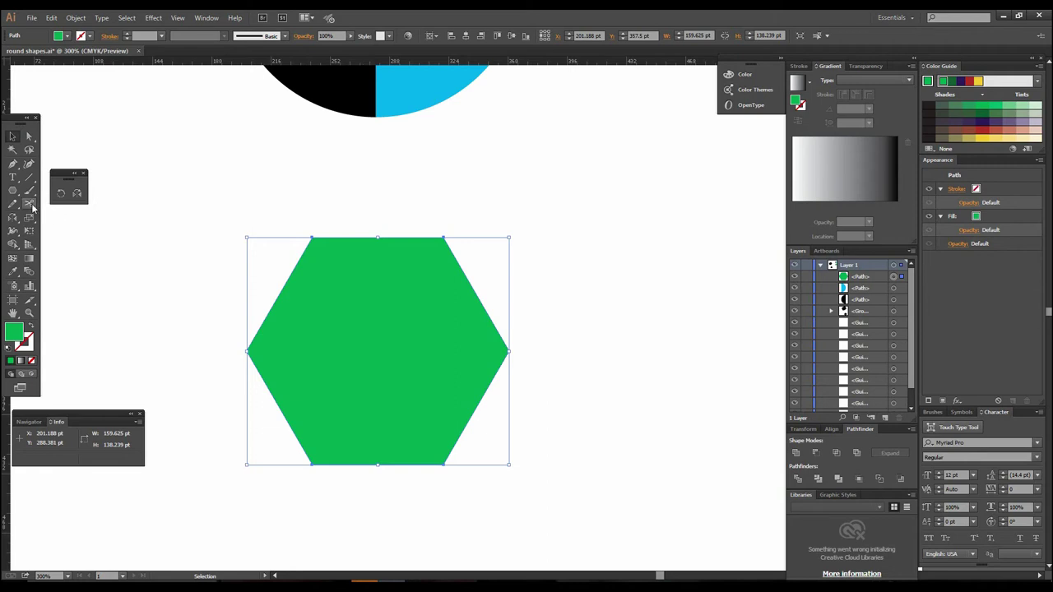
click(374, 237)
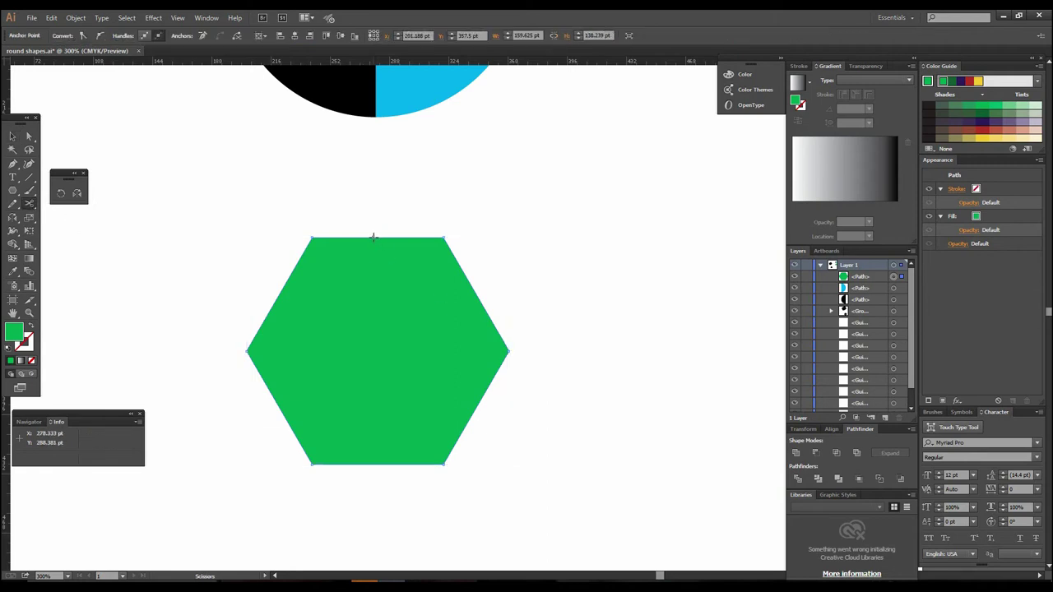
click(371, 464)
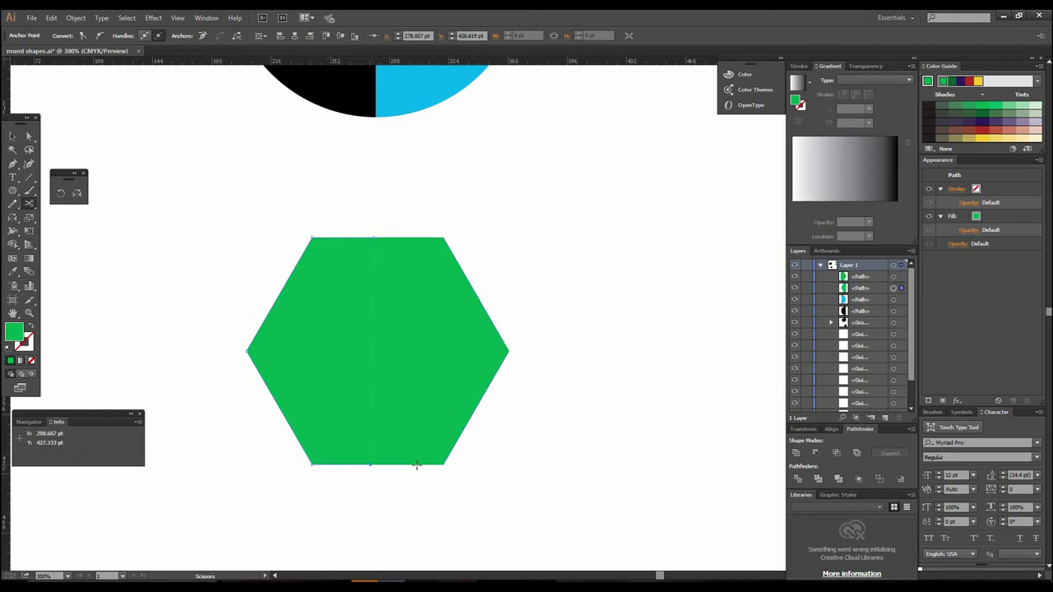
Delete the hexagon's right half, leaving the left half selected
click(14, 137)
click(597, 359)
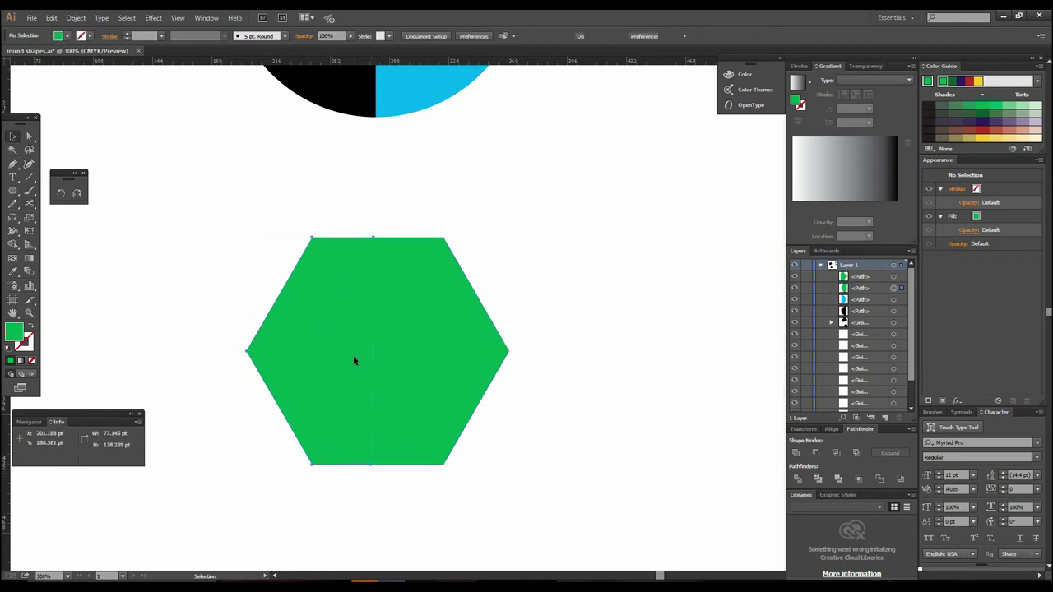
click(353, 357)
click(466, 361)
key(Delete)
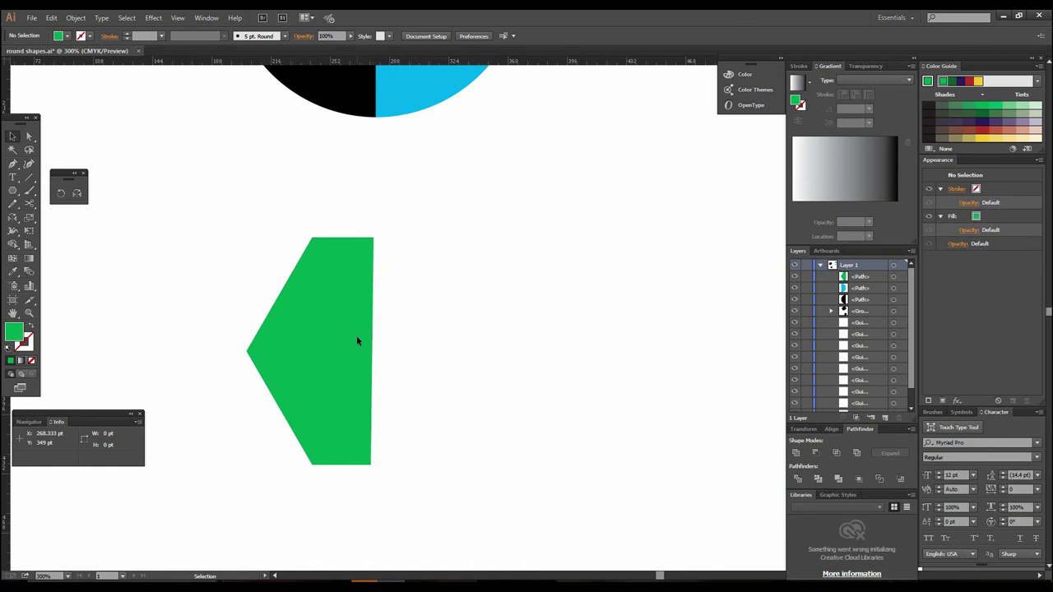
click(356, 336)
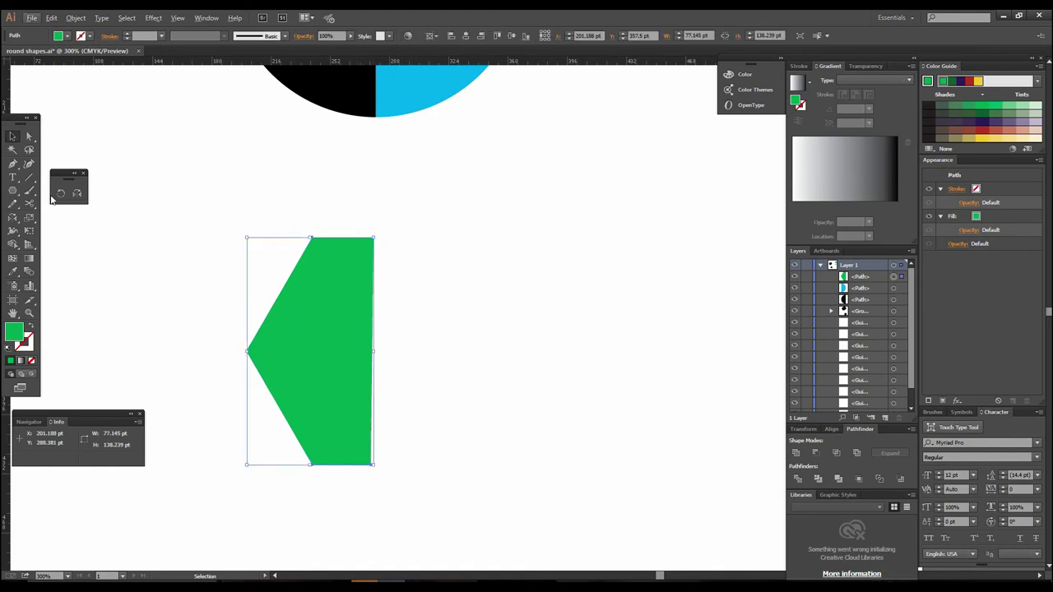
Make a vertically reflected copy of the green half across its right edge
double_click(76, 193)
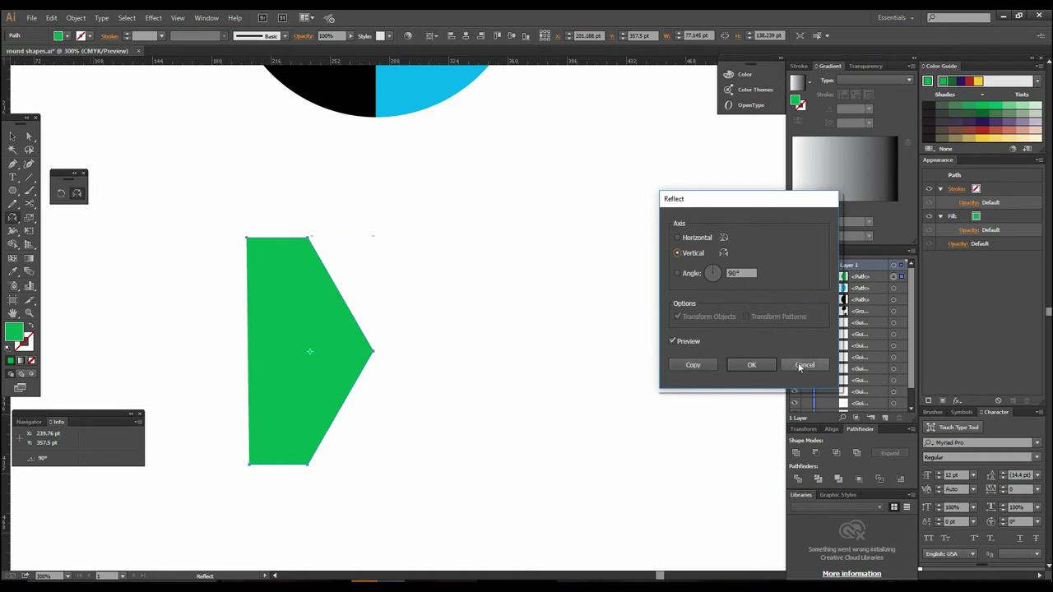
key(Escape)
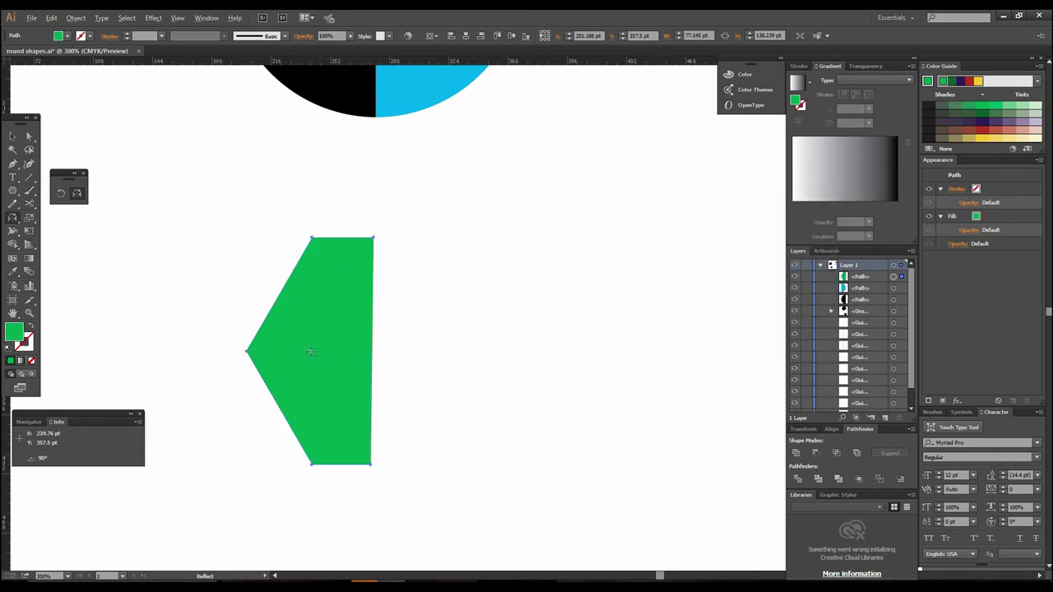
alt+click(372, 348)
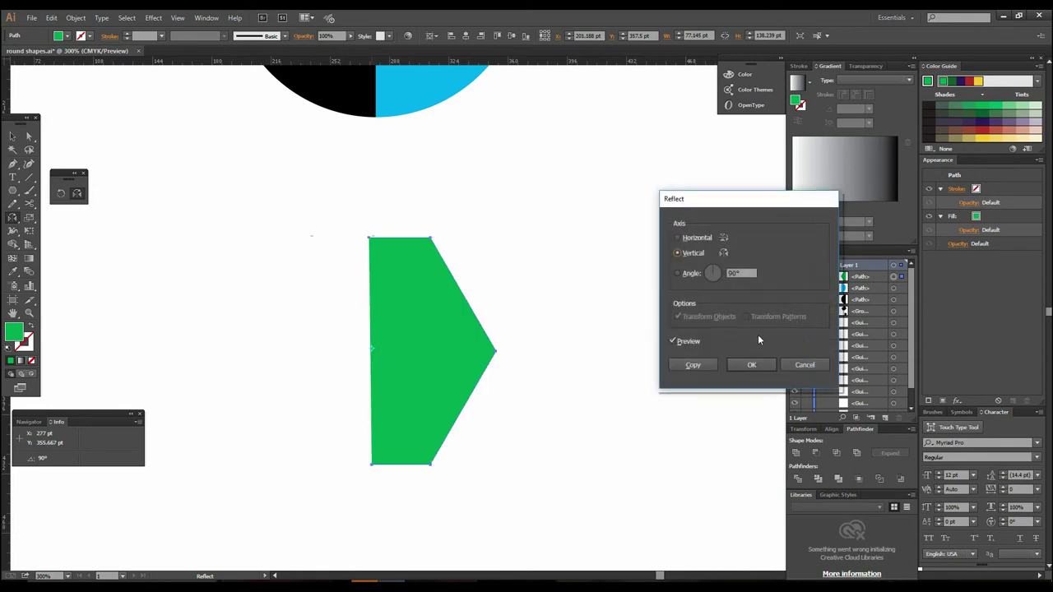
click(693, 364)
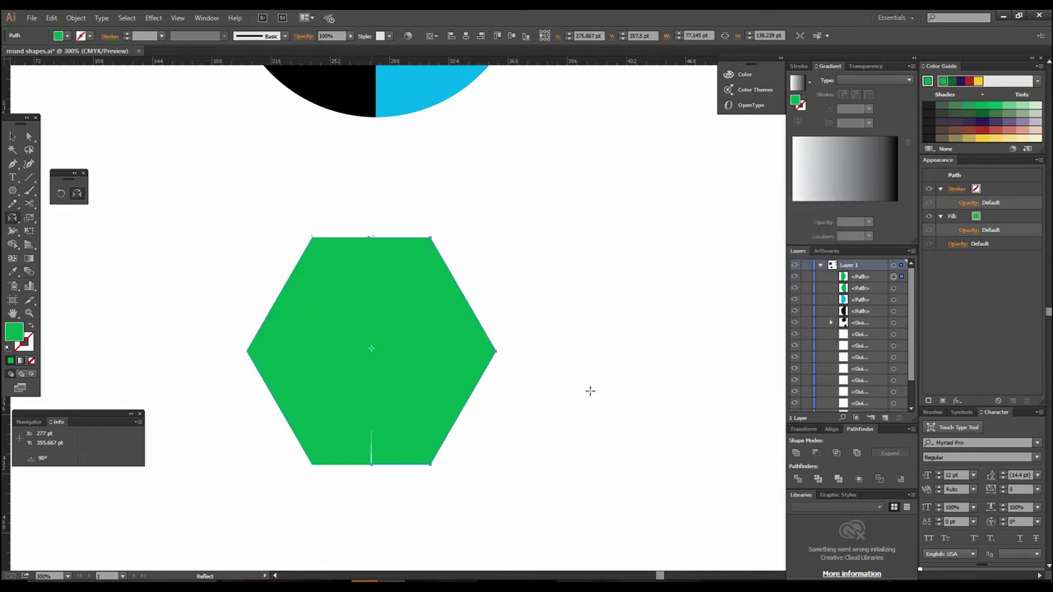
click(12, 136)
Zoom out to 200% and fill the hexagon's right half with cyan
click(482, 469)
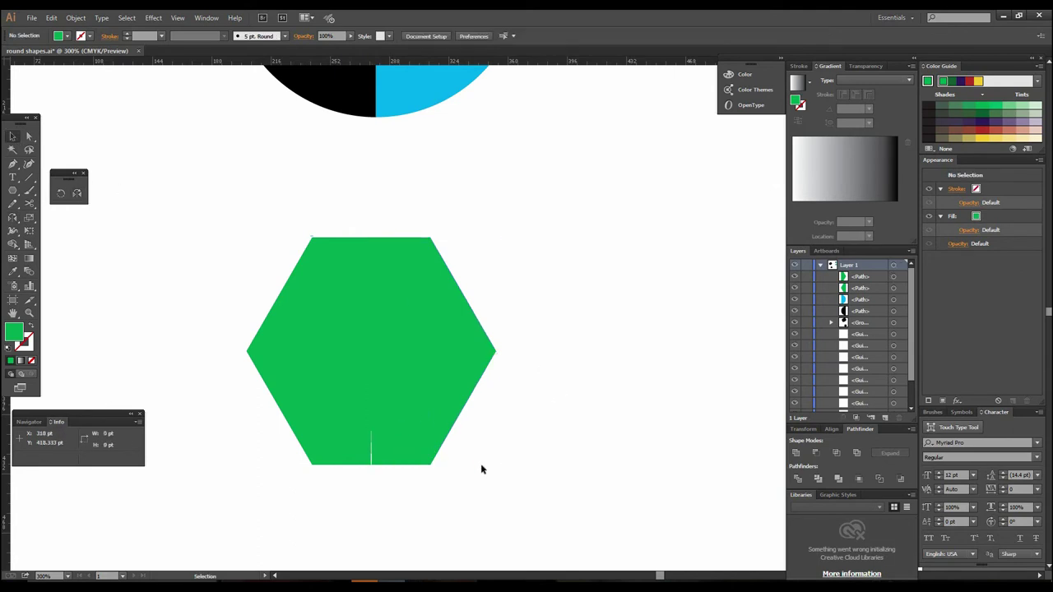
click(425, 424)
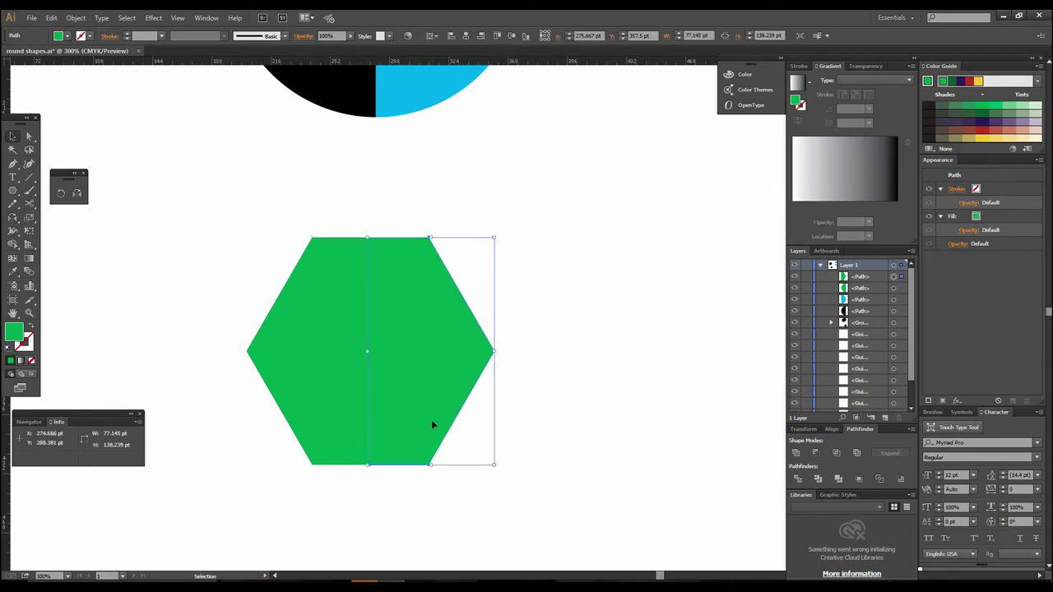
click(505, 433)
key(z)
key(ctrl+minus)
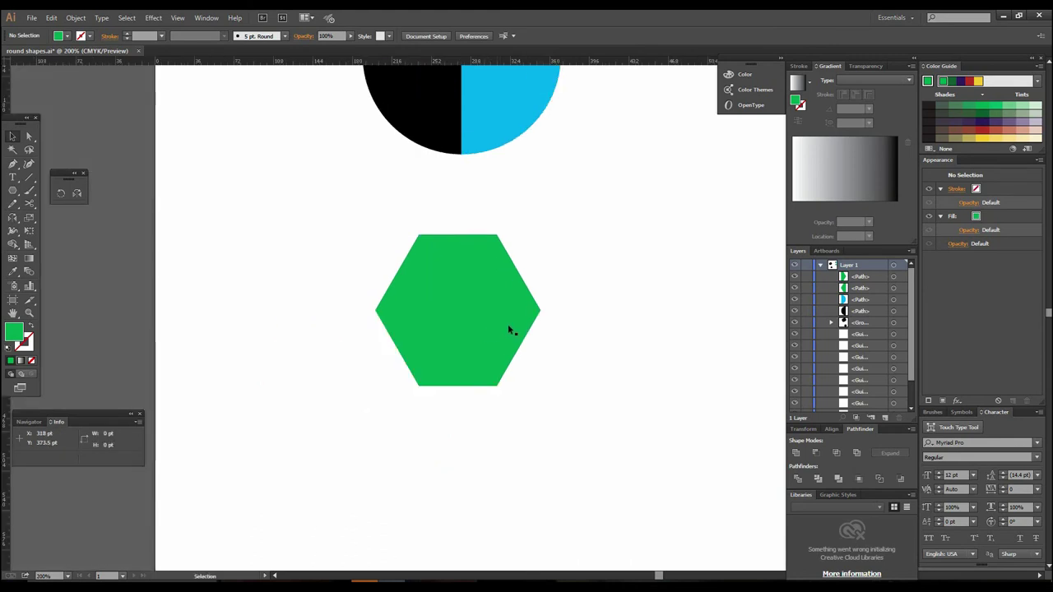
key(v)
click(505, 325)
click(67, 36)
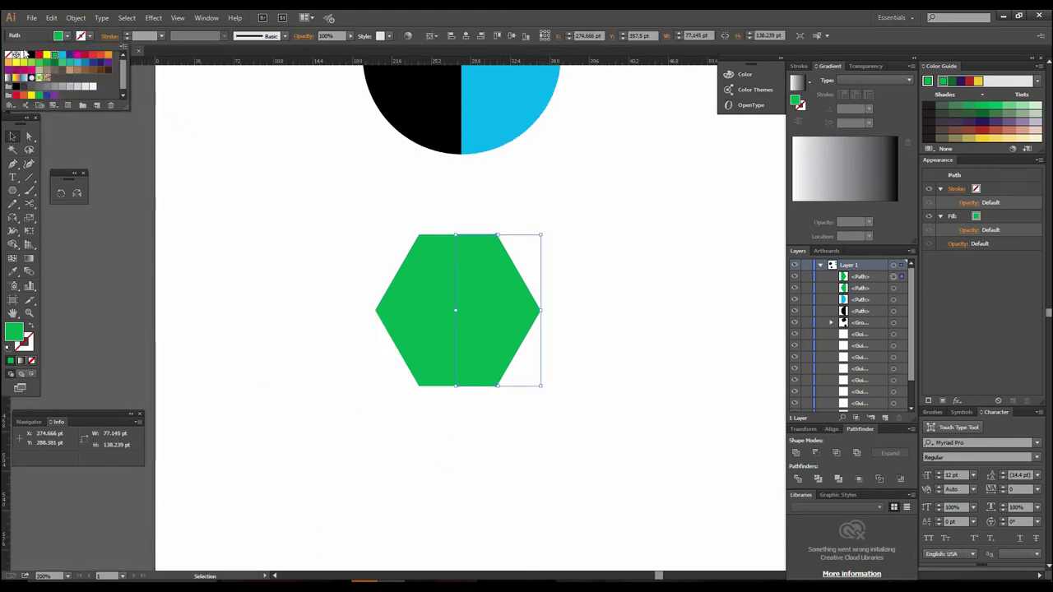
click(62, 56)
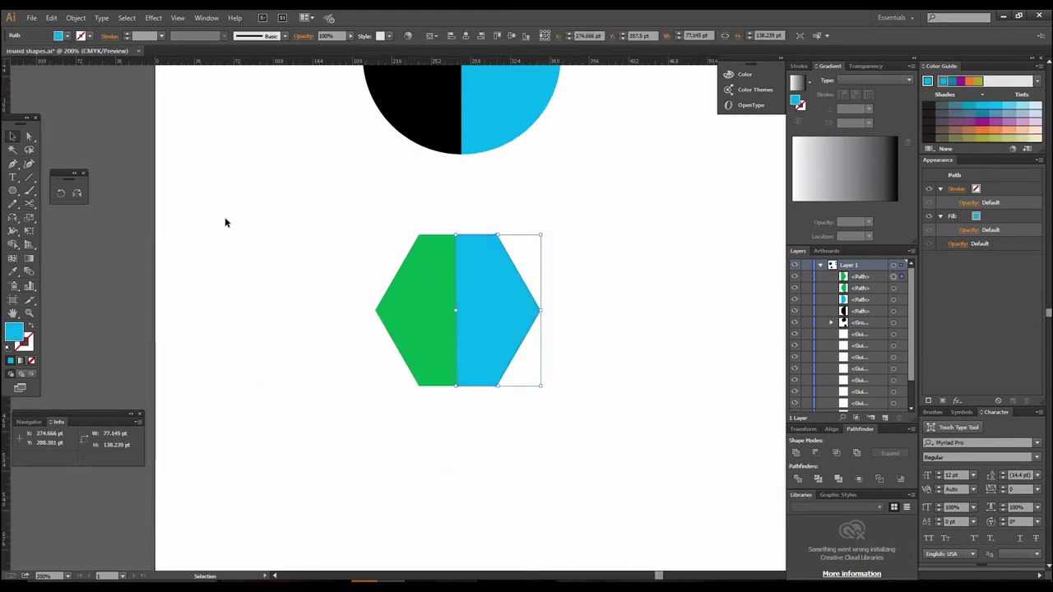
click(225, 221)
drag(432, 359, 443, 290)
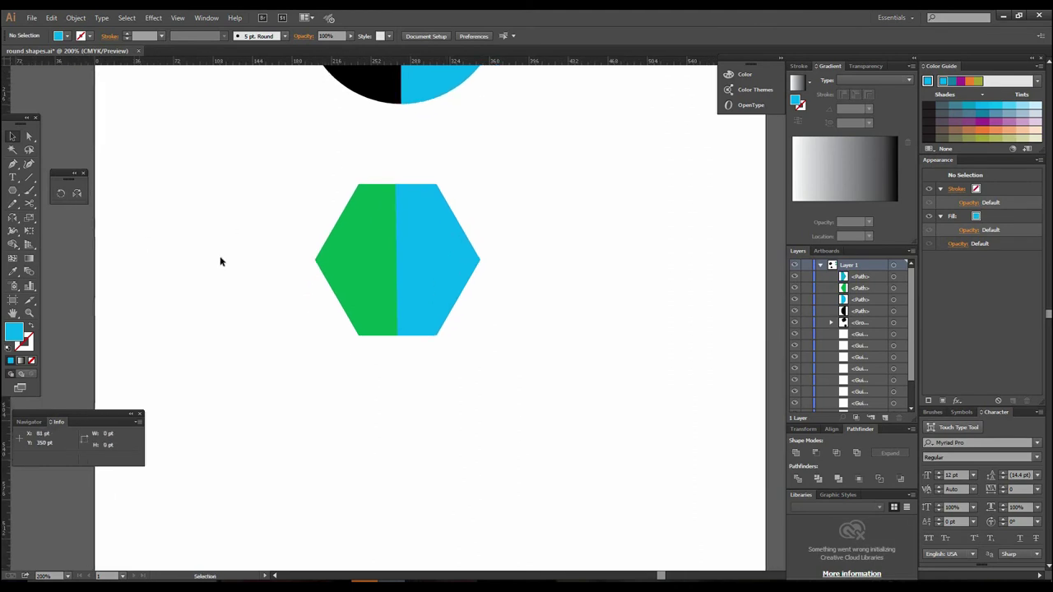
Draw a spiral in the empty area below the hexagon
click(27, 179)
drag(26, 179, 73, 203)
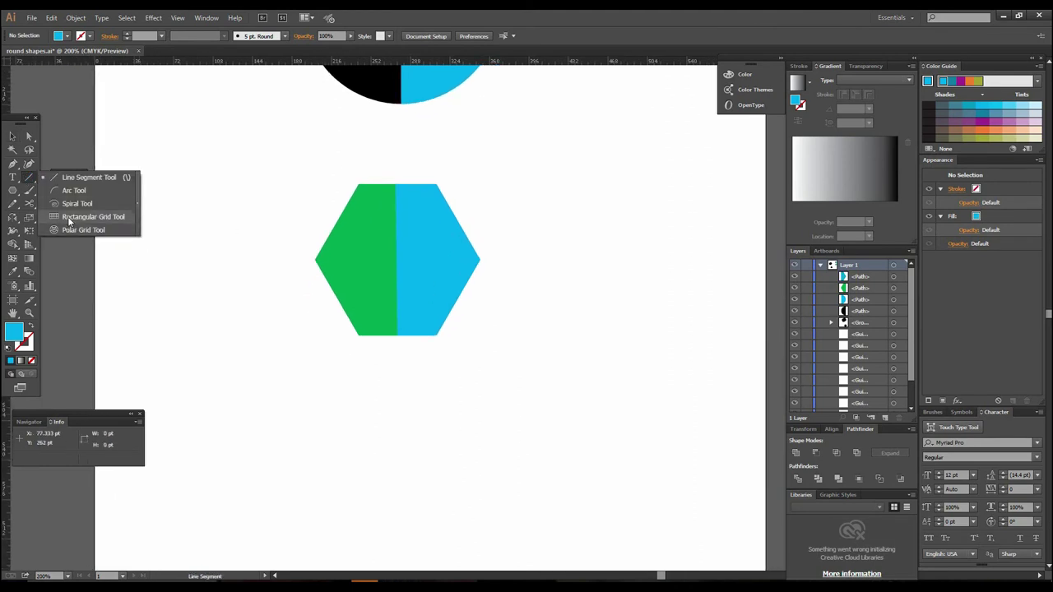
drag(354, 321, 316, 241)
drag(297, 374, 430, 456)
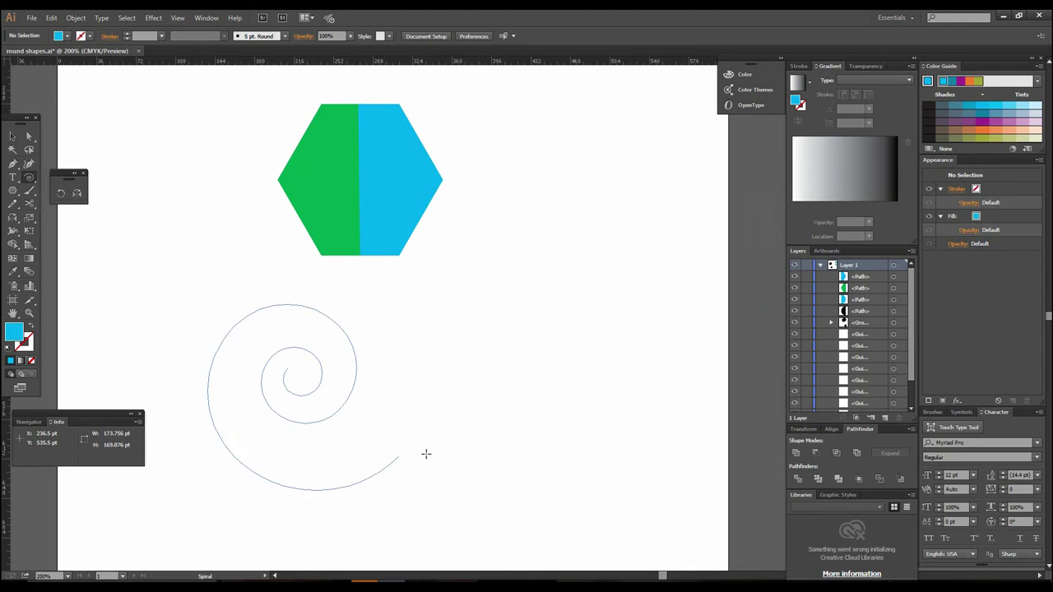
Give the spiral a black 8 pt stroke
click(12, 137)
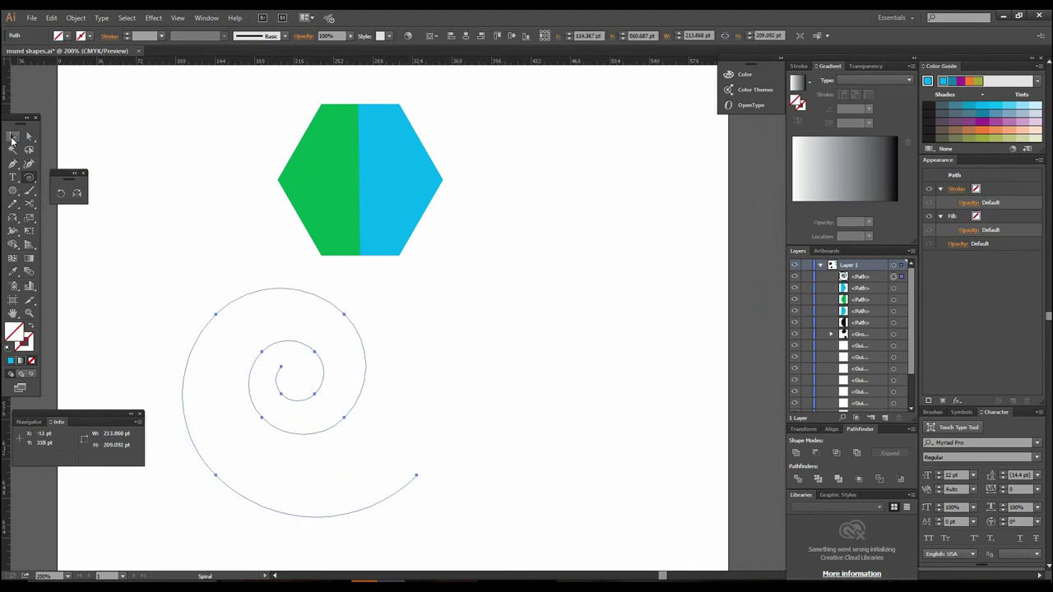
click(93, 36)
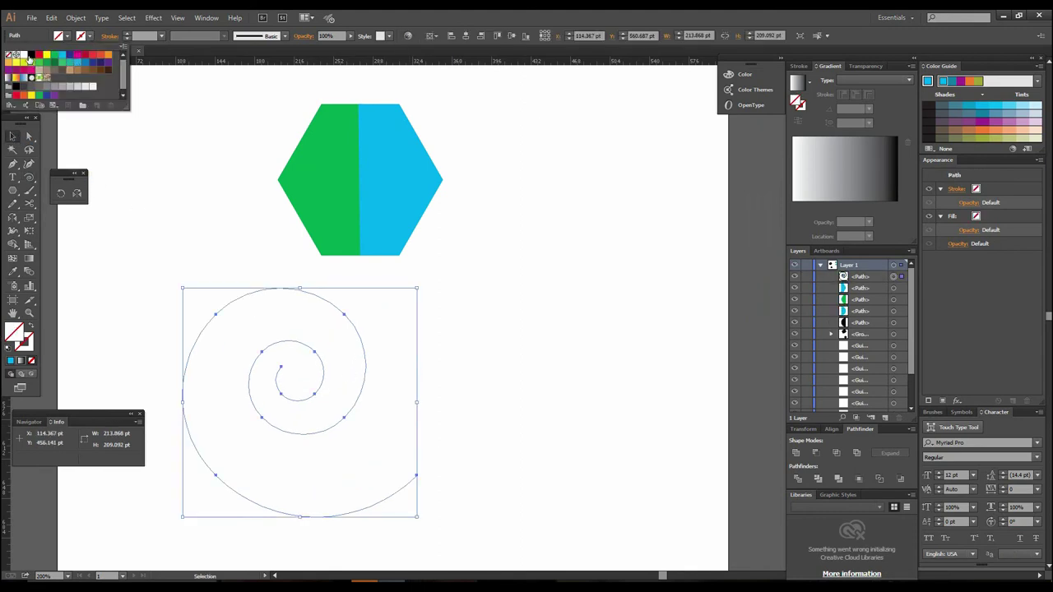
click(29, 55)
click(162, 36)
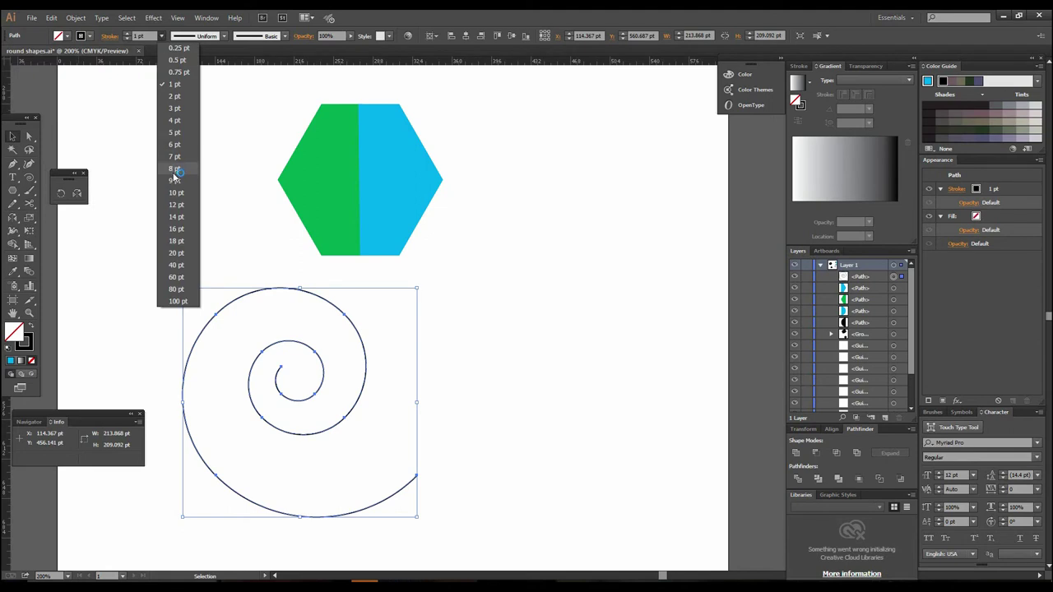
click(176, 170)
click(496, 412)
scroll(494, 386, down, 2)
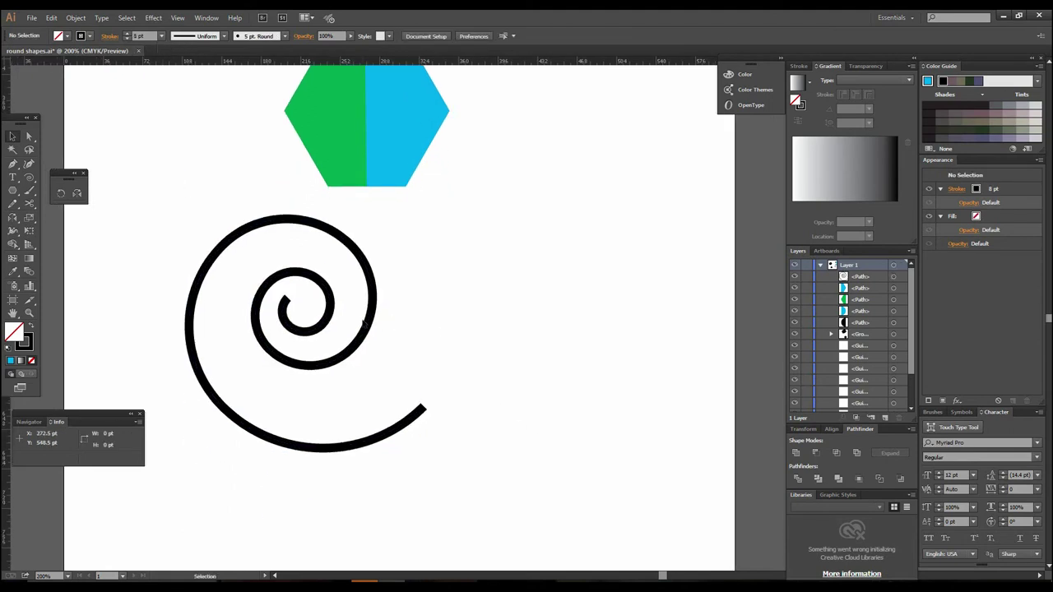
Add a vertically mirrored copy of the spiral, reflected about a point just right of it
click(365, 323)
click(78, 194)
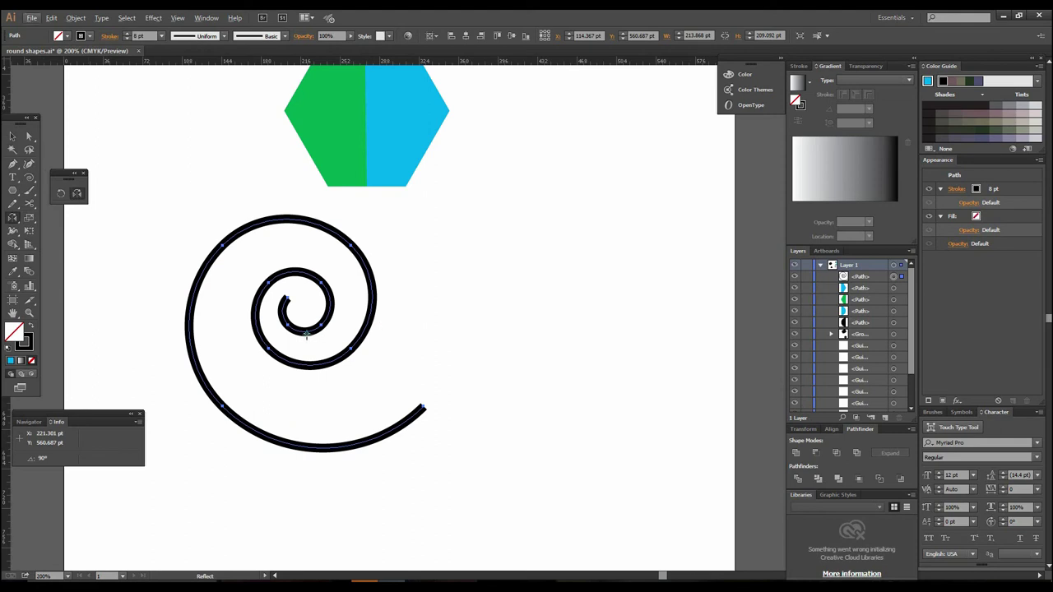
drag(306, 334, 311, 333)
alt+click(384, 324)
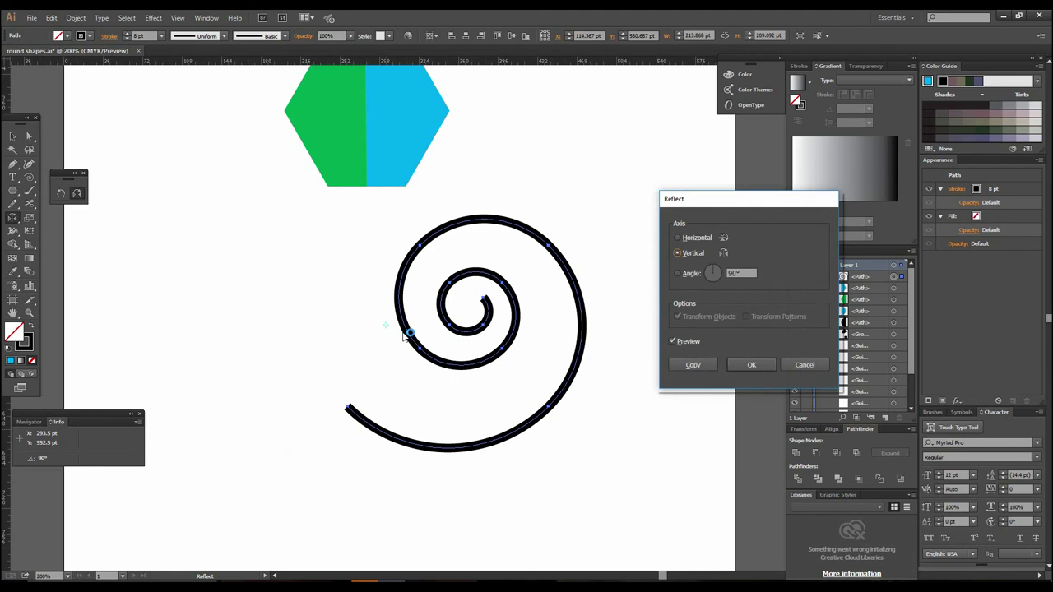
click(693, 365)
Zoom and pan to see the spiral pair and the whole artboard
key(v)
ctrl+alt+click(524, 327)
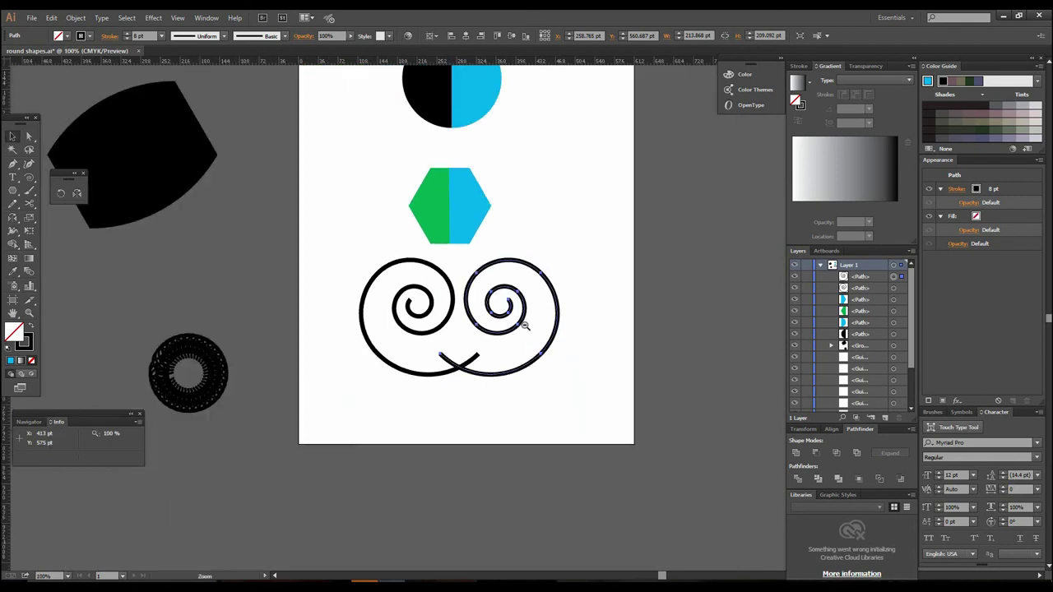
ctrl+click(554, 371)
scroll(543, 451, down, 2)
ctrl+alt+click(541, 333)
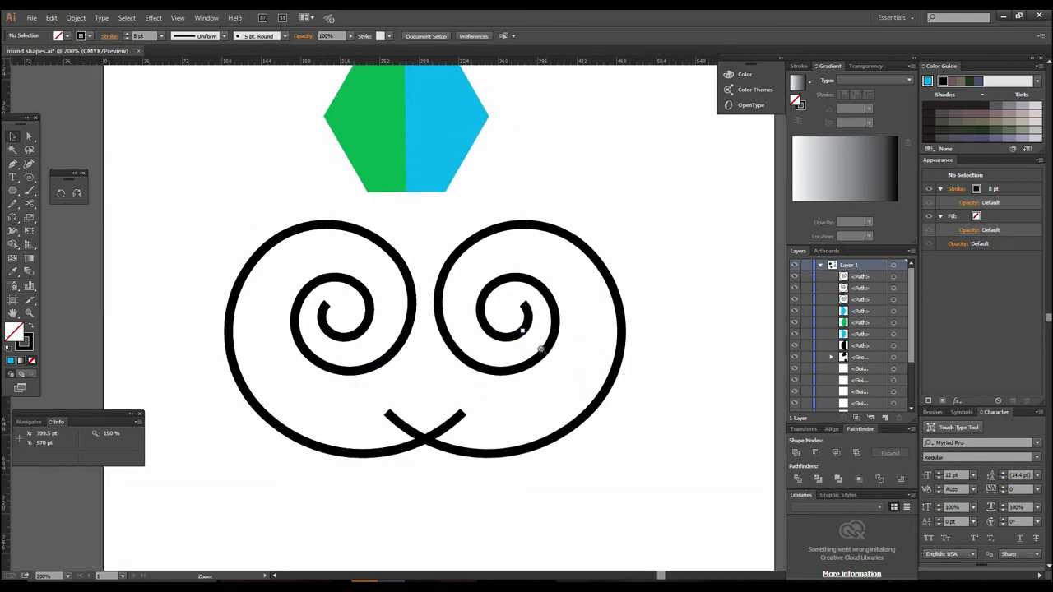
mouse_move(540, 329)
mouse_down()
mouse_move(533, 414)
mouse_move(505, 481)
mouse_up()
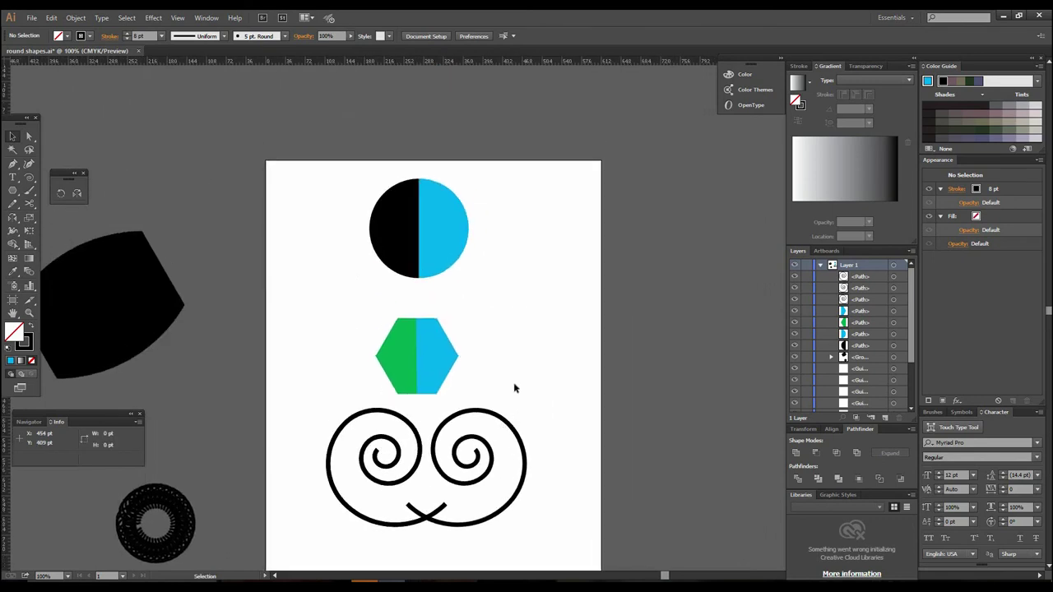
key(ctrl+plus)
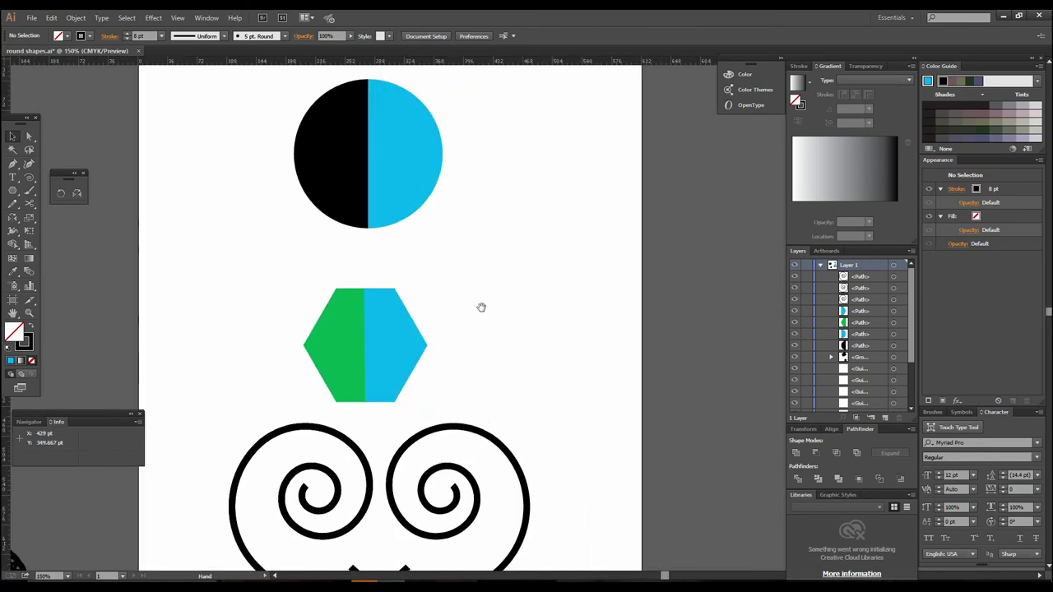
drag(486, 324, 454, 401)
drag(442, 317, 404, 293)
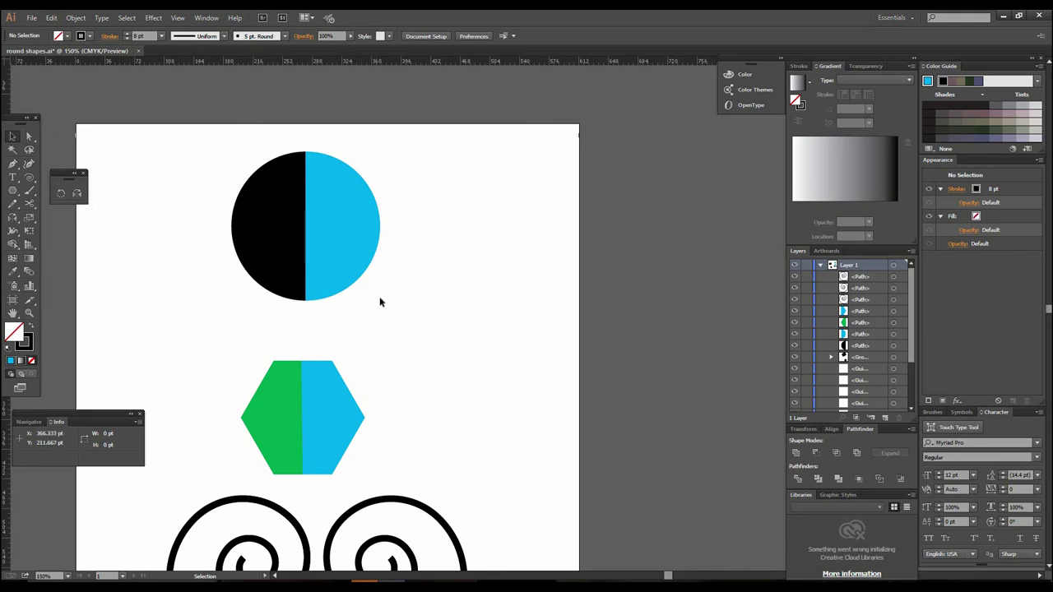
drag(376, 339, 447, 338)
key(ctrl+minus)
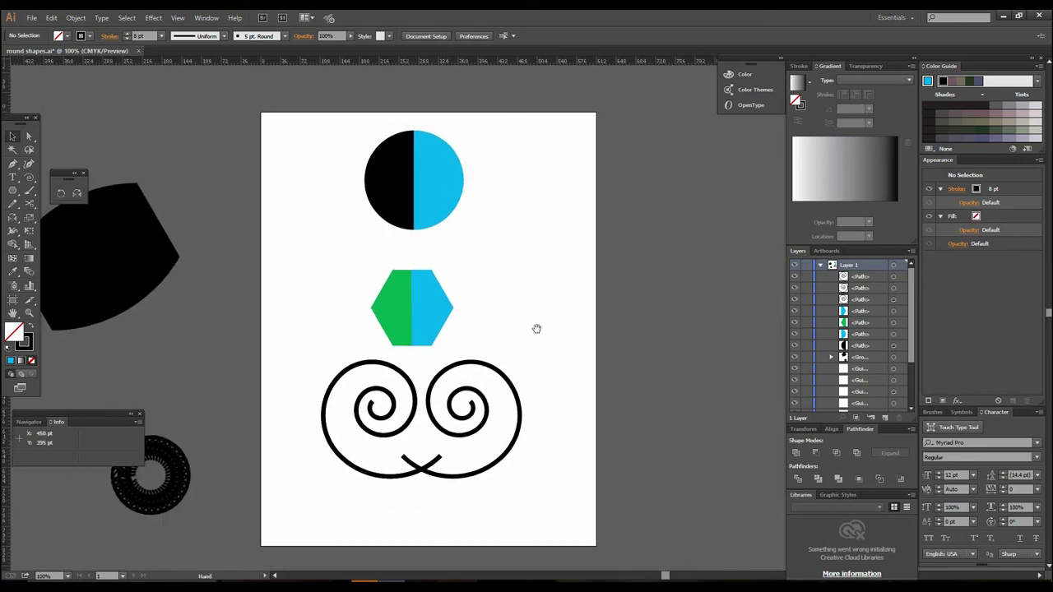
drag(536, 329, 465, 319)
key(ctrl+plus)
scroll(449, 369, up, 3)
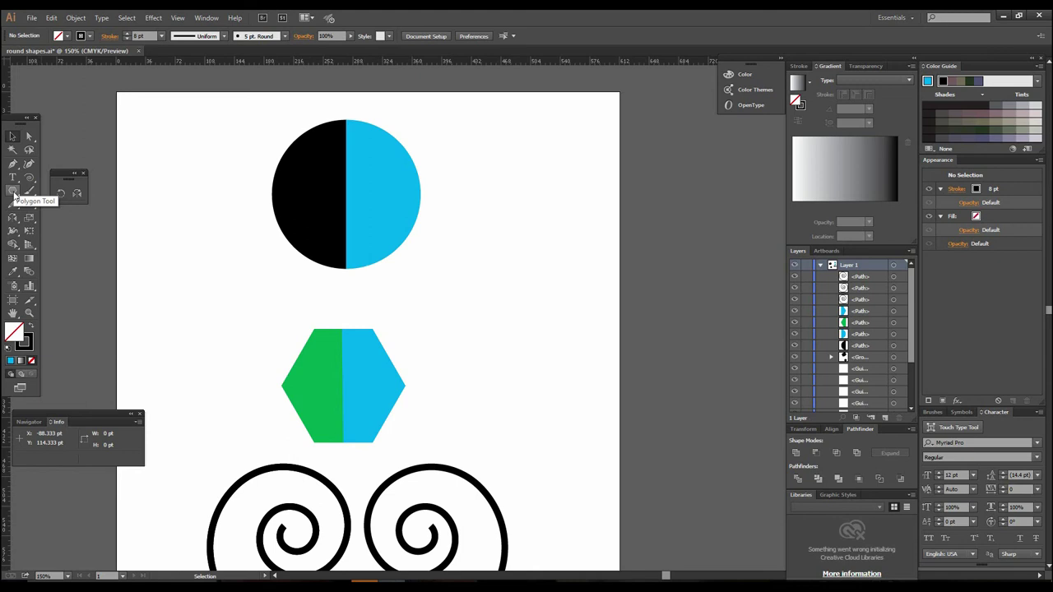
Draw a large star to the right of the circle
click(14, 194)
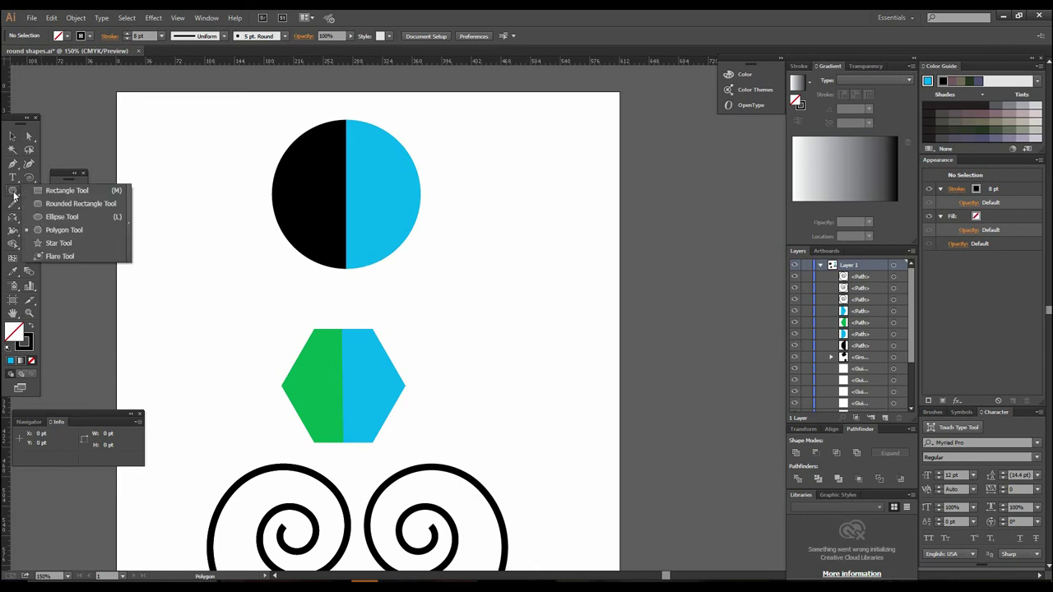
click(56, 243)
drag(540, 272, 590, 327)
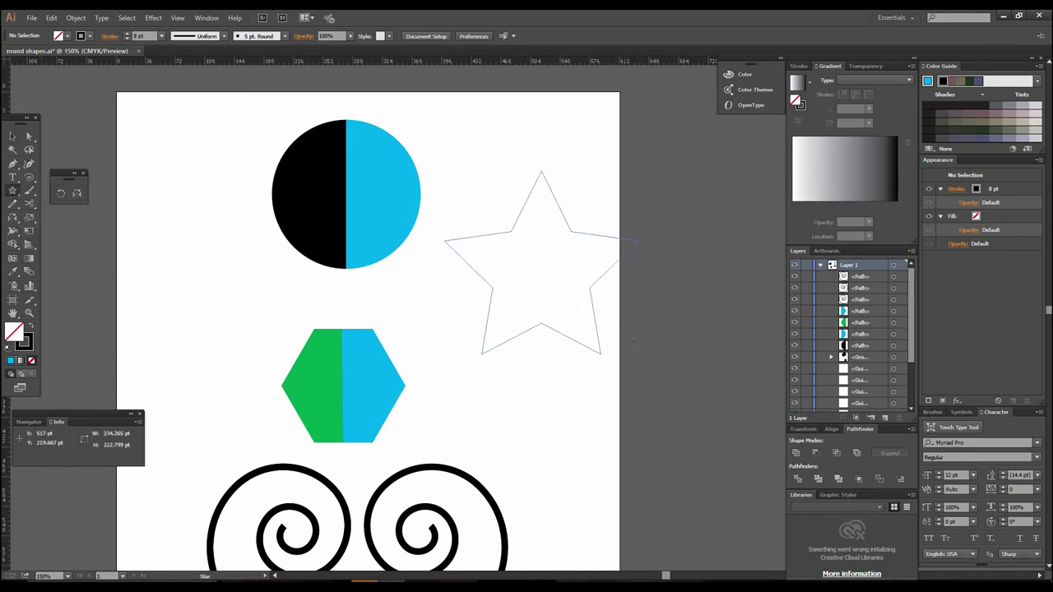
click(12, 135)
key(ctrl+minus)
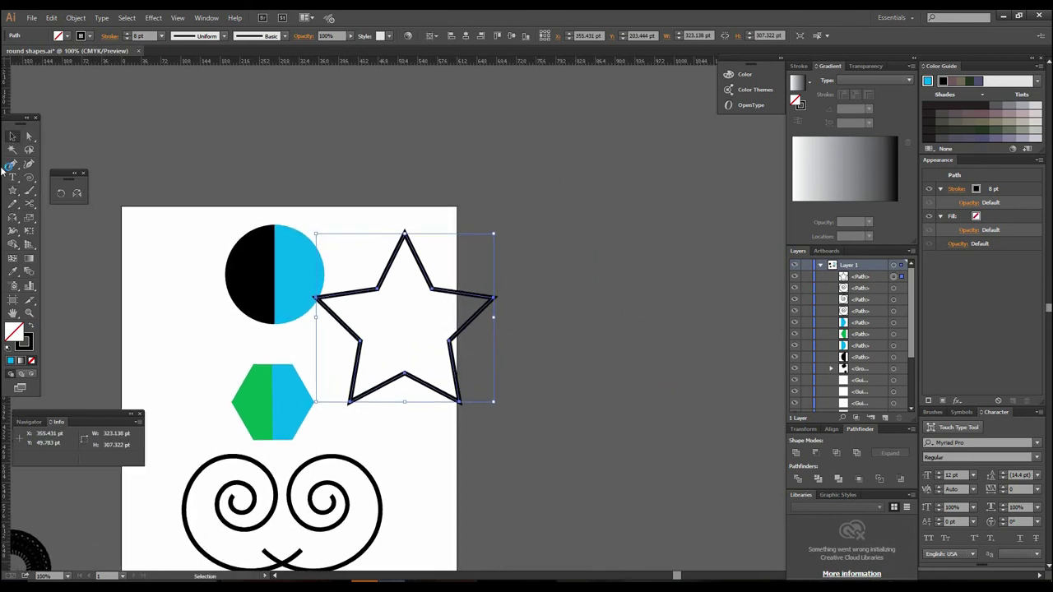
Add a vertically reflected copy of the star overlapping the original
click(79, 195)
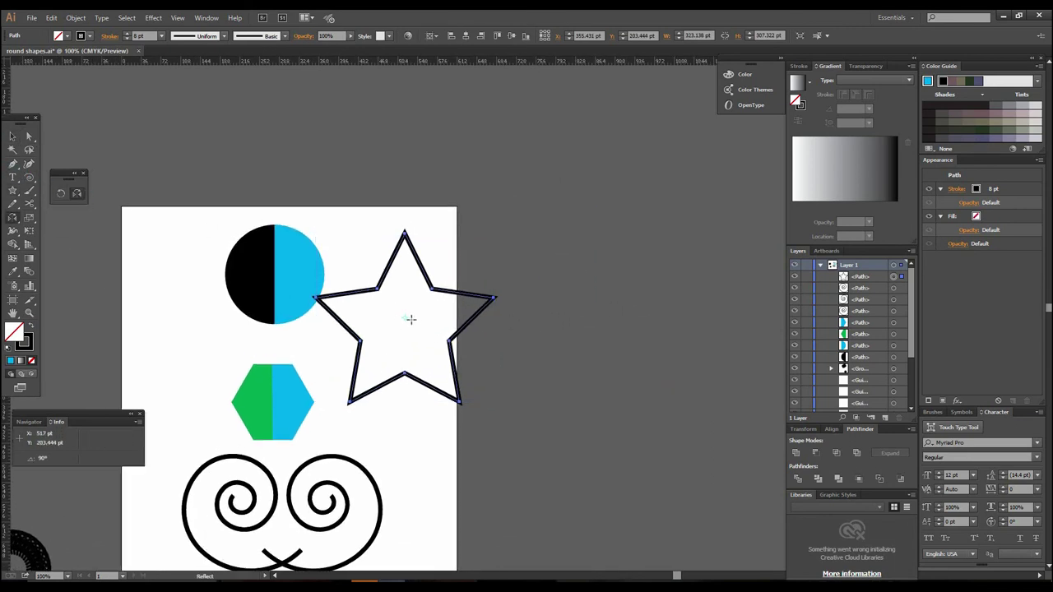
drag(406, 317, 407, 315)
alt+click(448, 340)
click(693, 362)
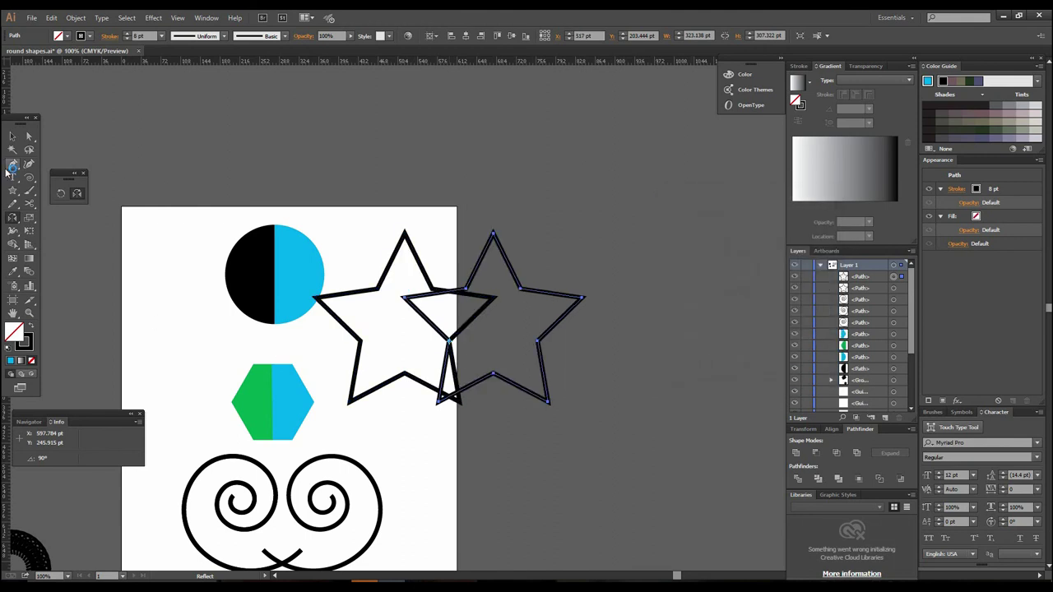
click(12, 136)
click(568, 407)
drag(547, 411, 524, 432)
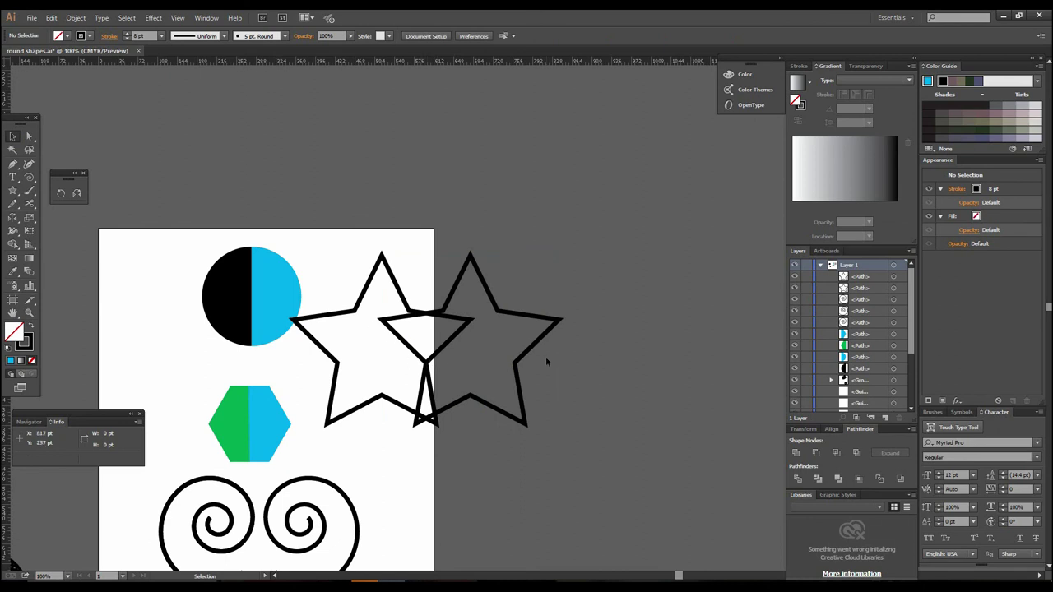
ctrl+alt+click(543, 221)
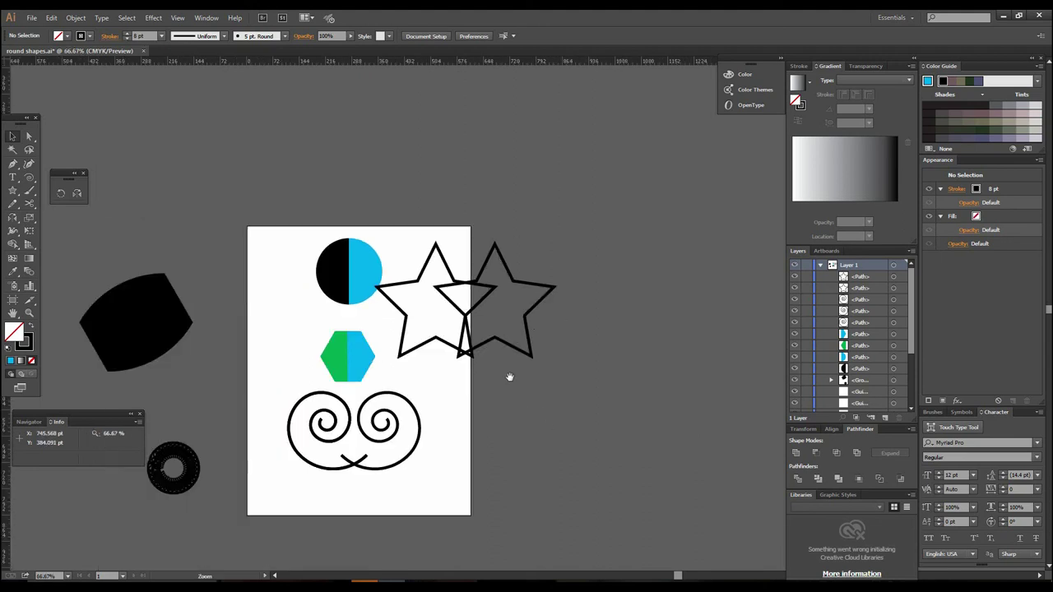
drag(432, 363, 510, 352)
ctrl+click(510, 352)
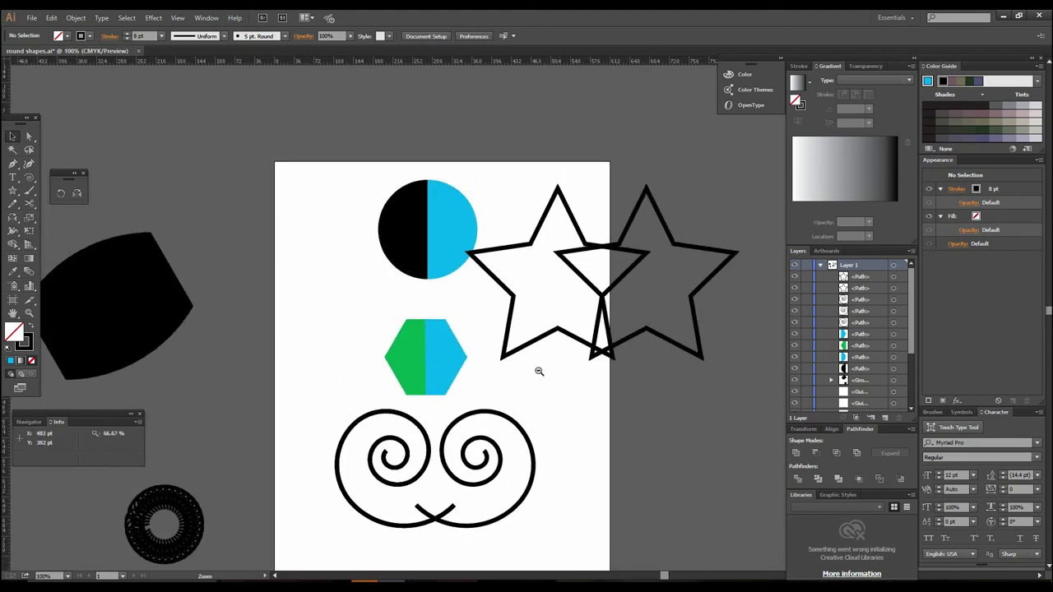
ctrl+alt+click(537, 370)
ctrl+click(533, 372)
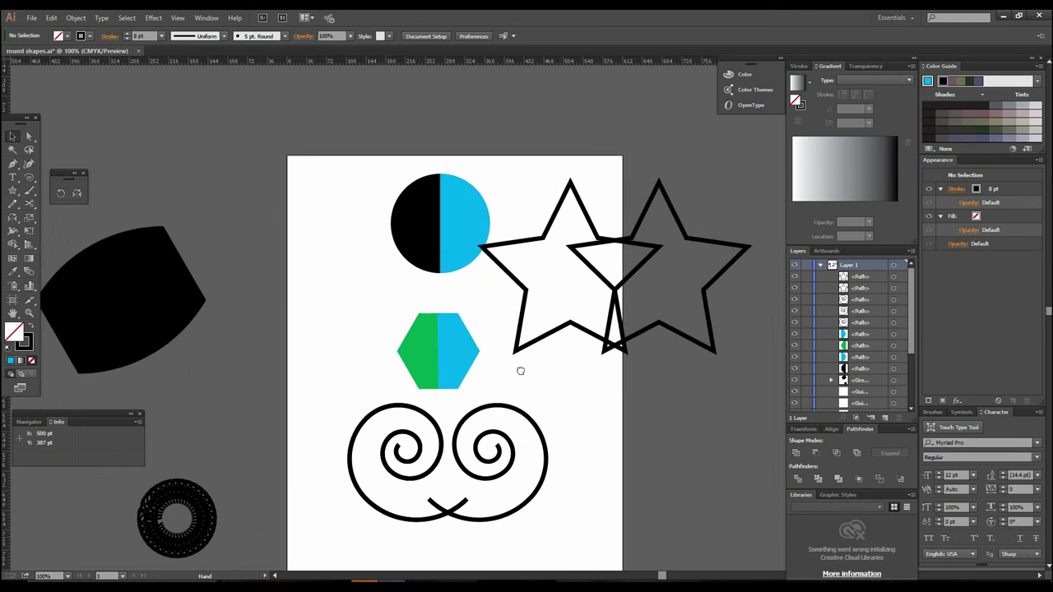
ctrl+alt+click(578, 357)
ctrl+click(490, 357)
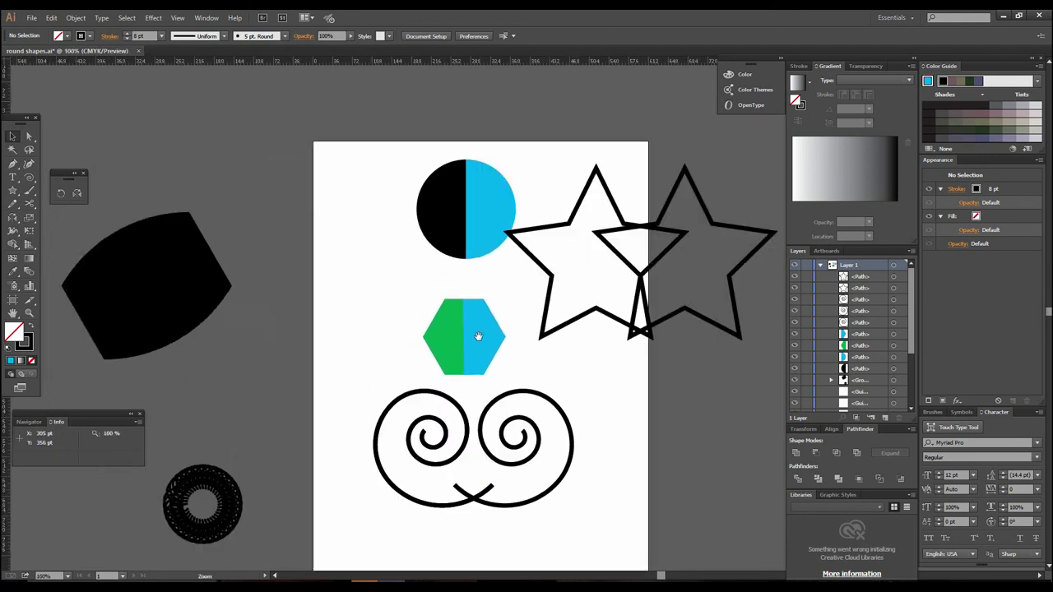
ctrl+alt+click(534, 353)
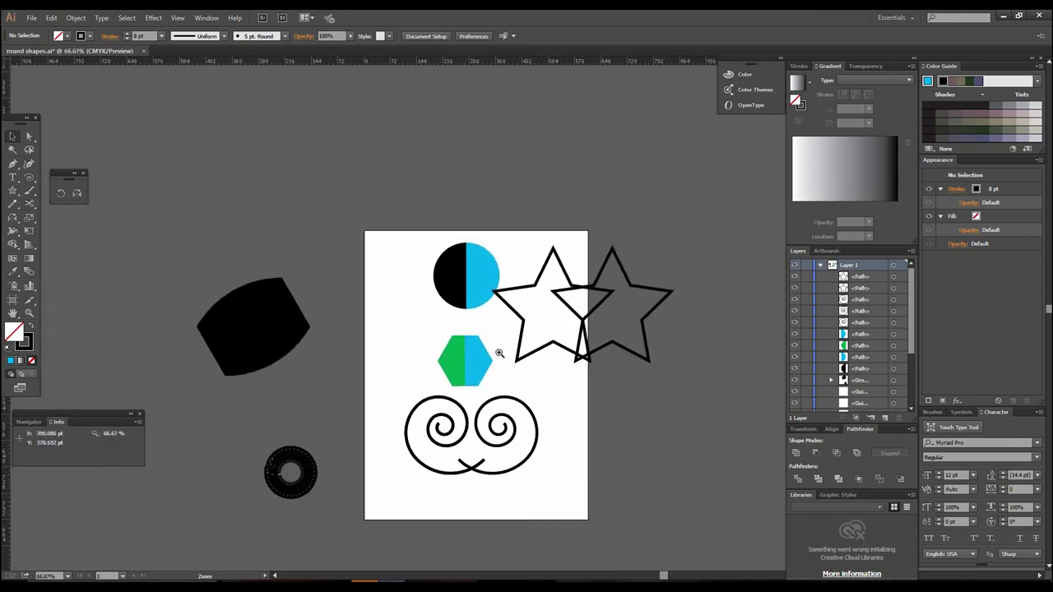
ctrl+click(498, 350)
drag(538, 345, 457, 349)
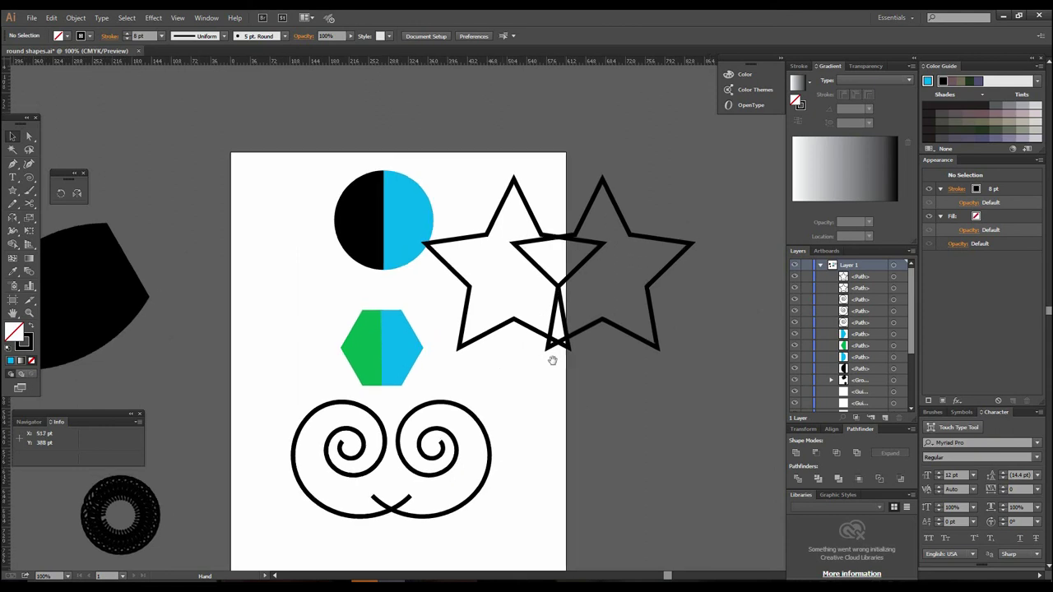
ctrl+alt+click(518, 370)
ctrl+alt+click(520, 356)
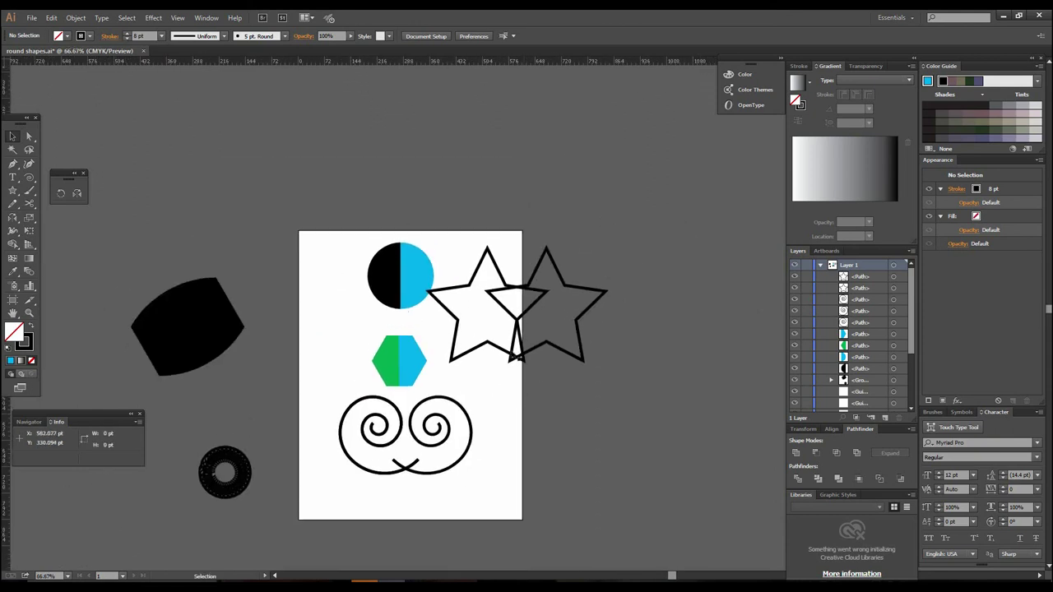
ctrl+click(508, 383)
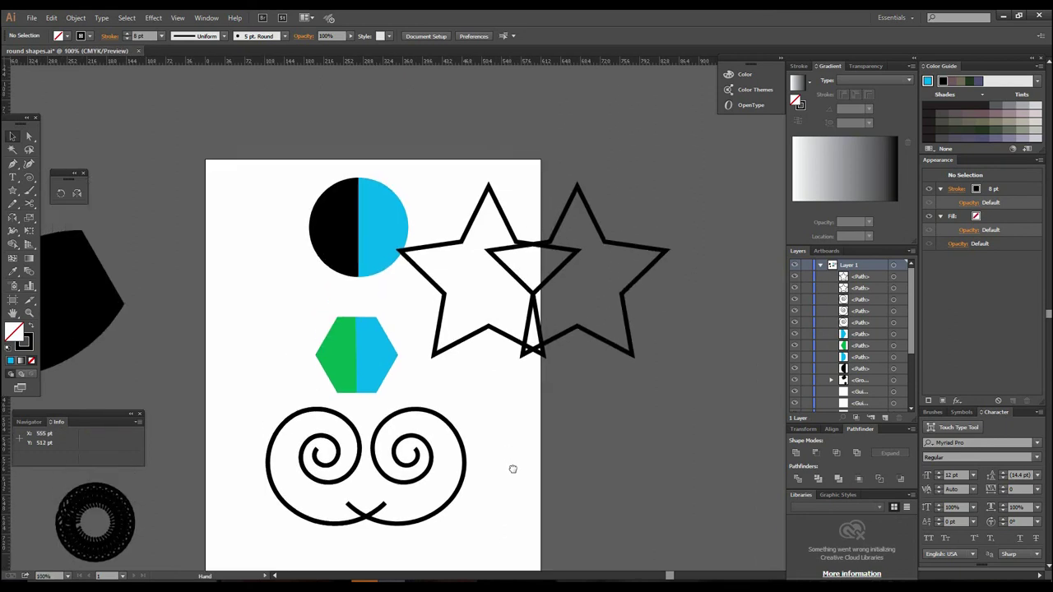
ctrl+alt+click(508, 387)
ctrl+click(497, 423)
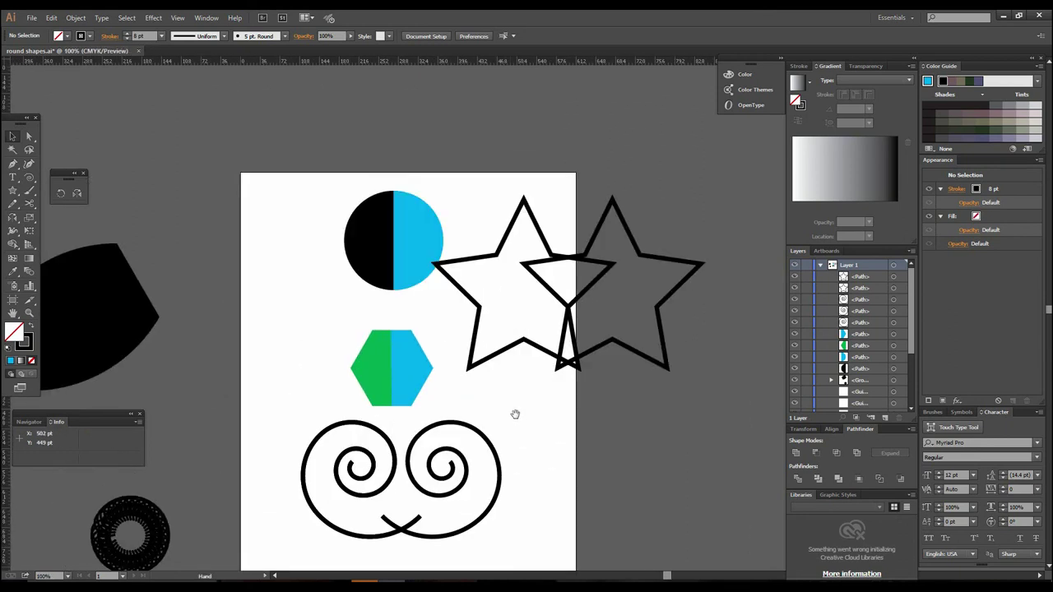
drag(514, 414, 518, 357)
ctrl+alt+click(519, 357)
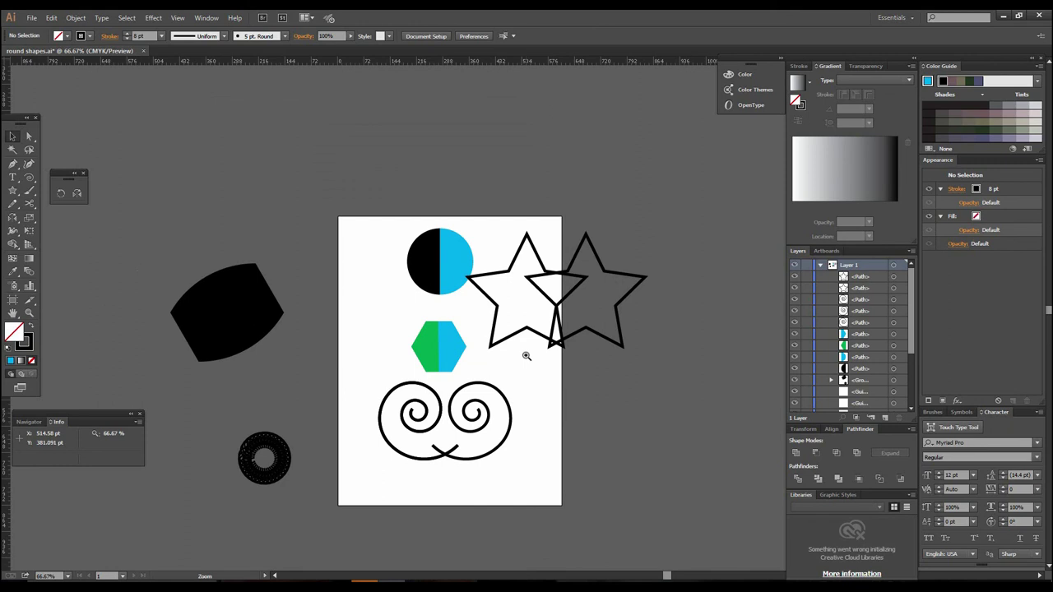
ctrl+click(527, 357)
ctrl+alt+click(490, 375)
mouse_move(496, 371)
mouse_down()
mouse_move(472, 434)
mouse_move(488, 386)
mouse_up()
ctrl+click(463, 383)
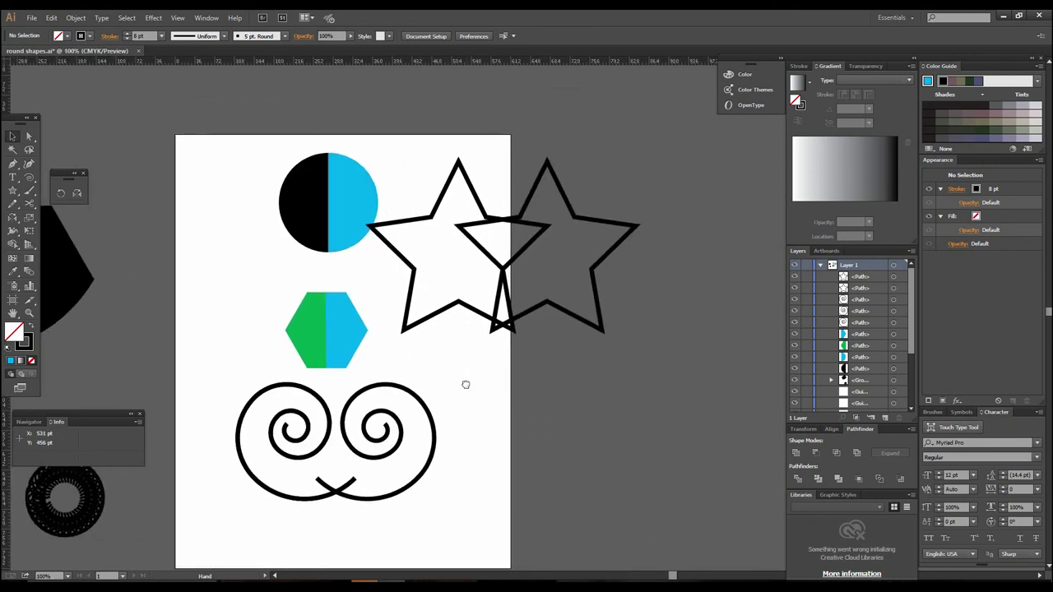
click(30, 205)
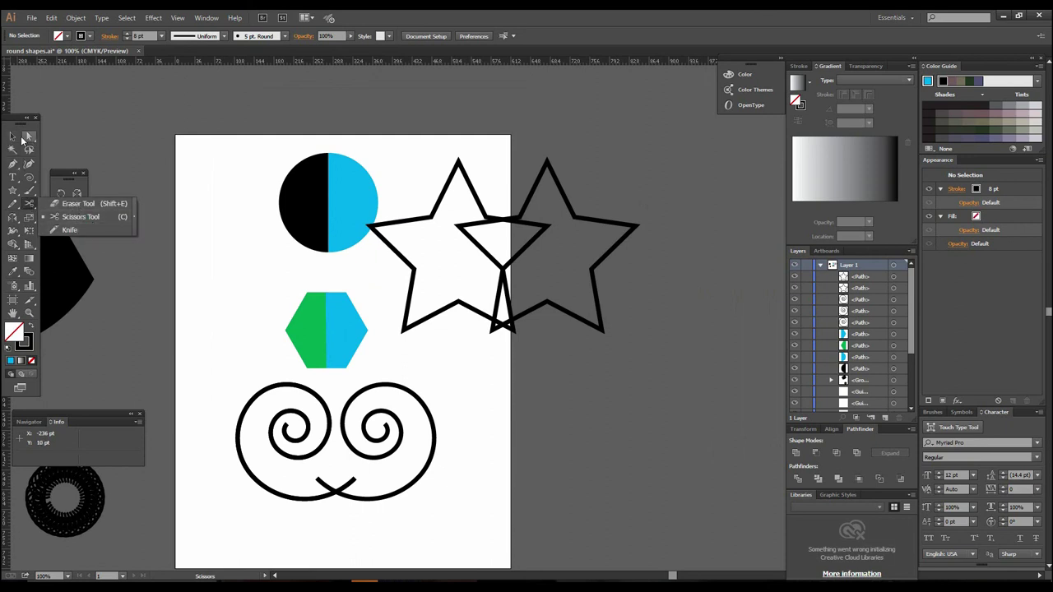
click(13, 137)
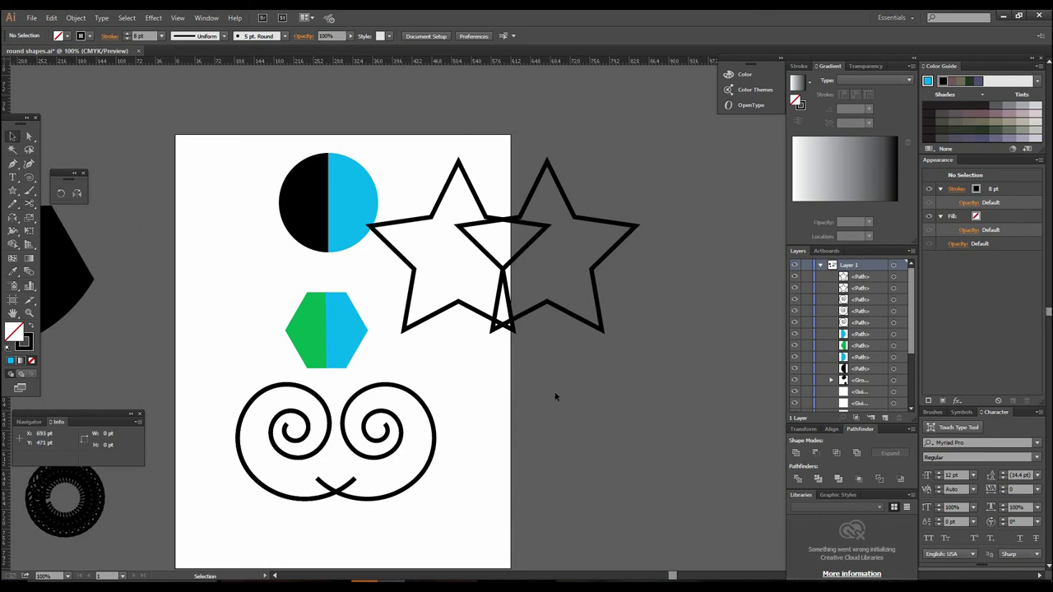
drag(541, 425, 578, 395)
key(ctrl+minus)
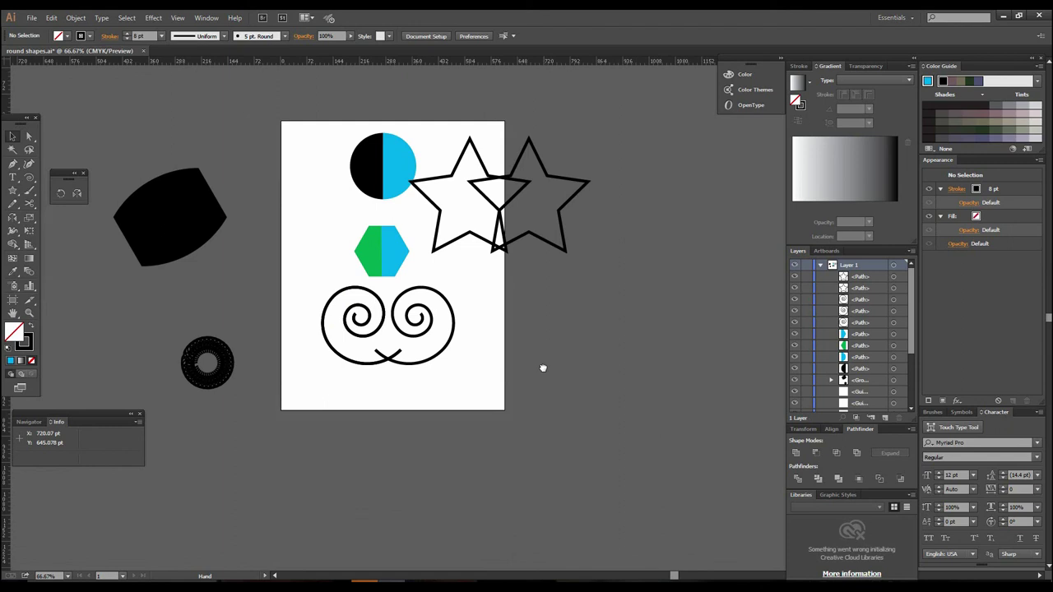
drag(543, 357, 545, 412)
key(ctrl+plus)
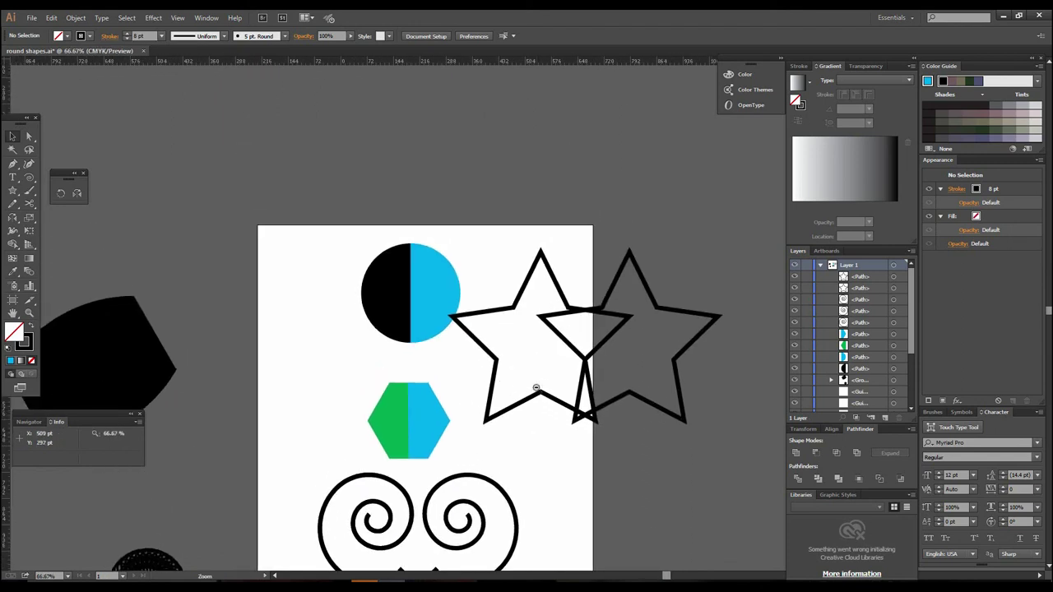
key(ctrl+minus)
mouse_move(533, 379)
mouse_down()
mouse_move(542, 369)
mouse_move(515, 272)
mouse_move(567, 433)
mouse_up()
key(ctrl+plus)
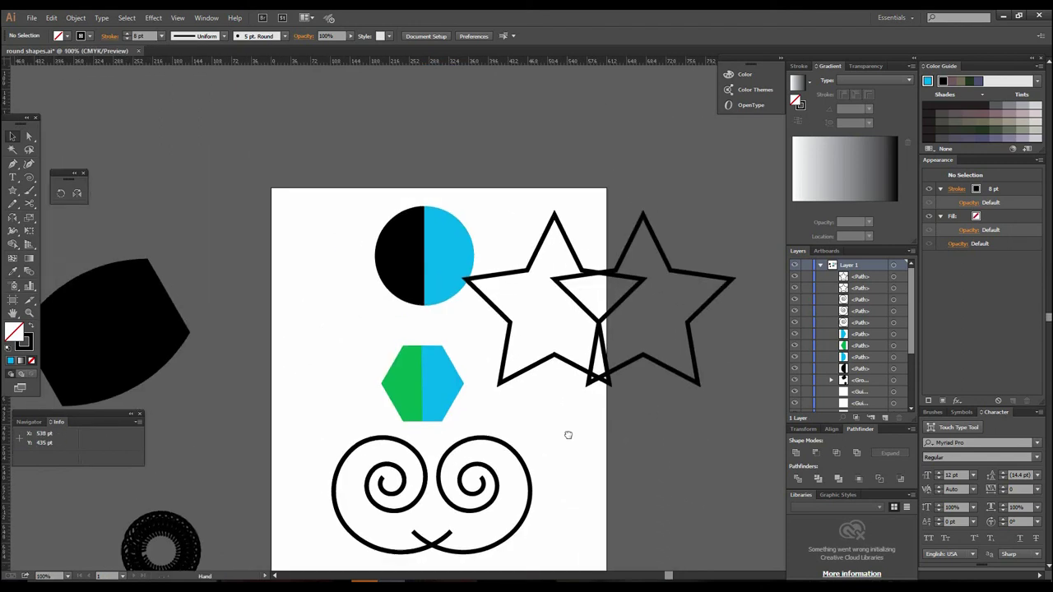